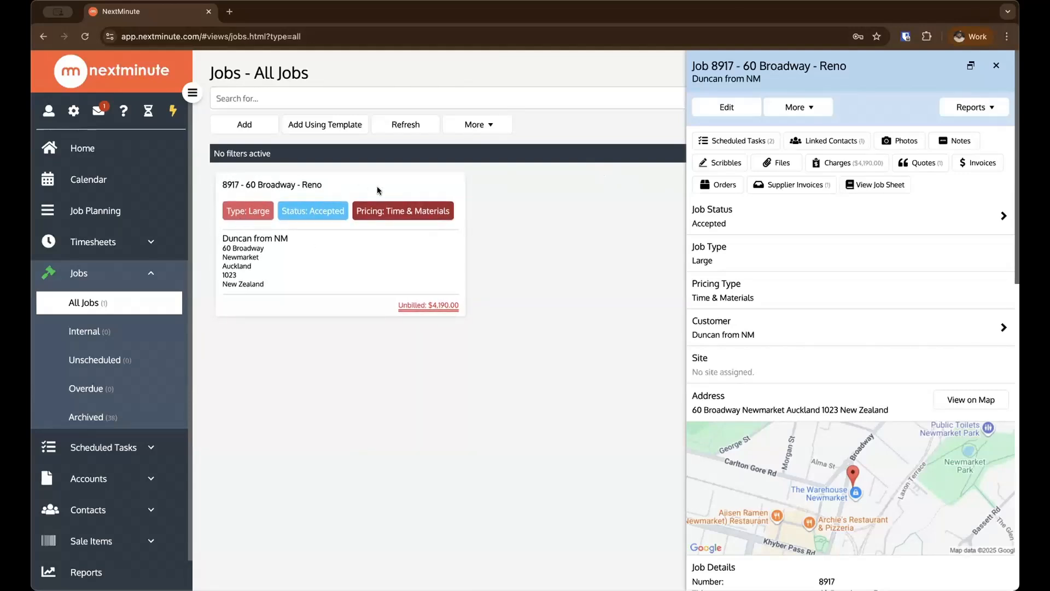
Step: Review the open job's quotes list and its labour and materials charges
{"action": "left_click", "coordinate": [920, 162]}
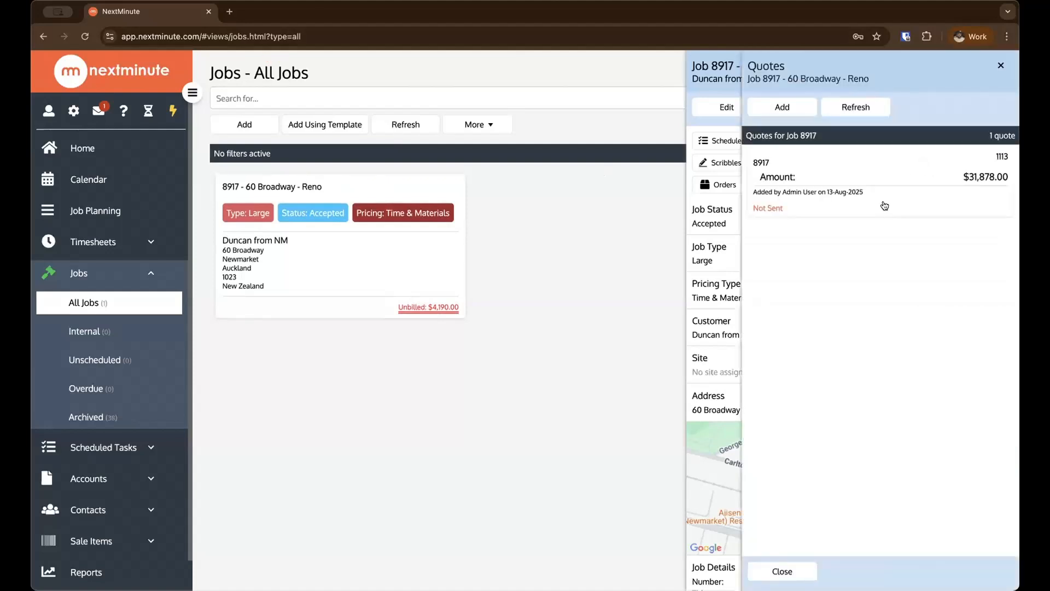
{"action": "left_click", "coordinate": [1001, 65]}
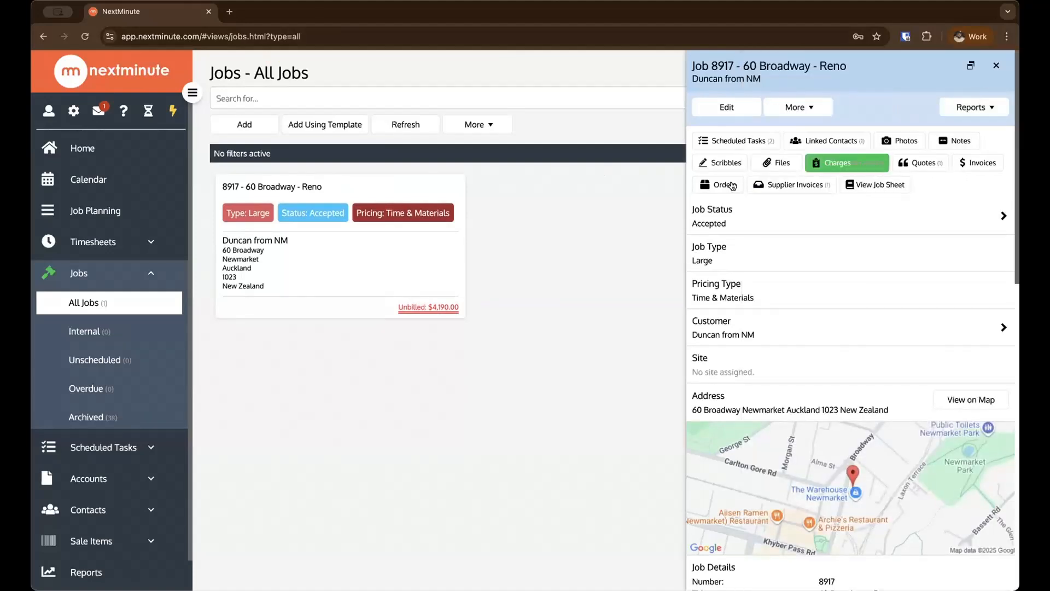
{"action": "left_click", "coordinate": [840, 162]}
{"action": "scroll", "coordinate": [852, 307], "scroll_direction": "down", "scroll_amount": 1}
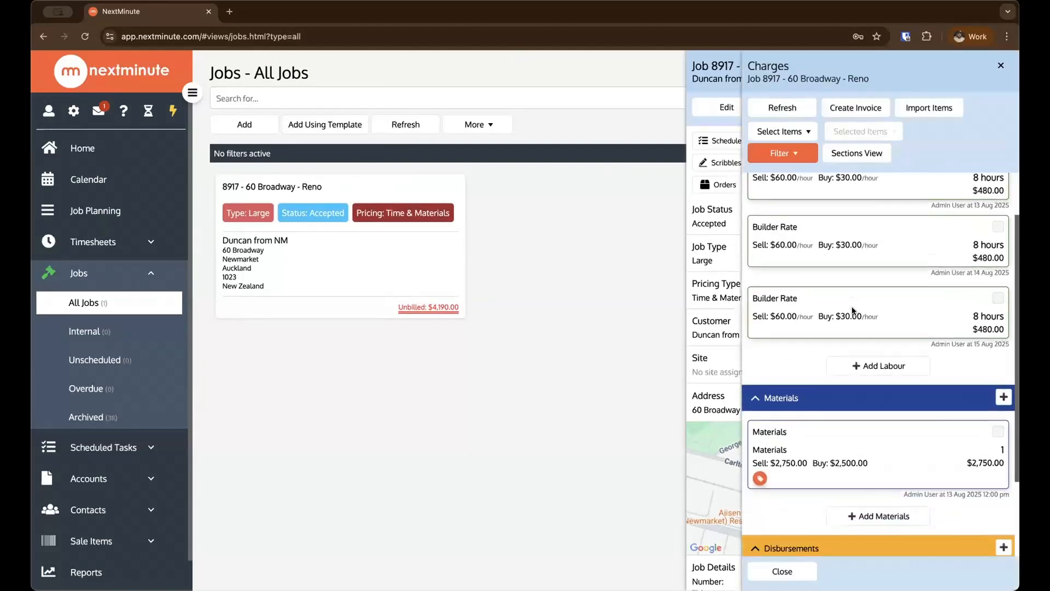
{"action": "scroll", "coordinate": [846, 235], "scroll_direction": "down", "scroll_amount": 1}
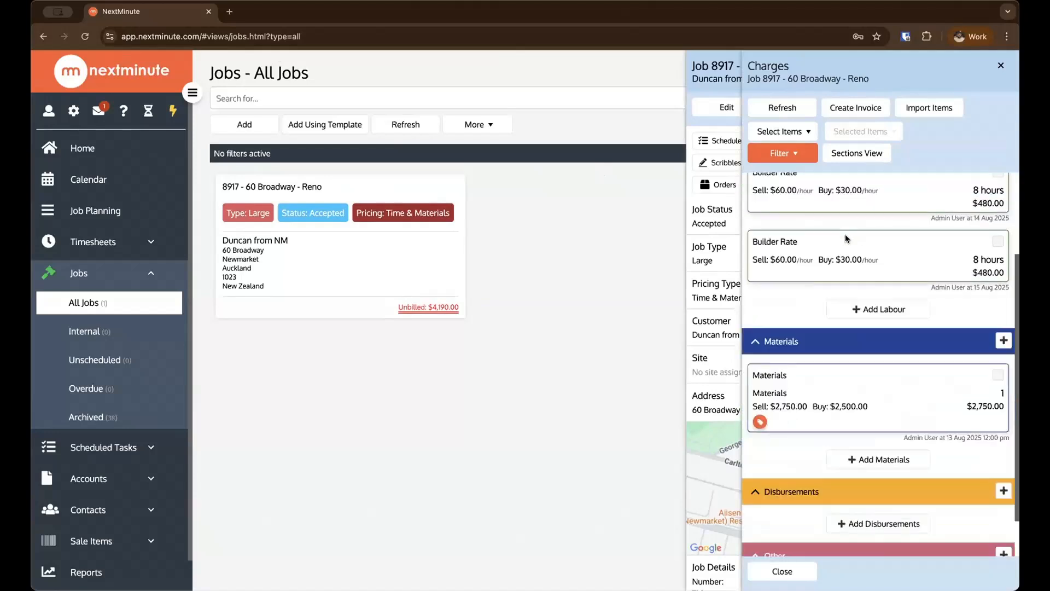
{"action": "scroll", "coordinate": [846, 234], "scroll_direction": "down", "scroll_amount": 1}
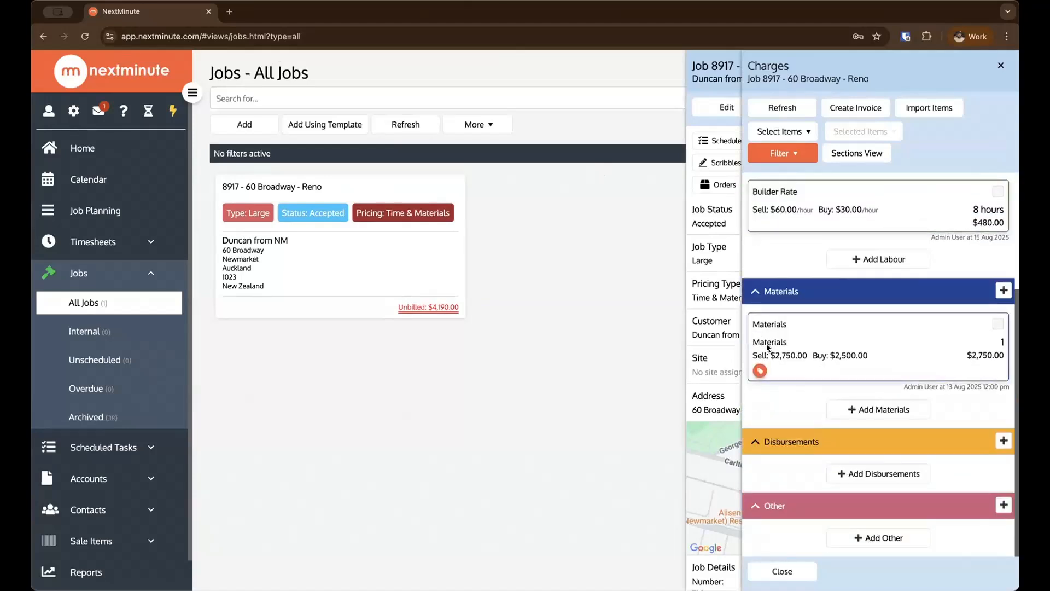
{"action": "left_click", "coordinate": [999, 64]}
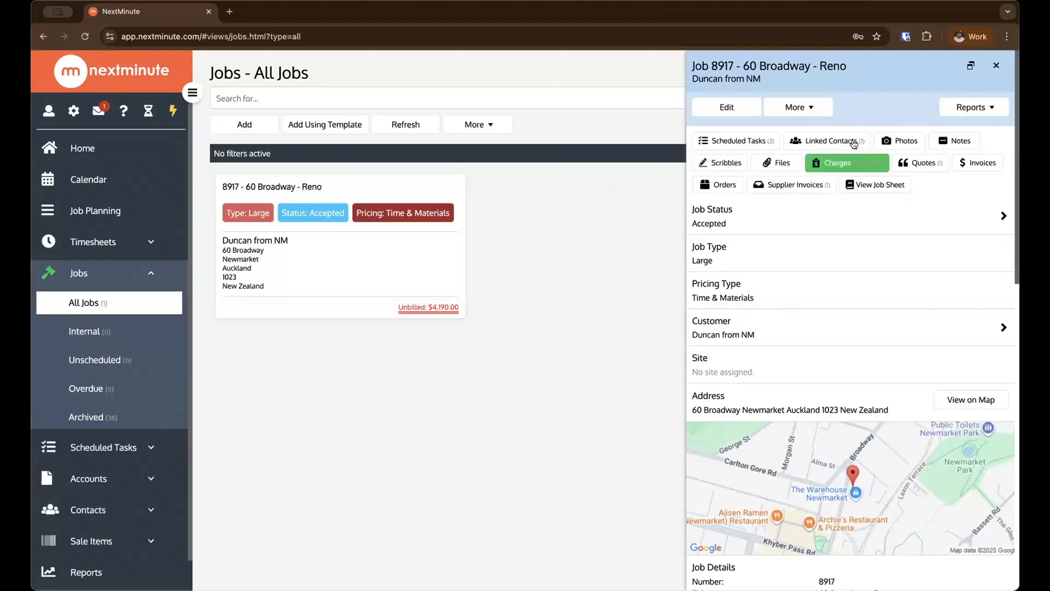
{"action": "left_click", "coordinate": [965, 164]}
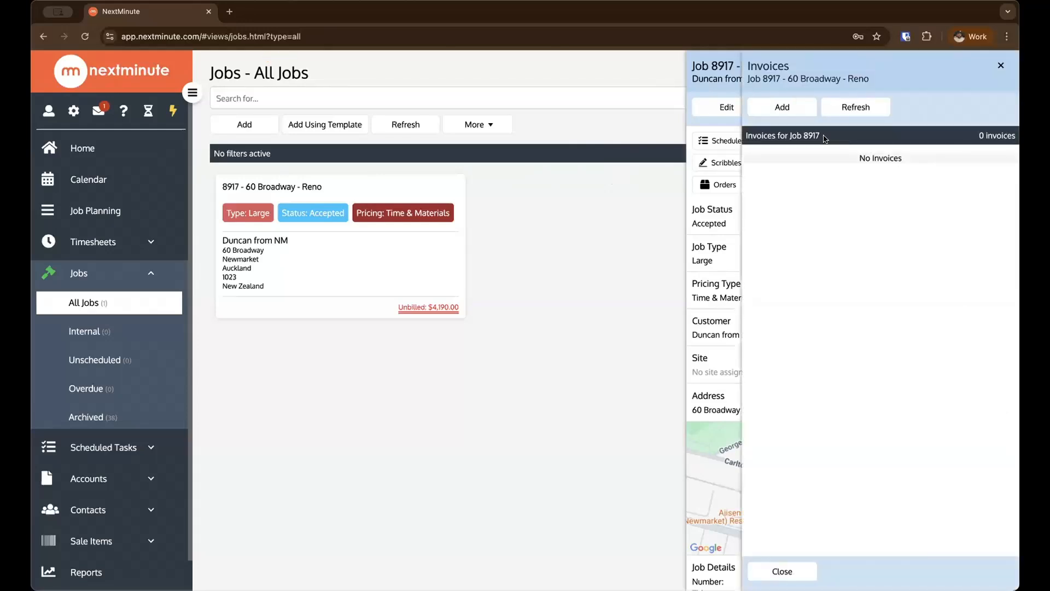
{"action": "left_click", "coordinate": [783, 111]}
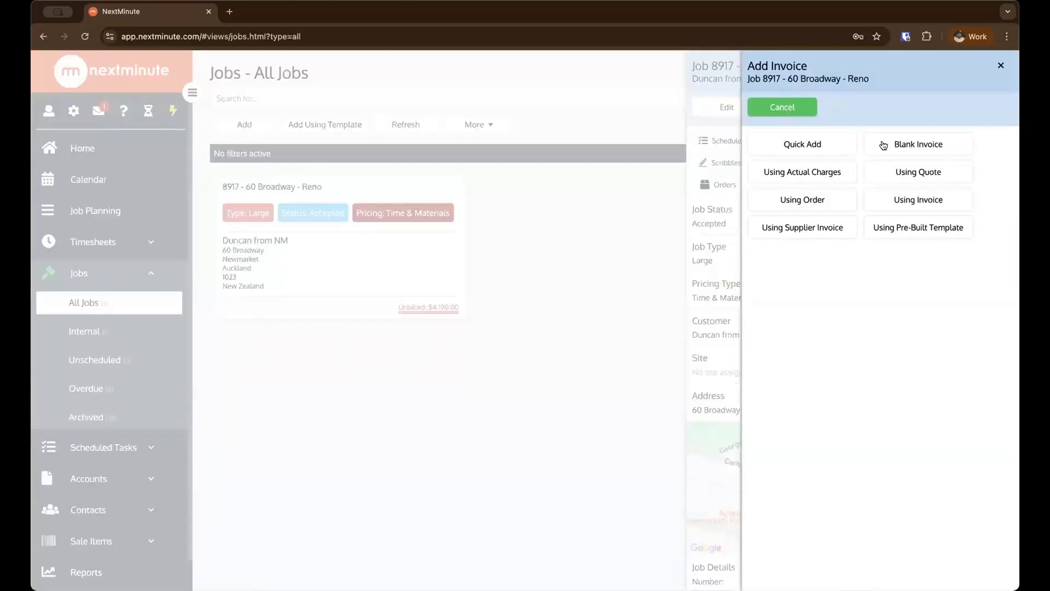
{"action": "left_click", "coordinate": [918, 172]}
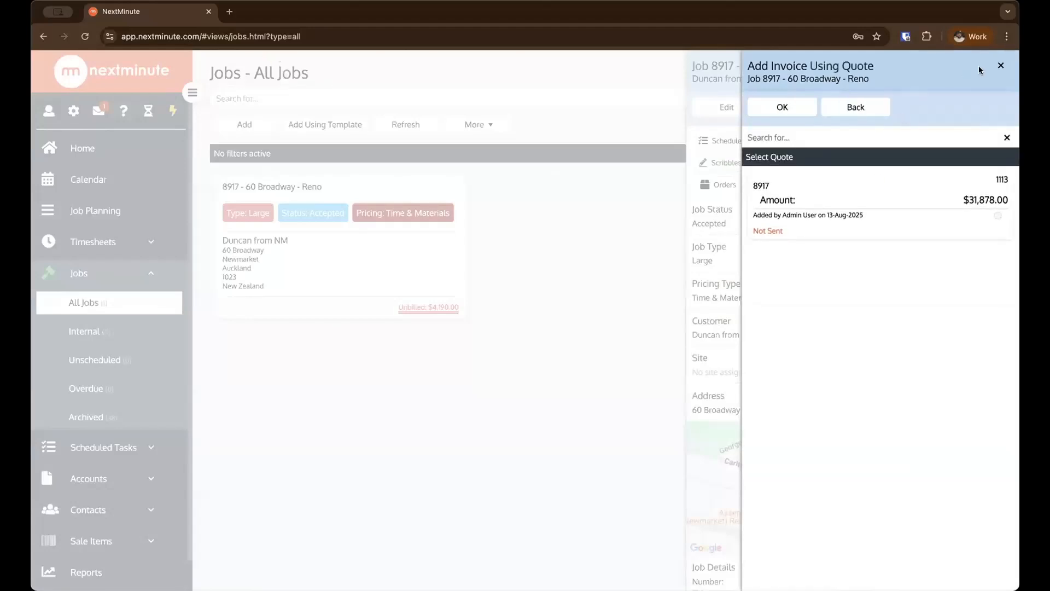
{"action": "left_click", "coordinate": [999, 62]}
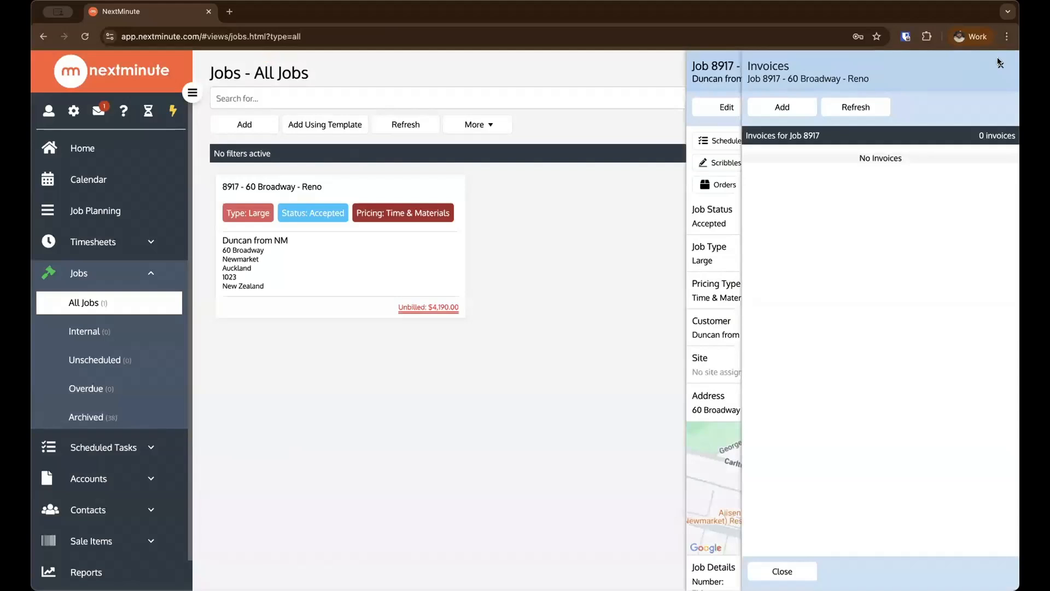
{"action": "left_click", "coordinate": [999, 62]}
Step: Open the job's existing quote and expand Stage two to review the items in both stages
{"action": "left_click", "coordinate": [921, 163]}
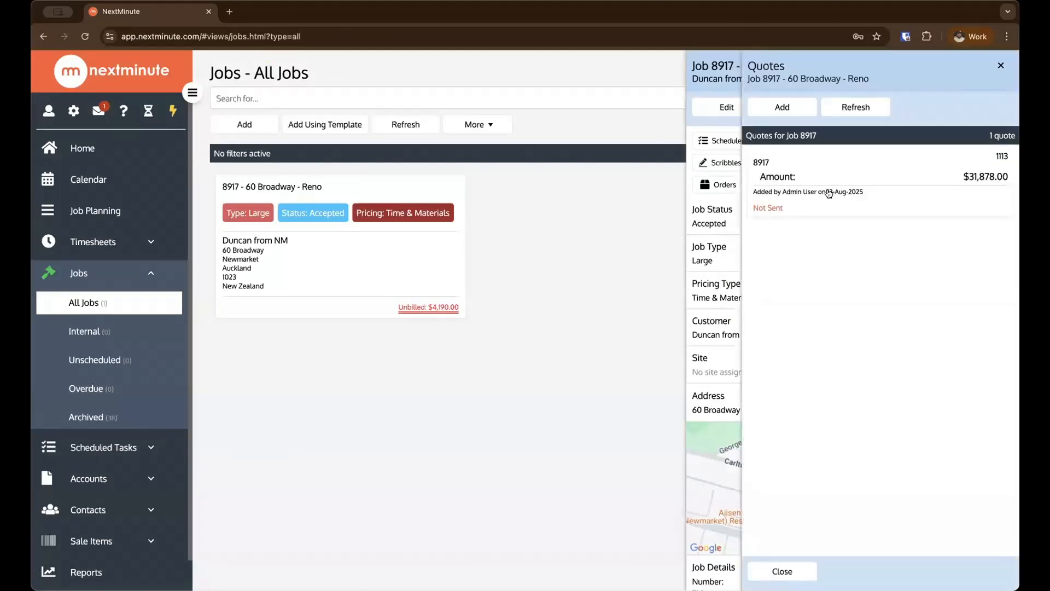
{"action": "left_click", "coordinate": [829, 193]}
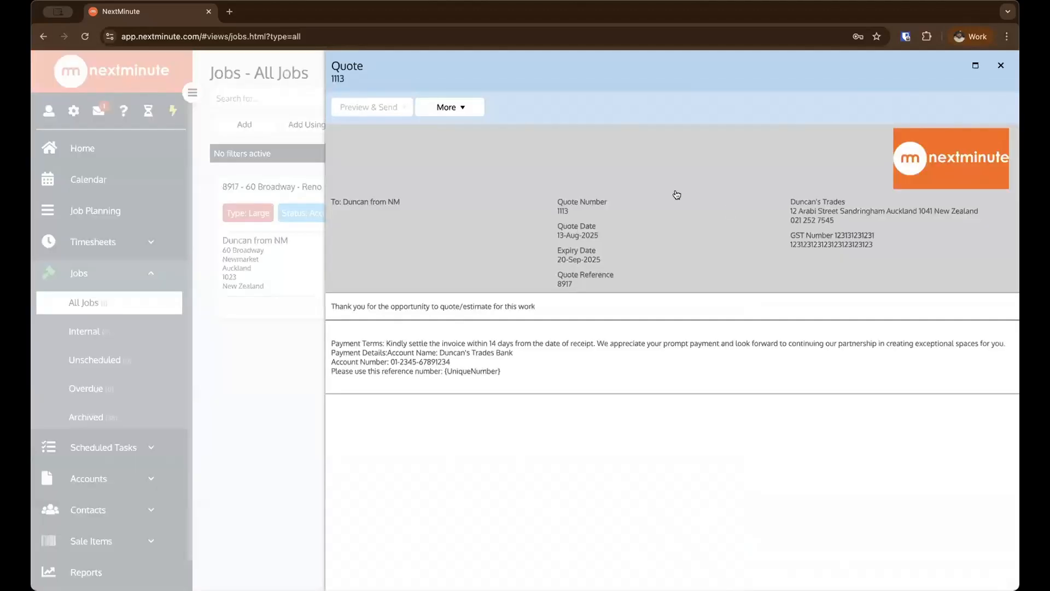
{"action": "scroll", "coordinate": [677, 195], "scroll_direction": "down", "scroll_amount": 5}
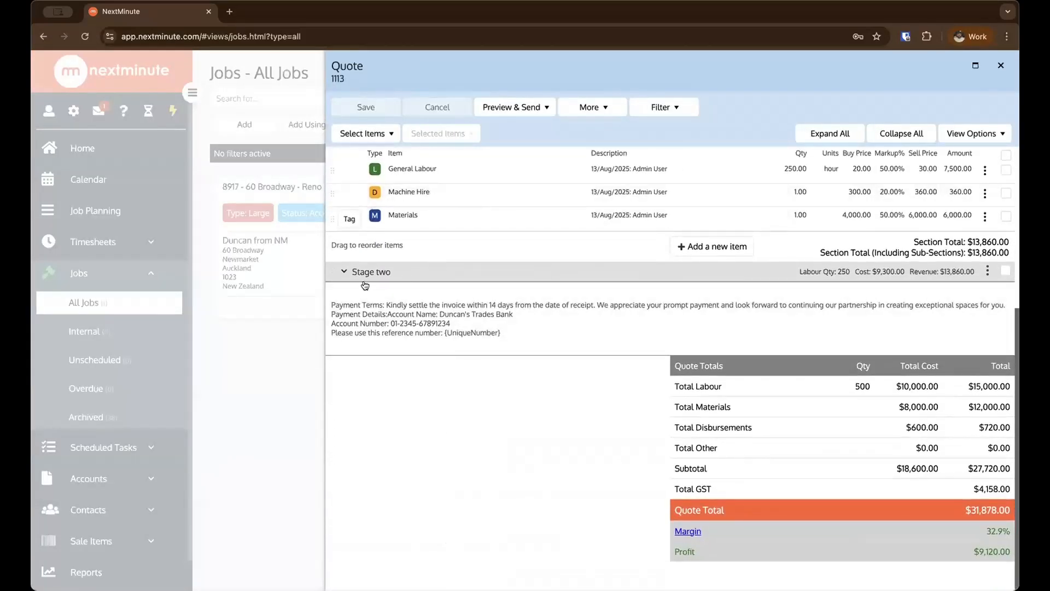
{"action": "left_click", "coordinate": [343, 274]}
{"action": "scroll", "coordinate": [395, 217], "scroll_direction": "down", "scroll_amount": 1}
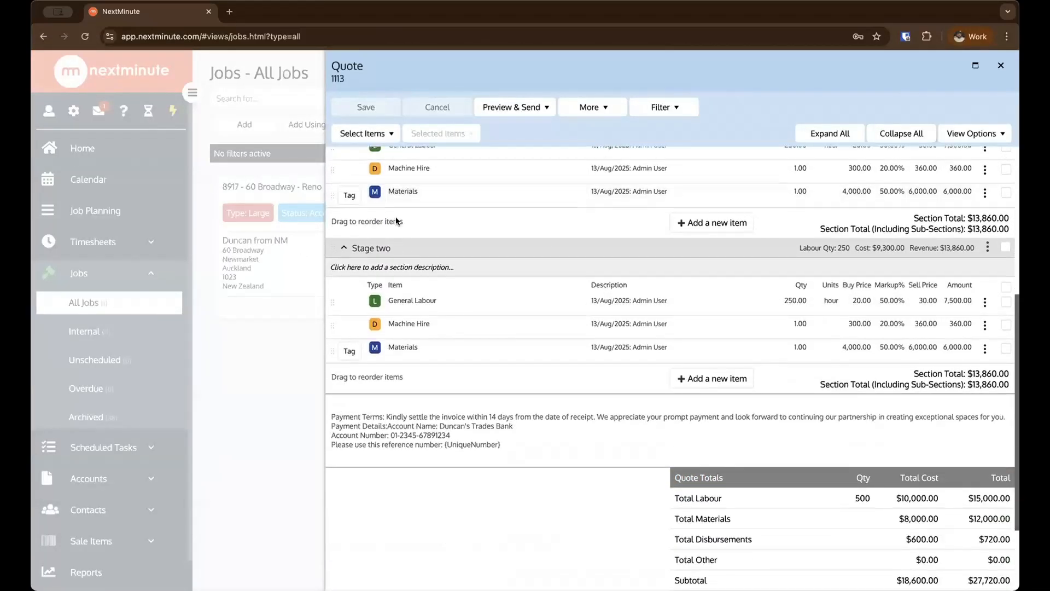
{"action": "scroll", "coordinate": [395, 216], "scroll_direction": "up", "scroll_amount": 3}
{"action": "scroll", "coordinate": [416, 224], "scroll_direction": "up", "scroll_amount": 1}
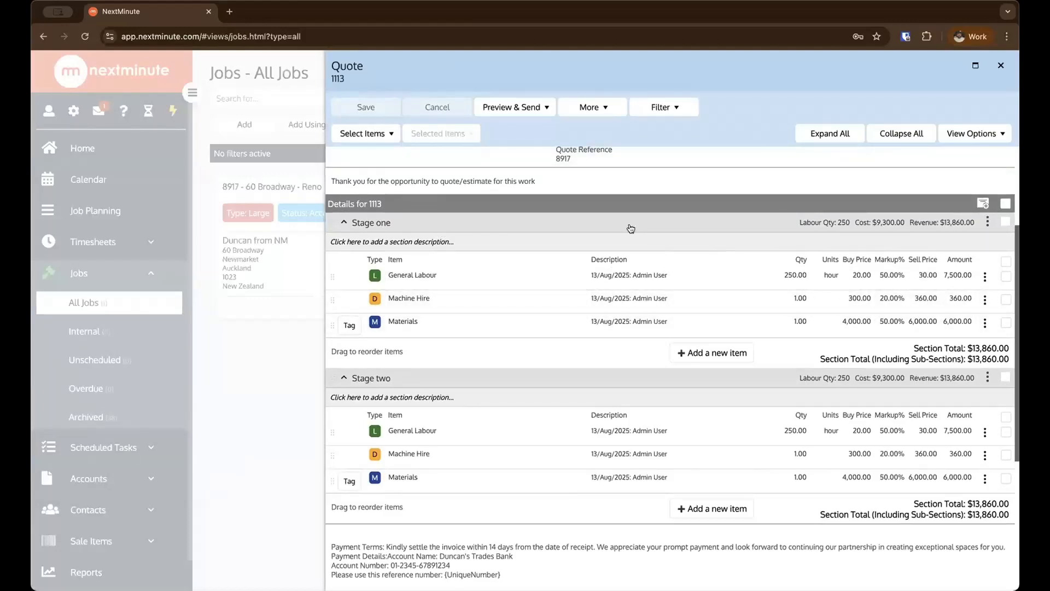
{"action": "scroll", "coordinate": [631, 229], "scroll_direction": "down", "scroll_amount": 2}
{"action": "scroll", "coordinate": [631, 229], "scroll_direction": "up", "scroll_amount": 1}
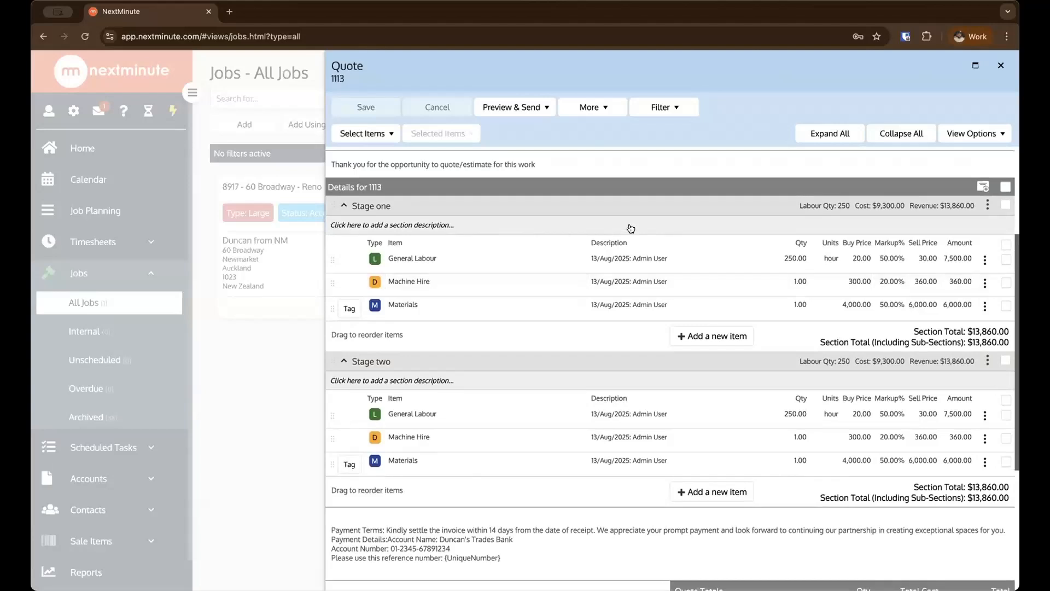
{"action": "scroll", "coordinate": [630, 229], "scroll_direction": "up", "scroll_amount": 1}
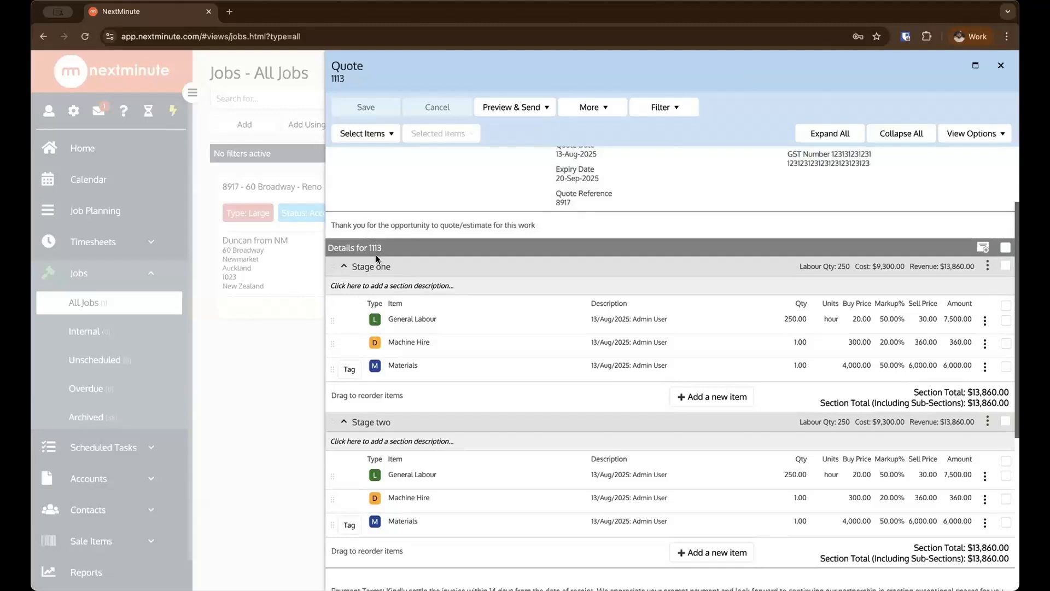
Step: Select all Stage one items and start an invoice from the quote using only the selected items, combined into one section
{"action": "left_click", "coordinate": [1005, 265]}
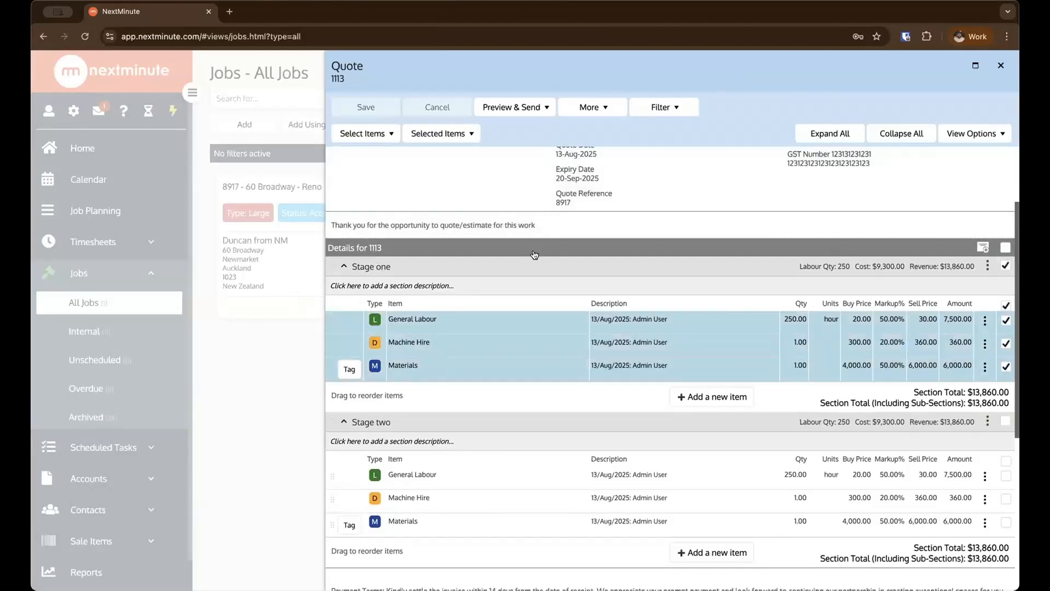
{"action": "left_click", "coordinate": [589, 109]}
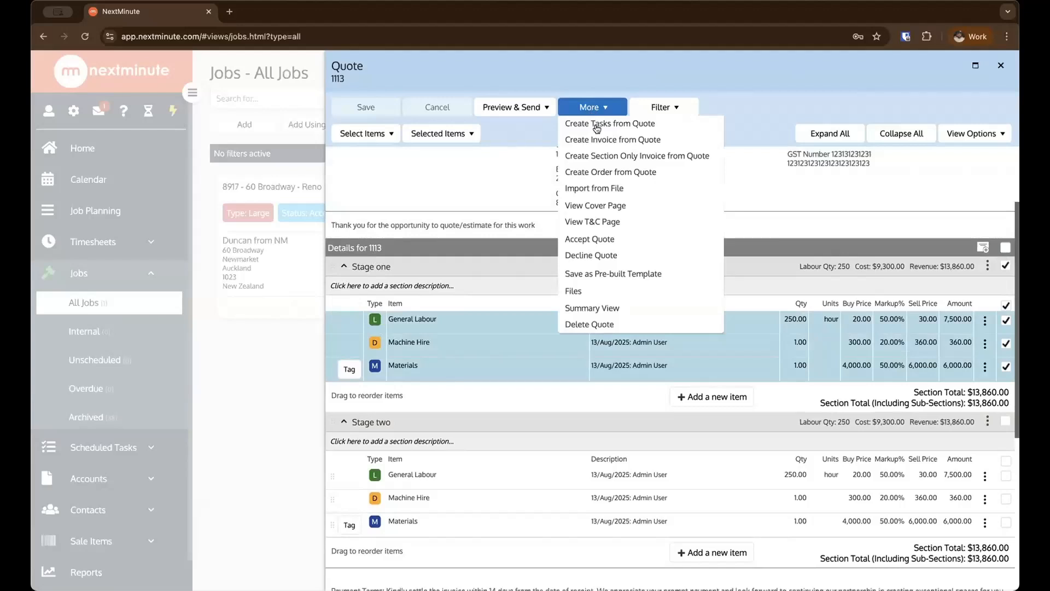
{"action": "left_click", "coordinate": [621, 141]}
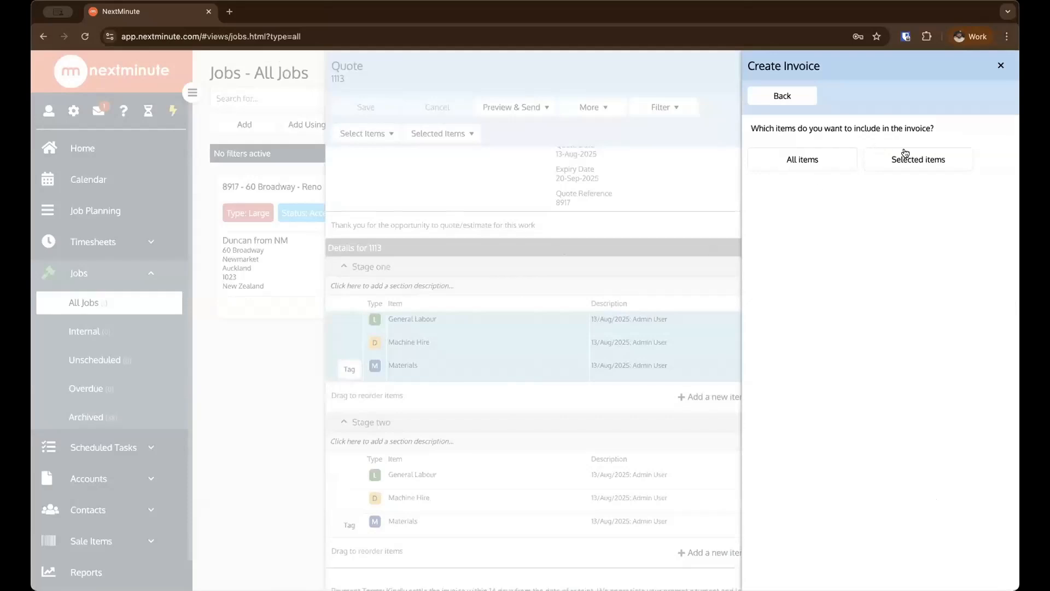
{"action": "left_click", "coordinate": [908, 156]}
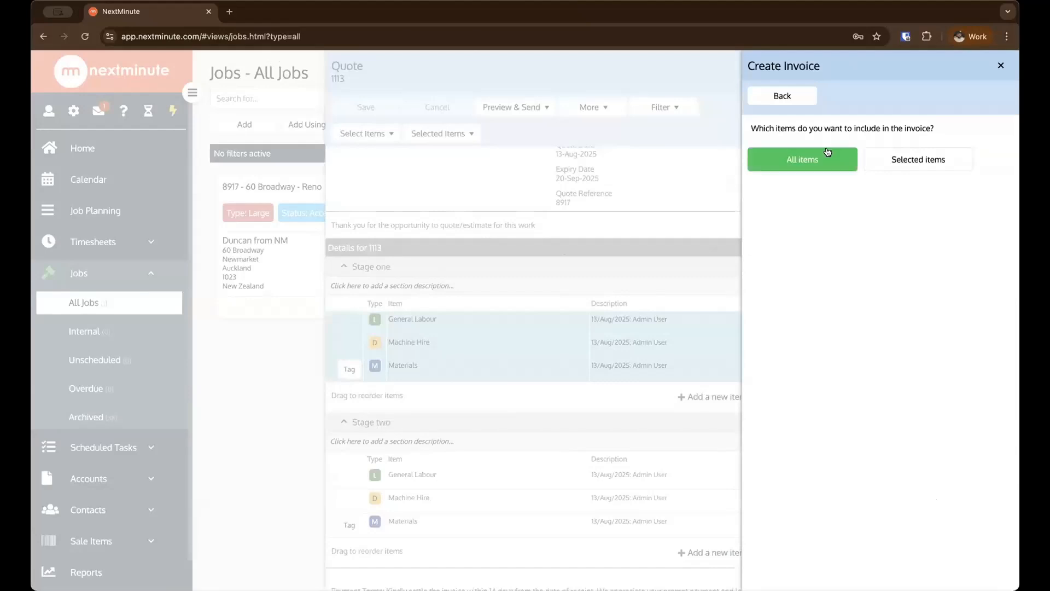
{"action": "left_click", "coordinate": [909, 176]}
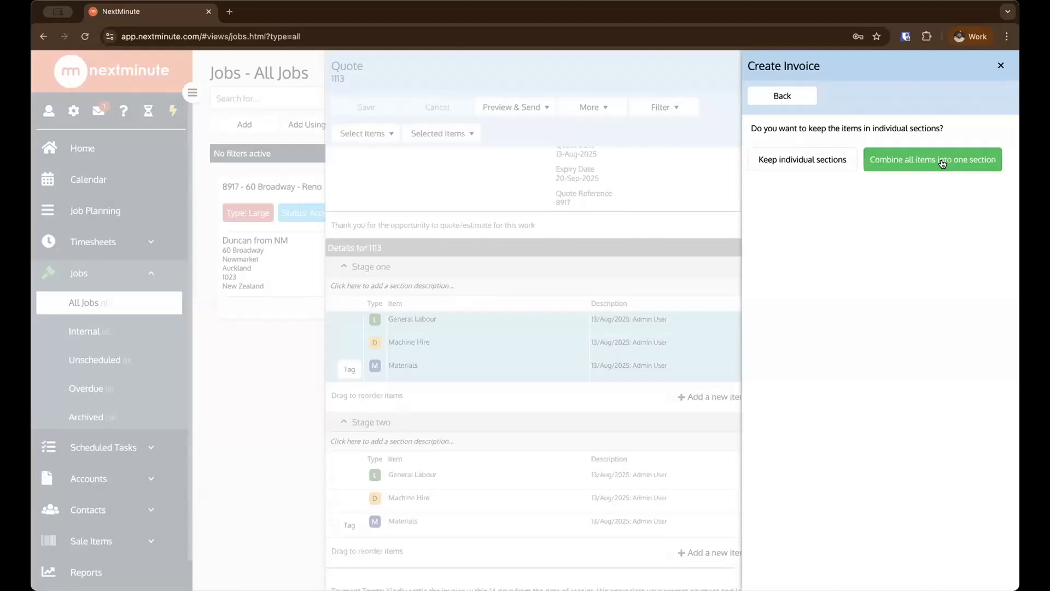
{"action": "left_click", "coordinate": [895, 168]}
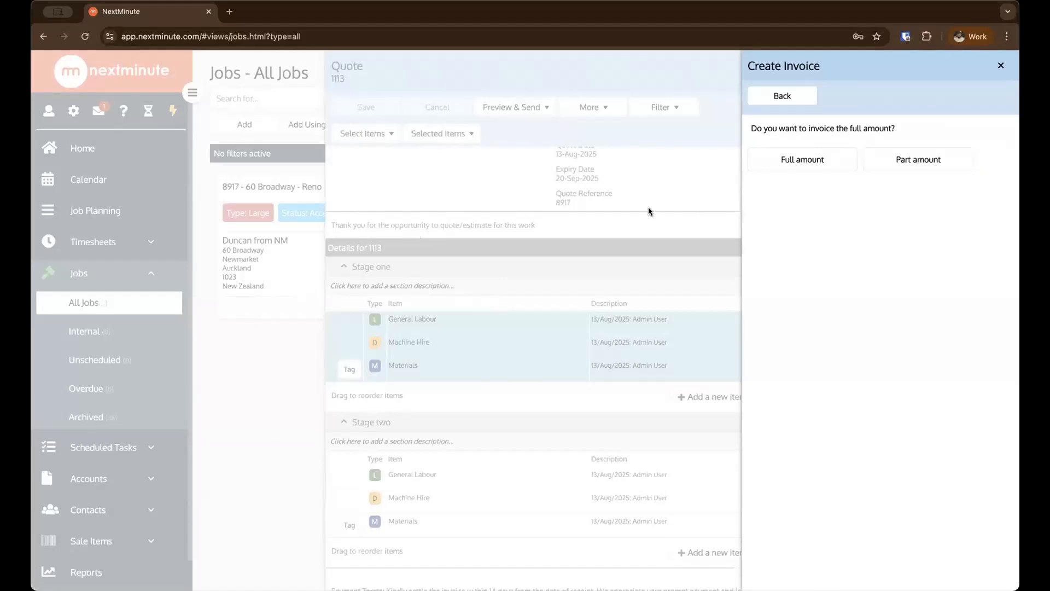
Step: Invoice a part amount of 20% of the amount remaining and create the invoice
{"action": "left_click", "coordinate": [920, 159]}
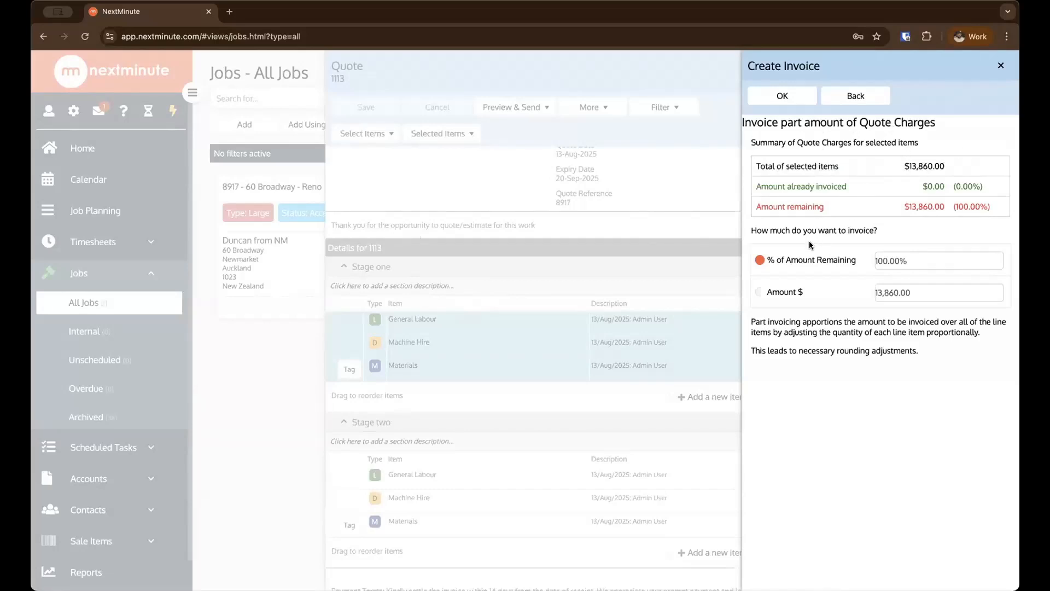
{"action": "double_click", "coordinate": [887, 256]}
{"action": "triple_click", "coordinate": [904, 262]}
{"action": "left_click", "coordinate": [906, 290]}
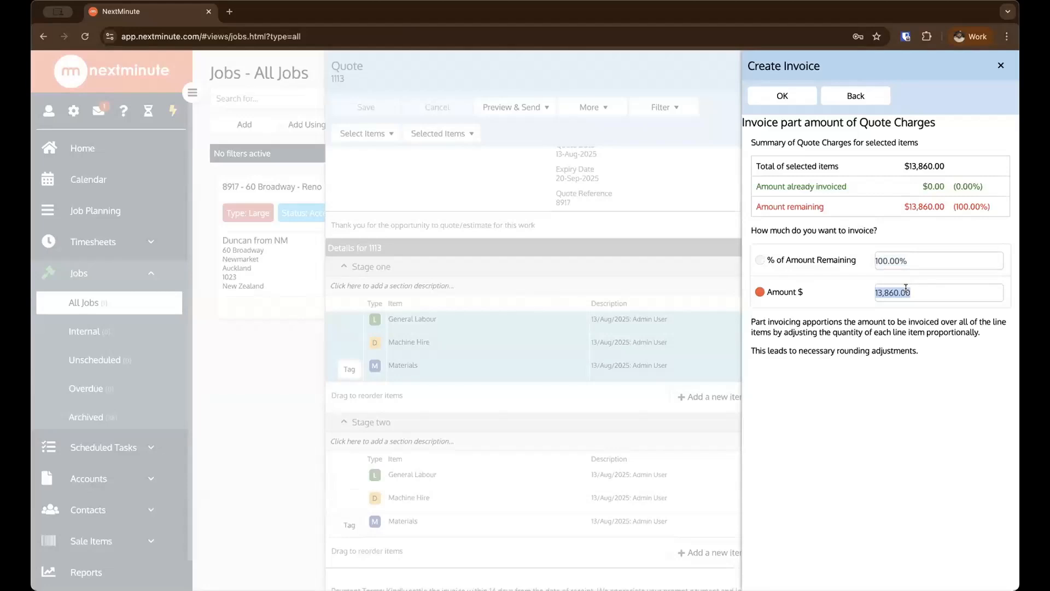
{"action": "left_click", "coordinate": [916, 262]}
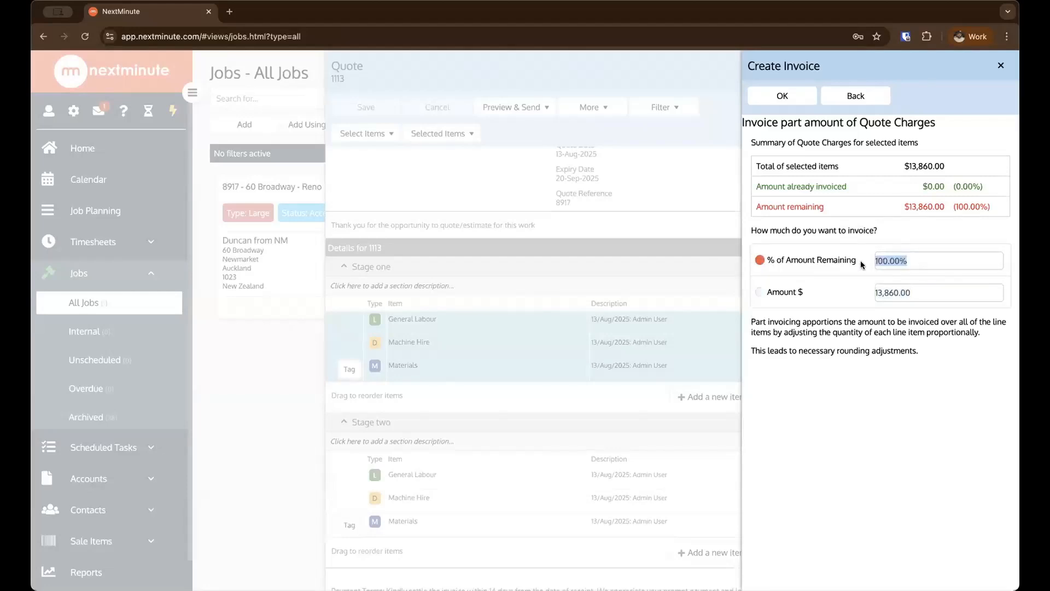
{"action": "type", "text": "20"}
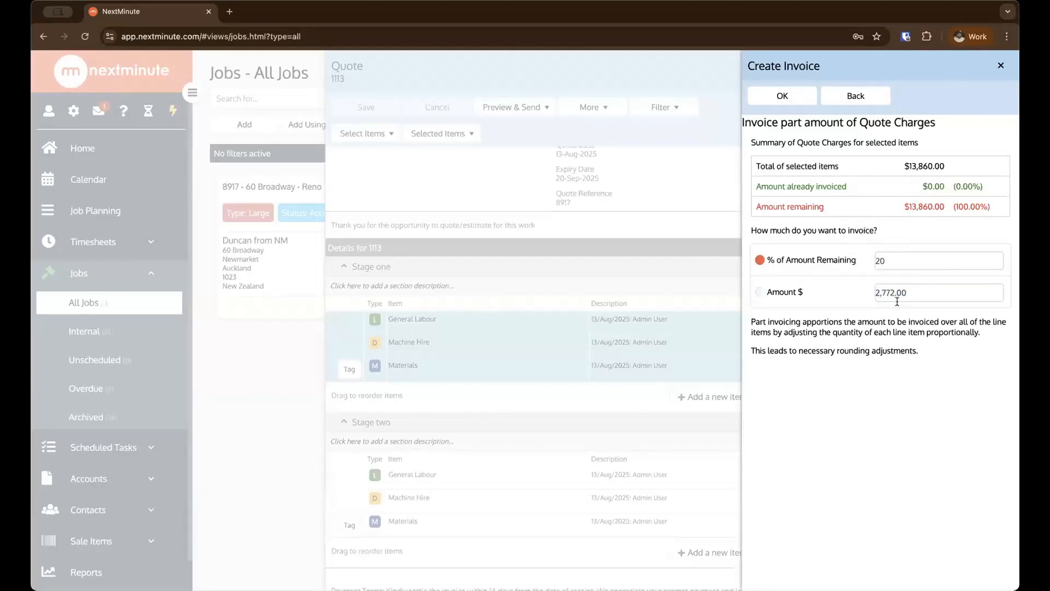
{"action": "left_click", "coordinate": [900, 298]}
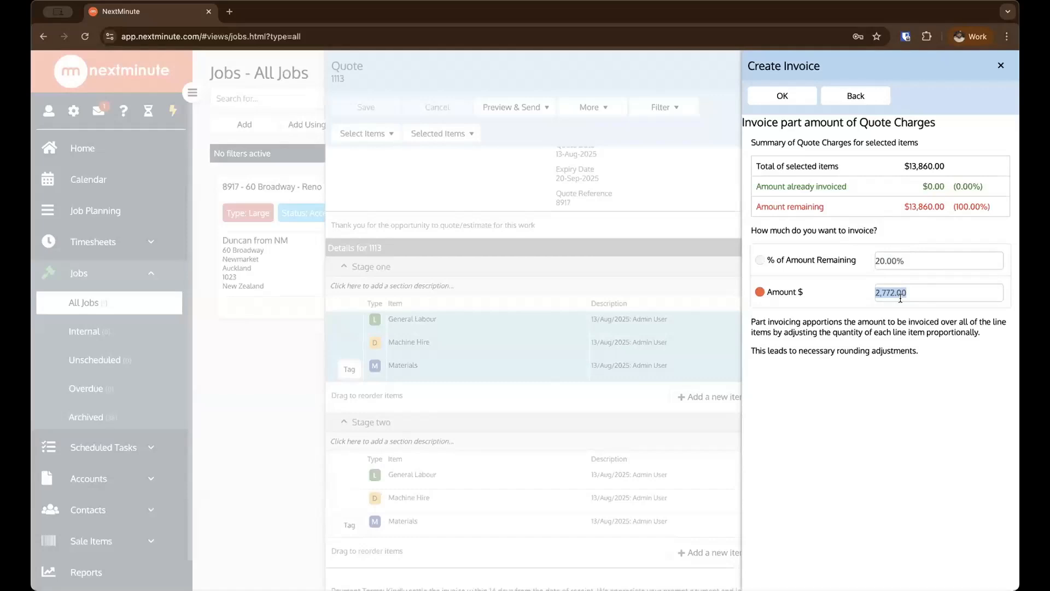
{"action": "left_click", "coordinate": [783, 99]}
{"action": "left_click", "coordinate": [780, 108]}
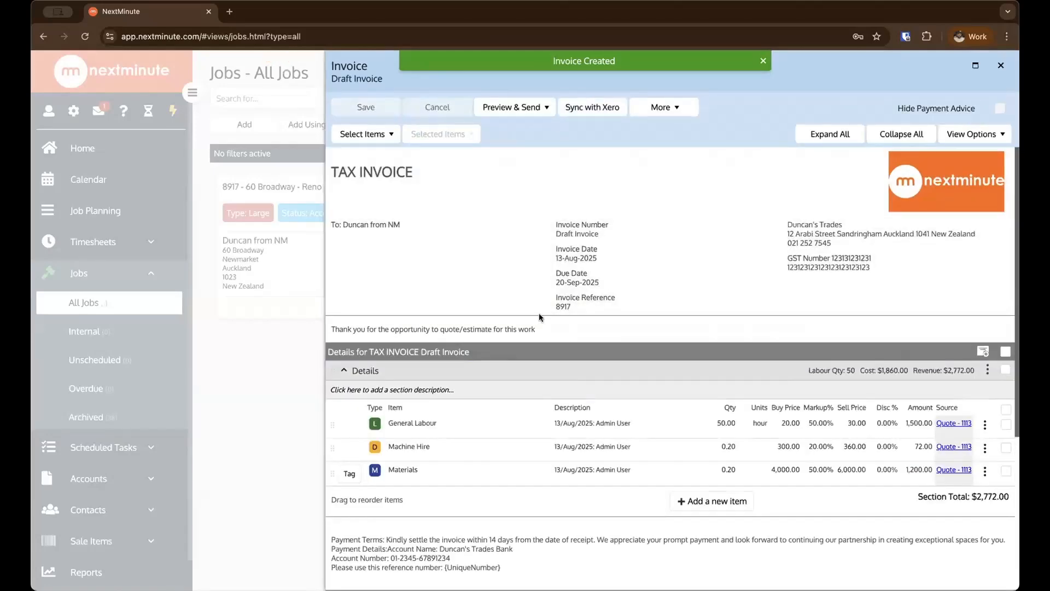
Step: Review the draft invoice's line items and totals, and preview its printable version down to the payment advice
{"action": "scroll", "coordinate": [539, 316], "scroll_direction": "down", "scroll_amount": 2}
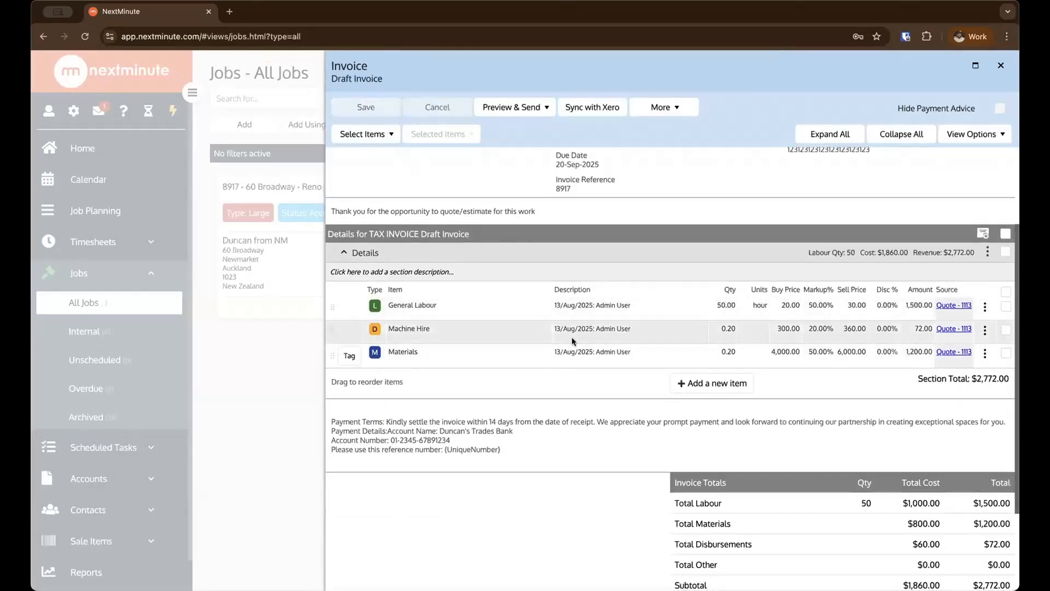
{"action": "scroll", "coordinate": [572, 337], "scroll_direction": "down", "scroll_amount": 1}
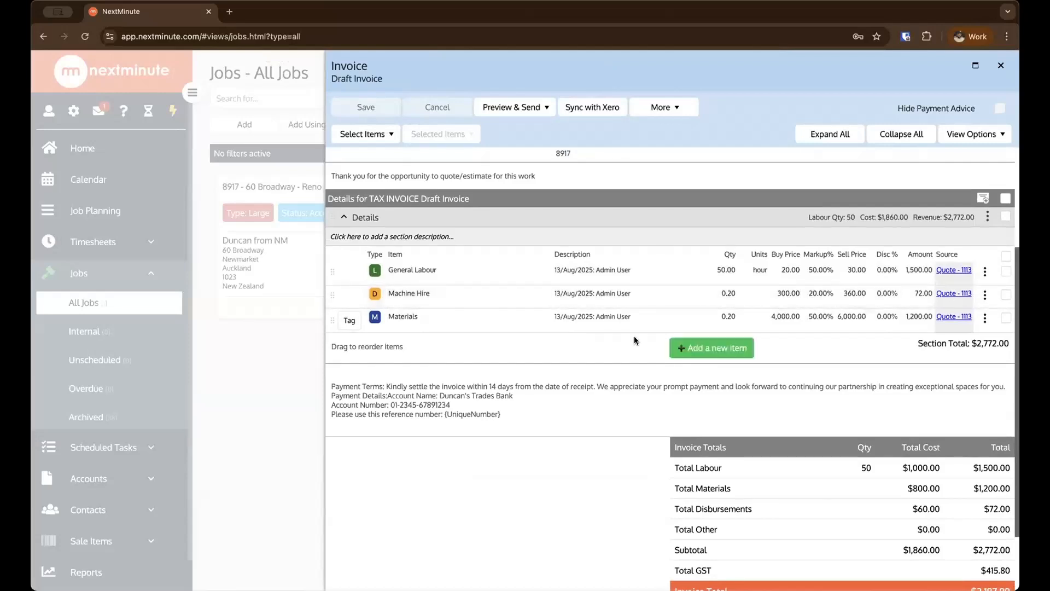
{"action": "scroll", "coordinate": [634, 340], "scroll_direction": "down", "scroll_amount": 2}
{"action": "scroll", "coordinate": [630, 342], "scroll_direction": "up", "scroll_amount": 5}
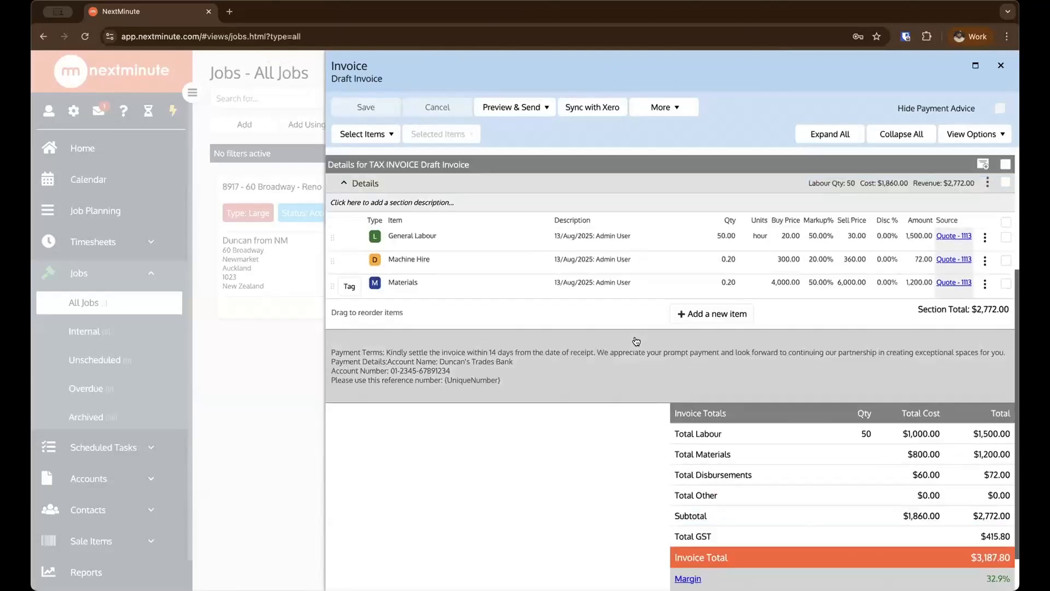
{"action": "left_click", "coordinate": [499, 109]}
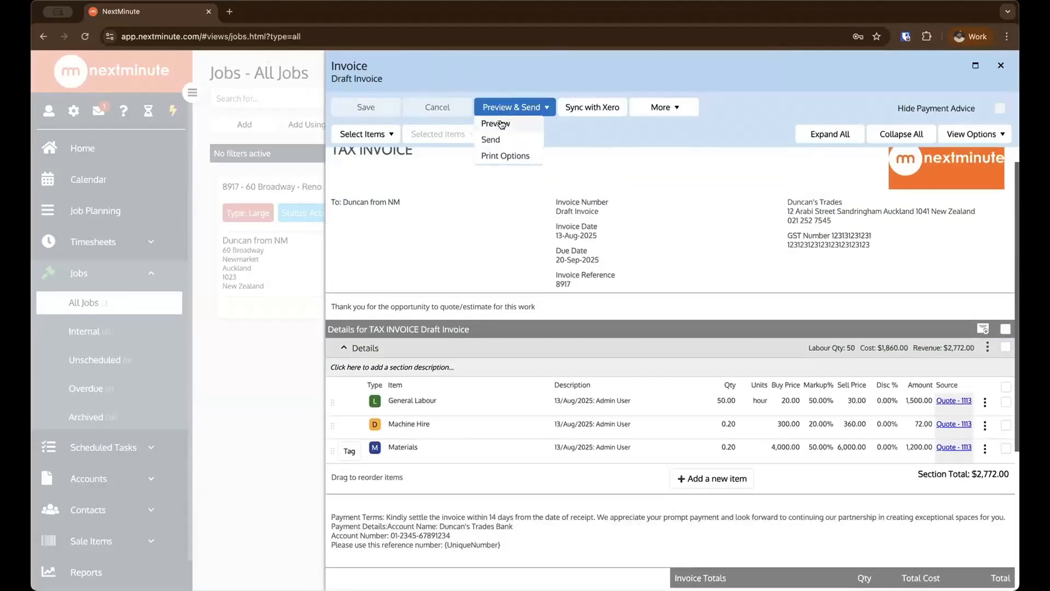
{"action": "left_click", "coordinate": [501, 123]}
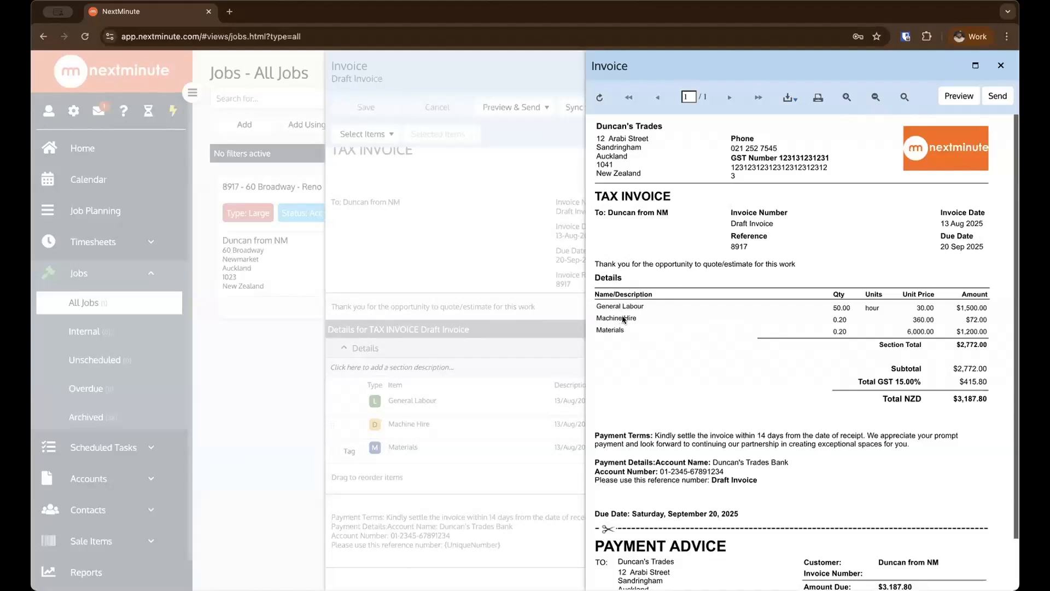
{"action": "scroll", "coordinate": [692, 396], "scroll_direction": "down", "scroll_amount": 2}
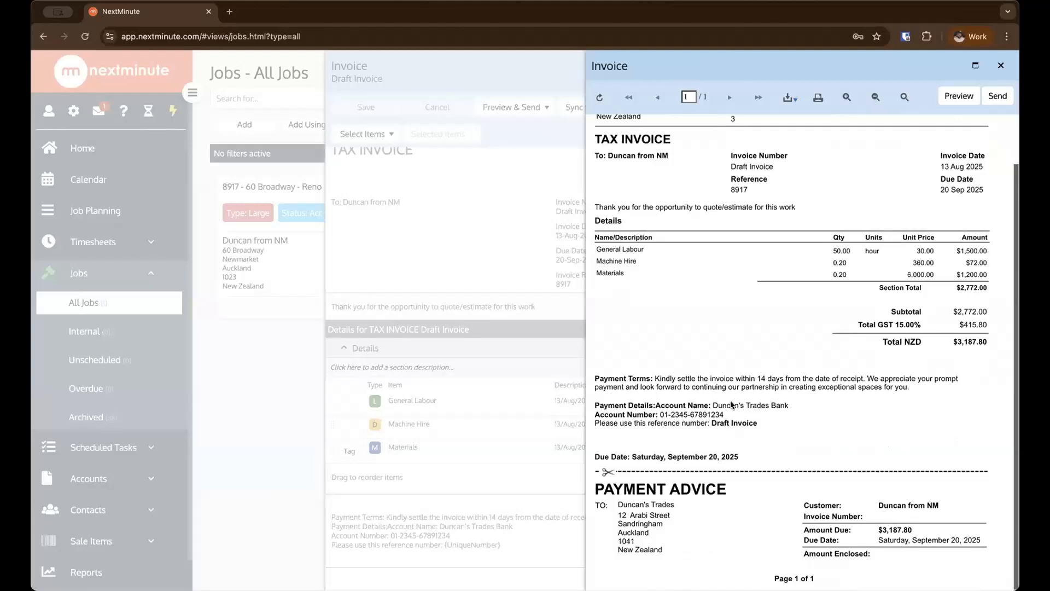
Step: Close the invoice preview and look through the draft invoice's header notes, footer notes and available note templates
{"action": "left_click", "coordinate": [533, 313]}
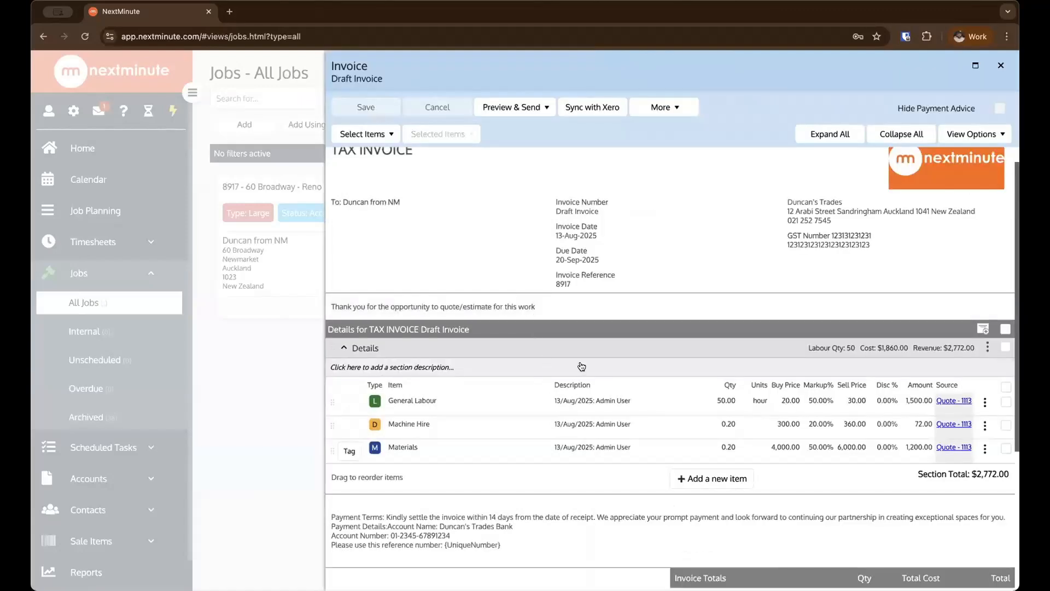
{"action": "scroll", "coordinate": [579, 361], "scroll_direction": "down", "scroll_amount": 2}
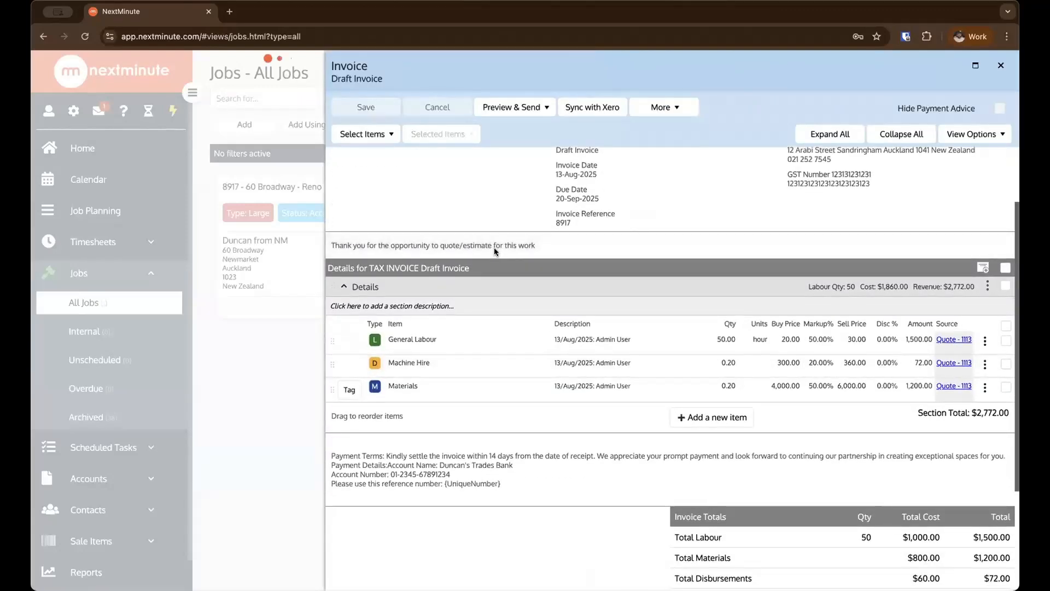
{"action": "left_click", "coordinate": [494, 247]}
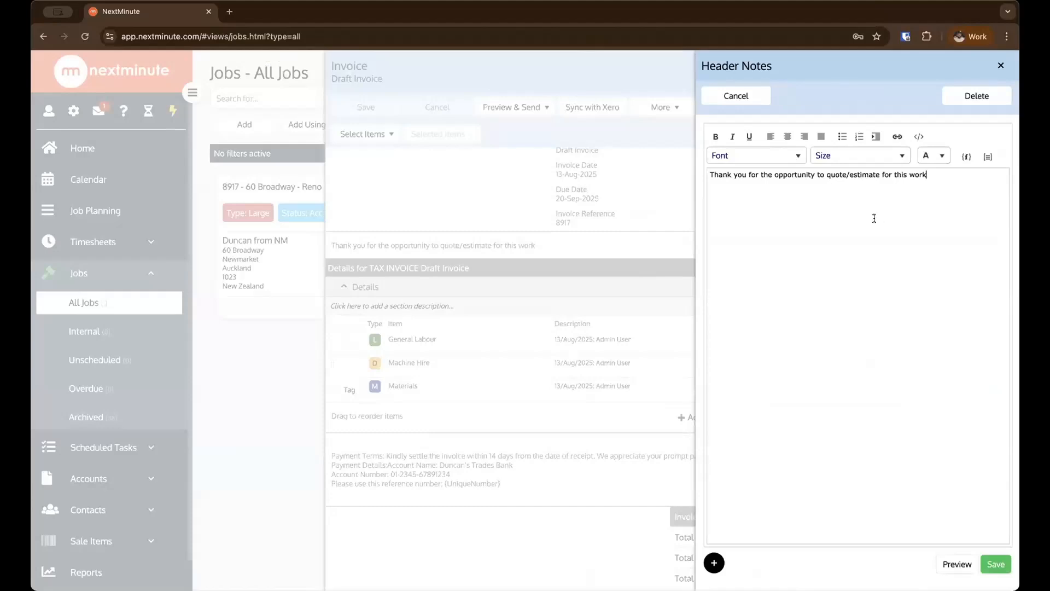
{"action": "left_click", "coordinate": [500, 440]}
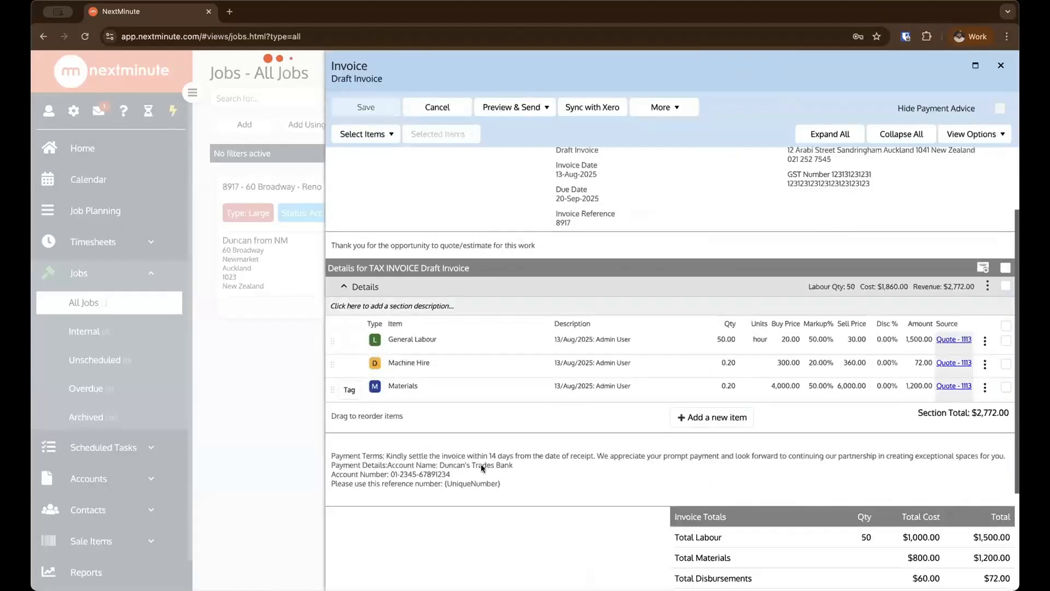
{"action": "left_click", "coordinate": [507, 458]}
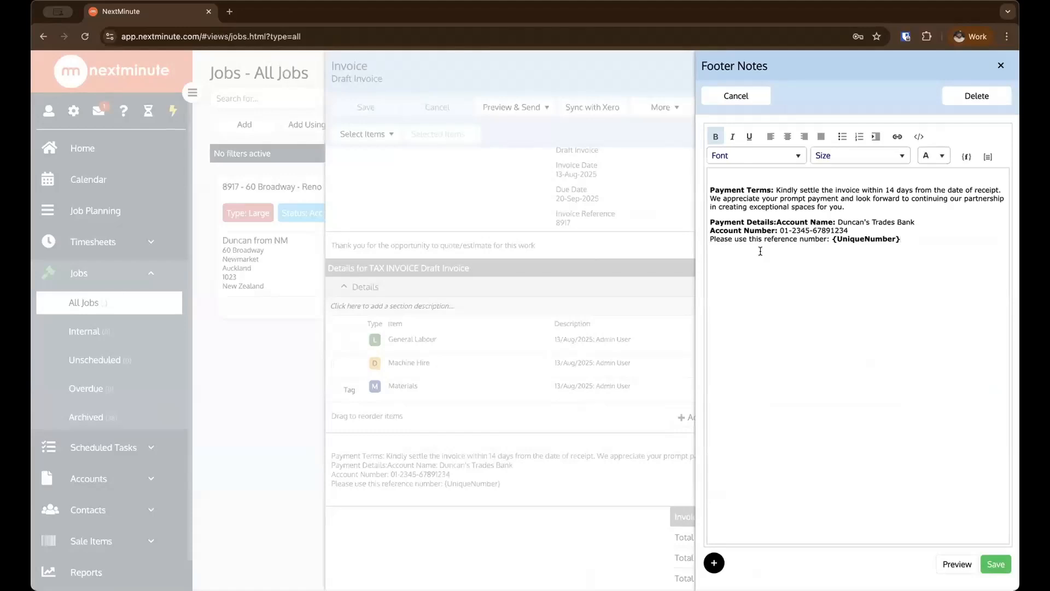
{"action": "left_click", "coordinate": [718, 560]}
{"action": "left_click", "coordinate": [1000, 66]}
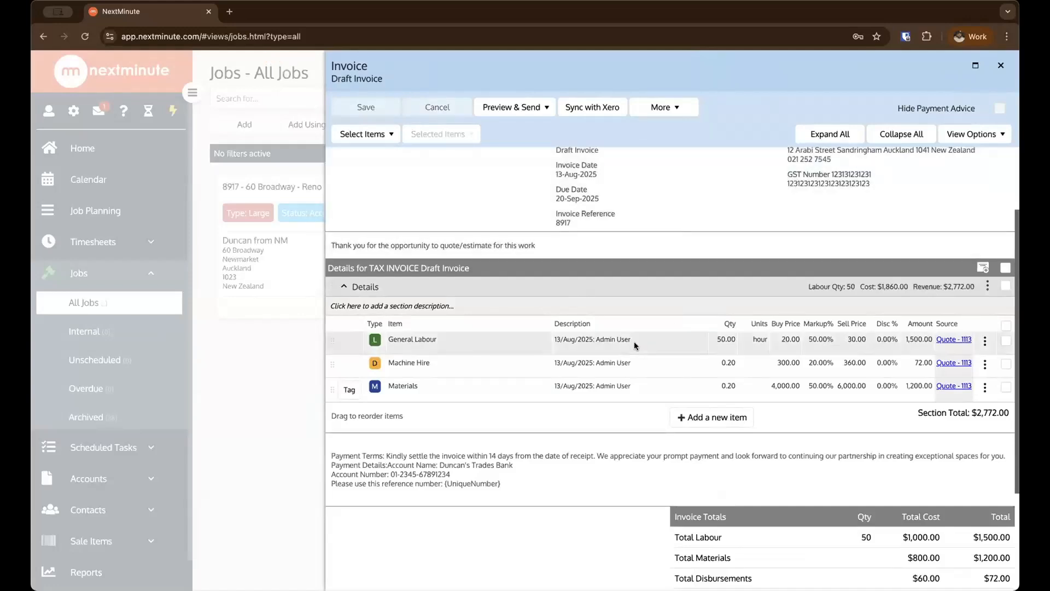
Step: Return to the quote and review the invoiced and remaining amounts for Stage one, Stage two and the quote totals
{"action": "scroll", "coordinate": [634, 343], "scroll_direction": "up", "scroll_amount": 3}
{"action": "scroll", "coordinate": [427, 351], "scroll_direction": "down", "scroll_amount": 1}
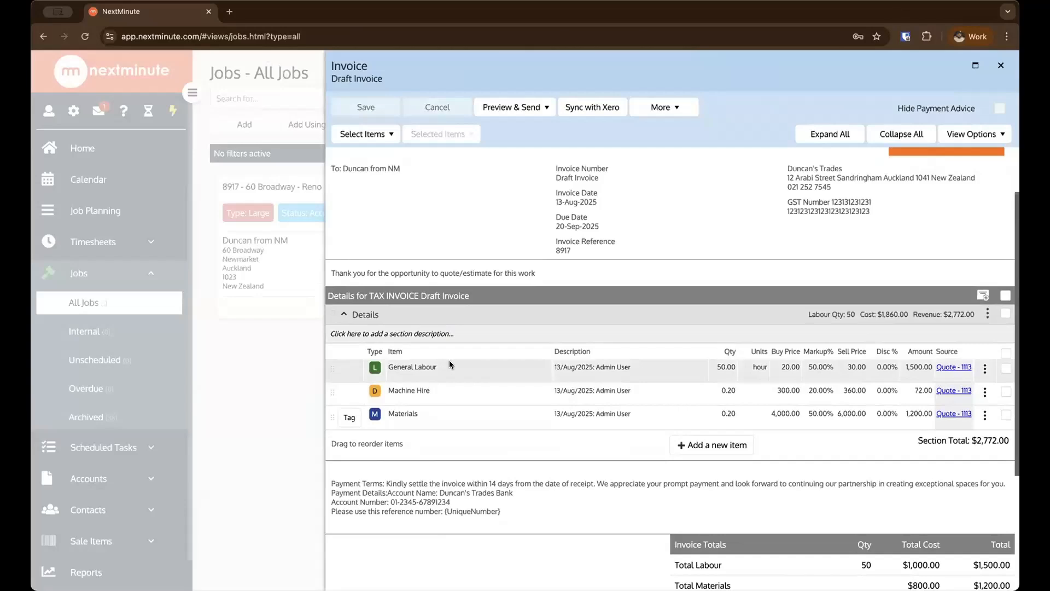
{"action": "left_click", "coordinate": [1001, 66]}
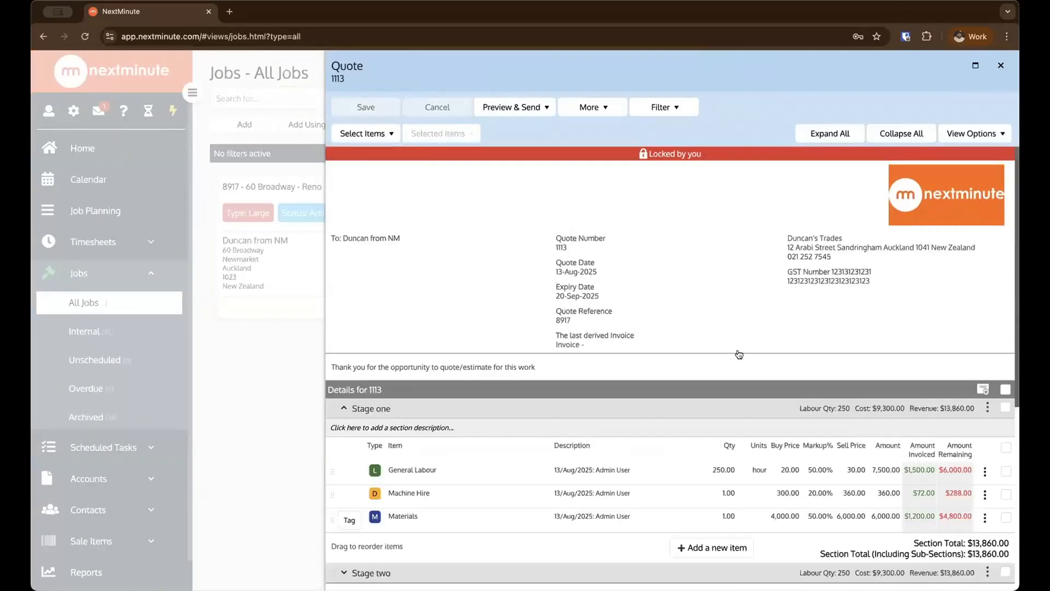
{"action": "scroll", "coordinate": [745, 375], "scroll_direction": "down", "scroll_amount": 3}
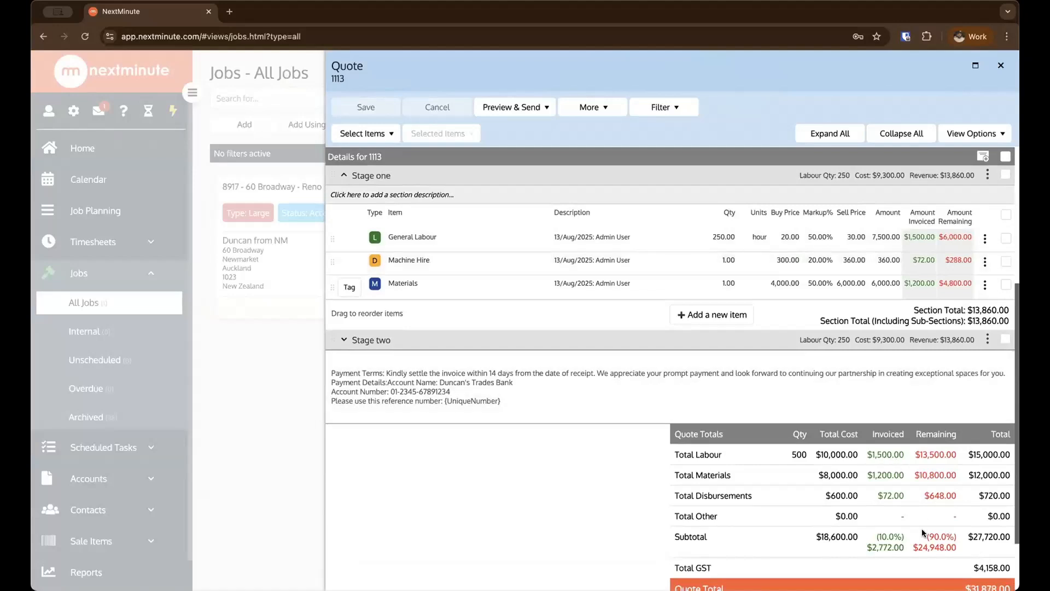
{"action": "left_click", "coordinate": [344, 340]}
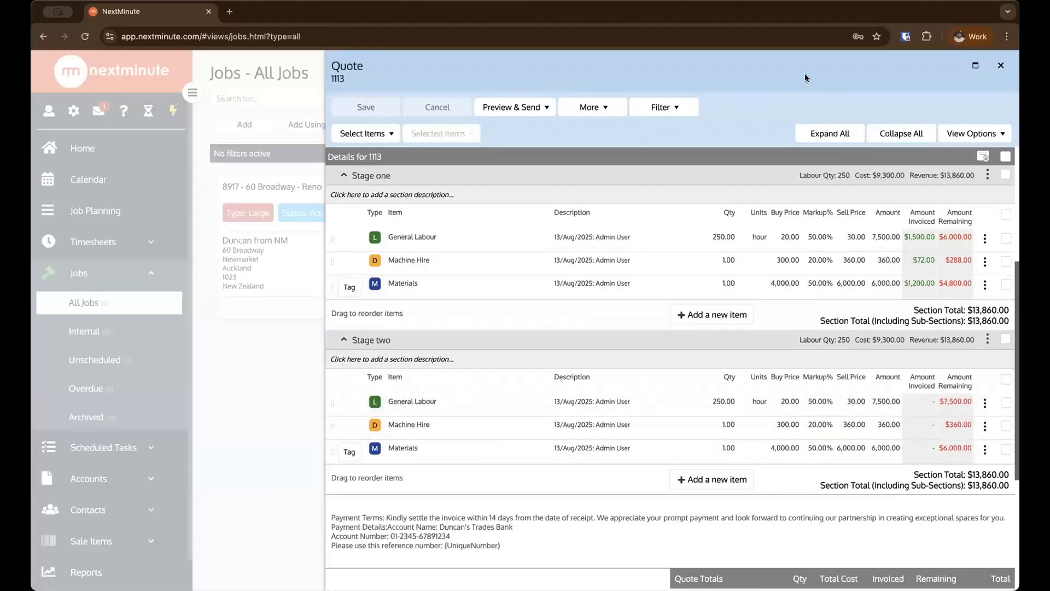
{"action": "left_click", "coordinate": [1002, 64]}
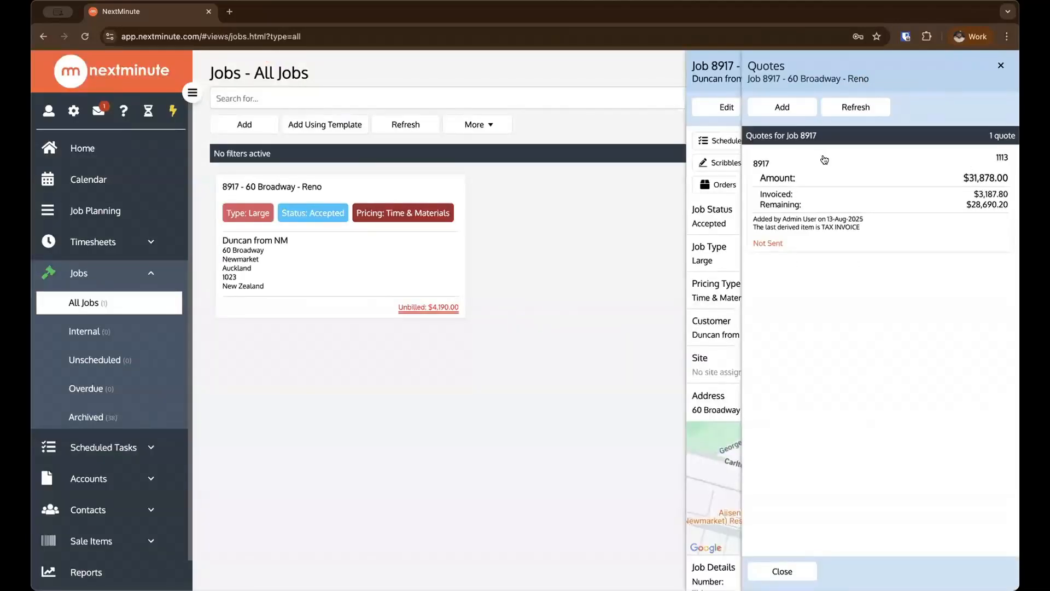
Step: Reopen the job's quote and create an invoice from it with all items, keeping individual sections
{"action": "left_click", "coordinate": [821, 208]}
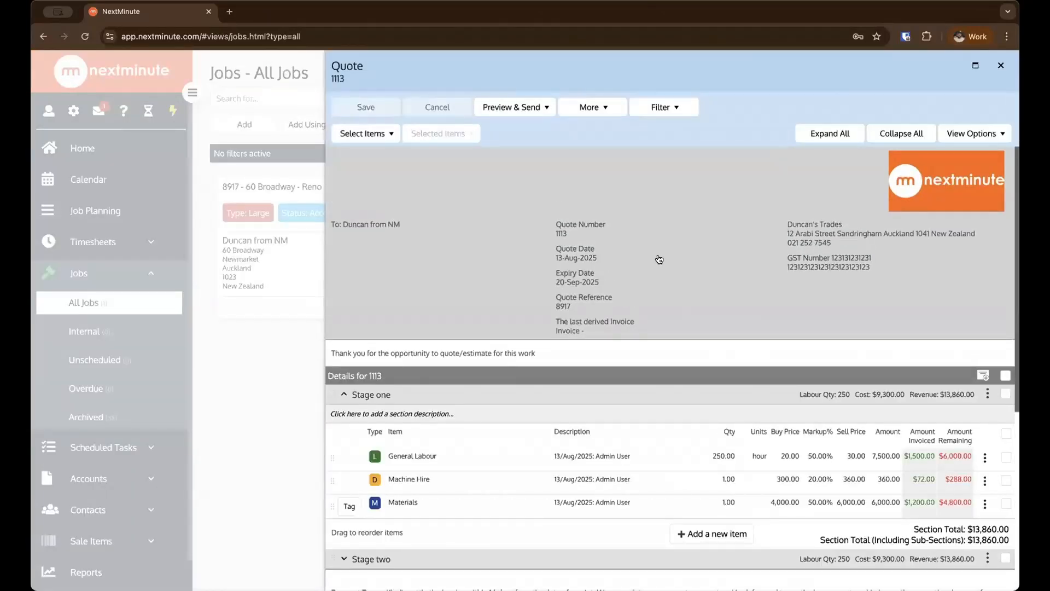
{"action": "scroll", "coordinate": [659, 259], "scroll_direction": "down", "scroll_amount": 3}
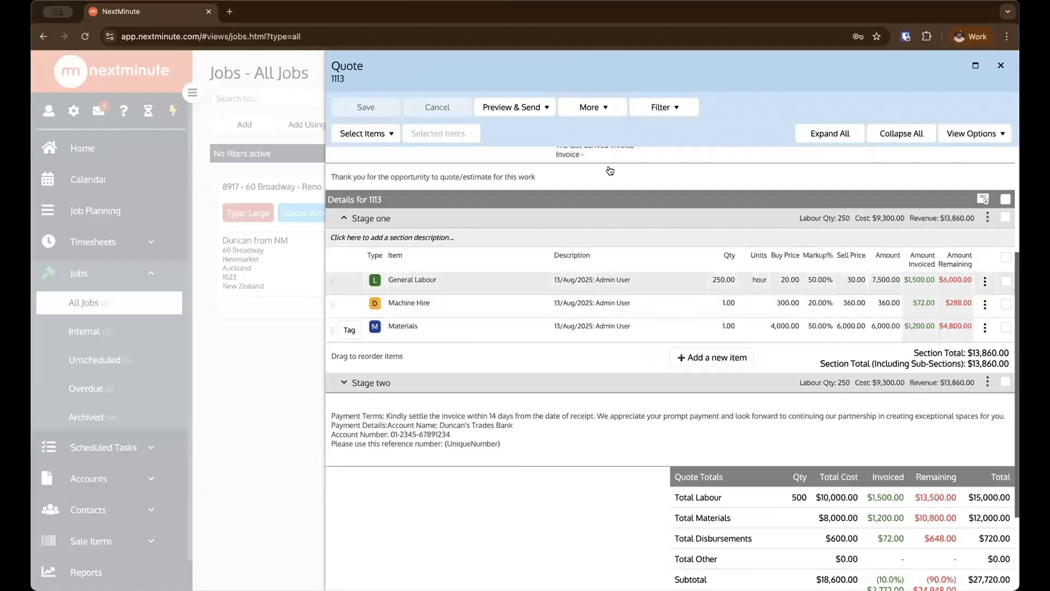
{"action": "left_click", "coordinate": [595, 108]}
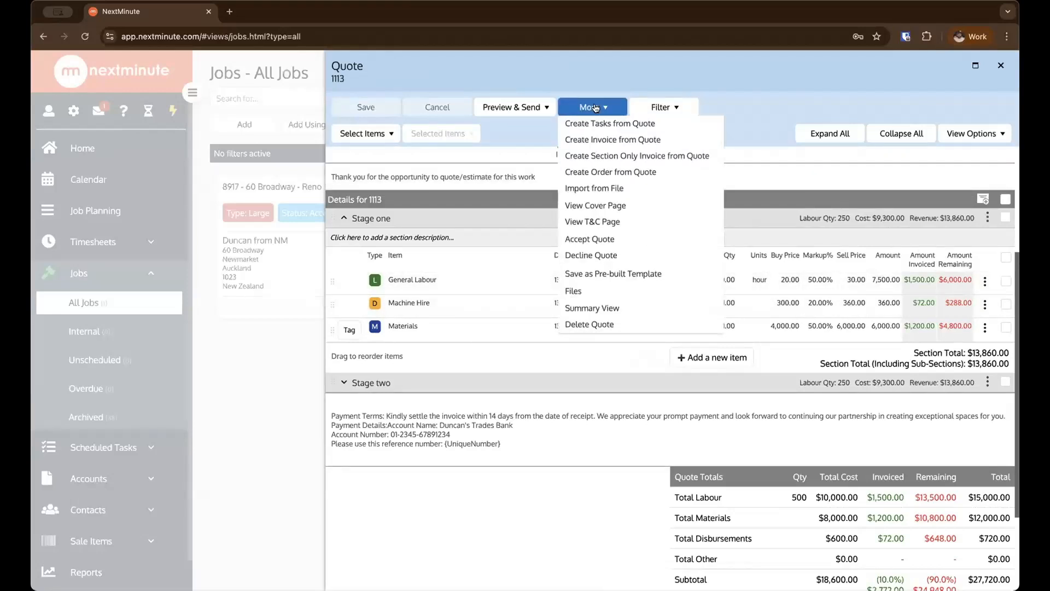
{"action": "left_click", "coordinate": [600, 140]}
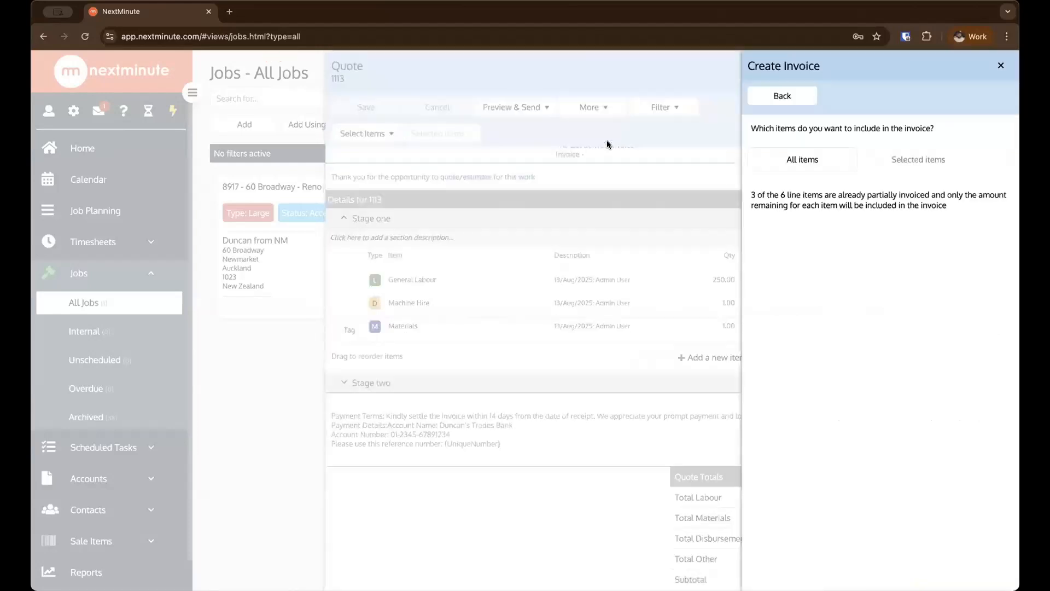
{"action": "left_click", "coordinate": [797, 163]}
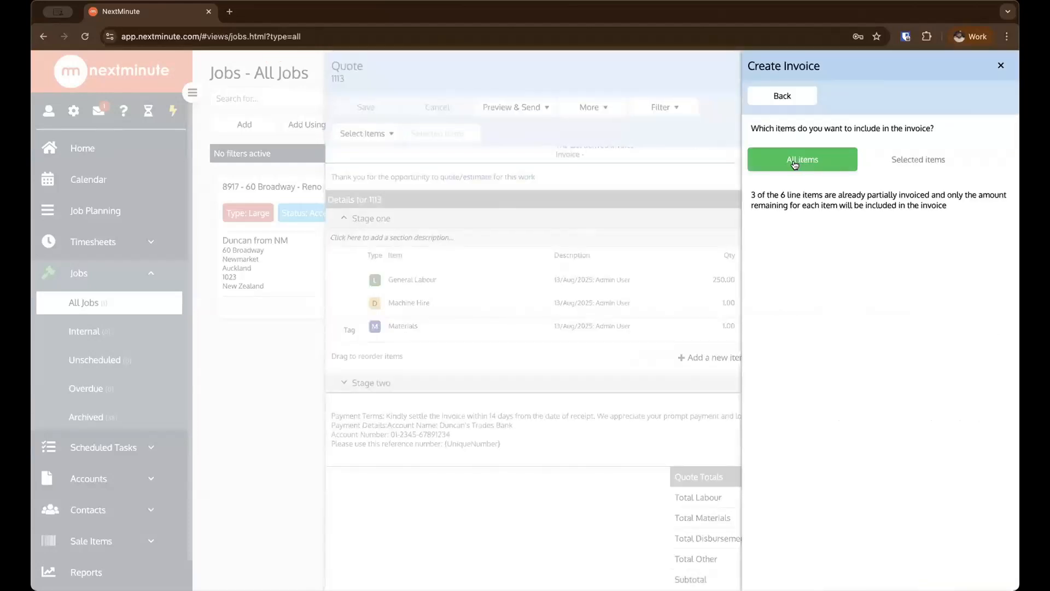
{"action": "left_click", "coordinate": [795, 164]}
{"action": "left_click", "coordinate": [790, 164]}
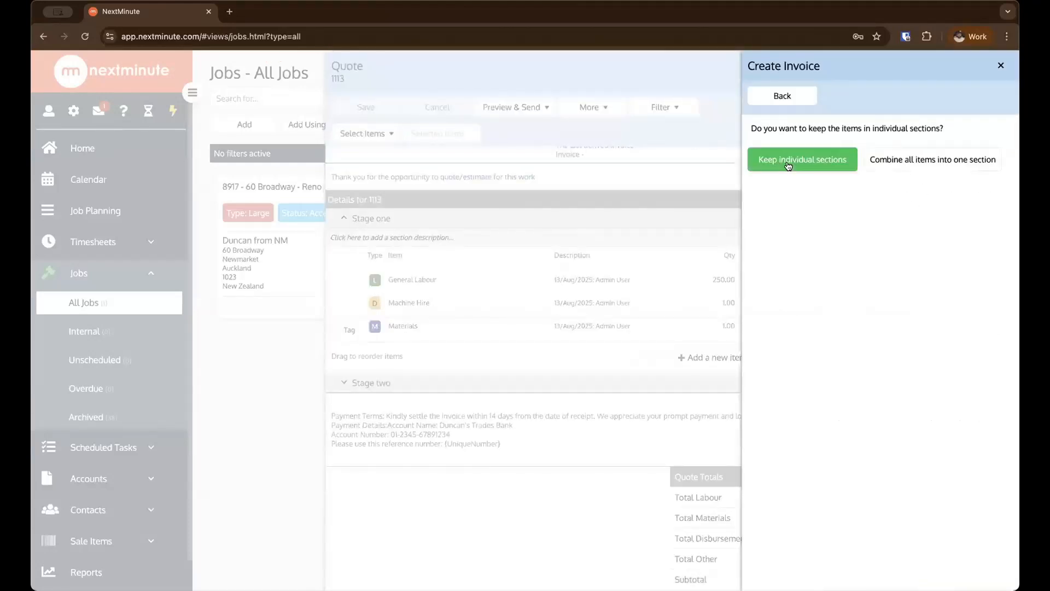
{"action": "left_click", "coordinate": [816, 164]}
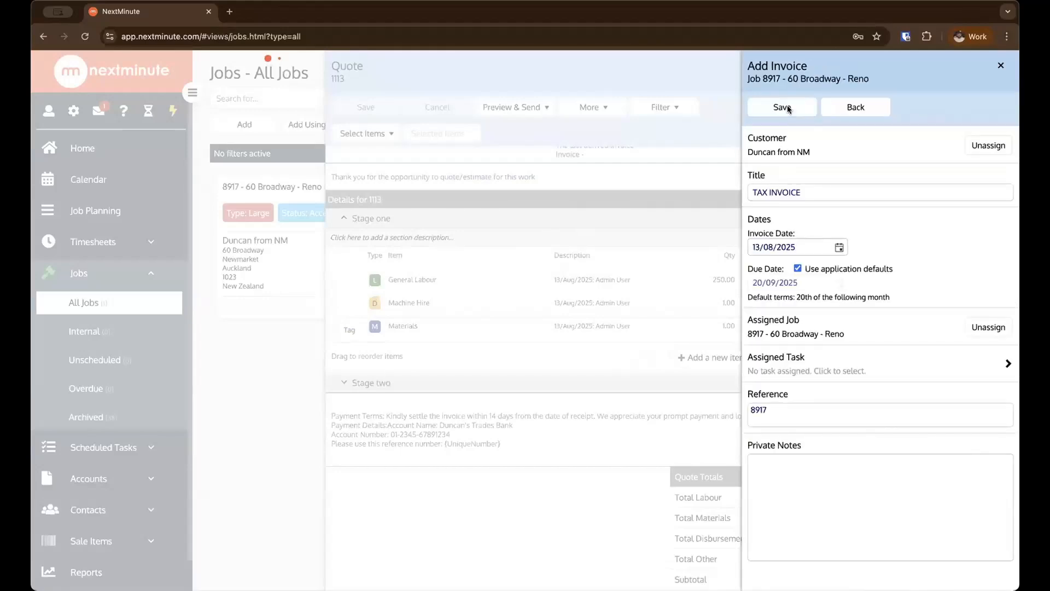
{"action": "left_click", "coordinate": [787, 108]}
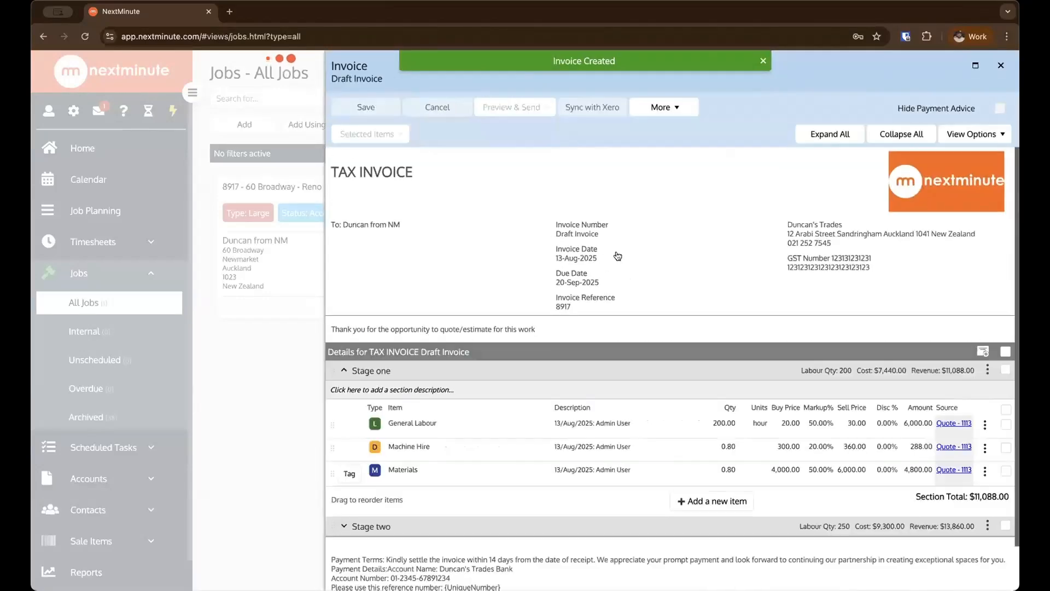
Step: Expand Stage two in the new draft invoice and review both stages' line items and the invoice totals
{"action": "scroll", "coordinate": [607, 332], "scroll_direction": "down", "scroll_amount": 4}
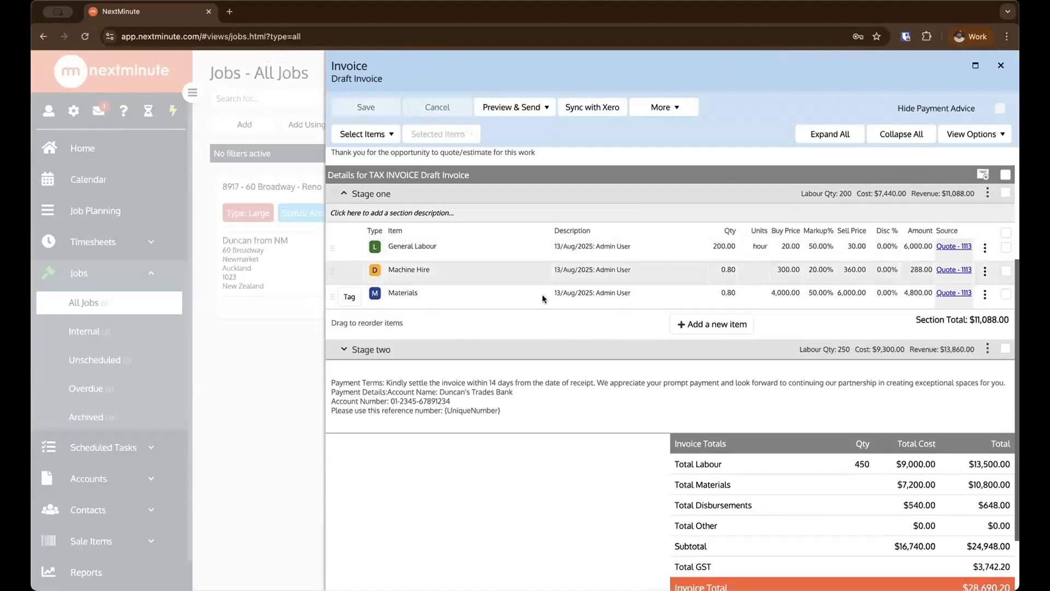
{"action": "left_click", "coordinate": [345, 350]}
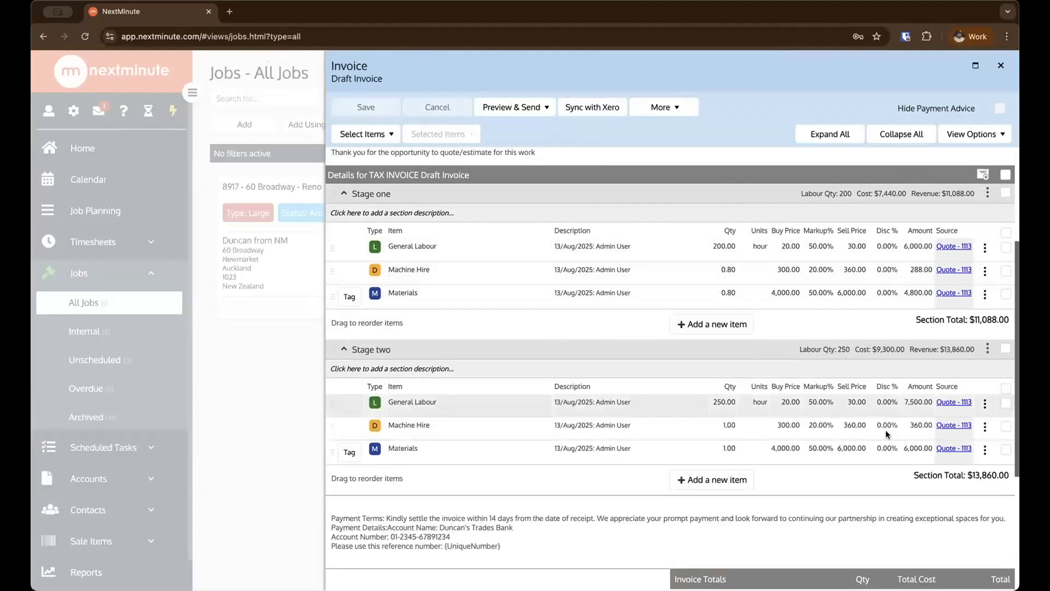
{"action": "scroll", "coordinate": [854, 368], "scroll_direction": "down", "scroll_amount": 2}
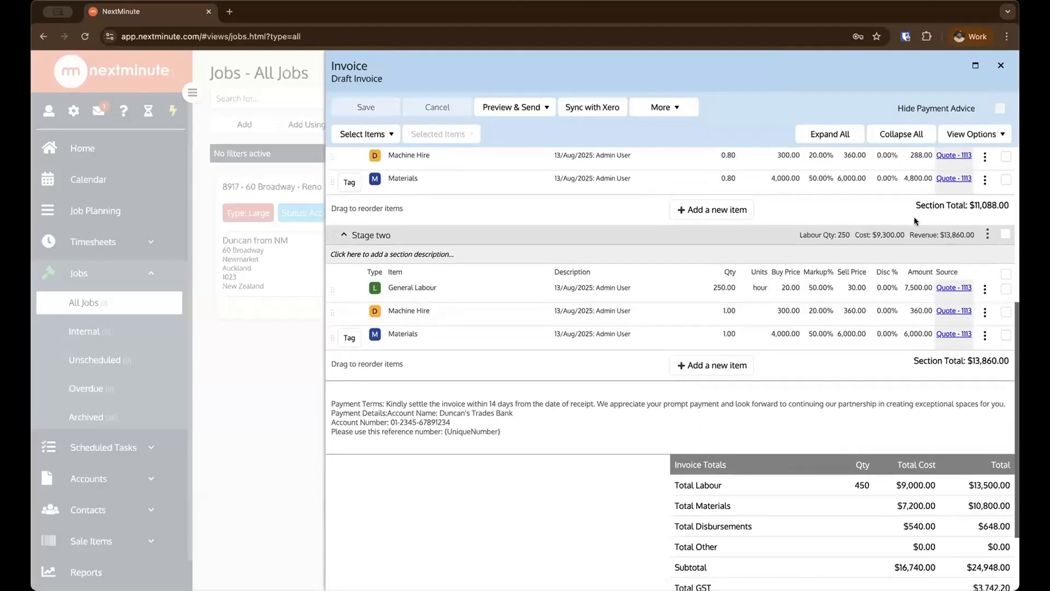
{"action": "scroll", "coordinate": [851, 223], "scroll_direction": "up", "scroll_amount": 5}
{"action": "scroll", "coordinate": [914, 222], "scroll_direction": "up", "scroll_amount": 1}
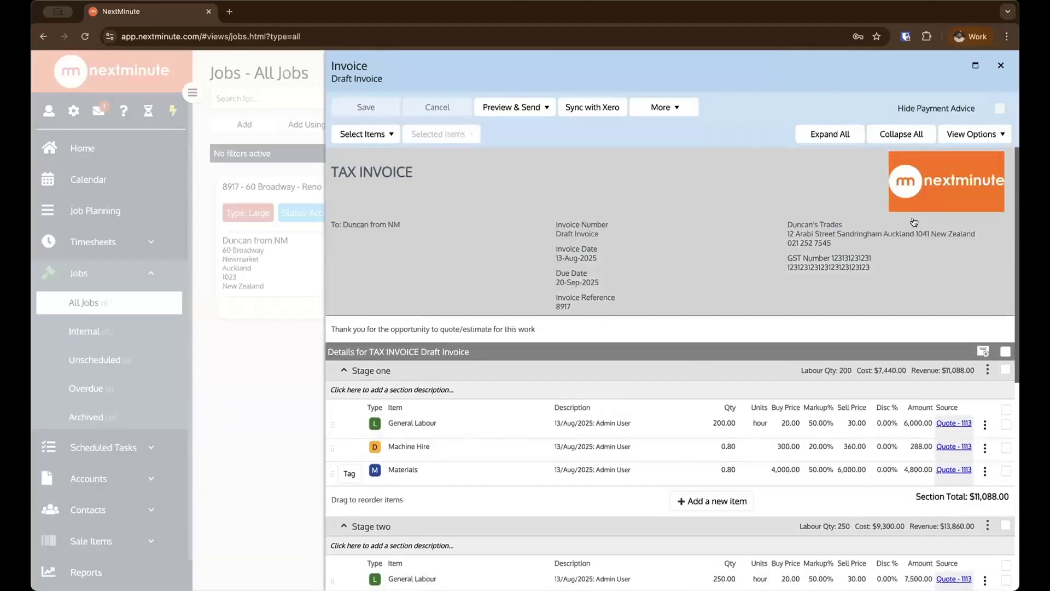
{"action": "scroll", "coordinate": [597, 272], "scroll_direction": "down", "scroll_amount": 3}
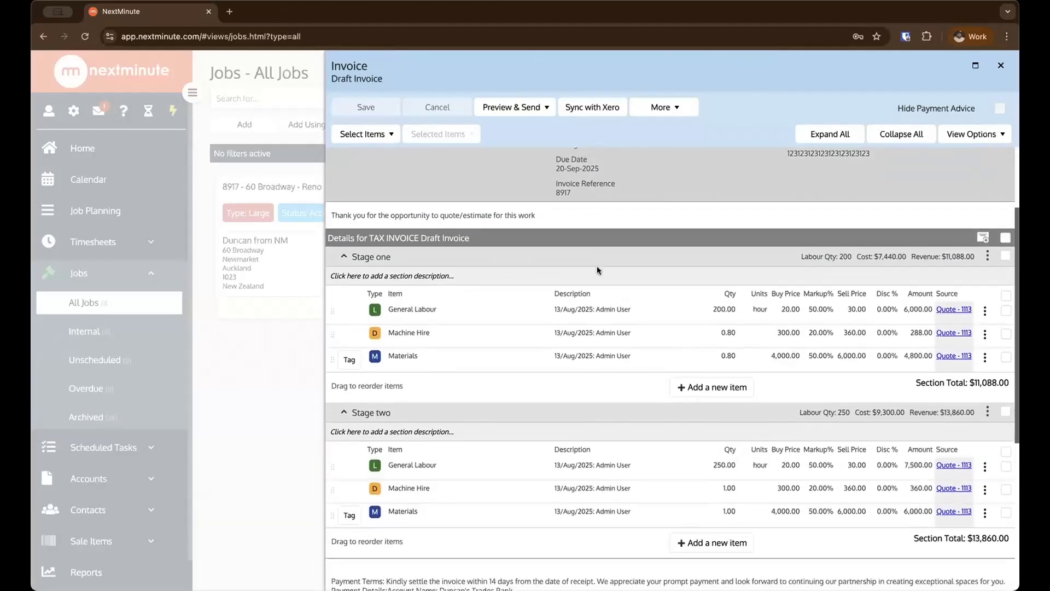
{"action": "scroll", "coordinate": [591, 150], "scroll_direction": "up", "scroll_amount": 3}
Step: Try to sync the draft invoice with Xero
{"action": "left_click", "coordinate": [613, 114]}
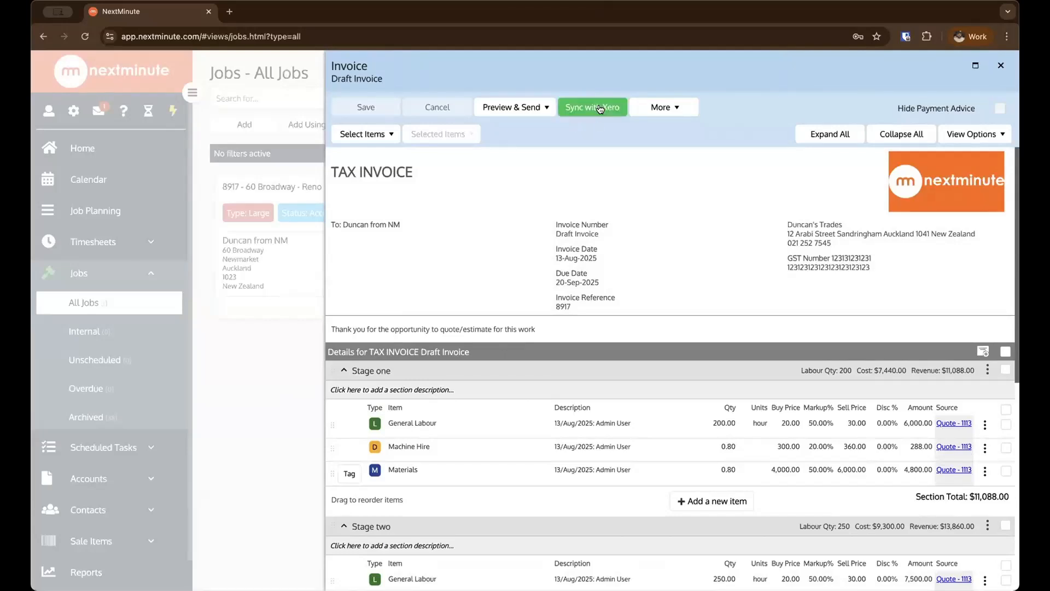
{"action": "left_click", "coordinate": [601, 109]}
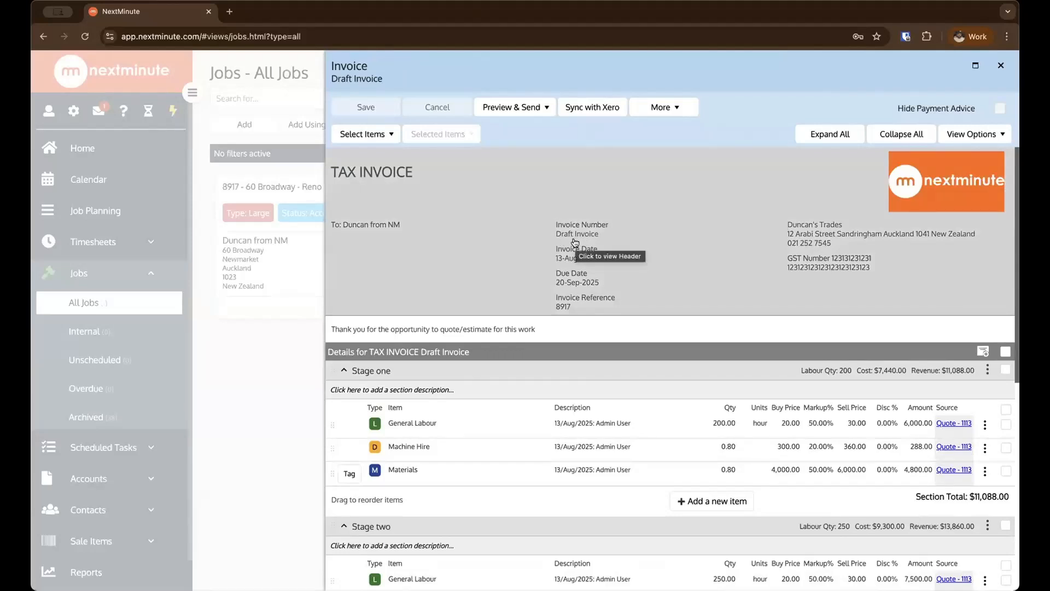
{"action": "left_click", "coordinate": [581, 108]}
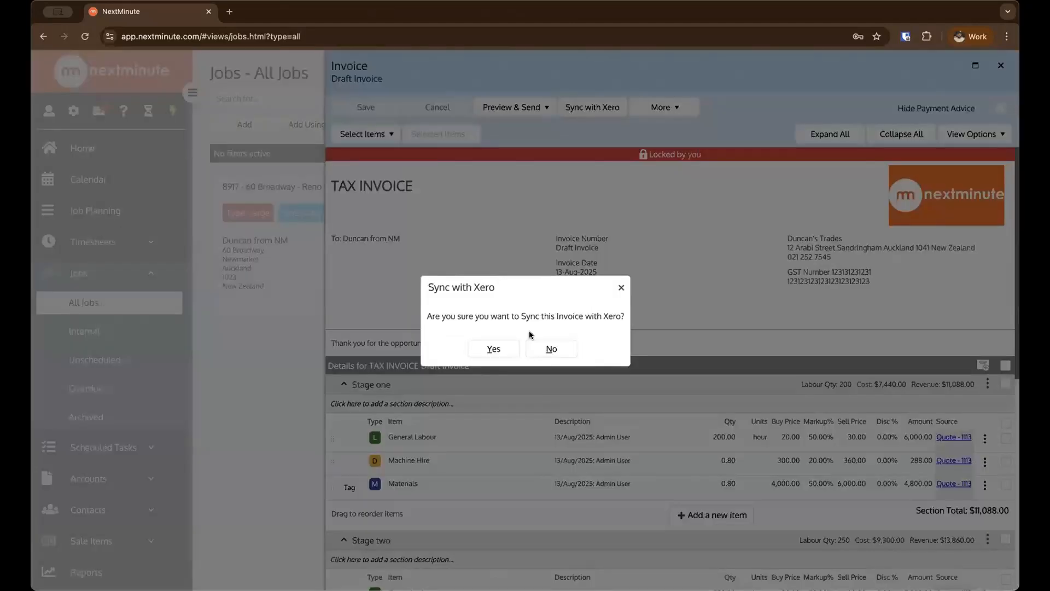
{"action": "left_click", "coordinate": [494, 350]}
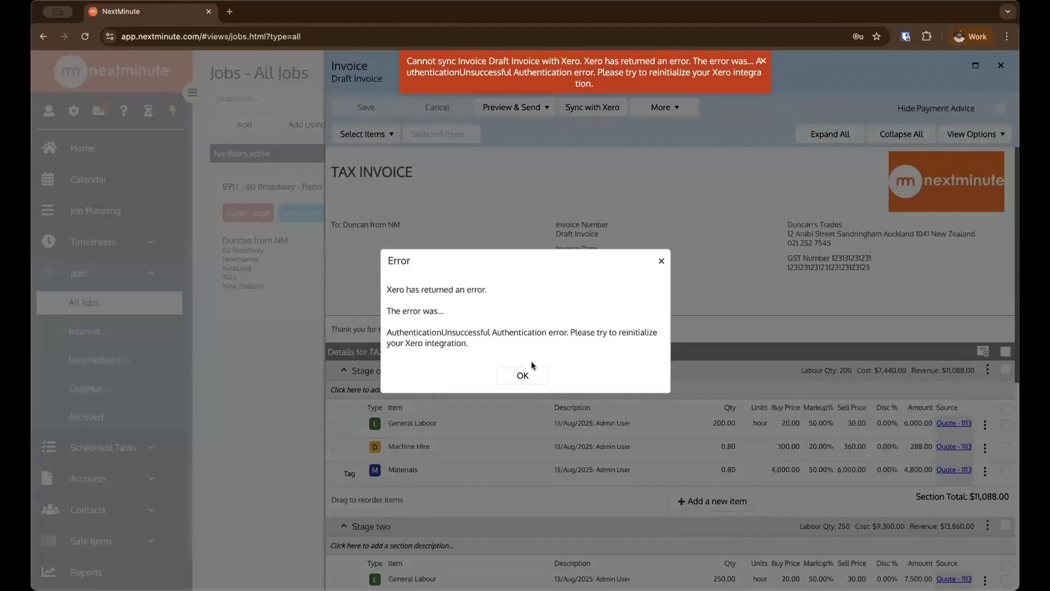
{"action": "left_click", "coordinate": [526, 375]}
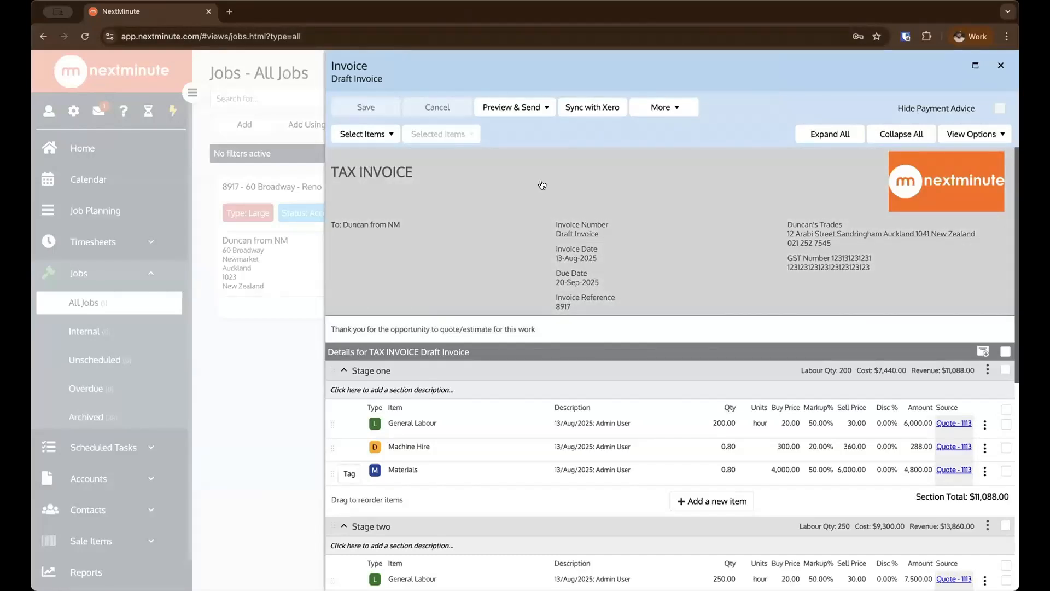
Step: Start sending the draft invoice by email with Admin User as the recipient, and continue to the email message
{"action": "left_click", "coordinate": [511, 107]}
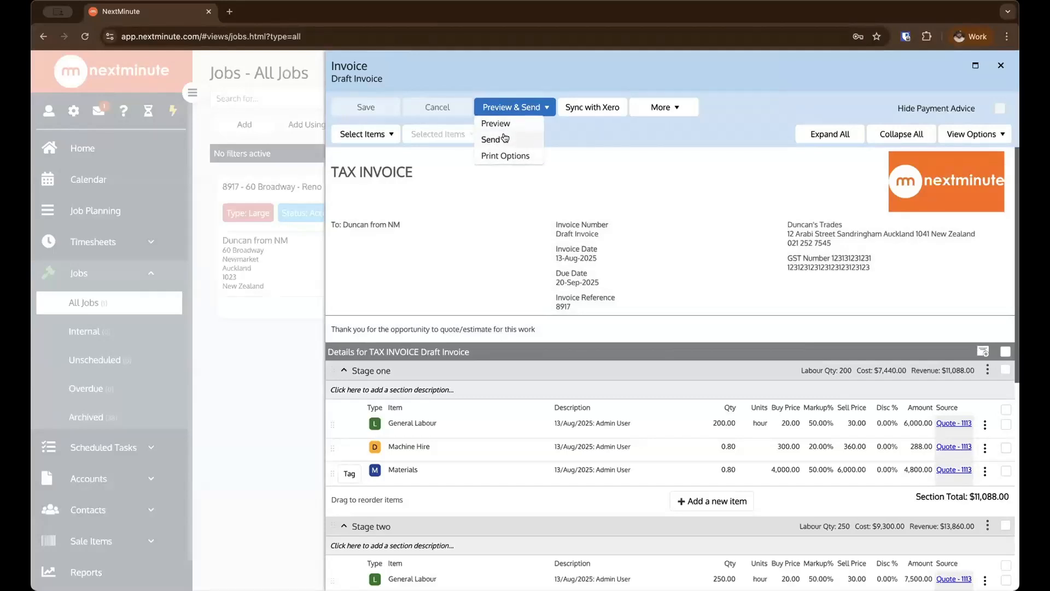
{"action": "left_click", "coordinate": [505, 139]}
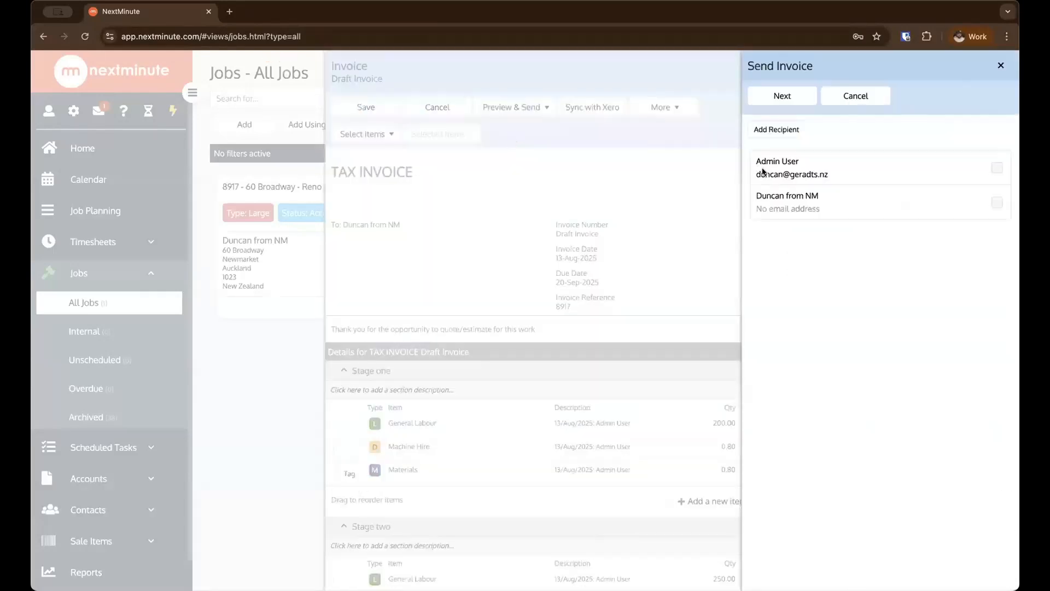
{"action": "left_click", "coordinate": [865, 168]}
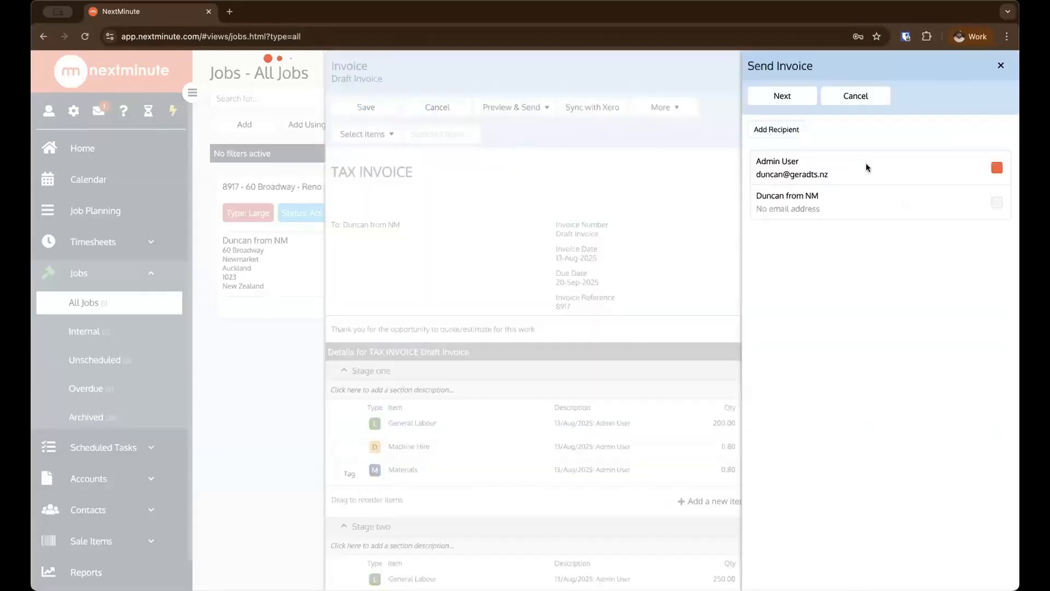
{"action": "left_click", "coordinate": [806, 98]}
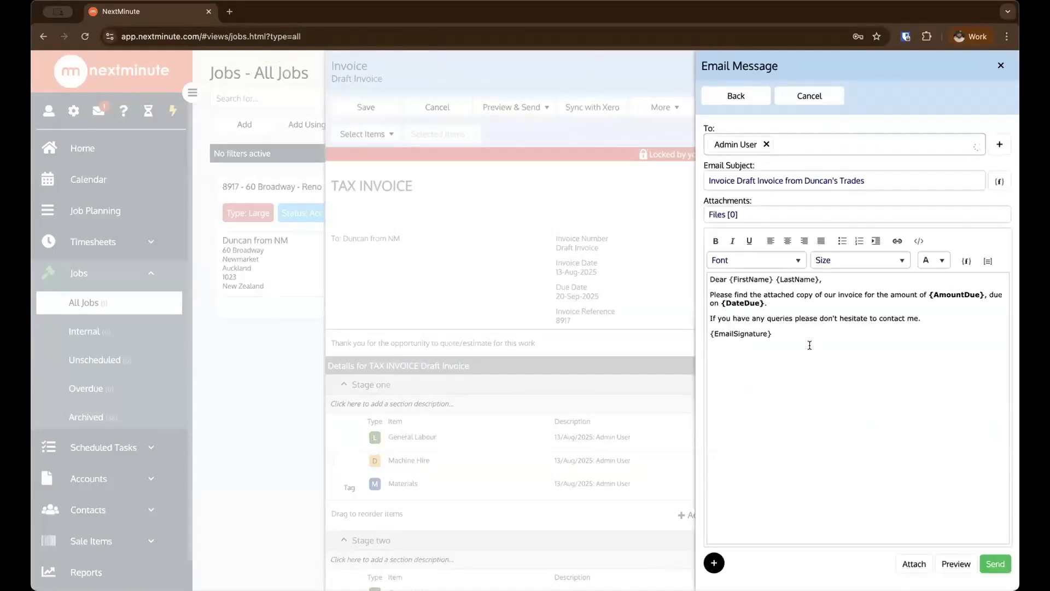
Step: Replace the whole email message with the Testing template and look over its content
{"action": "key", "text": "super+a"}
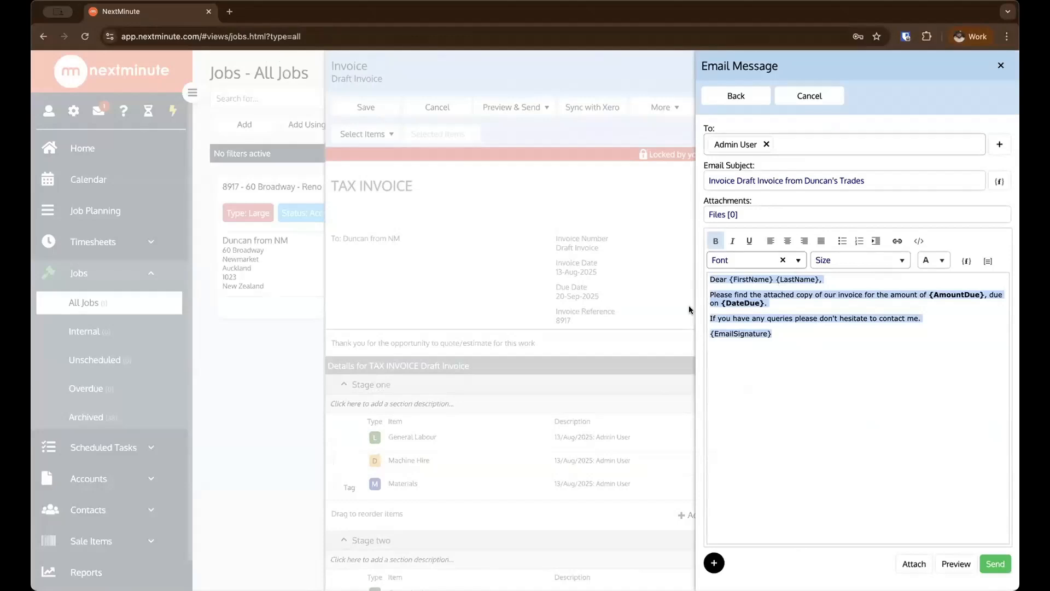
{"action": "left_click", "coordinate": [713, 563]}
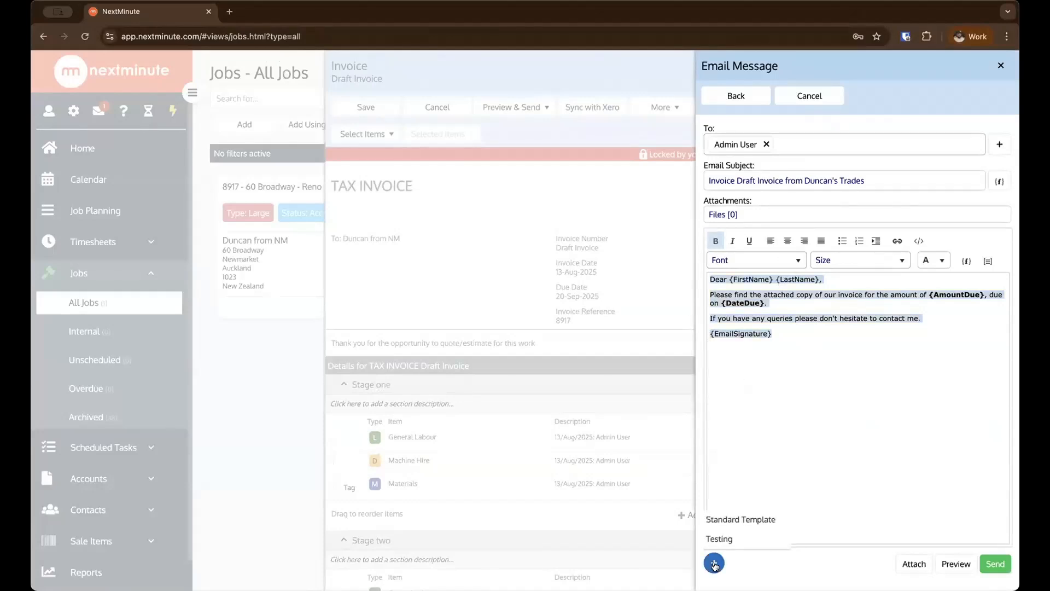
{"action": "left_click", "coordinate": [730, 539]}
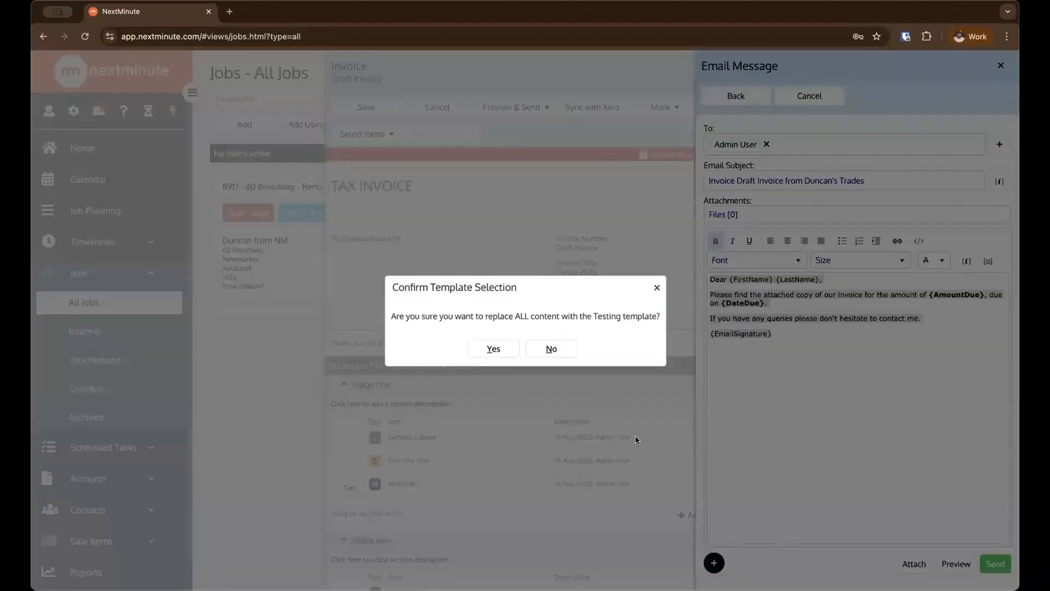
{"action": "left_click", "coordinate": [481, 355]}
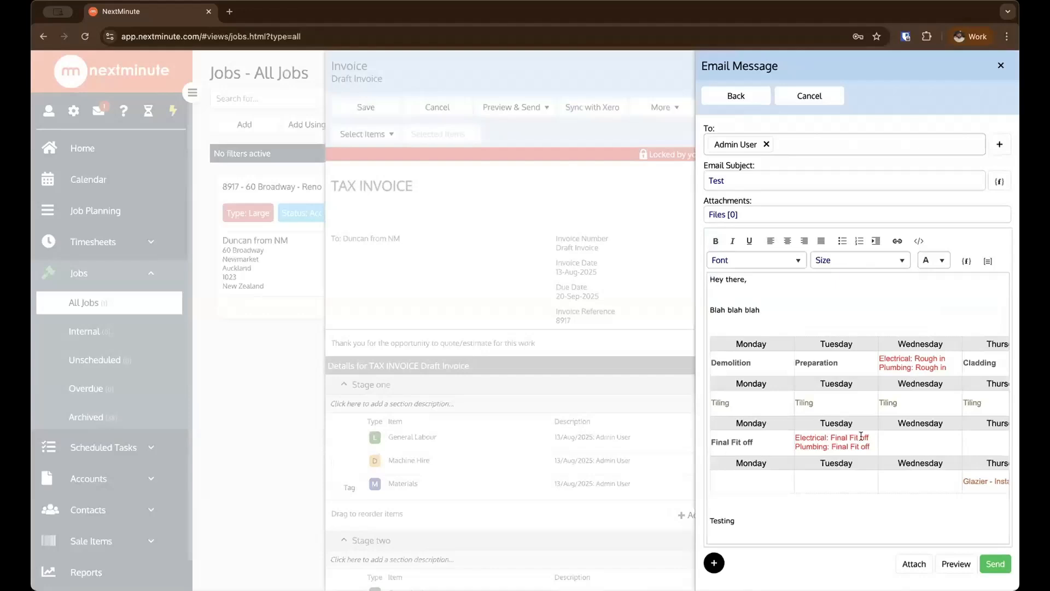
{"action": "scroll", "coordinate": [862, 436], "scroll_direction": "right", "scroll_amount": 5}
{"action": "scroll", "coordinate": [862, 436], "scroll_direction": "left", "scroll_amount": 5}
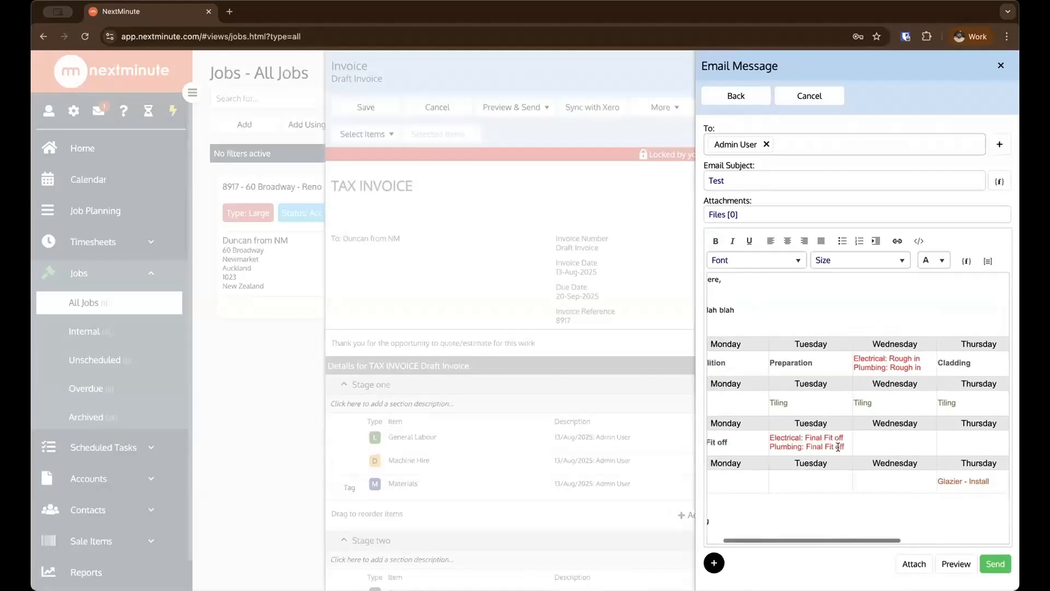
Step: Replace the email content with the Standard Template and cancel the email
{"action": "left_click", "coordinate": [714, 563]}
{"action": "left_click", "coordinate": [731, 519]}
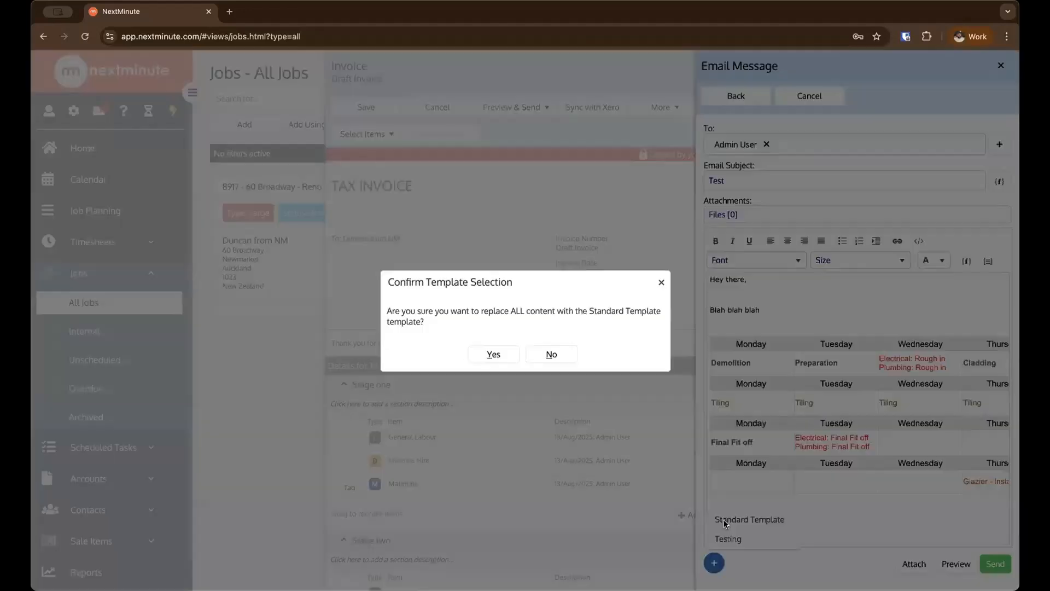
{"action": "left_click", "coordinate": [493, 354]}
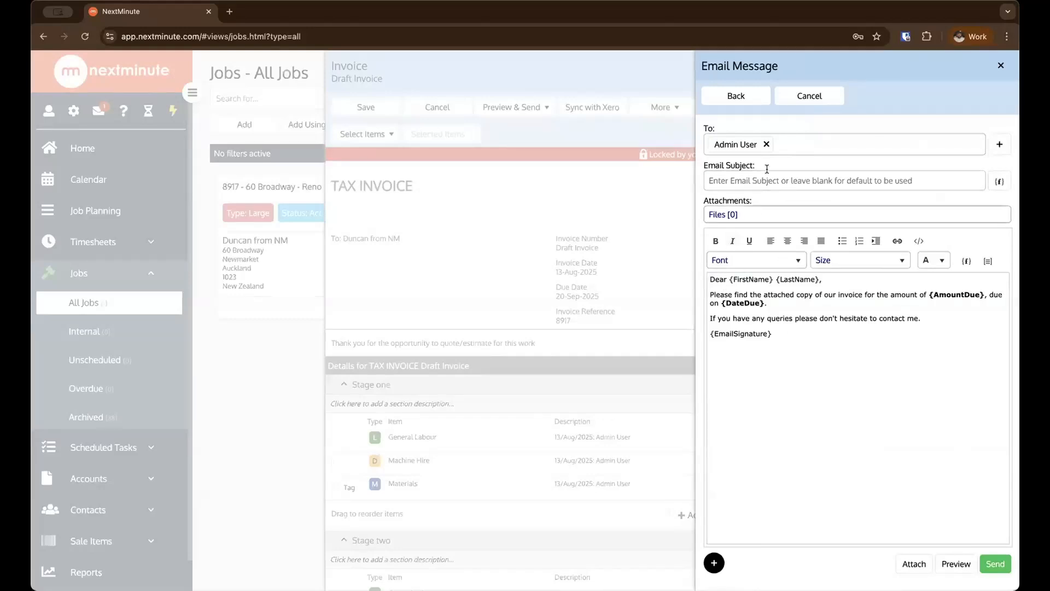
{"action": "left_click", "coordinate": [798, 96]}
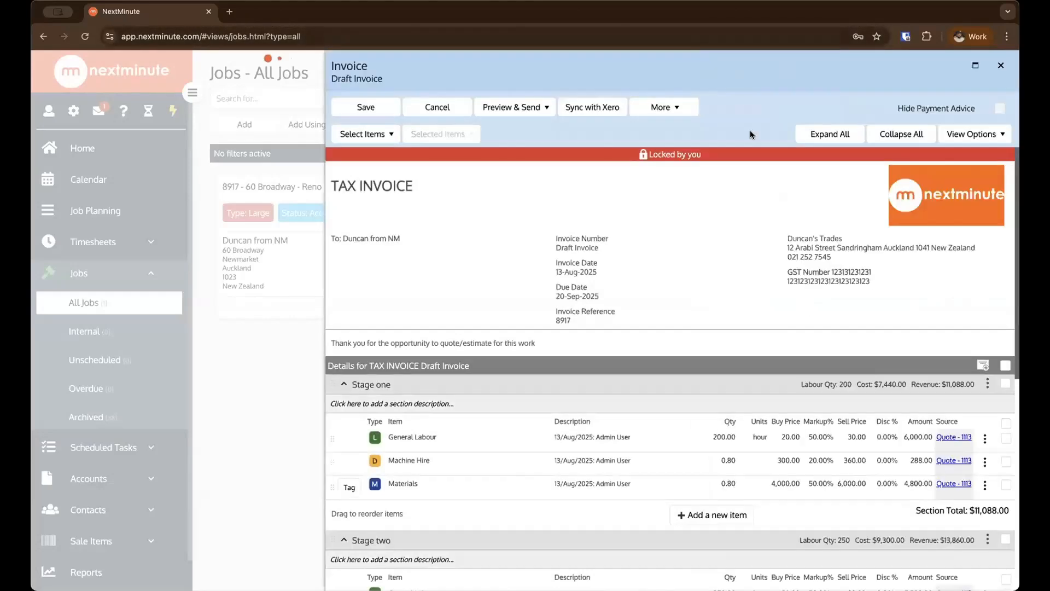
Step: Close the draft invoice, its quote and the quotes list to return to the job's details
{"action": "left_click", "coordinate": [999, 66]}
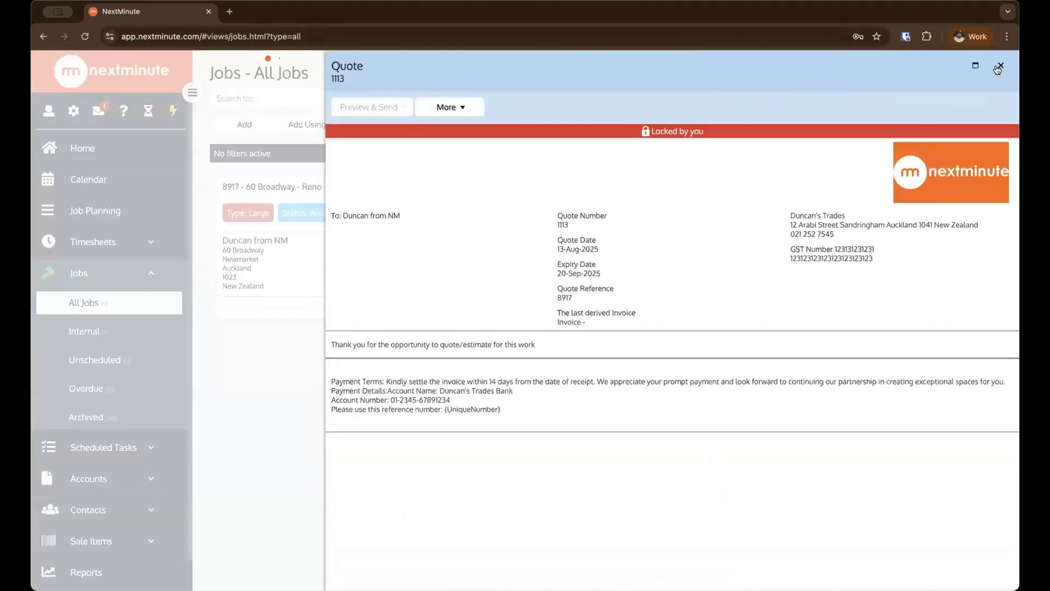
{"action": "left_click", "coordinate": [1000, 67]}
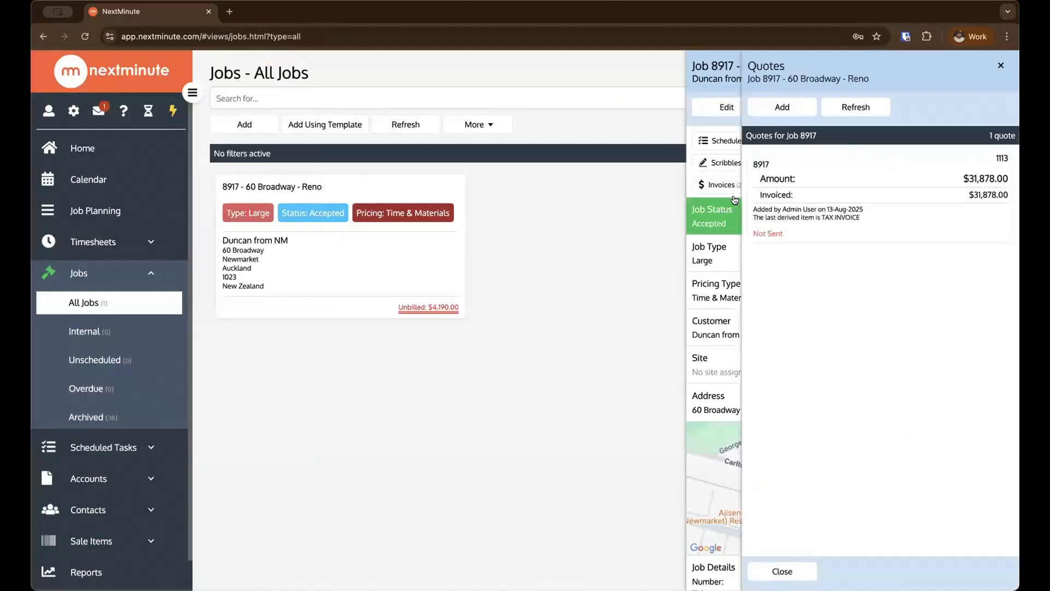
{"action": "left_click", "coordinate": [1000, 65]}
Step: Open the charges of job 8917 and show them in the sections view
{"action": "left_click", "coordinate": [847, 163]}
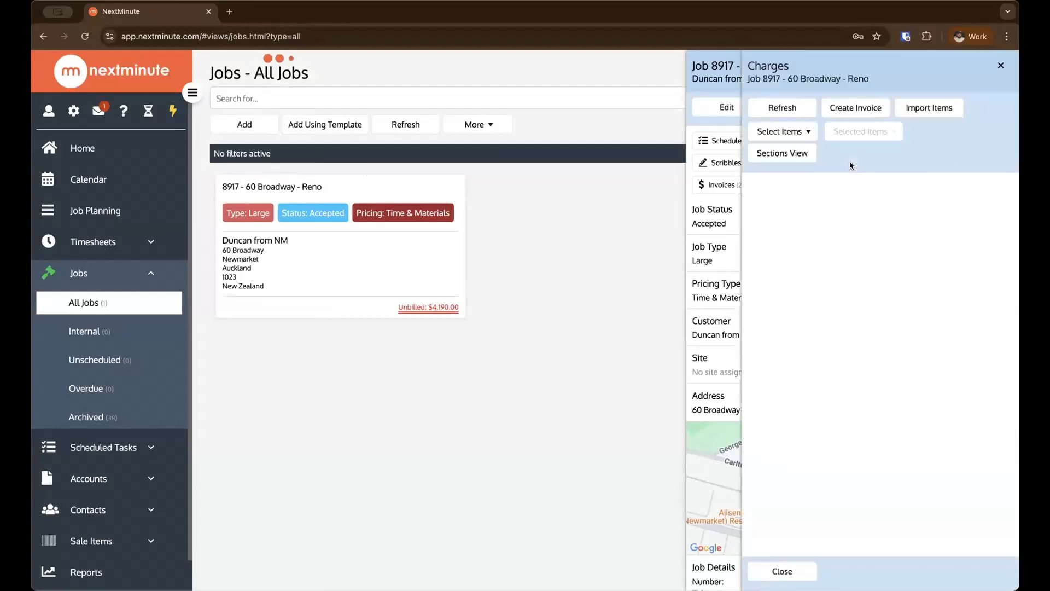
{"action": "scroll", "coordinate": [827, 326], "scroll_direction": "down", "scroll_amount": 3}
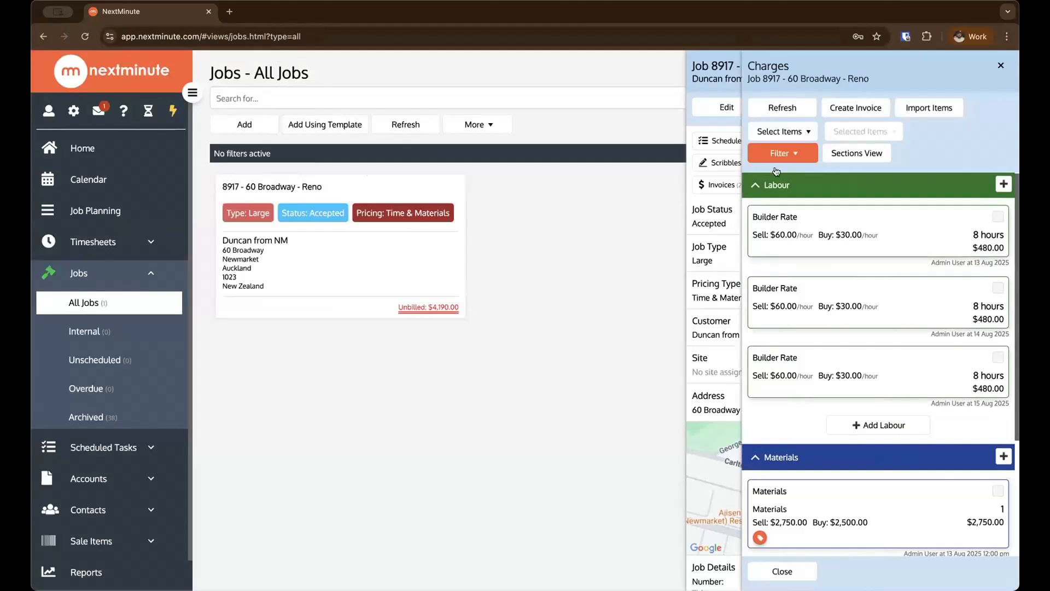
{"action": "left_click", "coordinate": [1000, 66]}
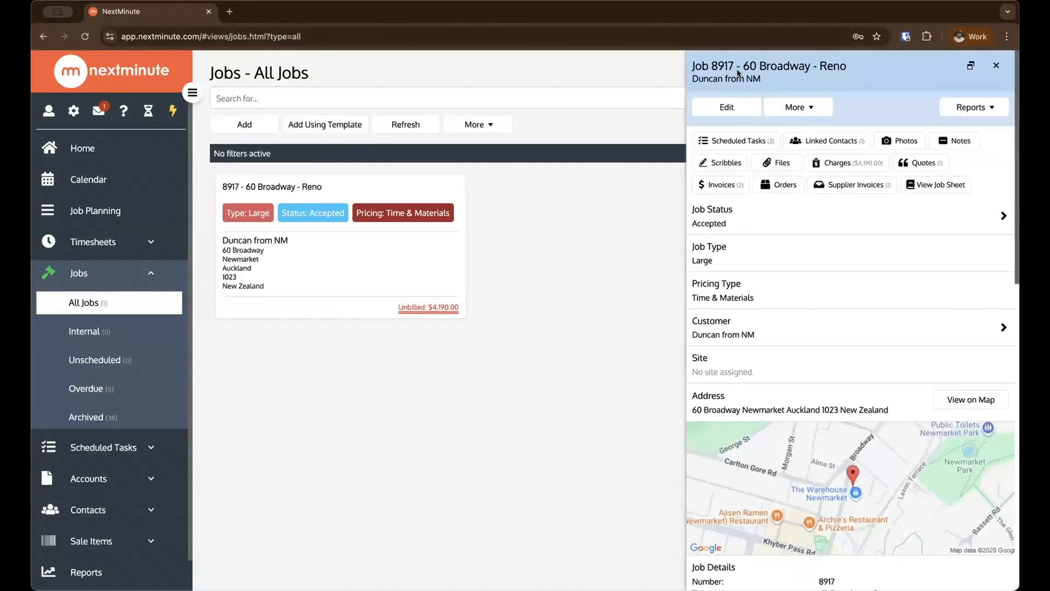
{"action": "left_click", "coordinate": [843, 167]}
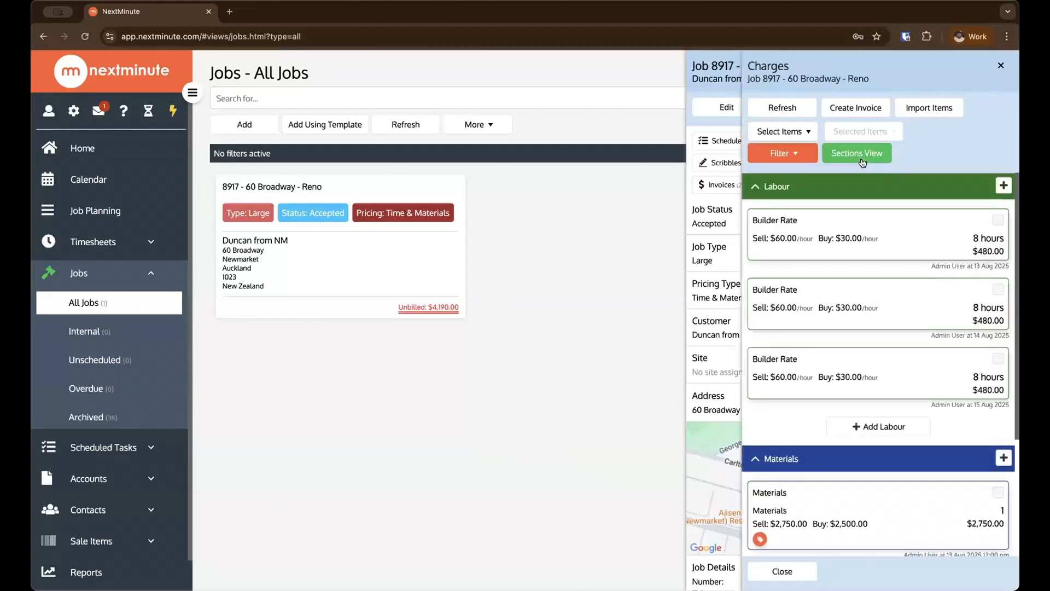
{"action": "left_click", "coordinate": [861, 158]}
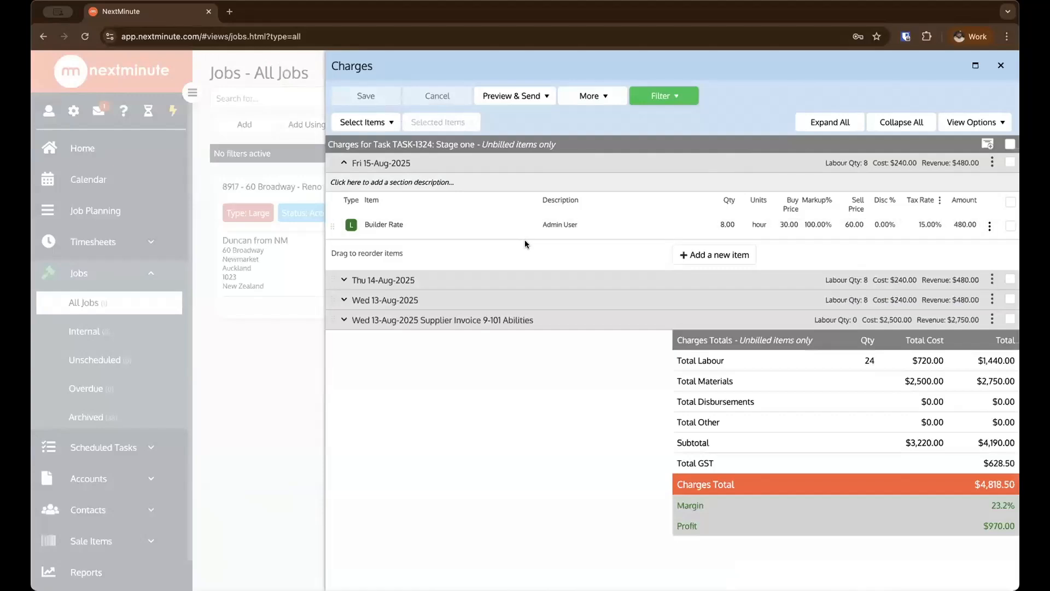
Step: Examine the line items of each dated charge section and the supplier invoice section, leaving all sections collapsed
{"action": "left_click", "coordinate": [342, 164]}
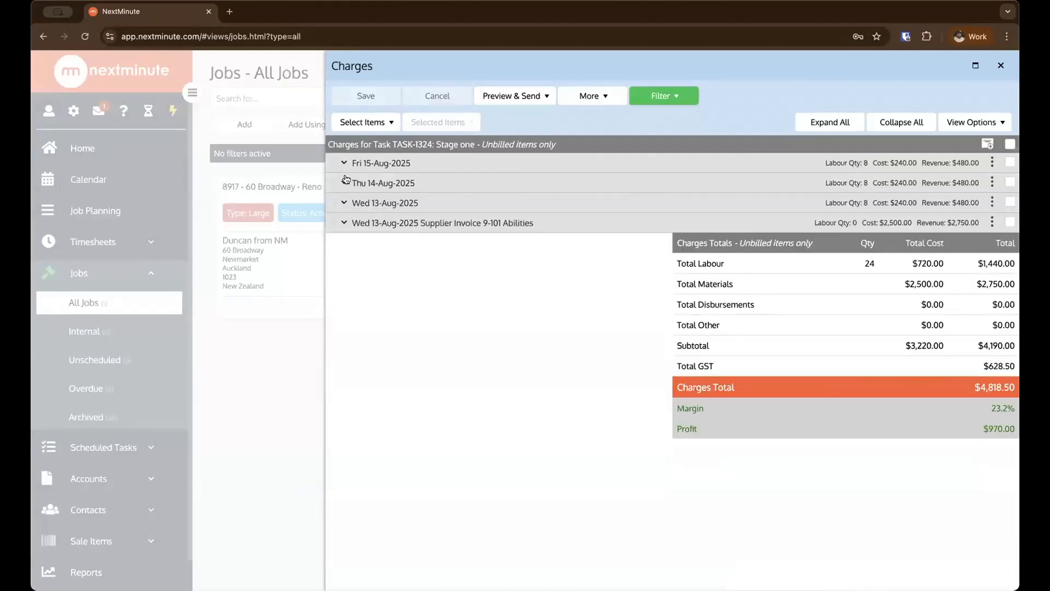
{"action": "left_click", "coordinate": [338, 225]}
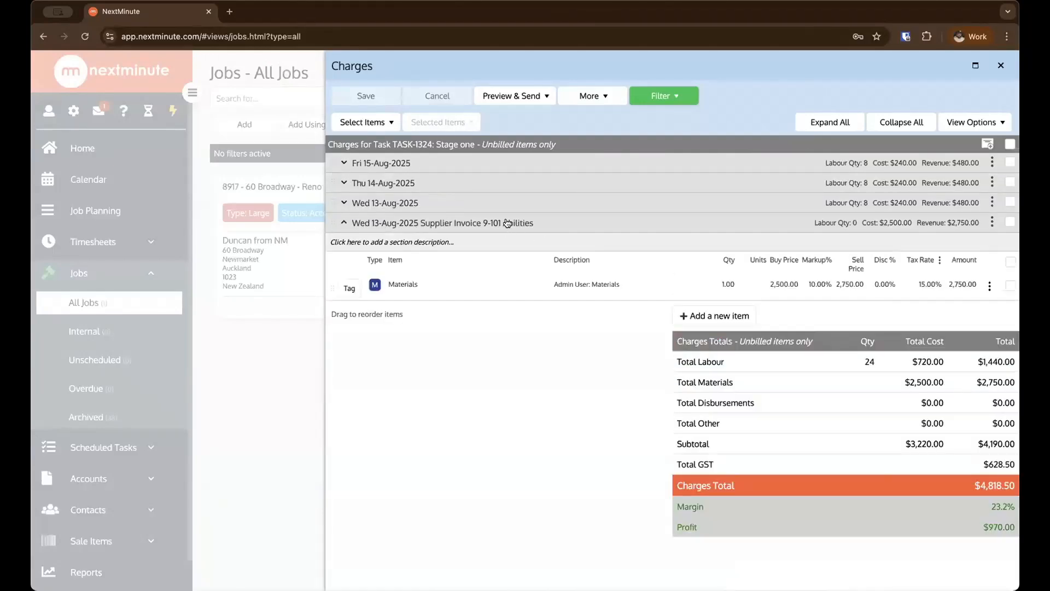
{"action": "left_click", "coordinate": [344, 203]}
{"action": "left_click", "coordinate": [344, 183]}
{"action": "left_click", "coordinate": [345, 163]}
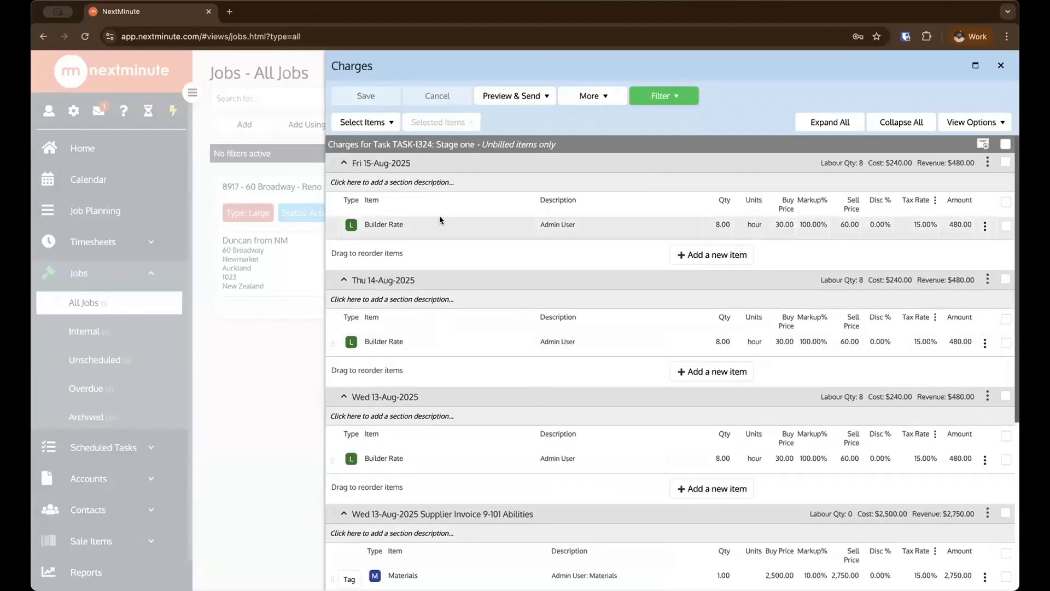
{"action": "left_click", "coordinate": [344, 163]}
{"action": "left_click", "coordinate": [345, 182]}
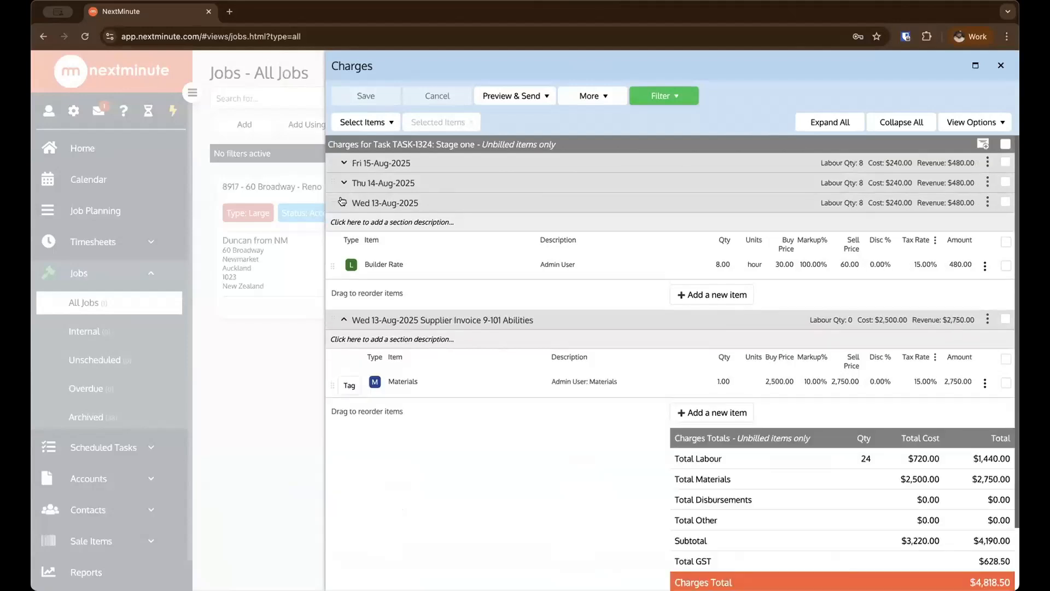
{"action": "left_click", "coordinate": [344, 203]}
{"action": "left_click", "coordinate": [344, 222]}
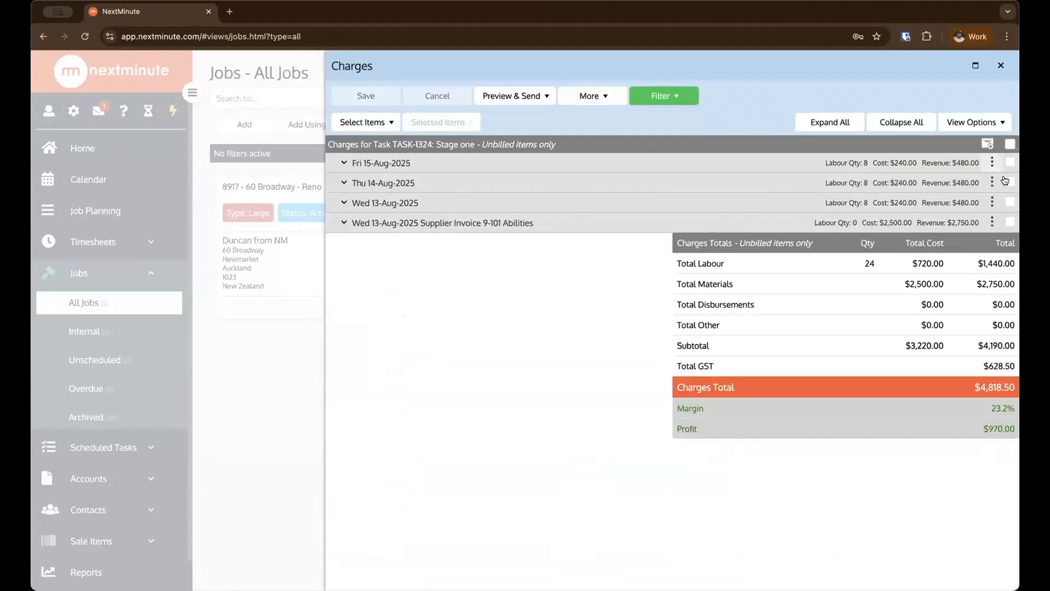
Step: Select the Supplier Invoice 9-101 Abilities section, expand it, and start creating an invoice from the charges
{"action": "left_click", "coordinate": [1010, 221]}
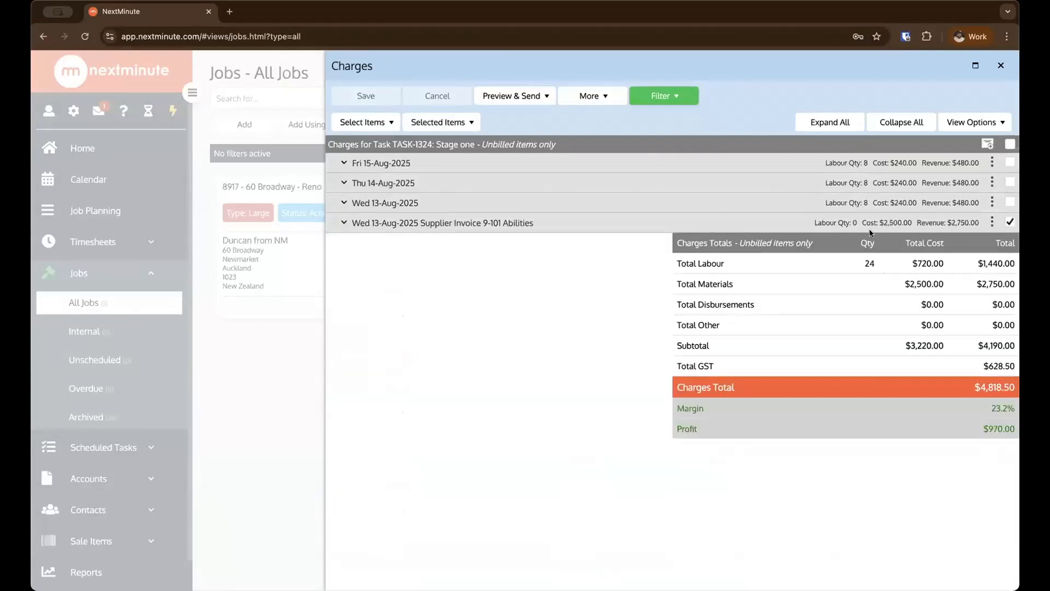
{"action": "left_click", "coordinate": [345, 224]}
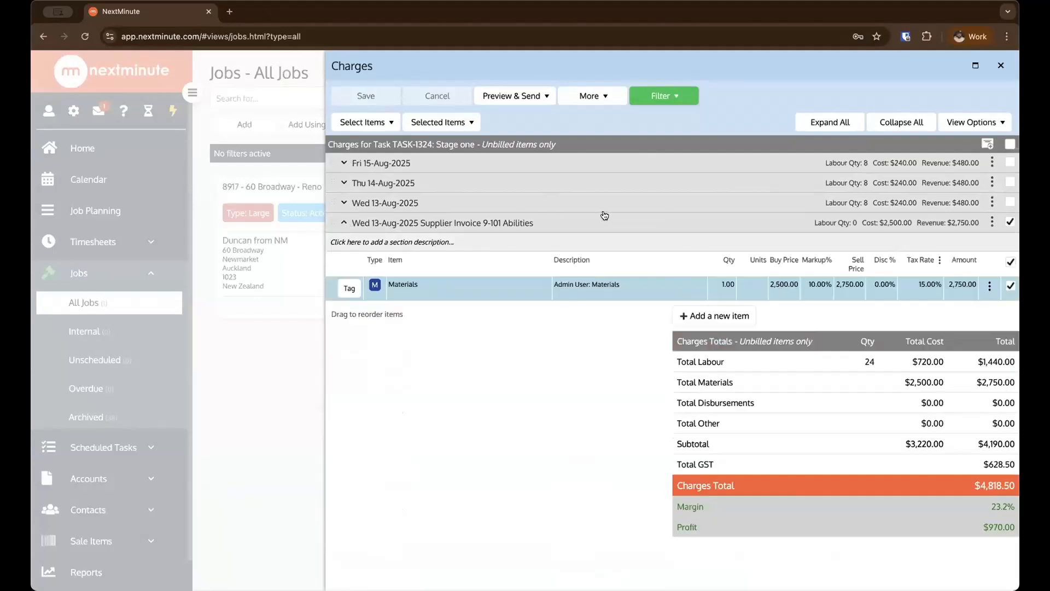
{"action": "left_click", "coordinate": [611, 103]}
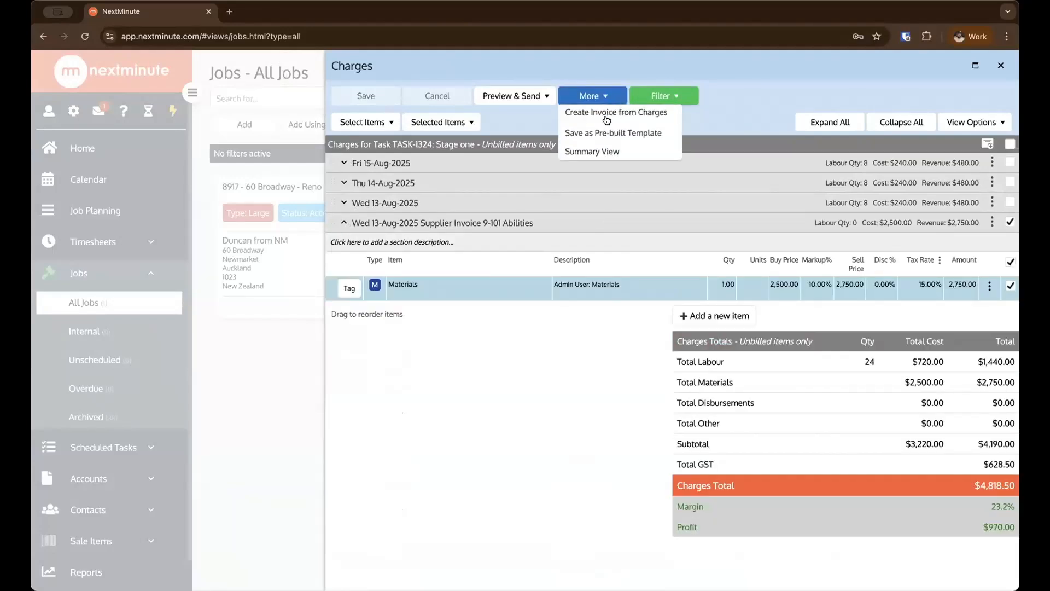
{"action": "left_click", "coordinate": [590, 113]}
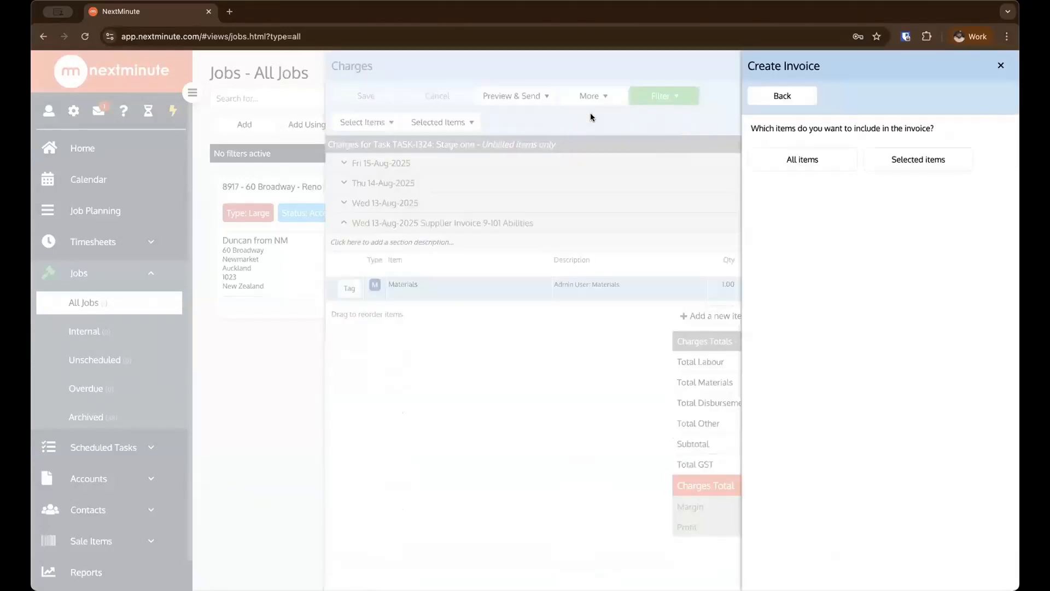
Step: Create the invoice with all items for the full amount, keeping individual sections, and save it with the default details
{"action": "left_click", "coordinate": [905, 158]}
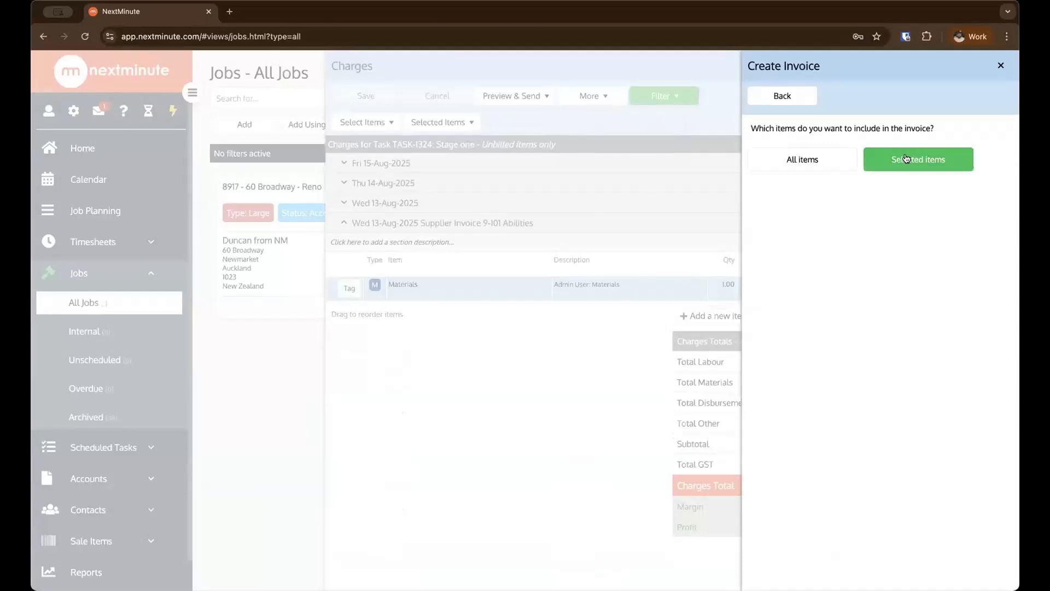
{"action": "left_click", "coordinate": [789, 158]}
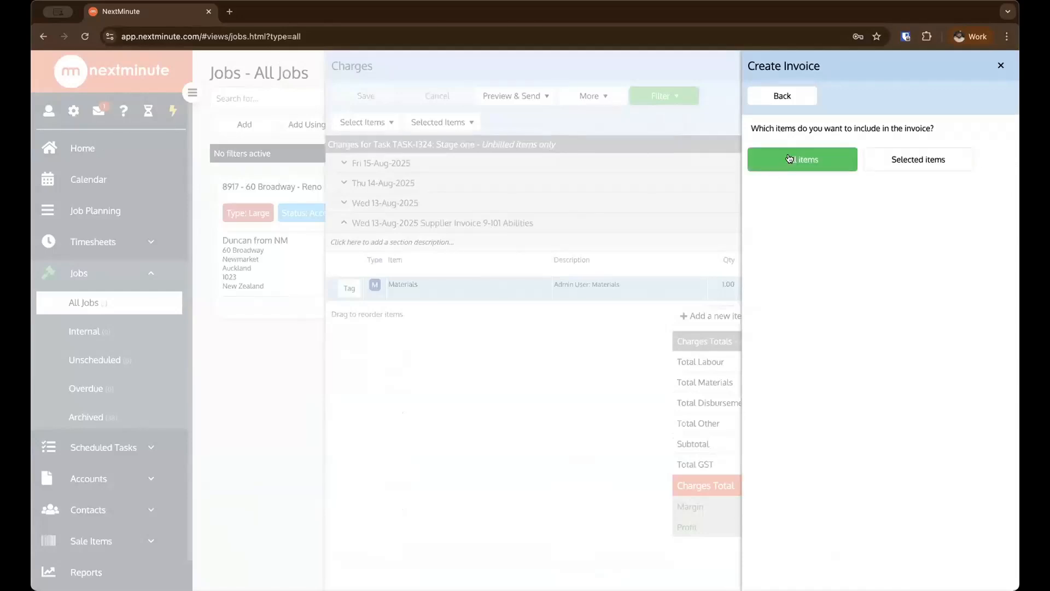
{"action": "left_click", "coordinate": [835, 166]}
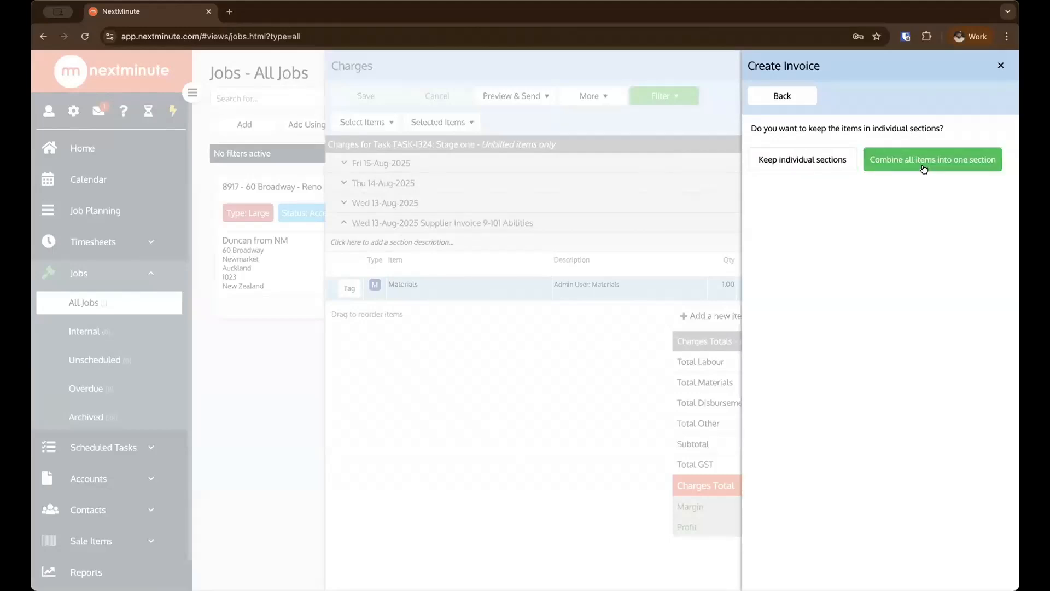
{"action": "left_click", "coordinate": [796, 159]}
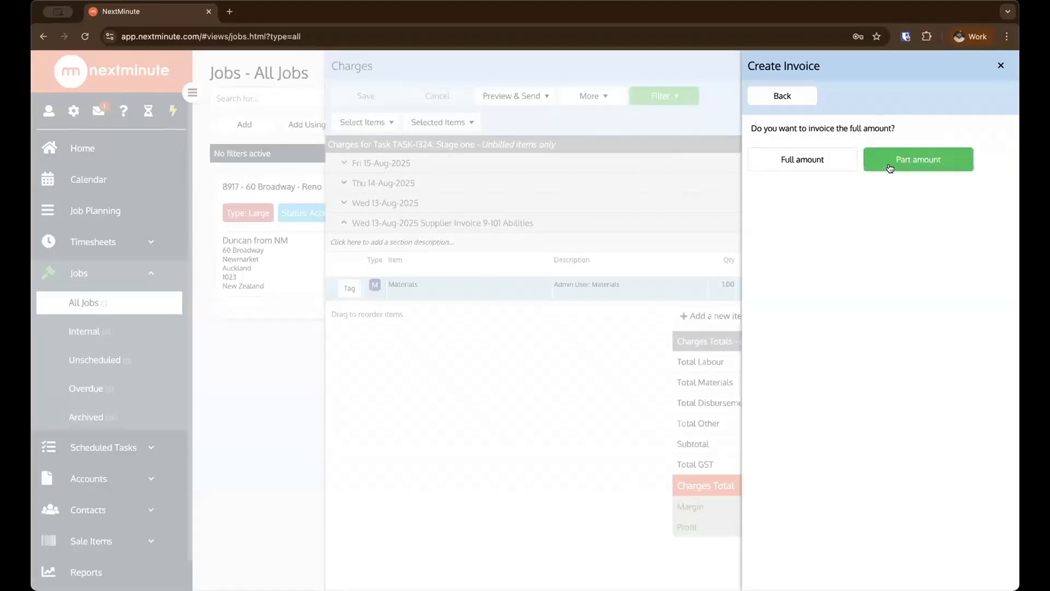
{"action": "left_click", "coordinate": [819, 161]}
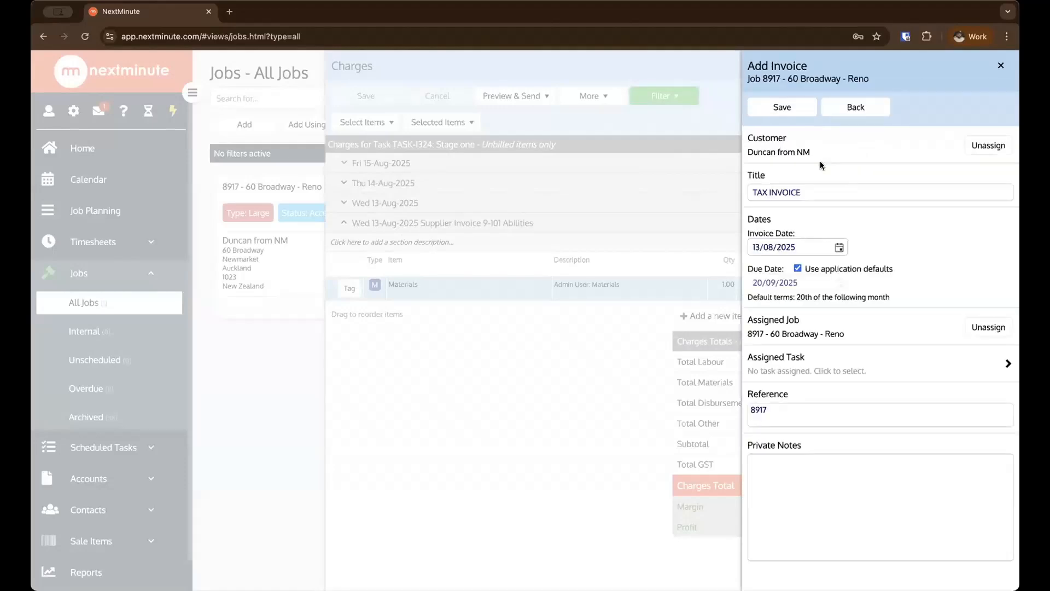
{"action": "left_click", "coordinate": [789, 109]}
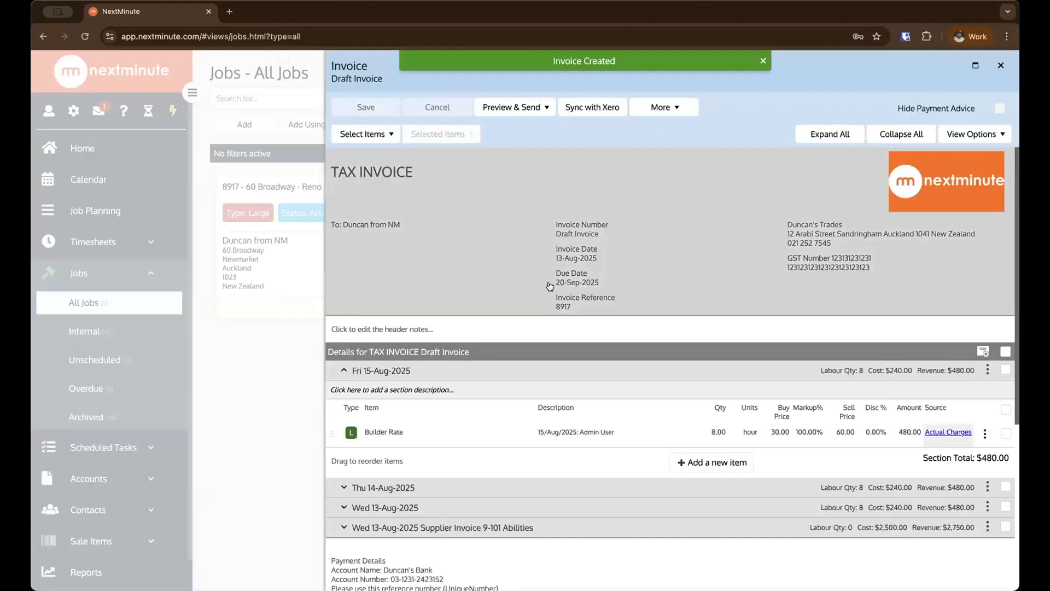
Step: Expand the remaining sections of the new draft invoice and review their line items and the invoice totals
{"action": "scroll", "coordinate": [541, 295], "scroll_direction": "down", "scroll_amount": 3}
{"action": "scroll", "coordinate": [540, 295], "scroll_direction": "down", "scroll_amount": 1}
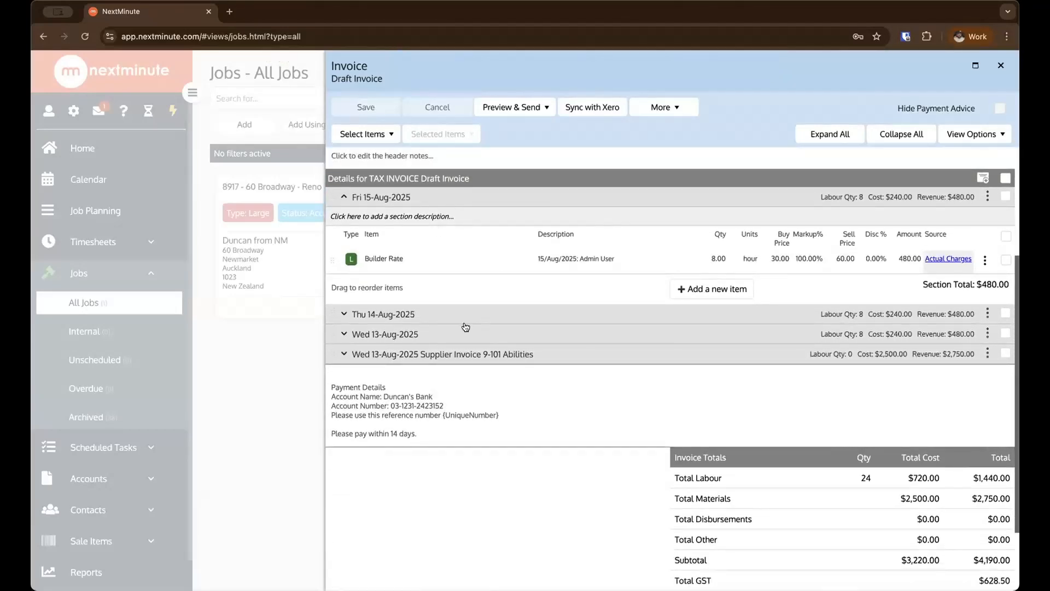
{"action": "left_click", "coordinate": [344, 354]}
{"action": "left_click", "coordinate": [343, 333]}
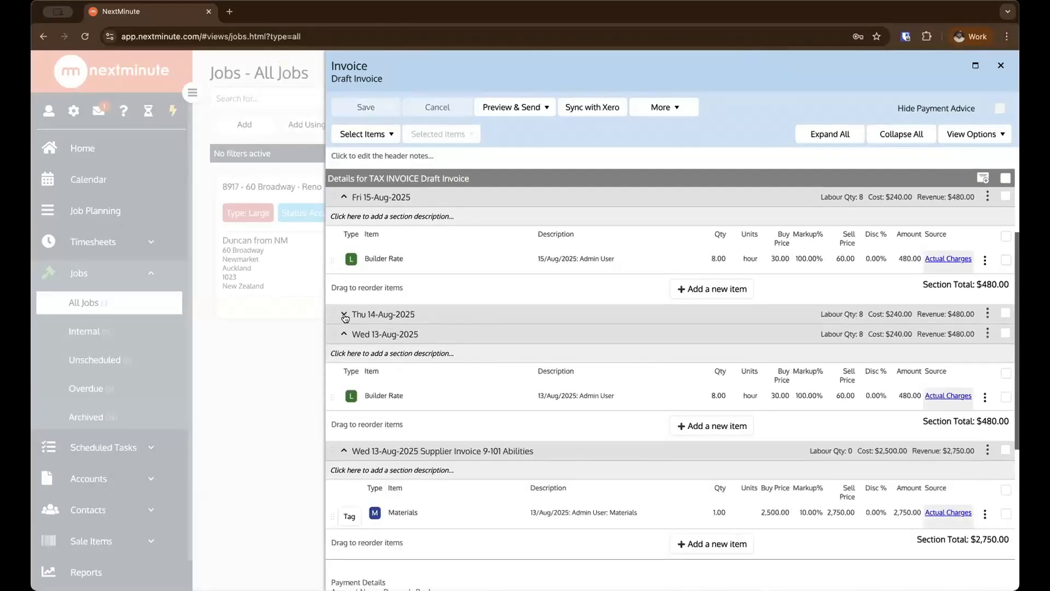
{"action": "left_click", "coordinate": [343, 314]}
{"action": "scroll", "coordinate": [632, 315], "scroll_direction": "down", "scroll_amount": 4}
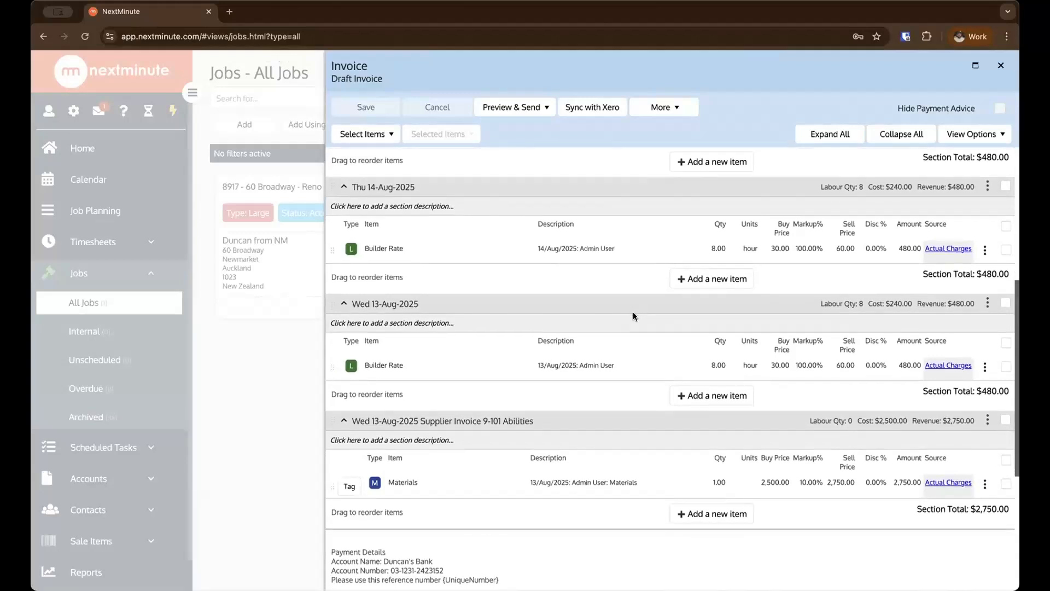
{"action": "scroll", "coordinate": [494, 236], "scroll_direction": "up", "scroll_amount": 4}
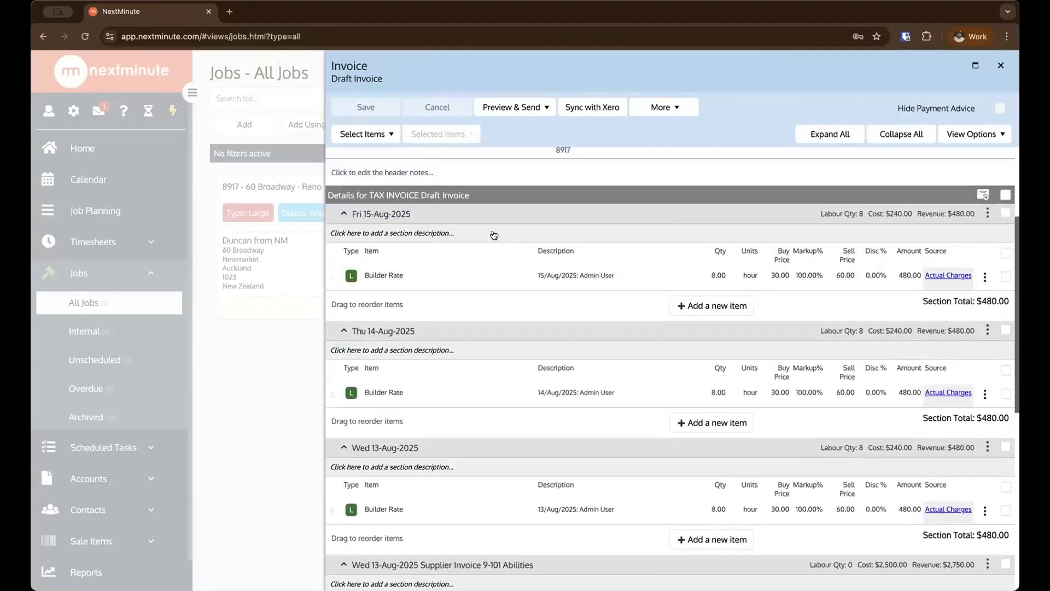
{"action": "scroll", "coordinate": [465, 241], "scroll_direction": "up", "scroll_amount": 1}
{"action": "scroll", "coordinate": [436, 244], "scroll_direction": "down", "scroll_amount": 5}
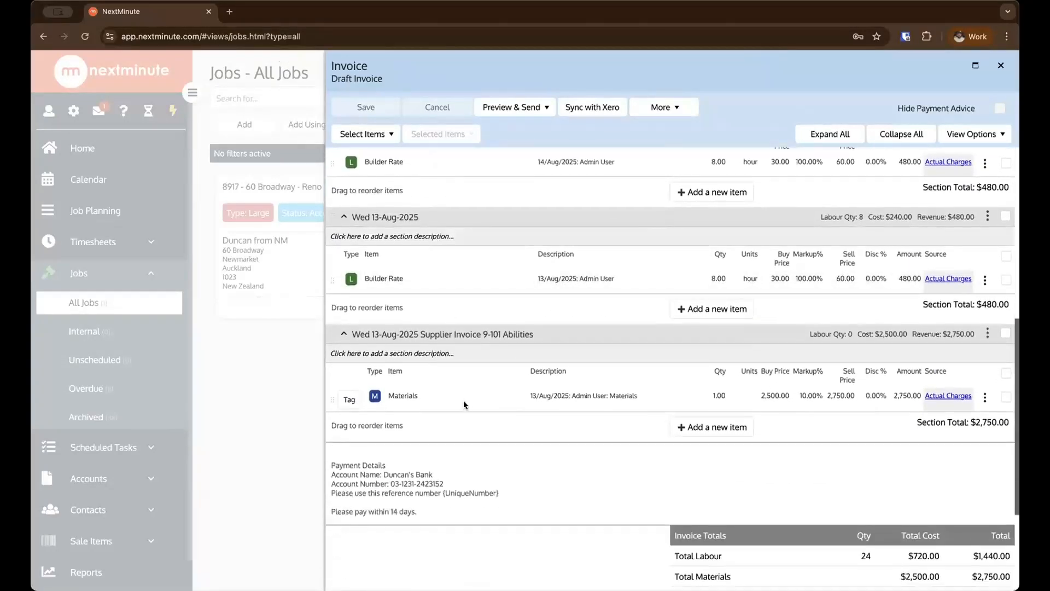
Step: Review the draft invoice's header and sections, preview its printed version down to the payment details, and close the preview
{"action": "scroll", "coordinate": [518, 369], "scroll_direction": "up", "scroll_amount": 6}
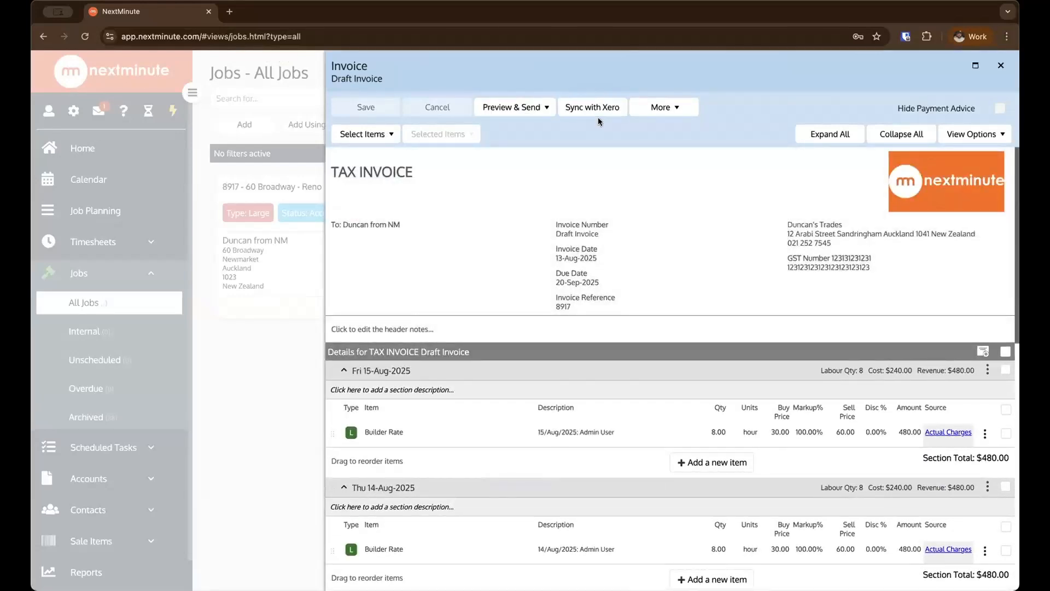
{"action": "scroll", "coordinate": [603, 204], "scroll_direction": "down", "scroll_amount": 4}
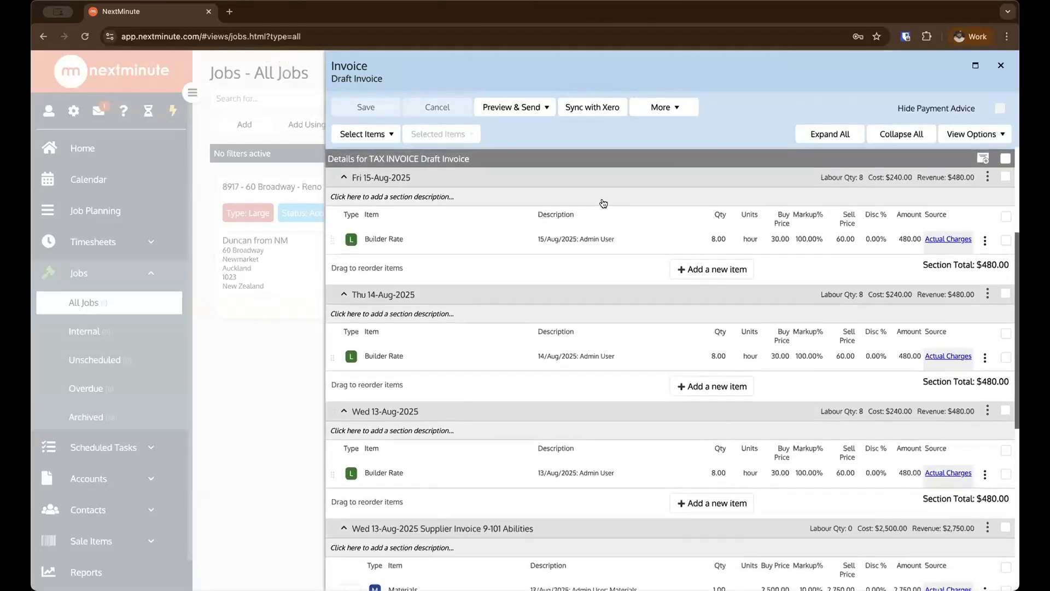
{"action": "scroll", "coordinate": [603, 204], "scroll_direction": "up", "scroll_amount": 2}
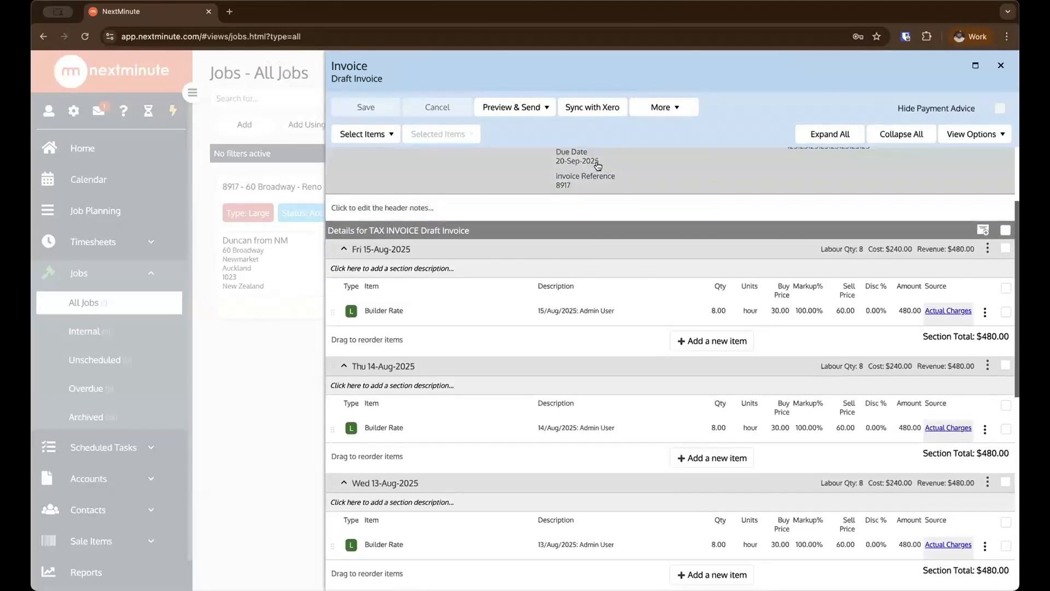
{"action": "scroll", "coordinate": [598, 164], "scroll_direction": "up", "scroll_amount": 1}
{"action": "left_click", "coordinate": [509, 107]}
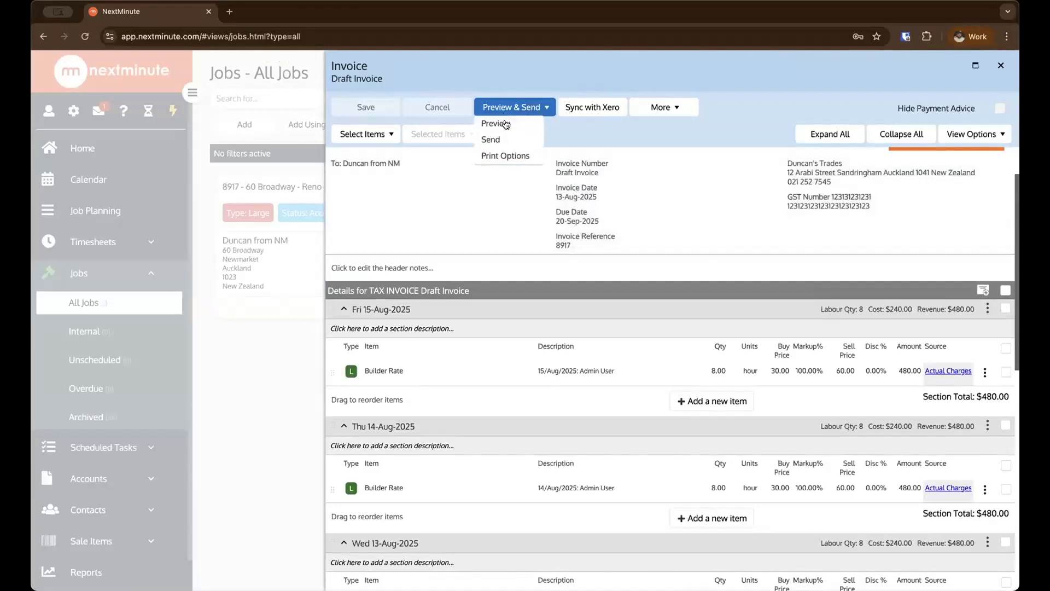
{"action": "left_click", "coordinate": [502, 127]}
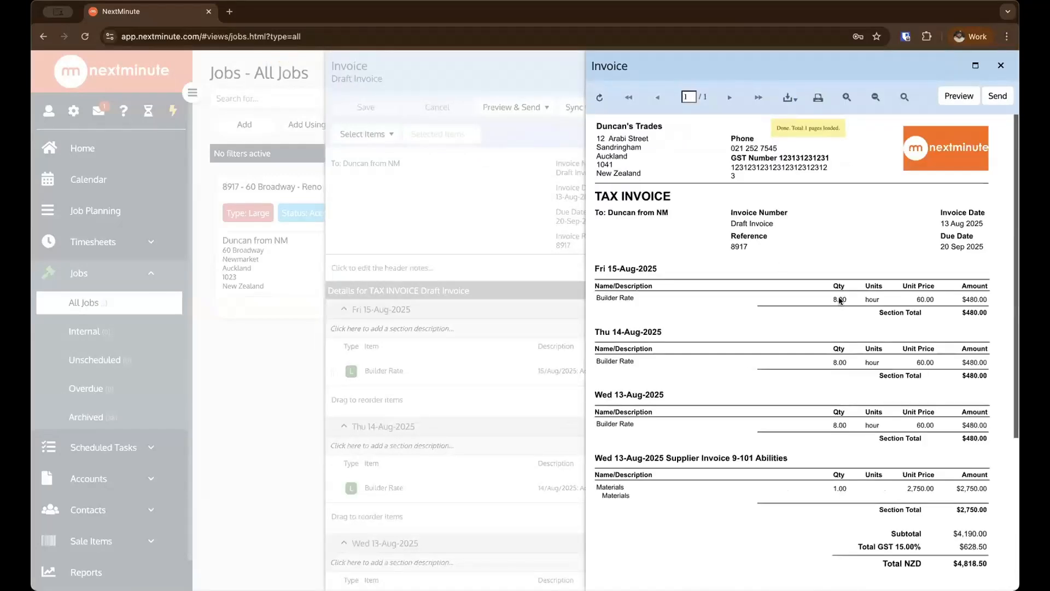
{"action": "scroll", "coordinate": [782, 298], "scroll_direction": "down", "scroll_amount": 2}
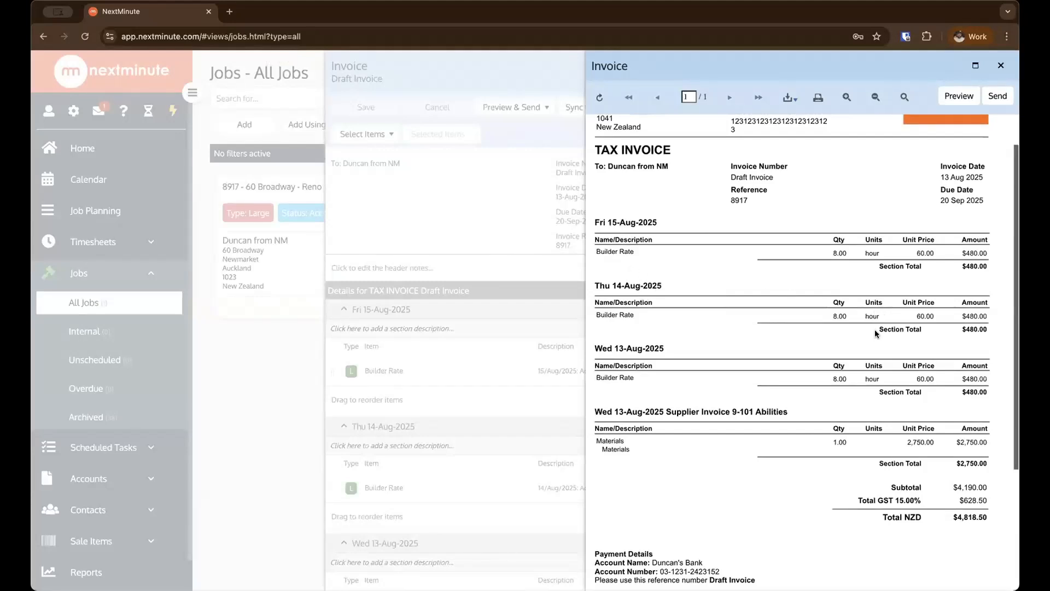
{"action": "left_click", "coordinate": [1001, 66]}
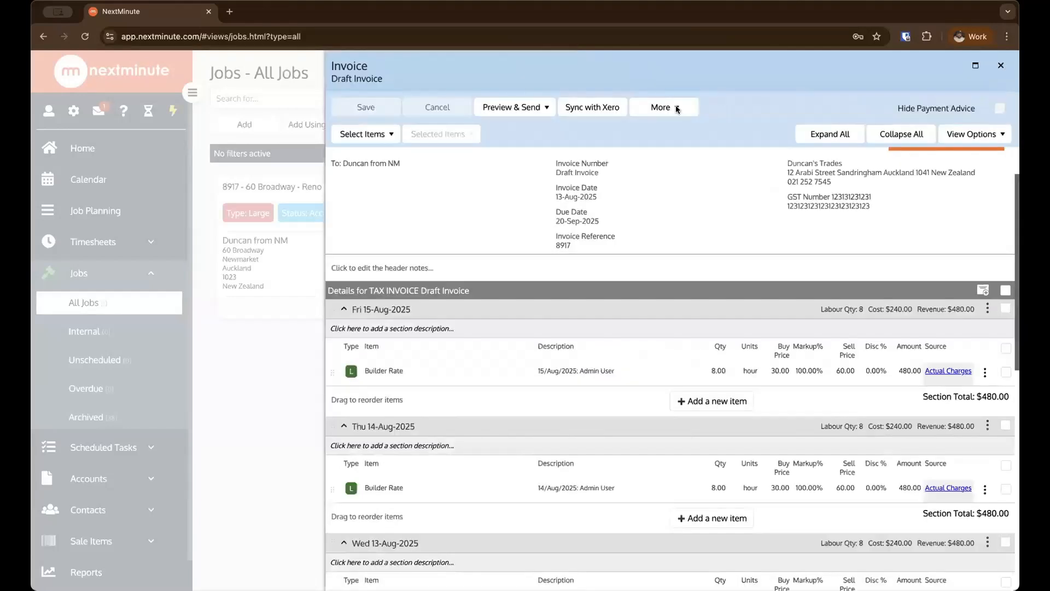
Step: Set the invoice's print options to hide all line items, applied to all sections, and apply the changes
{"action": "left_click", "coordinate": [519, 107]}
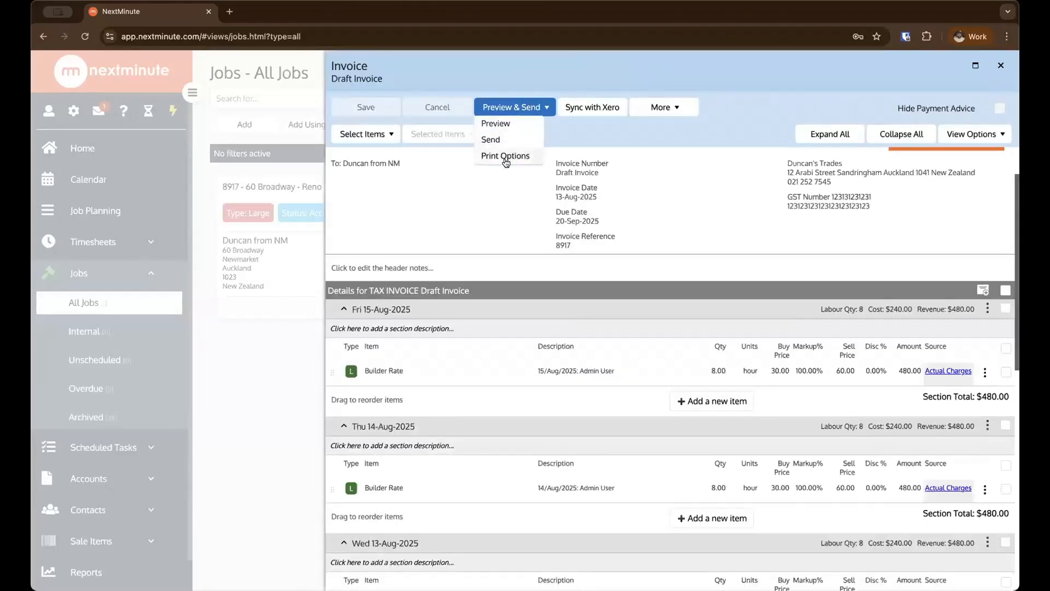
{"action": "left_click", "coordinate": [519, 156]}
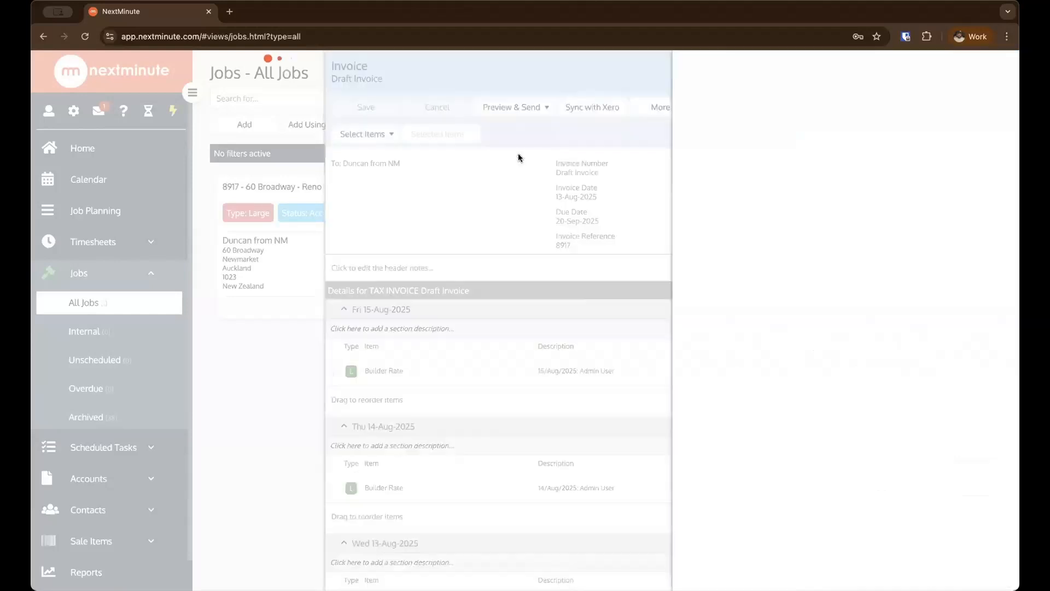
{"action": "left_click", "coordinate": [734, 217]}
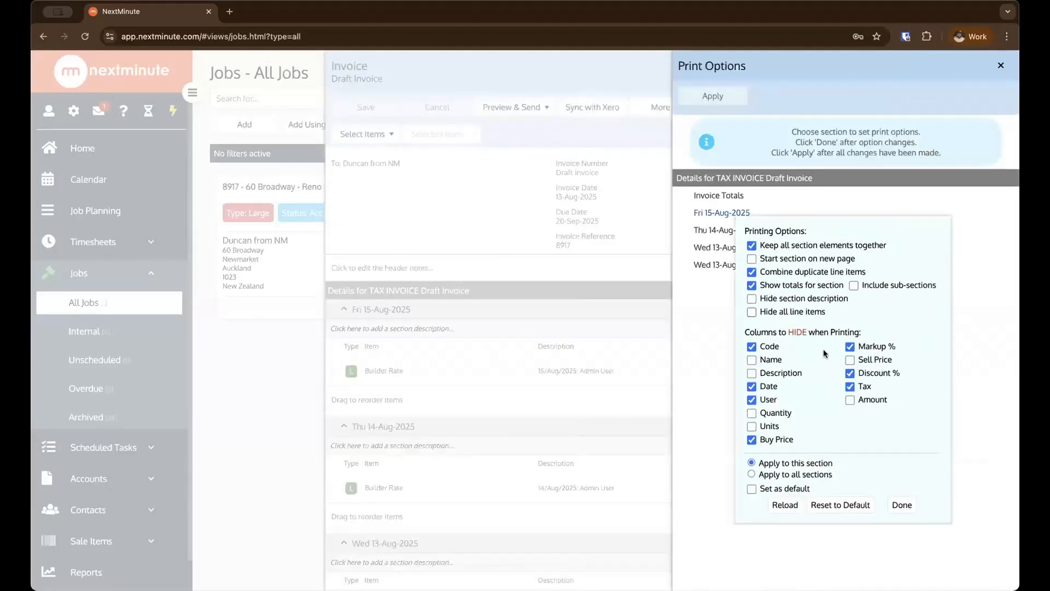
{"action": "left_click", "coordinate": [752, 312]}
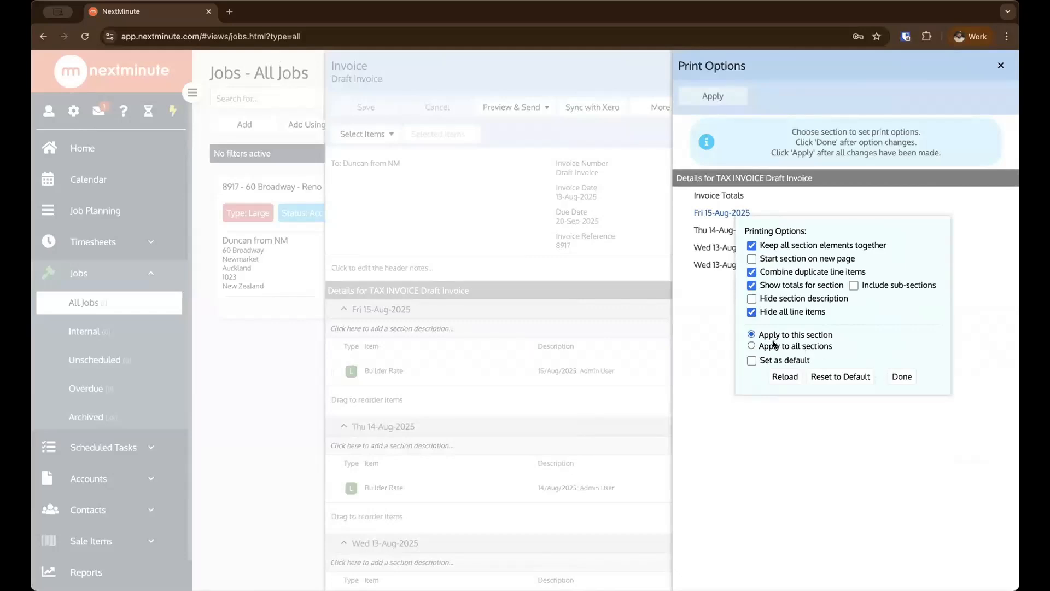
{"action": "left_click", "coordinate": [901, 377]}
{"action": "left_click", "coordinate": [714, 98]}
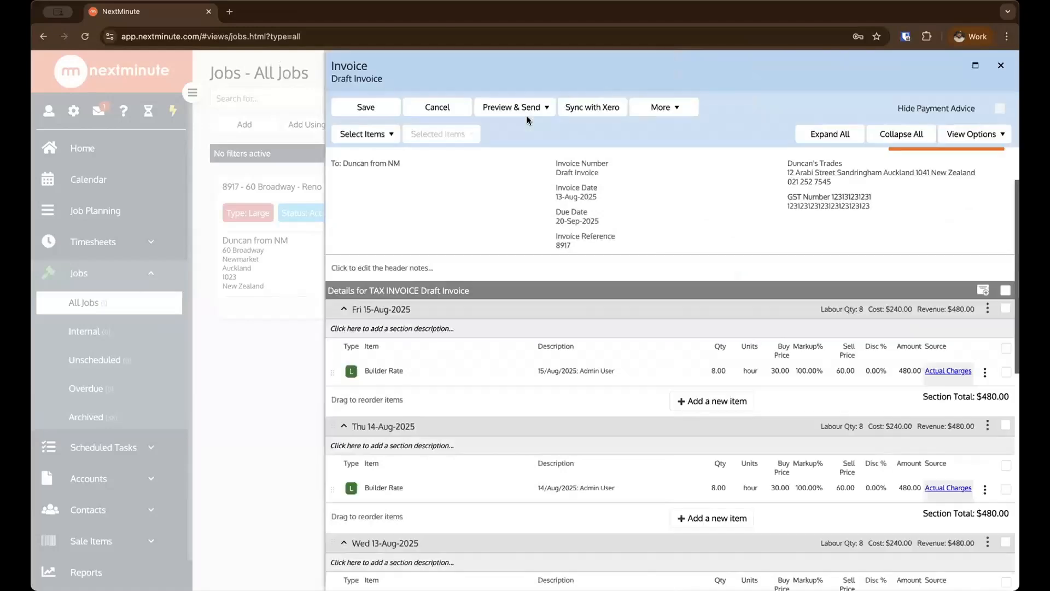
Step: Save the print option changes, preview the draft invoice with its line items hidden, and close the preview
{"action": "left_click", "coordinate": [502, 109]}
{"action": "left_click", "coordinate": [497, 123]}
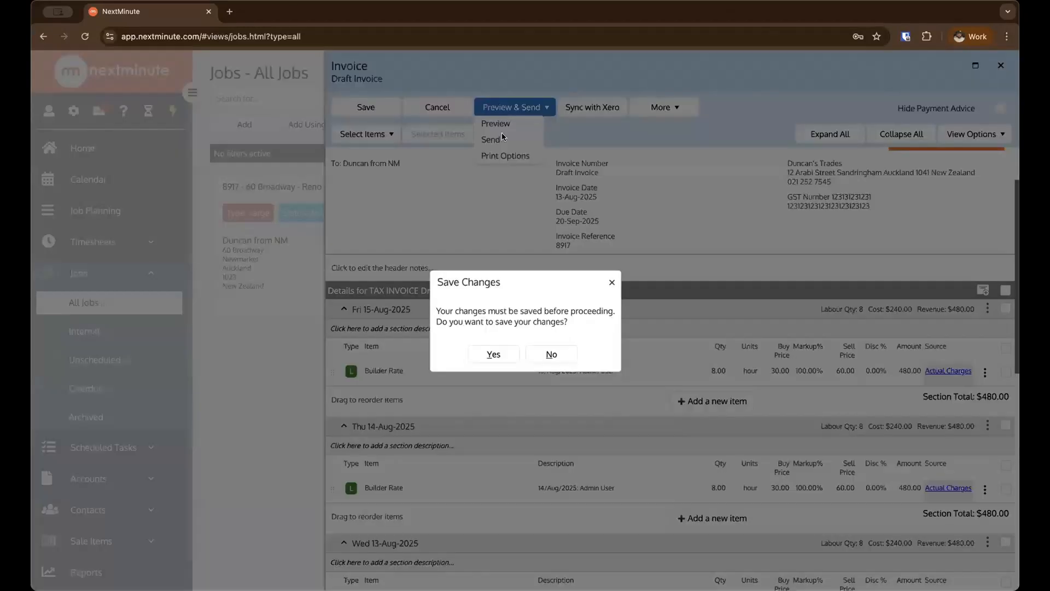
{"action": "left_click", "coordinate": [485, 353]}
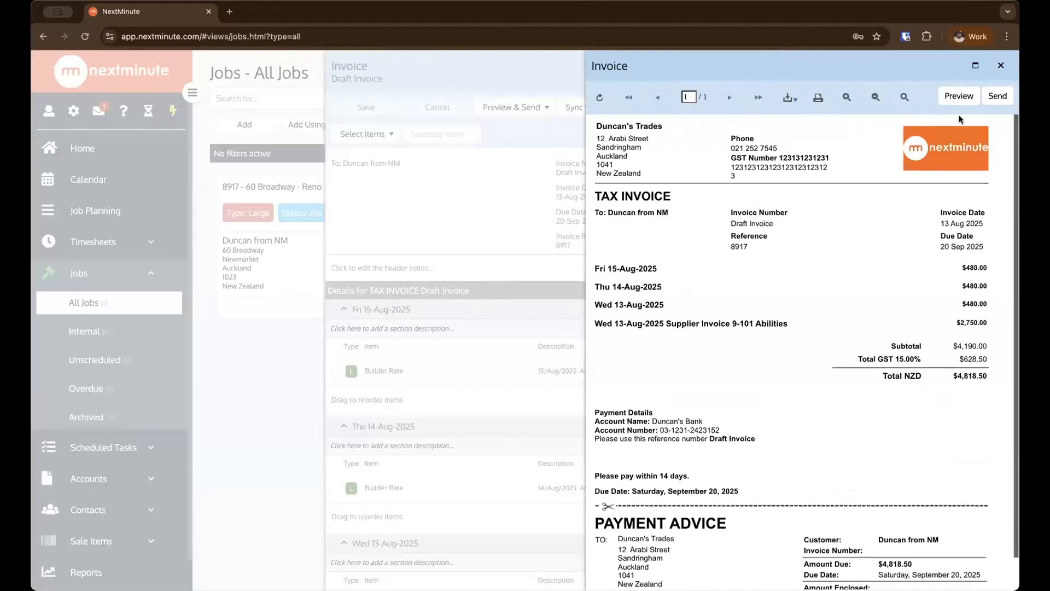
{"action": "left_click", "coordinate": [1000, 66]}
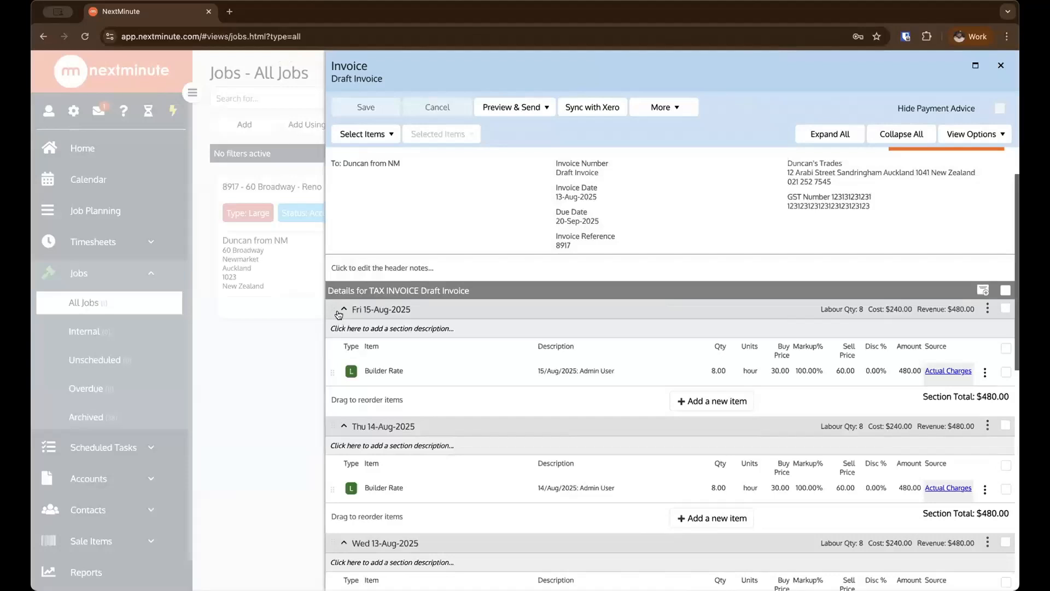
Step: Collapse the Thu 14-Aug-2025 and Wed 13-Aug-2025 labour sections and rename the Fri 15-Aug-2025 section to Labour
{"action": "left_click", "coordinate": [343, 310]}
{"action": "left_click", "coordinate": [344, 329]}
{"action": "left_click", "coordinate": [345, 349]}
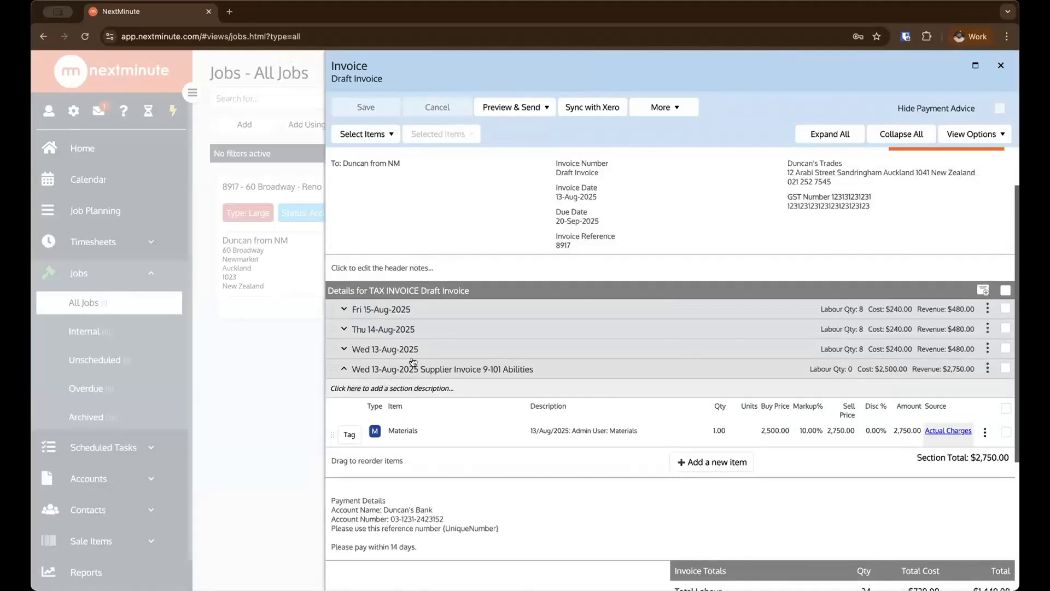
{"action": "left_click", "coordinate": [345, 309]}
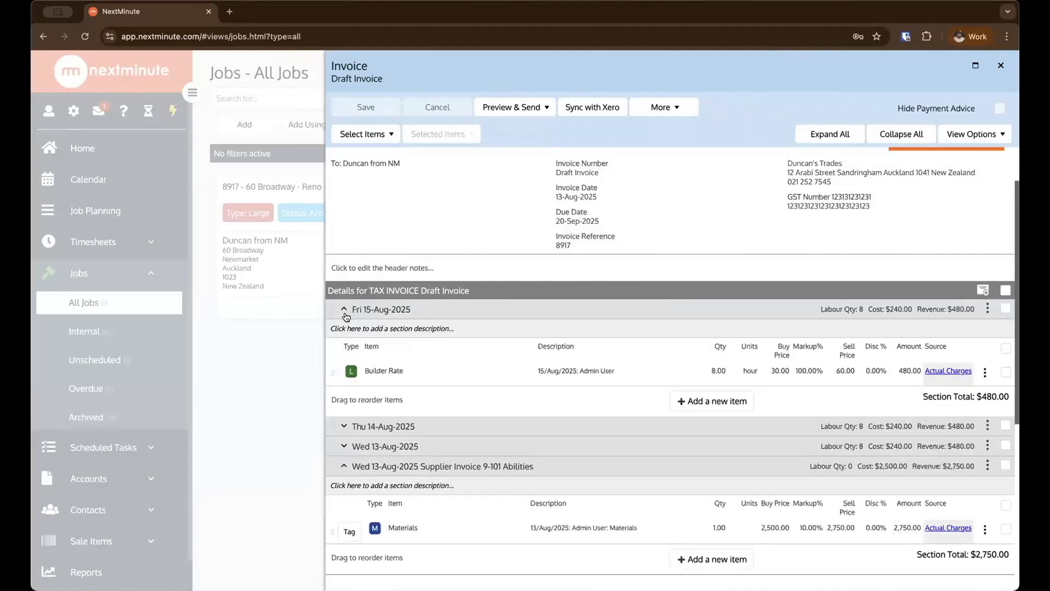
{"action": "left_click", "coordinate": [376, 309]}
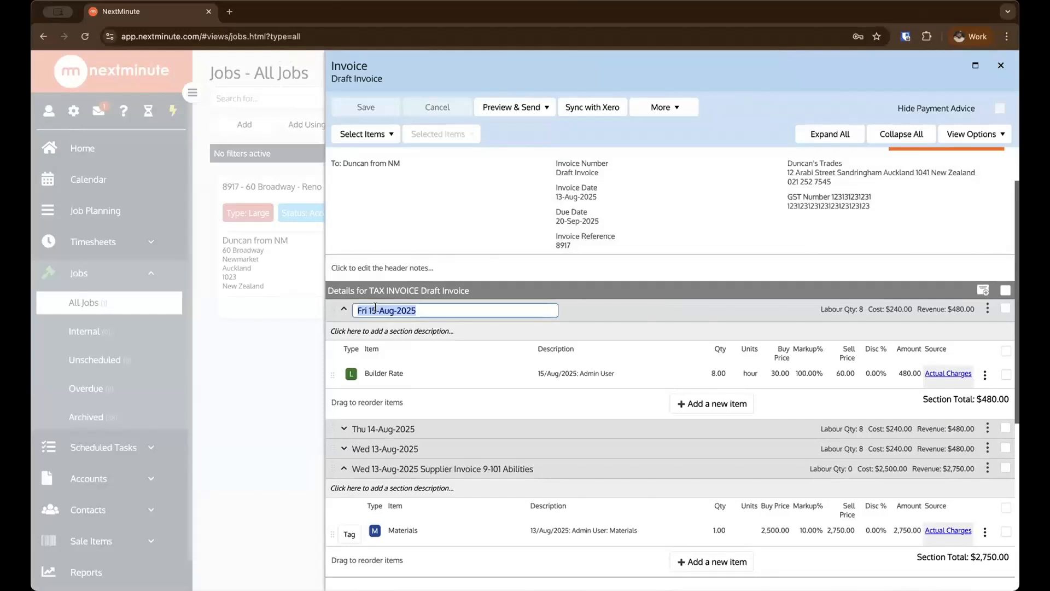
{"action": "type", "text": "Labour"}
Step: Select all labour items on the invoice and move them to the Labour section
{"action": "left_click", "coordinate": [377, 136]}
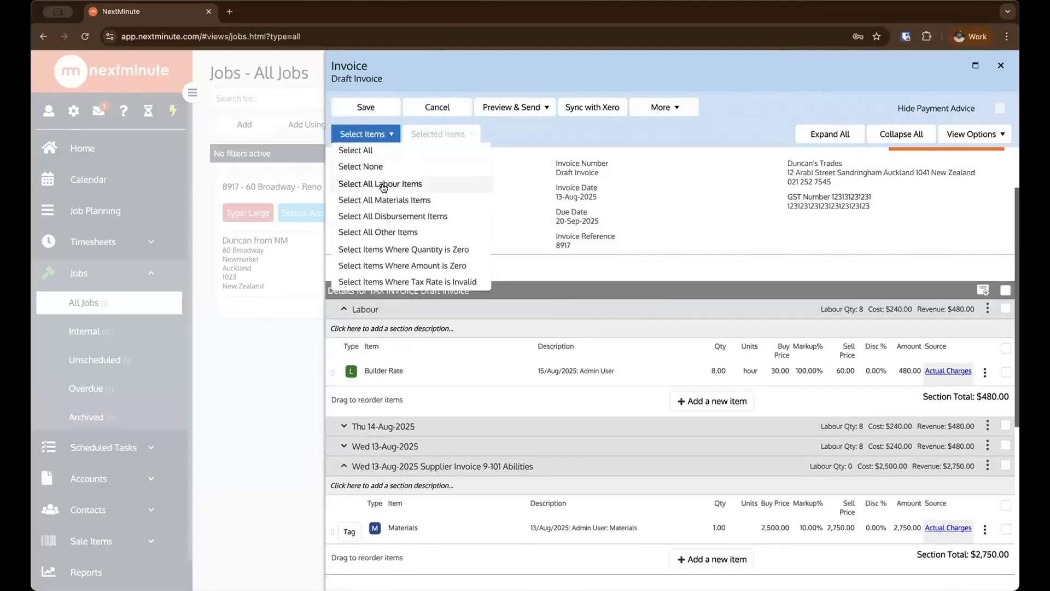
{"action": "left_click", "coordinate": [384, 188]}
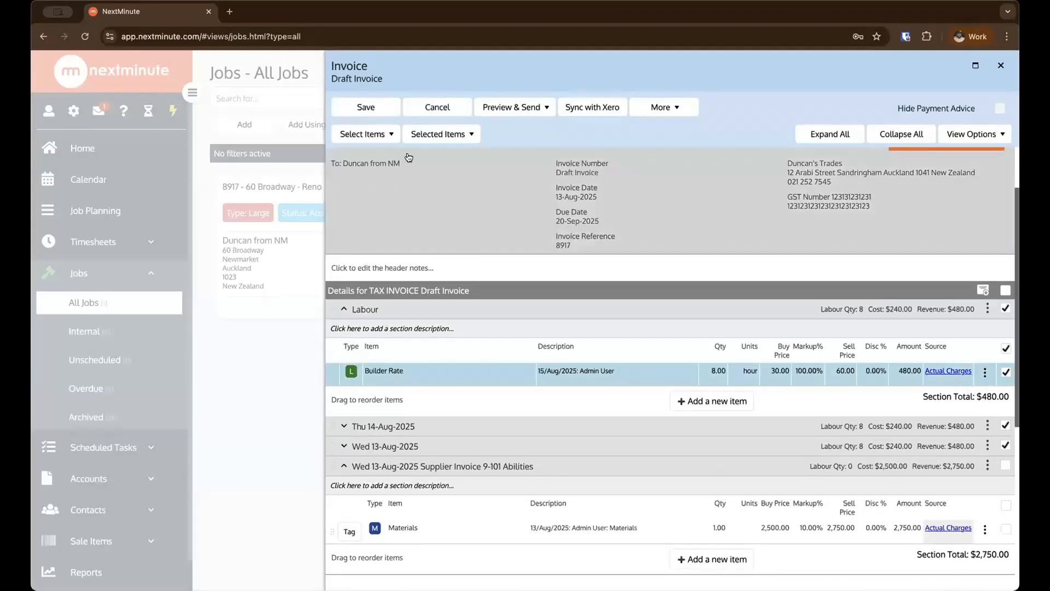
{"action": "left_click", "coordinate": [435, 135]}
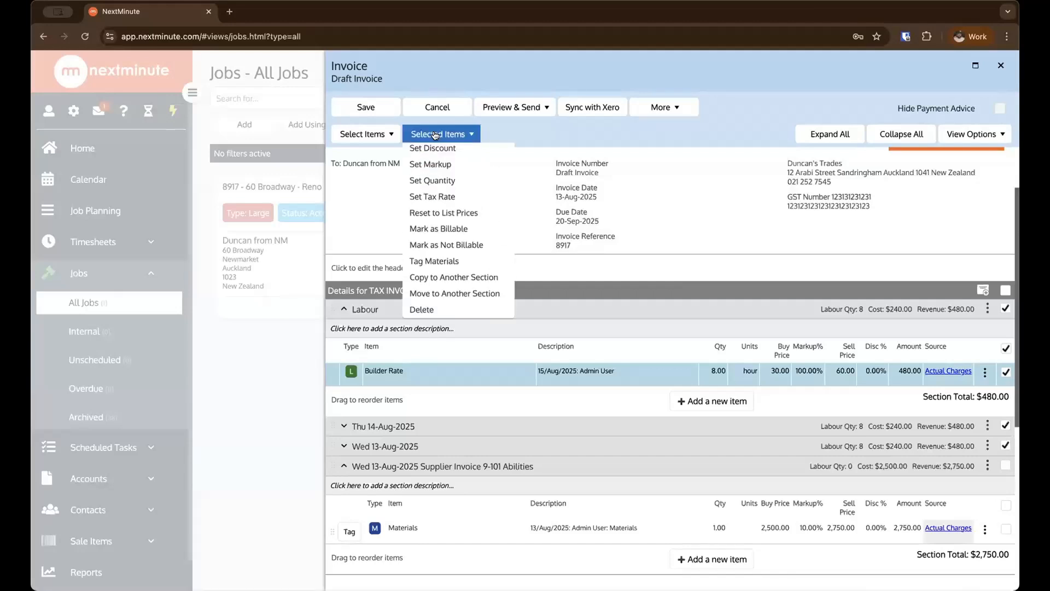
{"action": "left_click", "coordinate": [444, 296]}
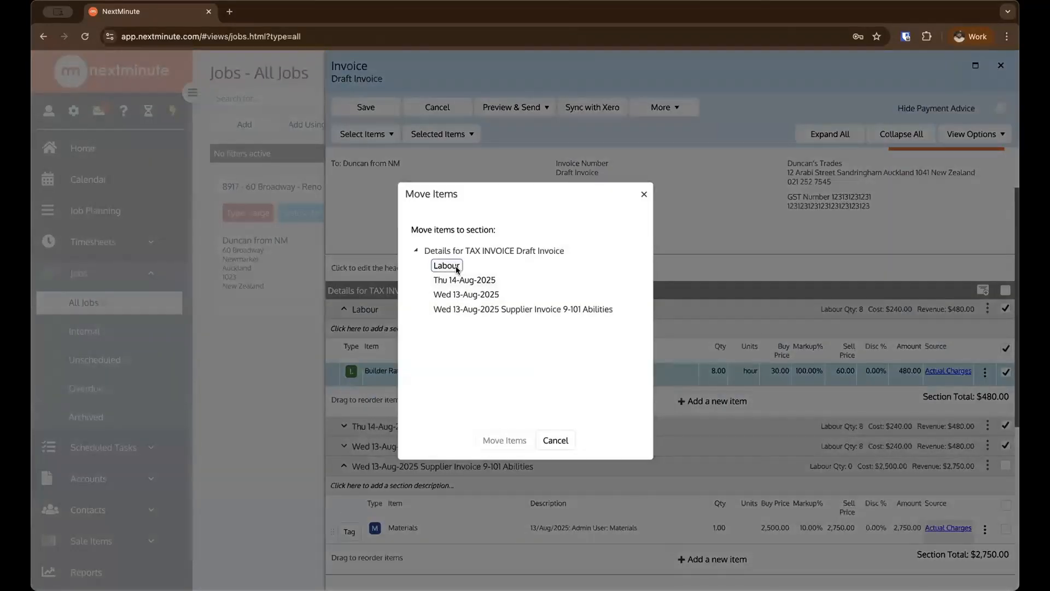
{"action": "left_click", "coordinate": [455, 266]}
{"action": "left_click", "coordinate": [505, 440]}
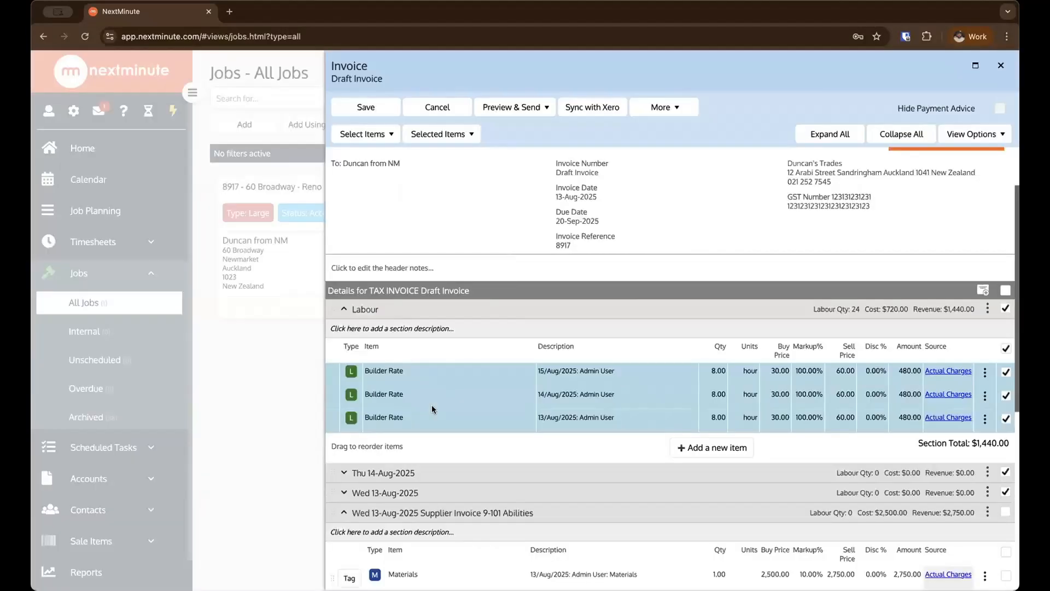
Step: Deselect the Labour section and delete the emptied Thu 14-Aug-2025 and Wed 13-Aug-2025 sections
{"action": "scroll", "coordinate": [492, 328], "scroll_direction": "down", "scroll_amount": 2}
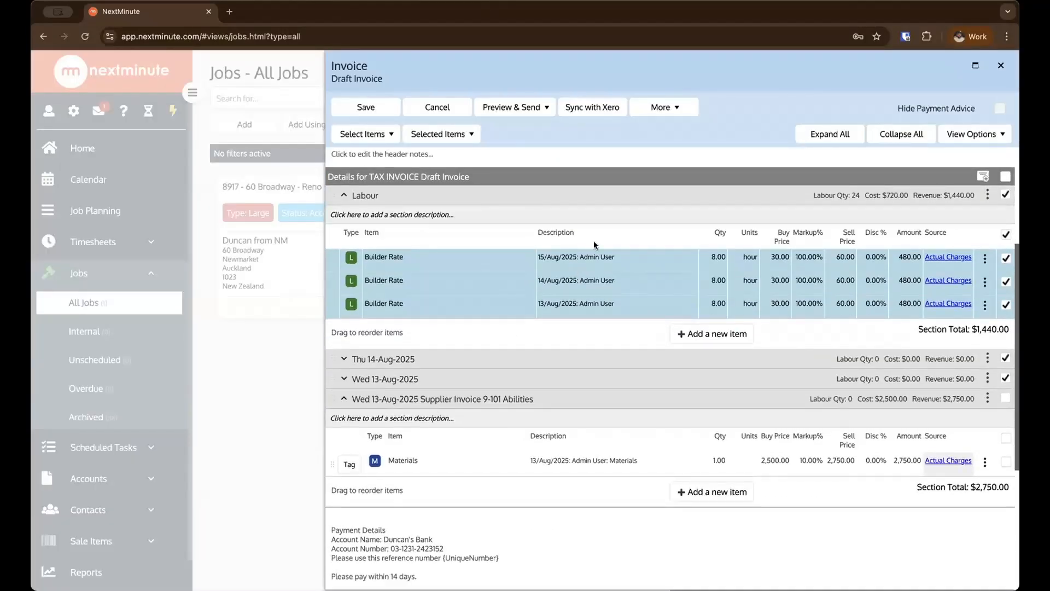
{"action": "left_click", "coordinate": [1005, 195]}
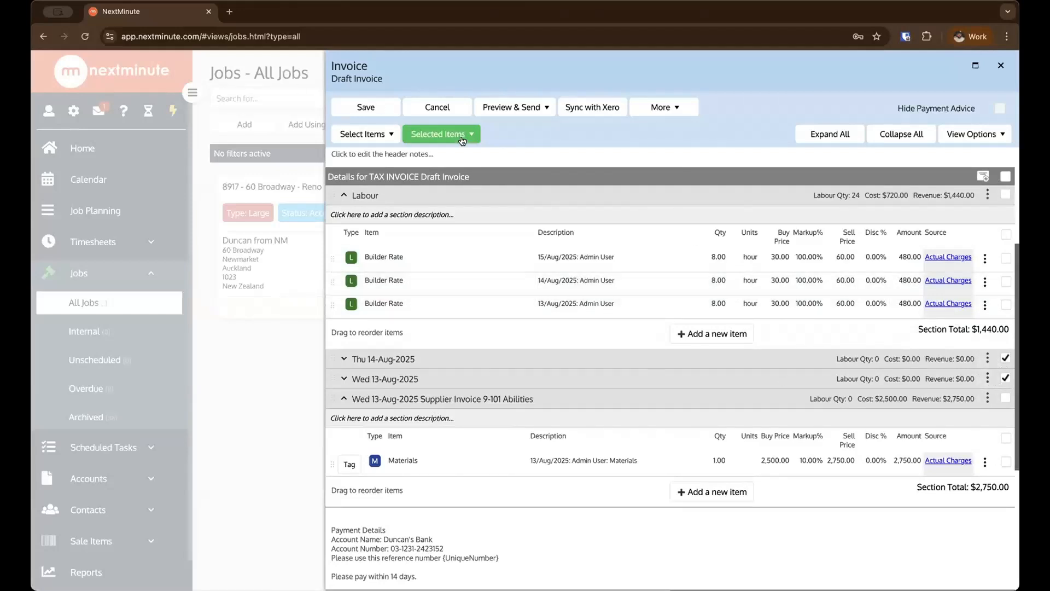
{"action": "left_click", "coordinate": [437, 135]}
{"action": "left_click", "coordinate": [447, 312]}
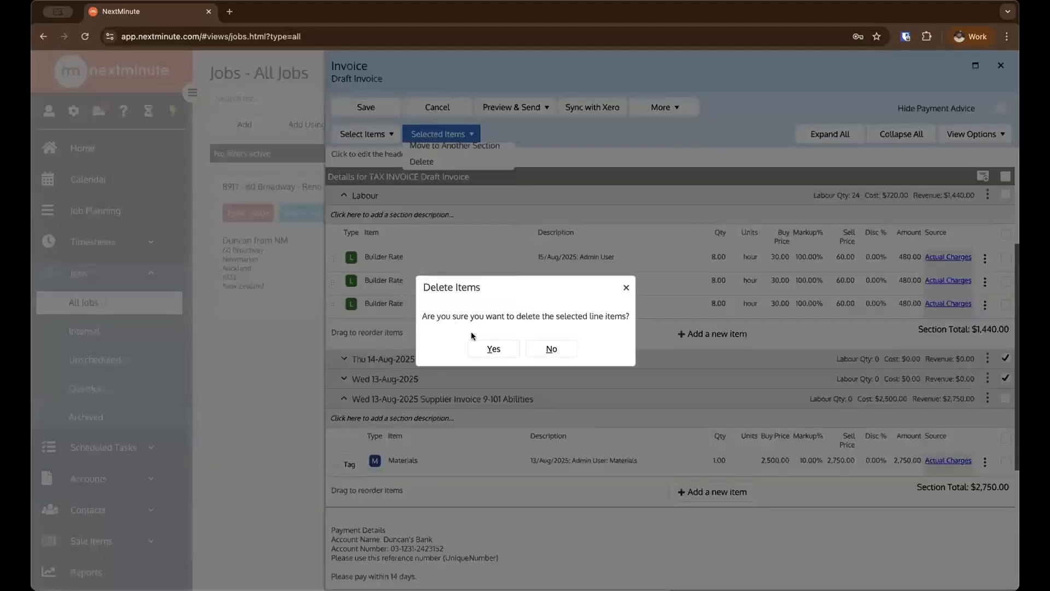
{"action": "left_click", "coordinate": [484, 347]}
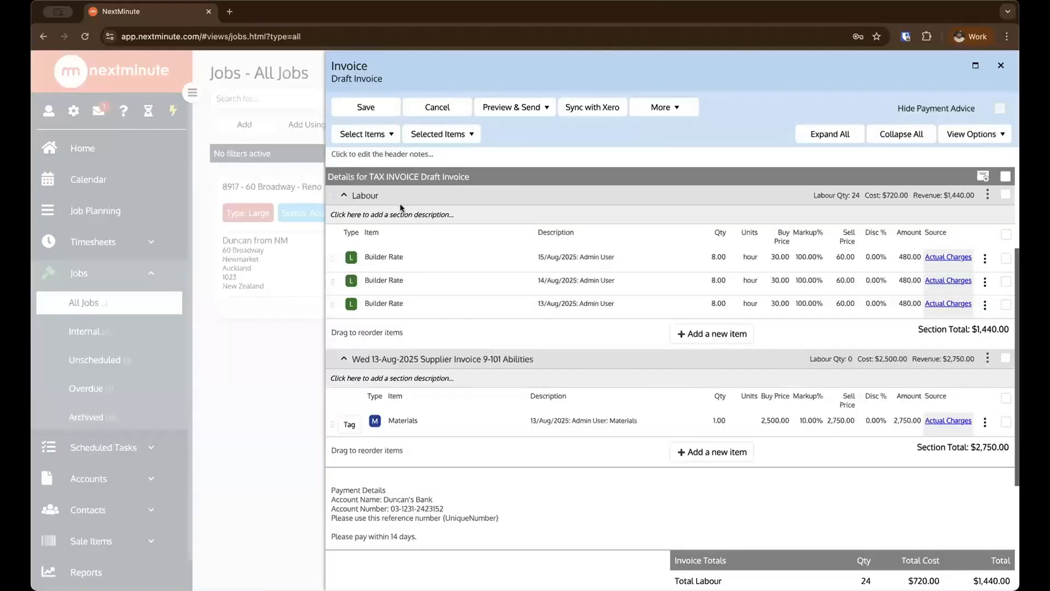
Step: Rename the Wed 13-Aug-2025 Supplier Invoice 9-101 Abilities section to Materials
{"action": "left_click", "coordinate": [405, 361]}
{"action": "type", "text": "Material"}
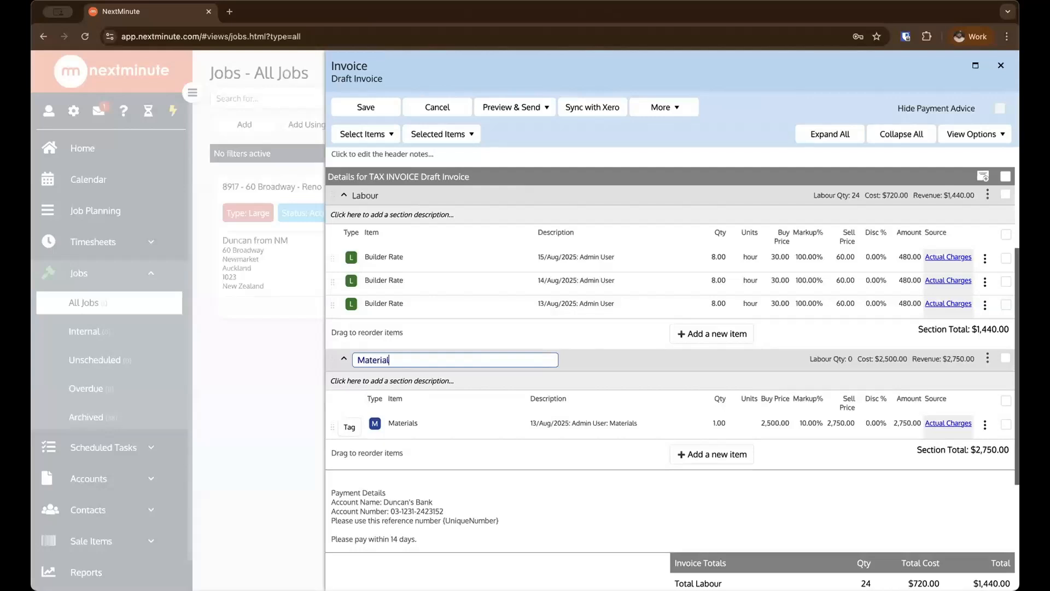
{"action": "type", "text": "s"}
{"action": "key", "text": "Return"}
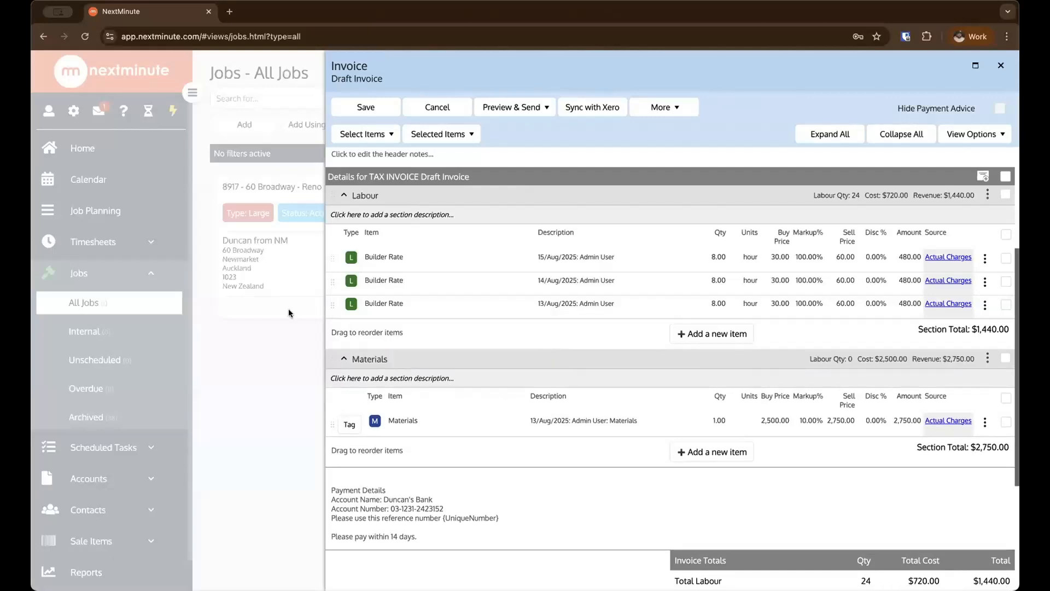
Step: Select all materials items on the invoice and view the bulk actions available for them
{"action": "left_click", "coordinate": [390, 134]}
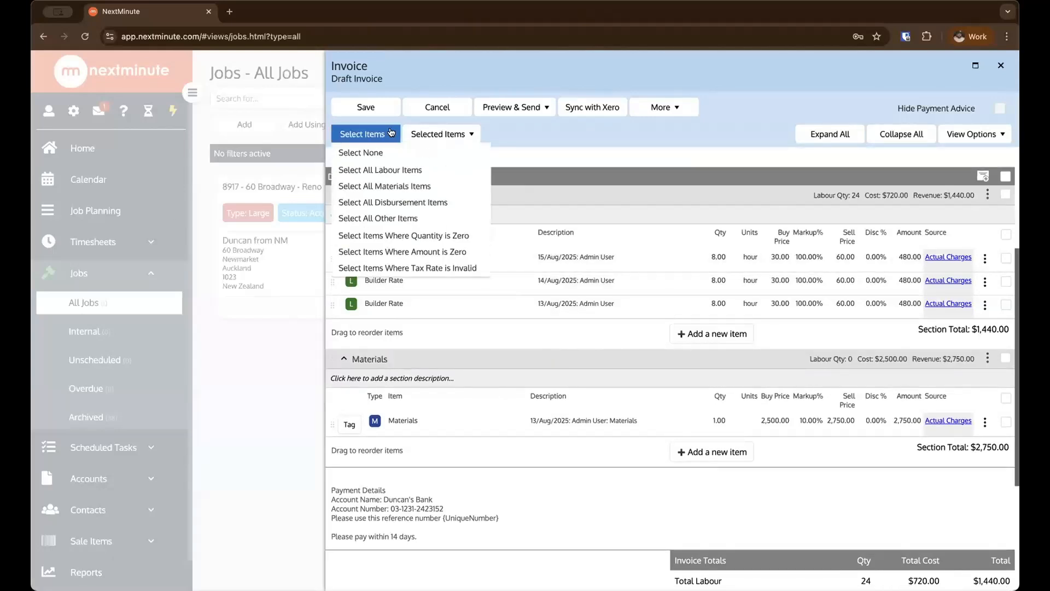
{"action": "left_click", "coordinate": [411, 199]}
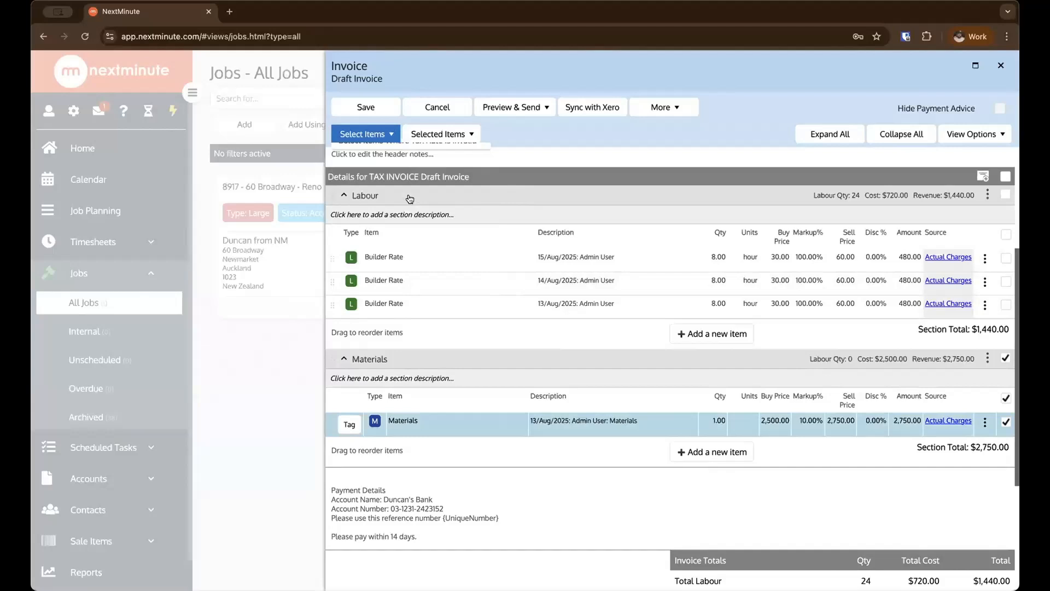
{"action": "left_click", "coordinate": [449, 134]}
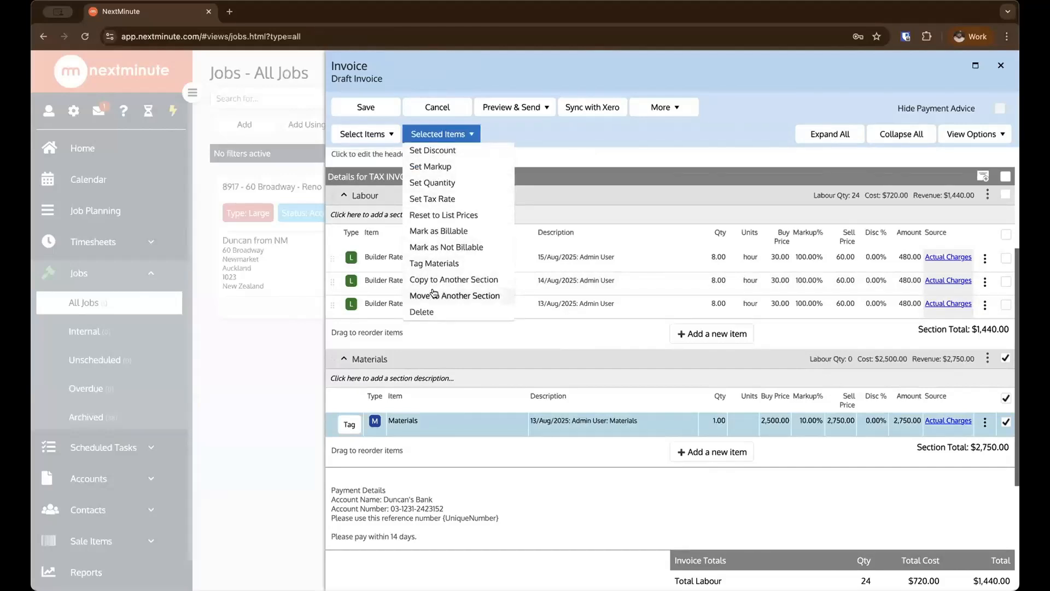
Step: Save the draft invoice grouped into Labour and Materials, preview its printed version, and close the preview
{"action": "left_click", "coordinate": [517, 108]}
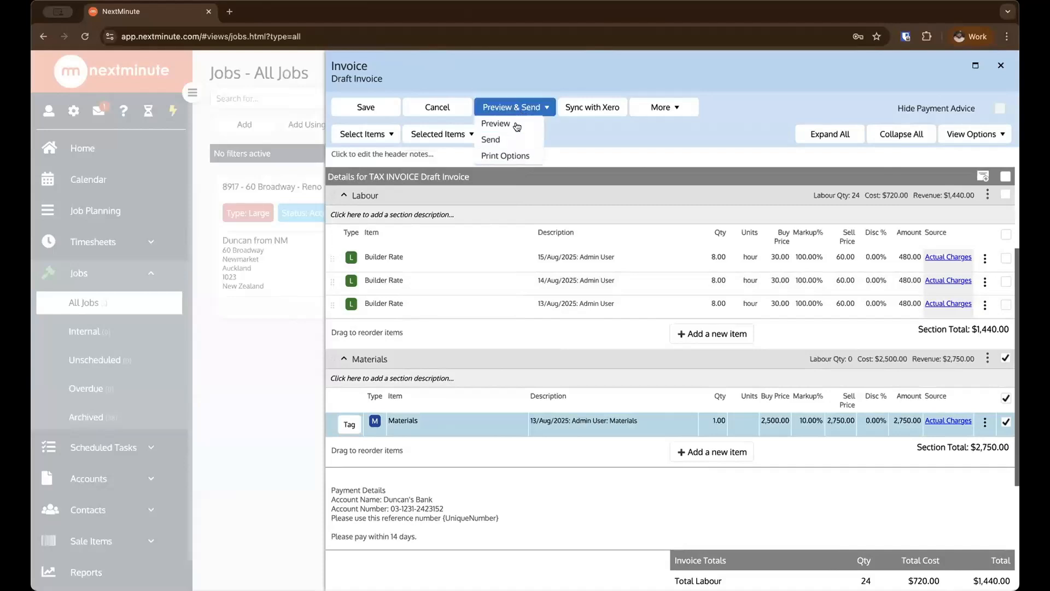
{"action": "left_click", "coordinate": [517, 125]}
{"action": "left_click", "coordinate": [490, 356]}
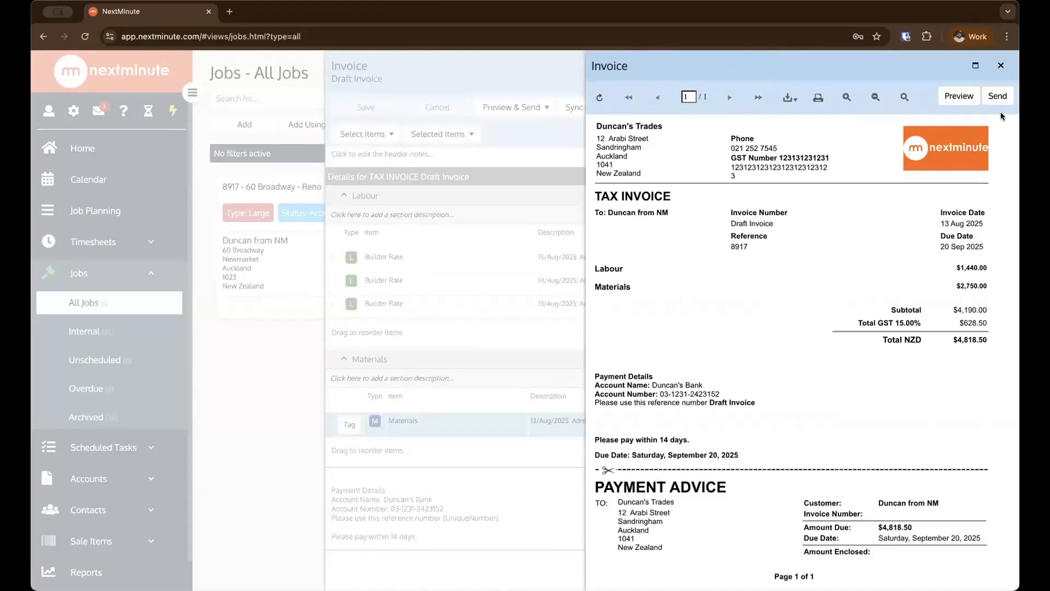
{"action": "left_click", "coordinate": [1001, 66]}
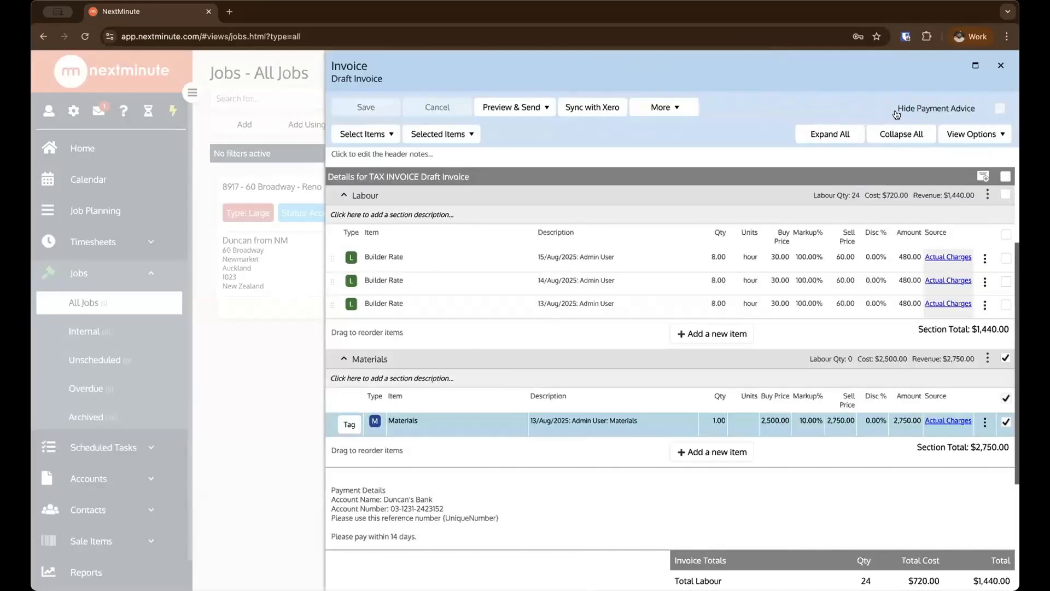
Step: Delete the selected materials item from the draft invoice, accepting that it is unlinked from the charges
{"action": "left_click", "coordinate": [462, 135]}
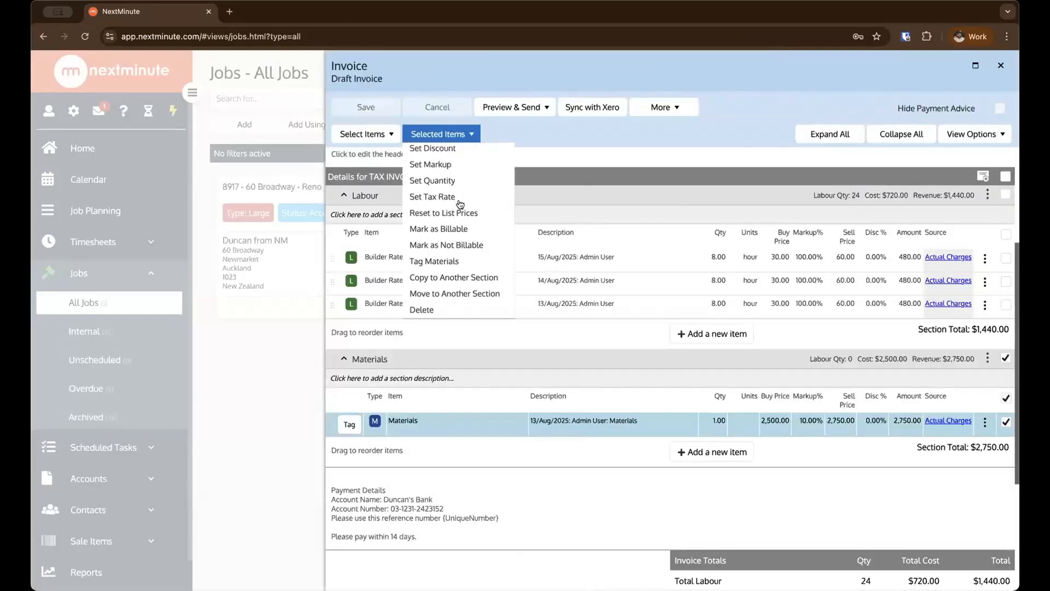
{"action": "left_click", "coordinate": [435, 309]}
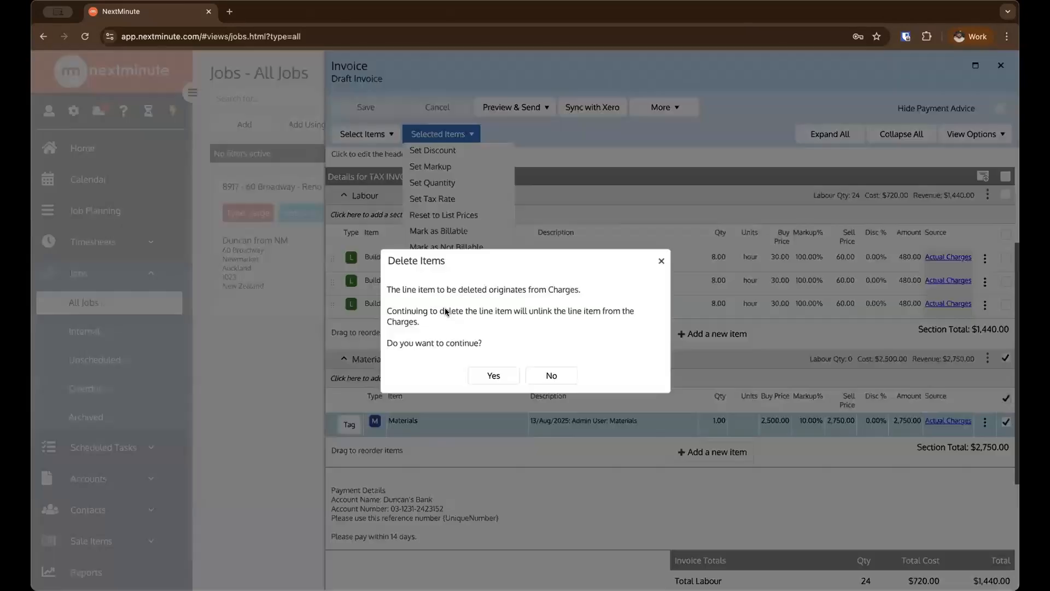
{"action": "left_click", "coordinate": [494, 375]}
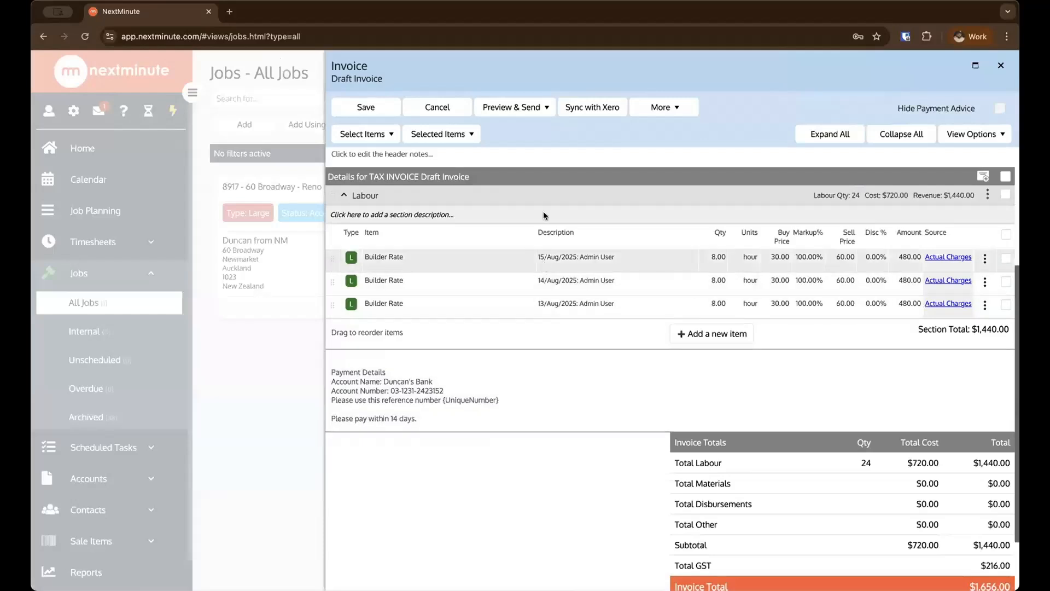
Step: Save the invoice, open its print options, and turn off hiding all line items for the Labour section
{"action": "left_click", "coordinate": [511, 108]}
{"action": "left_click", "coordinate": [530, 156]}
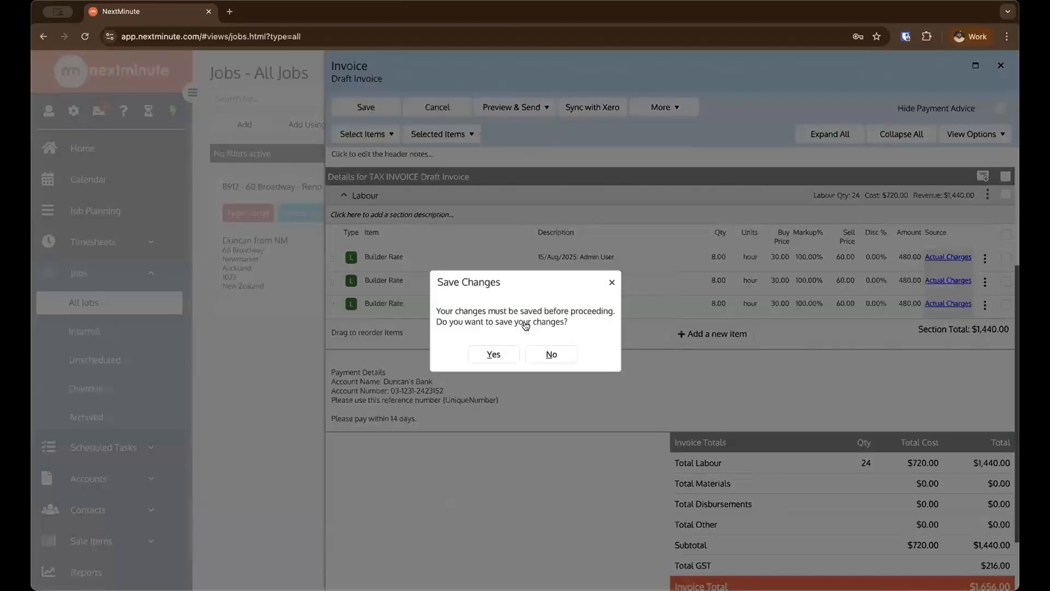
{"action": "left_click", "coordinate": [505, 354]}
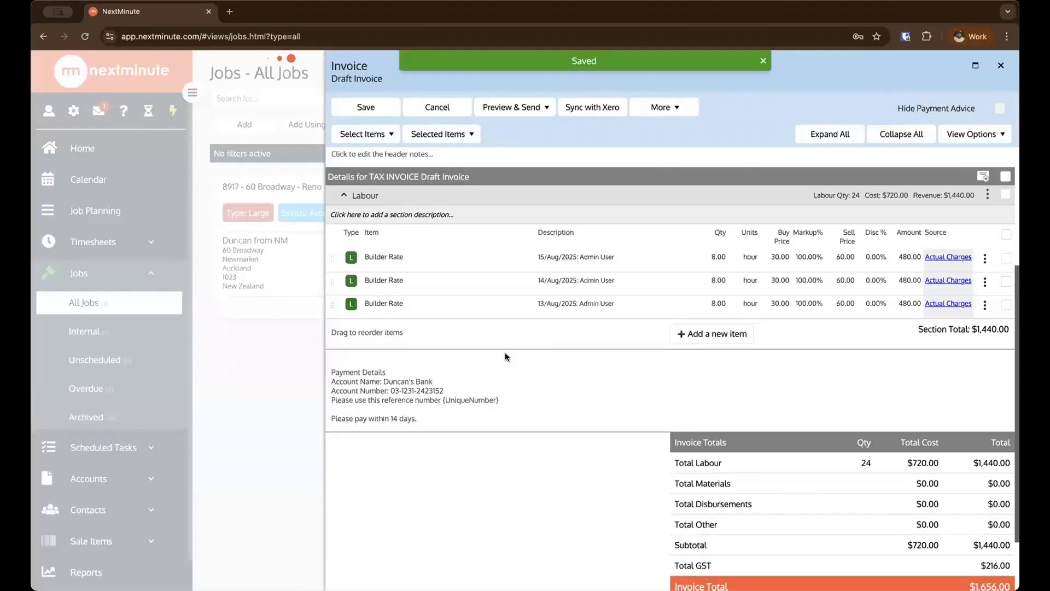
{"action": "left_click", "coordinate": [711, 217]}
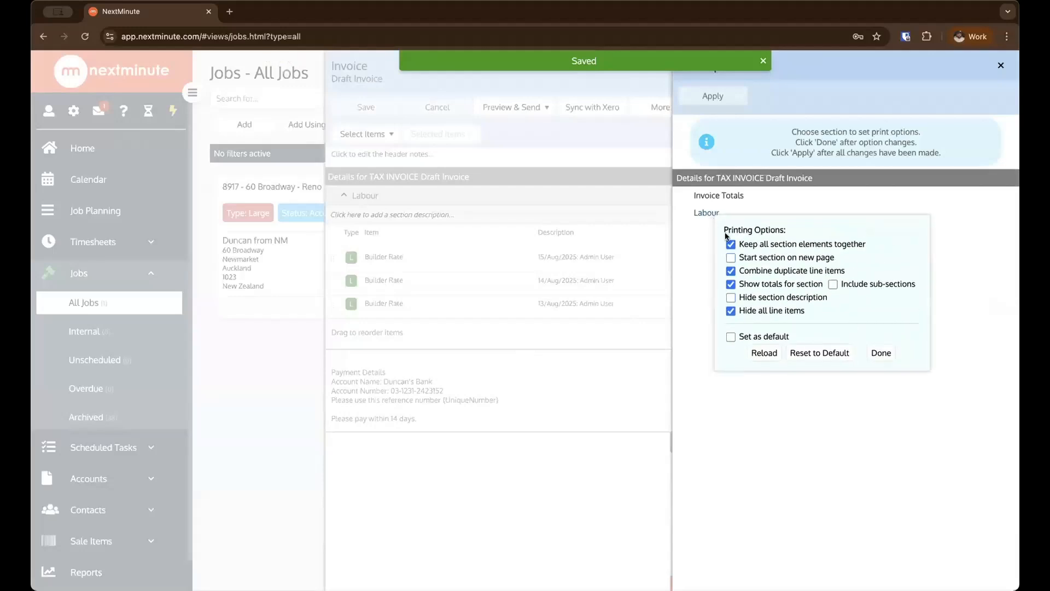
{"action": "left_click", "coordinate": [739, 275]}
{"action": "left_click", "coordinate": [729, 311]}
{"action": "left_click", "coordinate": [730, 311]}
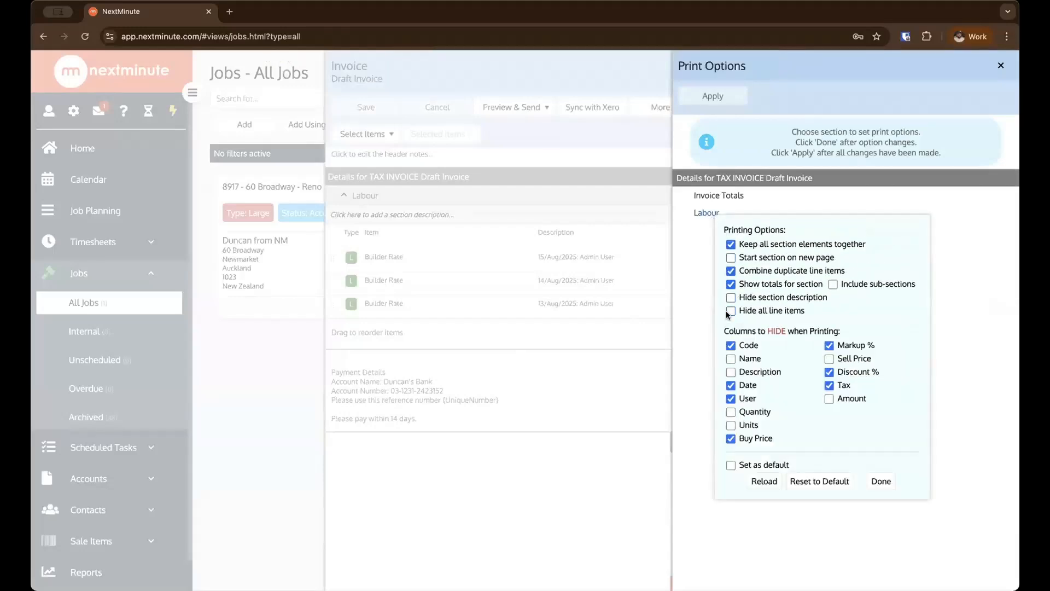
Step: Show the User column when printing the Labour section, keep duplicate line items combined, and apply the print options
{"action": "left_click", "coordinate": [731, 359]}
{"action": "left_click", "coordinate": [741, 401]}
{"action": "left_click", "coordinate": [744, 361]}
{"action": "left_click", "coordinate": [731, 271]}
{"action": "left_click", "coordinate": [693, 271]}
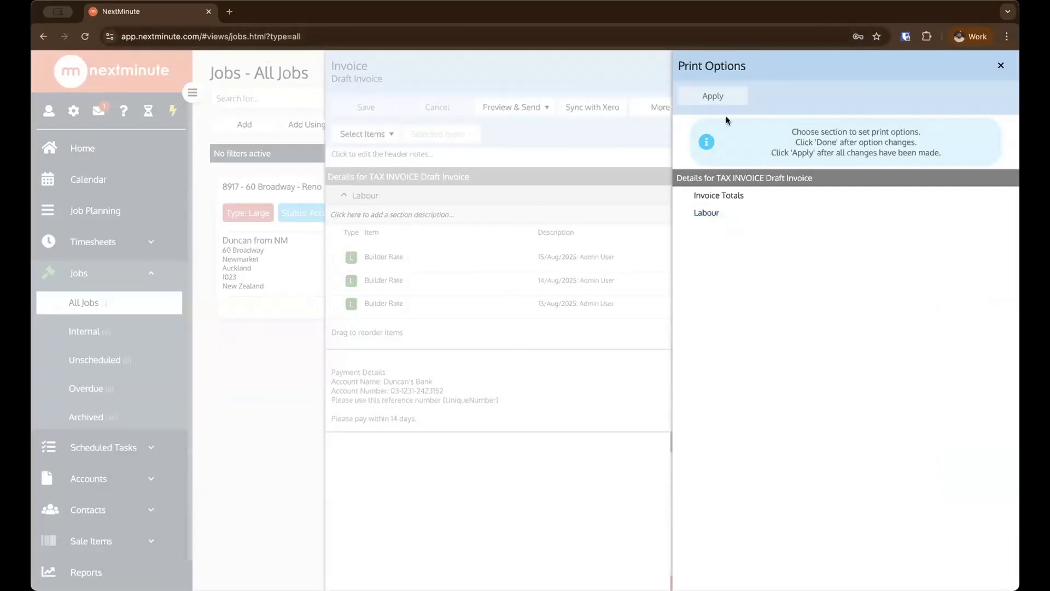
{"action": "left_click", "coordinate": [994, 67]}
{"action": "left_click", "coordinate": [562, 348]}
{"action": "left_click", "coordinate": [706, 219]}
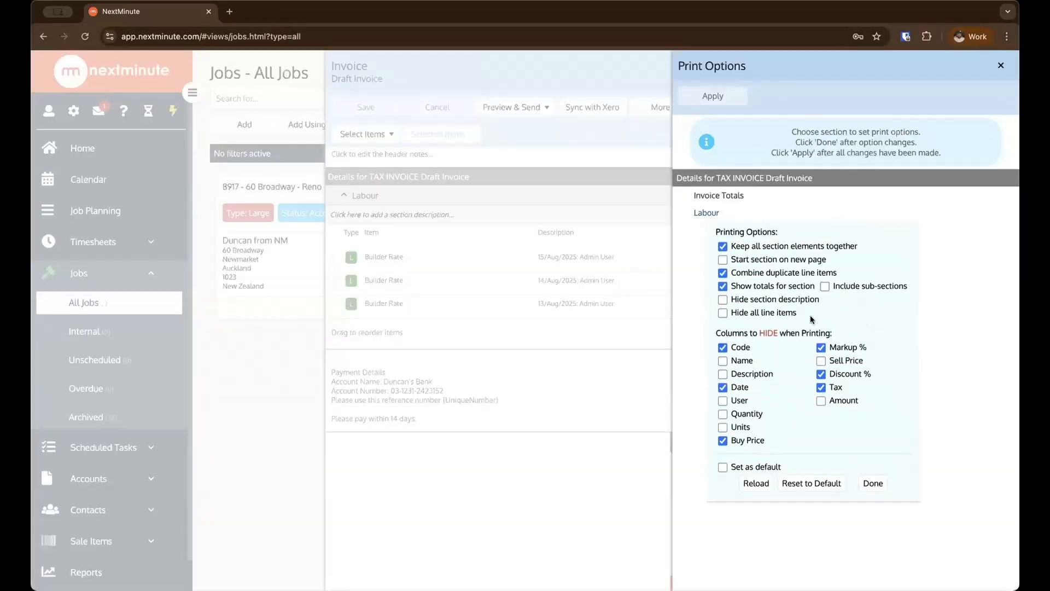
{"action": "left_click", "coordinate": [873, 488]}
{"action": "left_click", "coordinate": [729, 103]}
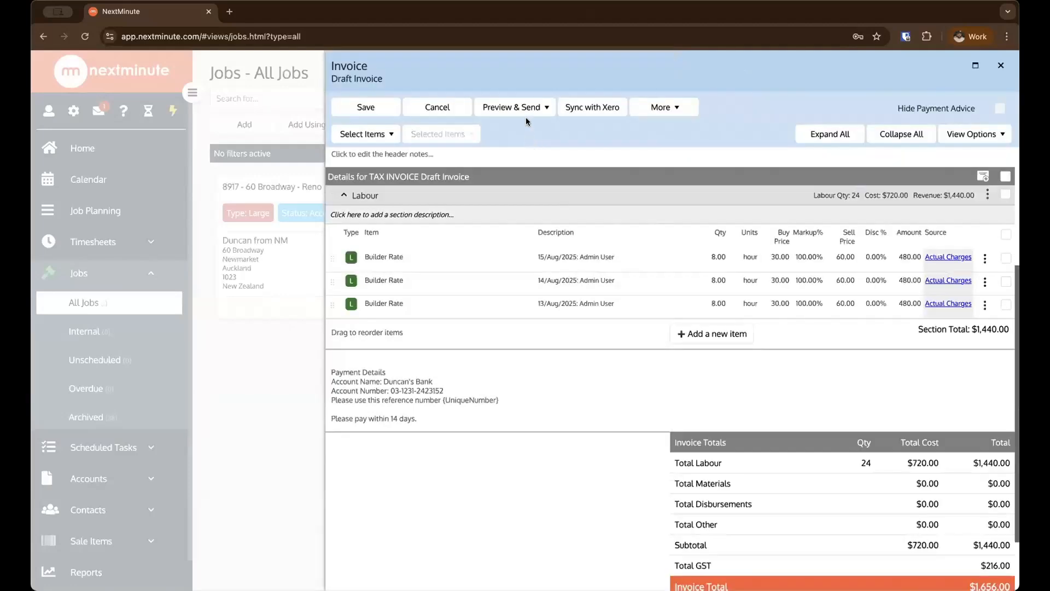
Step: Save the invoice with its new print options, preview the printed version, and close the preview
{"action": "left_click", "coordinate": [524, 110]}
{"action": "left_click", "coordinate": [515, 123]}
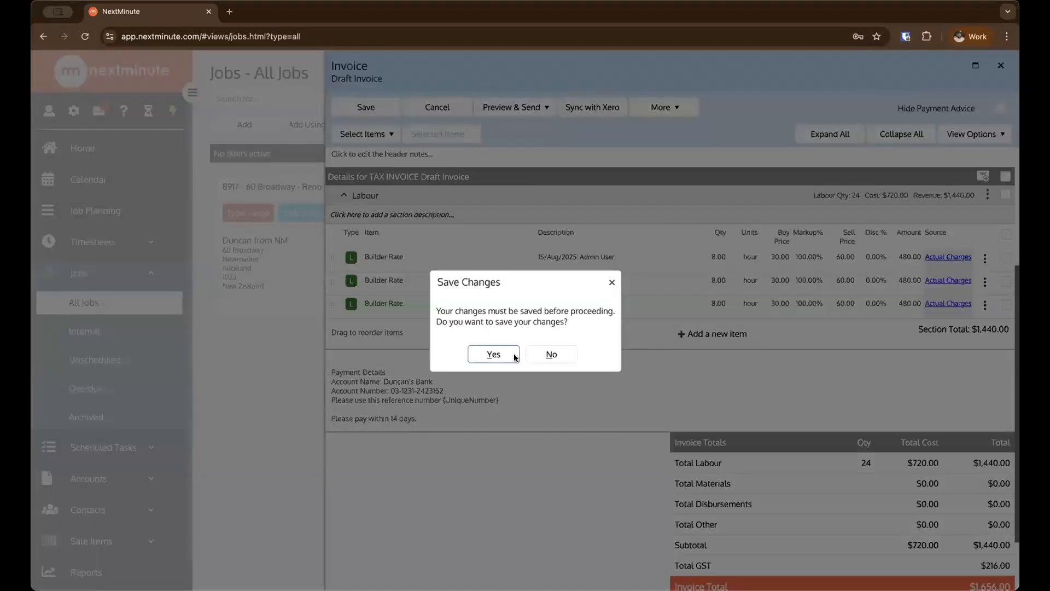
{"action": "left_click", "coordinate": [514, 353]}
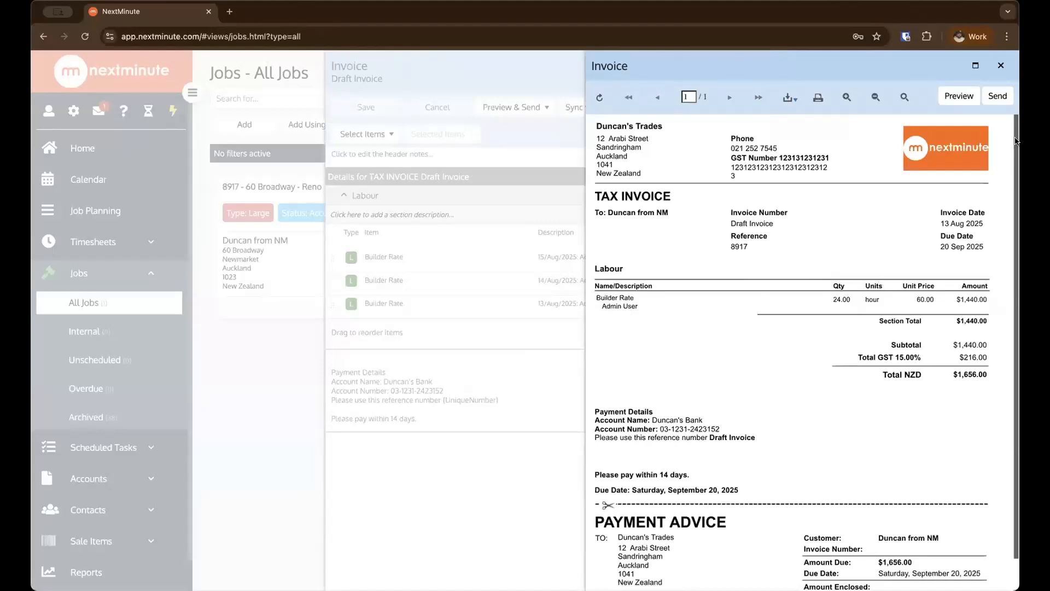
{"action": "left_click", "coordinate": [997, 70]}
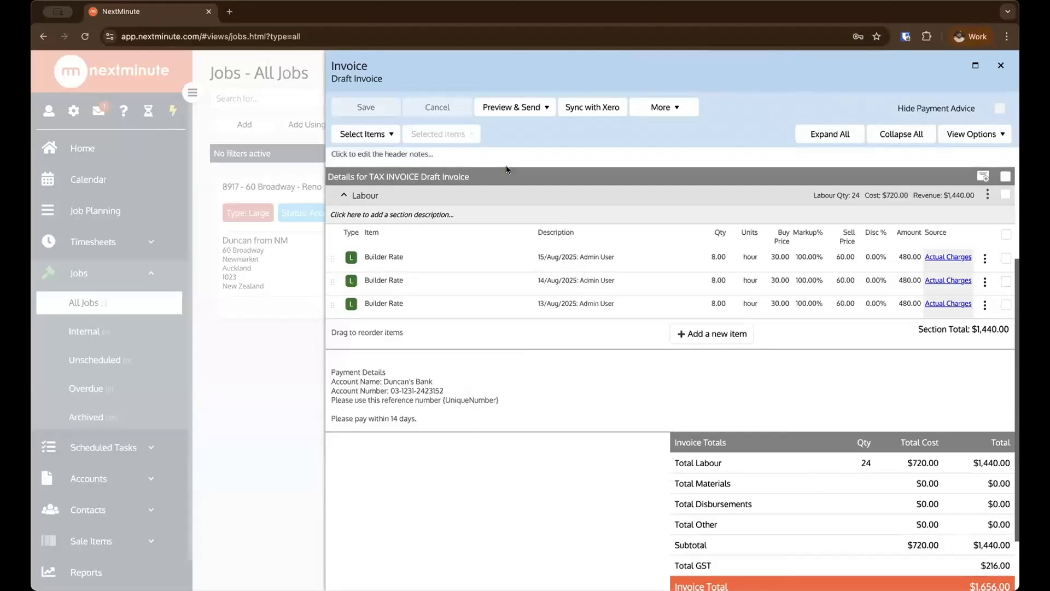
Step: Review the draft invoice's header, Labour items and totals, and close both the invoice and the task's charges
{"action": "scroll", "coordinate": [506, 171], "scroll_direction": "up", "scroll_amount": 2}
{"action": "scroll", "coordinate": [506, 170], "scroll_direction": "up", "scroll_amount": 3}
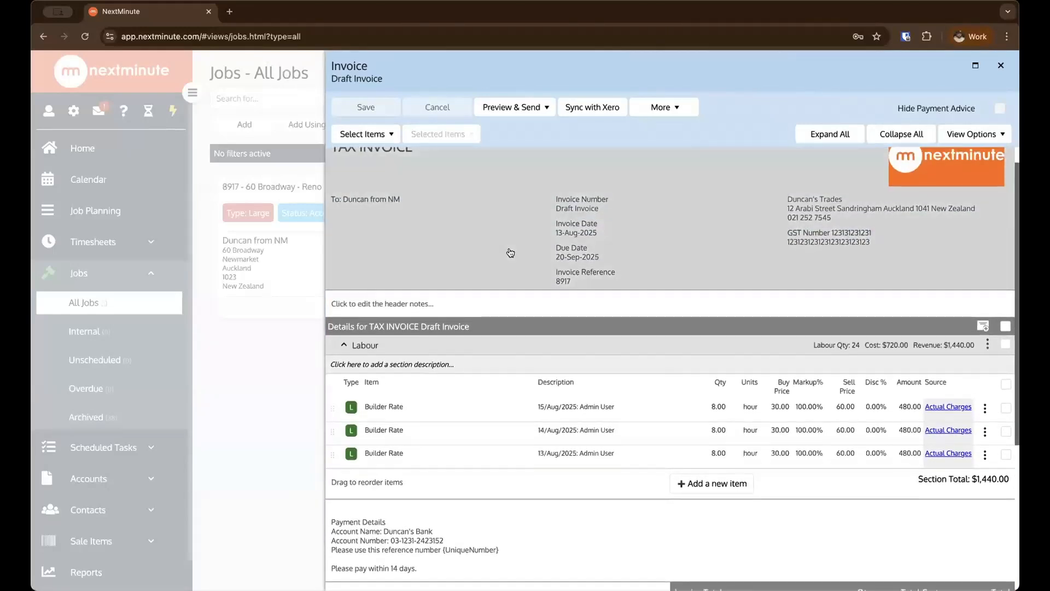
{"action": "scroll", "coordinate": [510, 252], "scroll_direction": "down", "scroll_amount": 5}
{"action": "scroll", "coordinate": [509, 252], "scroll_direction": "down", "scroll_amount": 1}
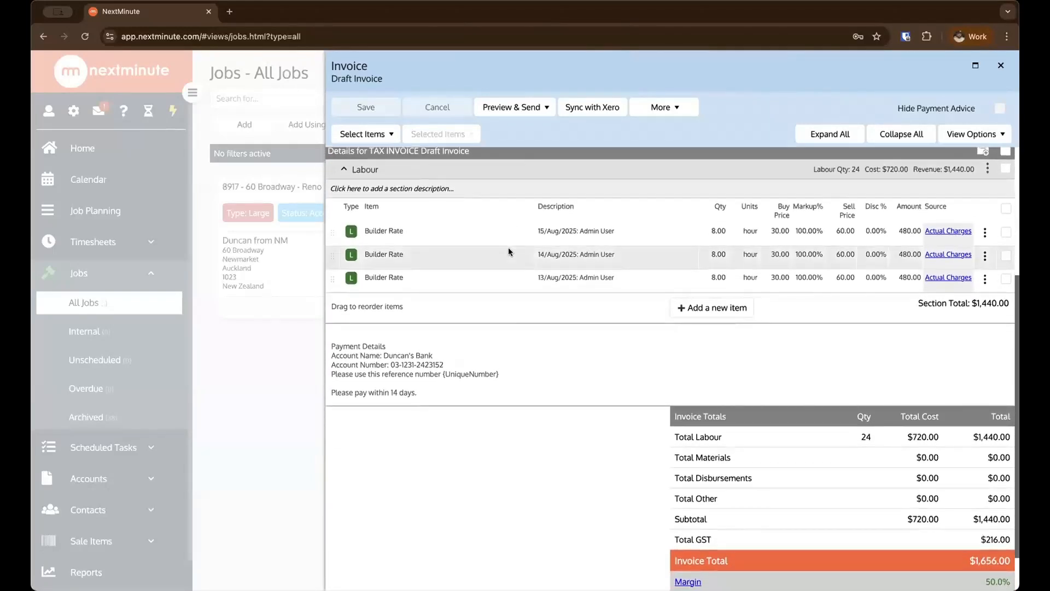
{"action": "scroll", "coordinate": [507, 248], "scroll_direction": "up", "scroll_amount": 4}
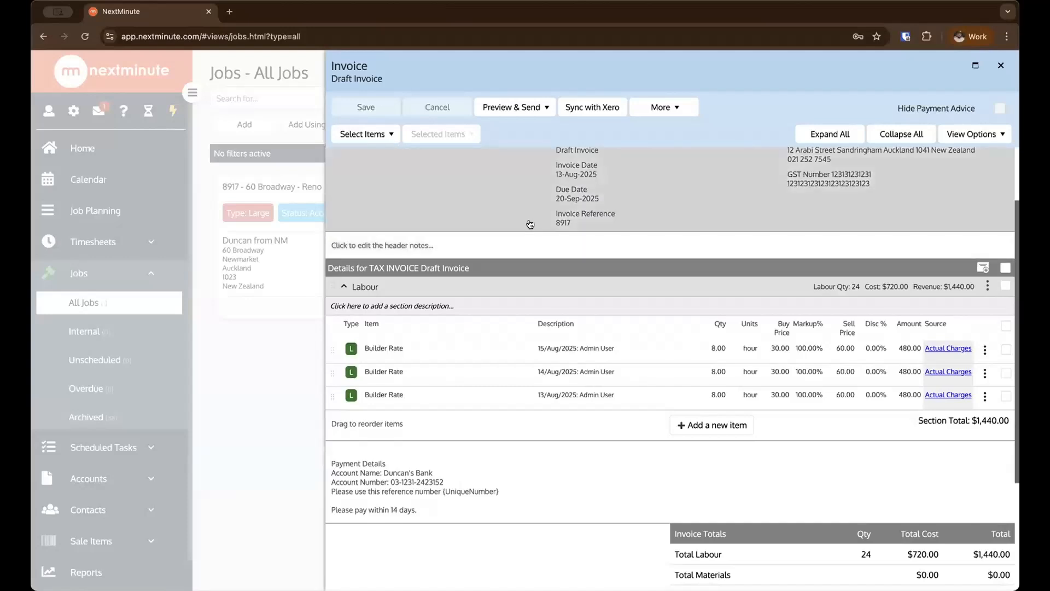
{"action": "scroll", "coordinate": [530, 224], "scroll_direction": "down", "scroll_amount": 3}
{"action": "scroll", "coordinate": [529, 222], "scroll_direction": "up", "scroll_amount": 5}
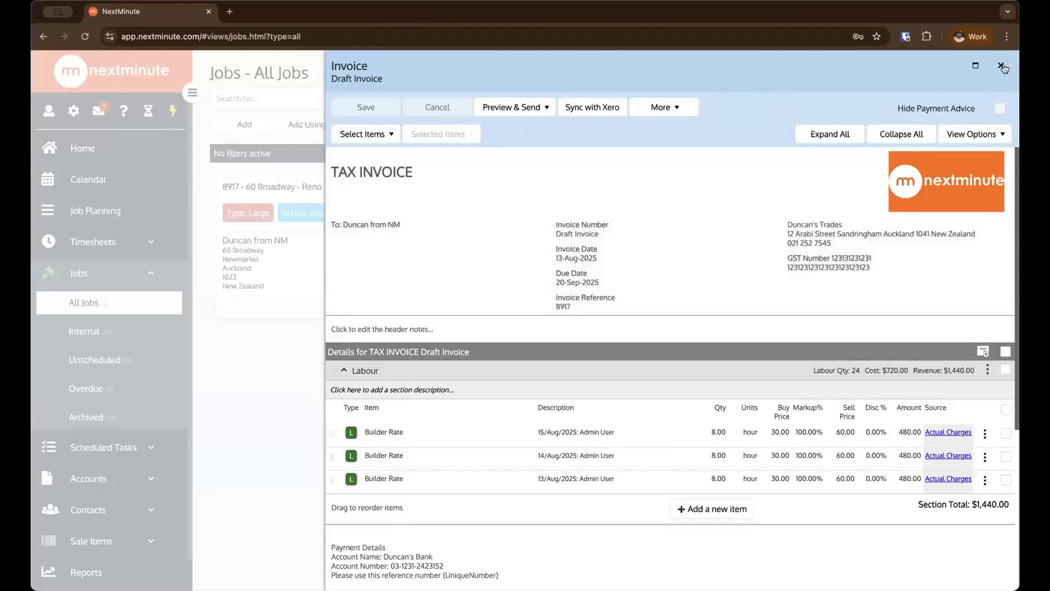
{"action": "left_click", "coordinate": [1001, 66]}
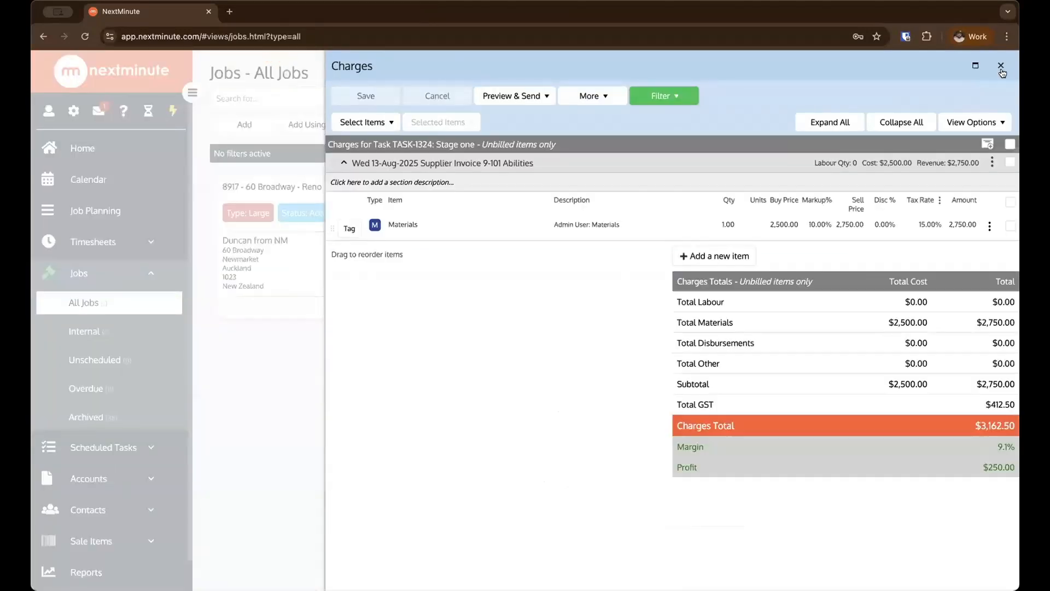
{"action": "left_click", "coordinate": [1001, 66]}
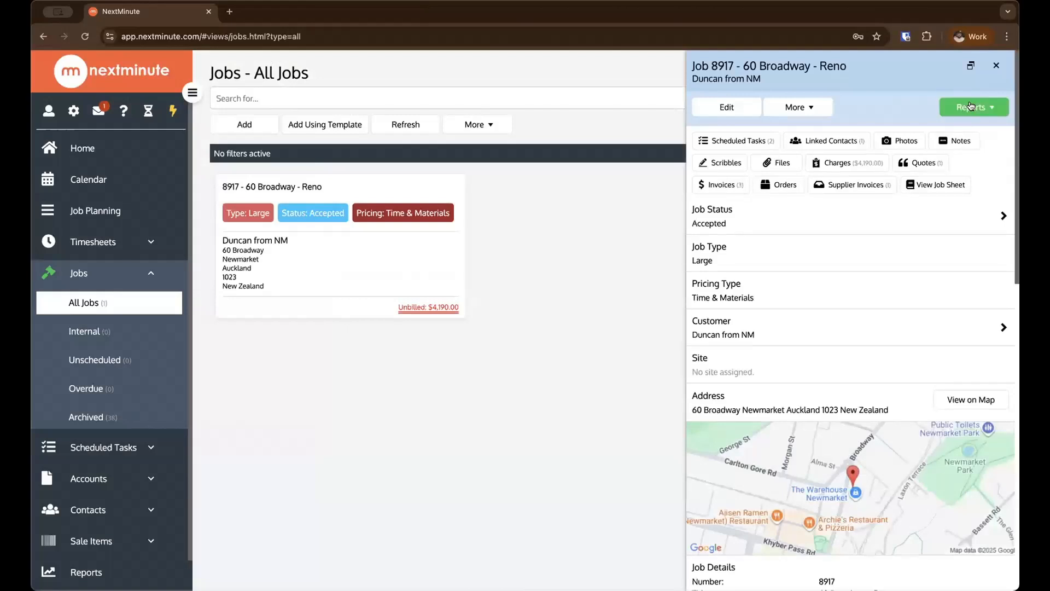
Step: View the job's Back Costing report with its quoted, actual and invoiced amounts, and close it
{"action": "left_click", "coordinate": [970, 107]}
{"action": "left_click", "coordinate": [958, 125]}
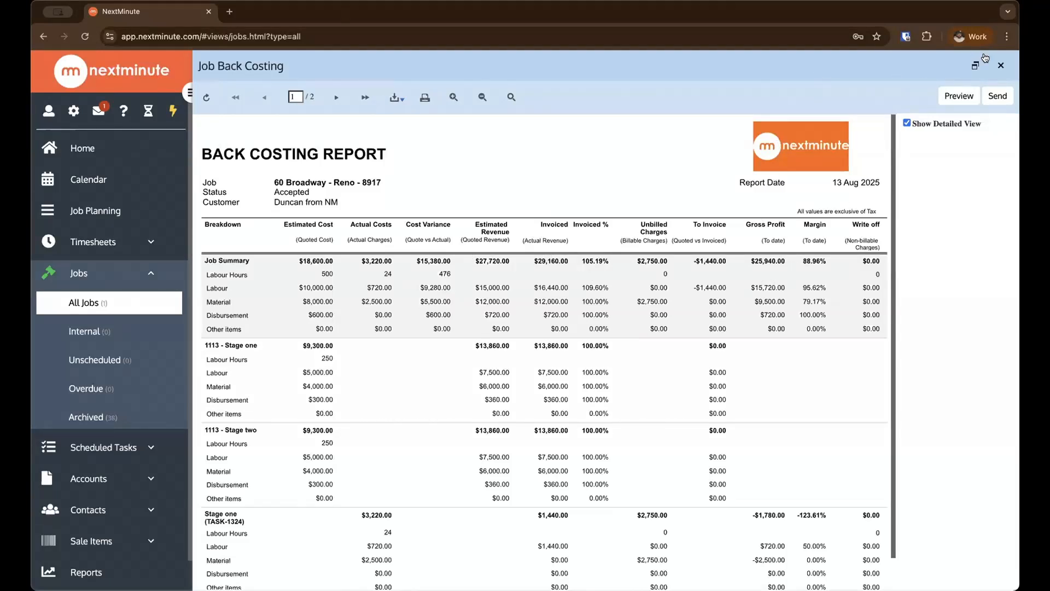
{"action": "left_click", "coordinate": [1002, 65]}
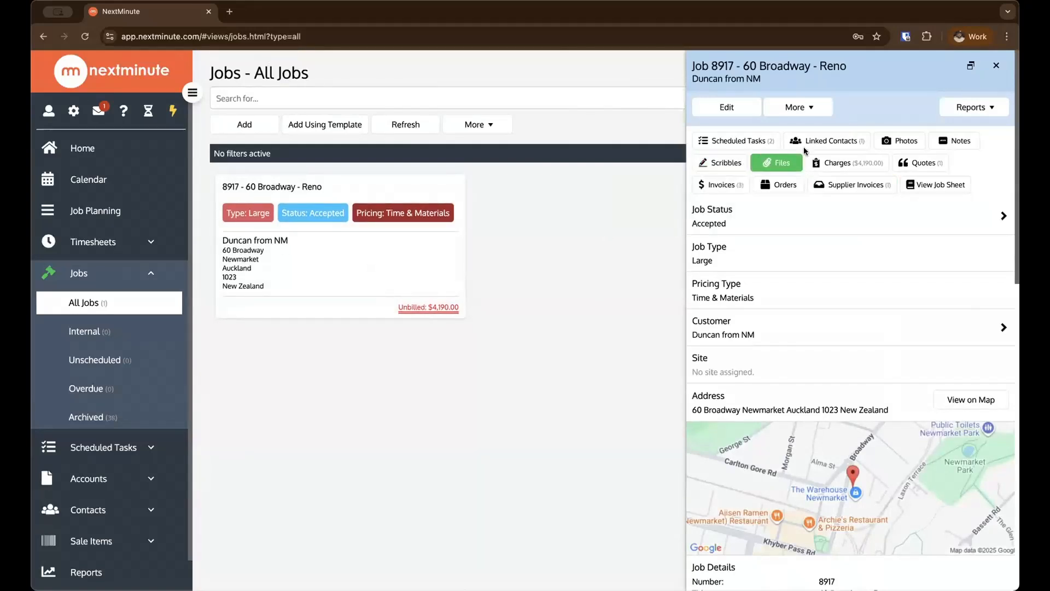
Step: Delete the $1,656.00 draft invoice from the job, accepting the unlinking of its charges, and close the invoice list
{"action": "left_click", "coordinate": [722, 184]}
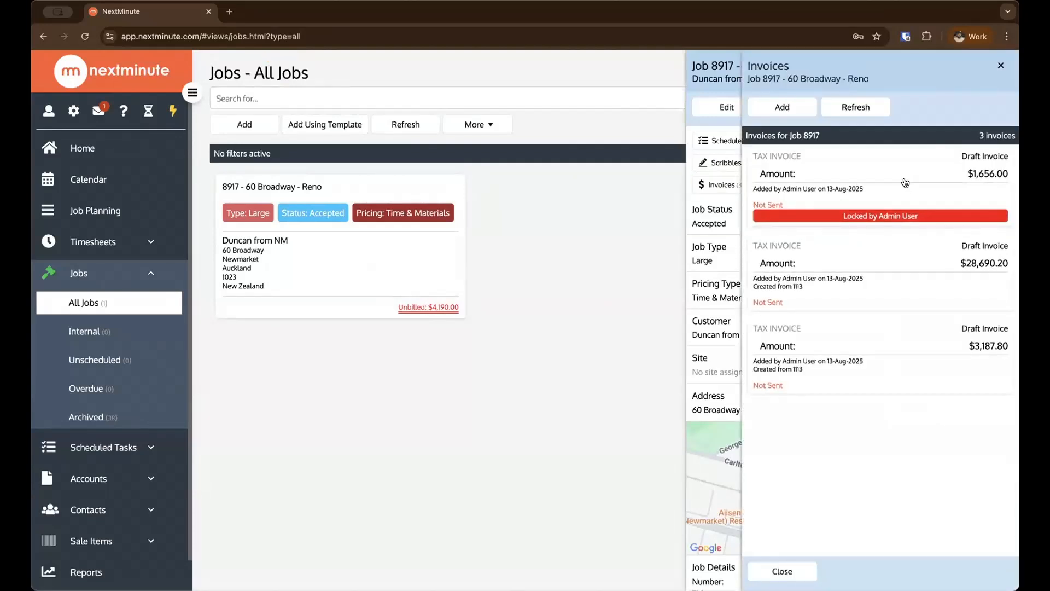
{"action": "left_click", "coordinate": [903, 179]}
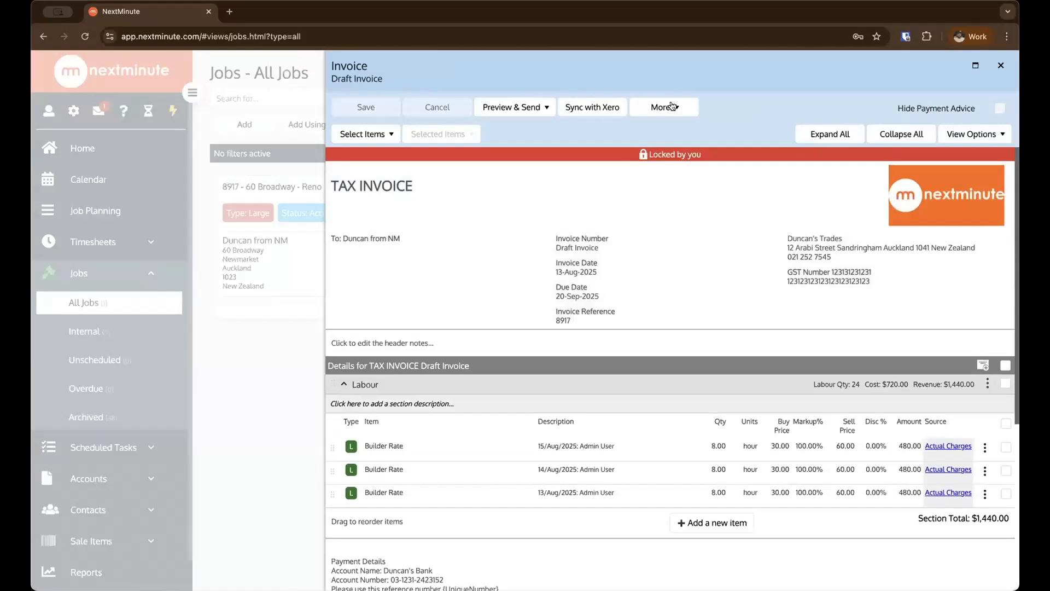
{"action": "left_click", "coordinate": [663, 107]}
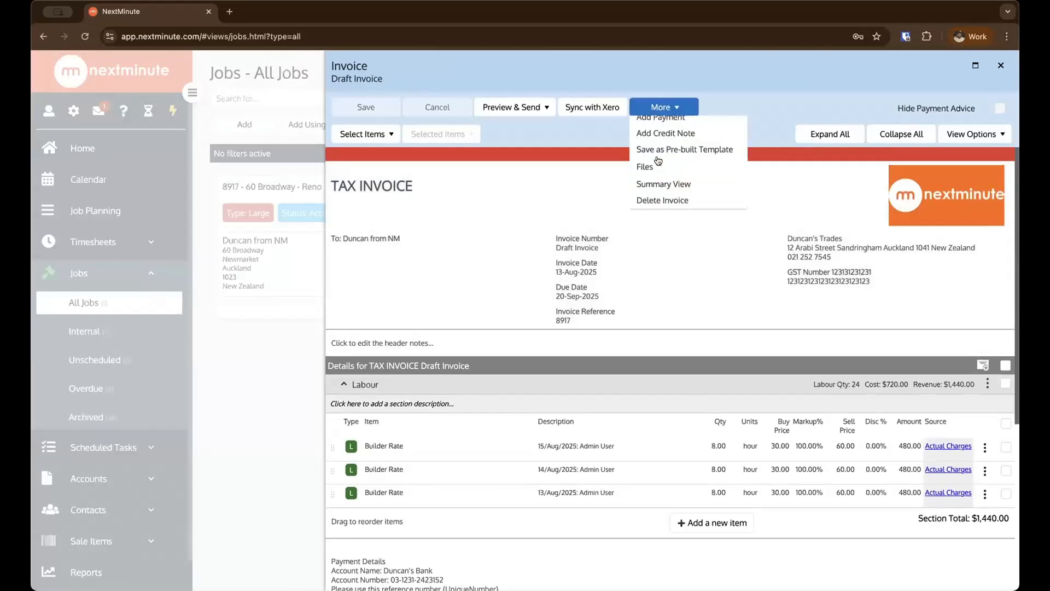
{"action": "left_click", "coordinate": [661, 244]}
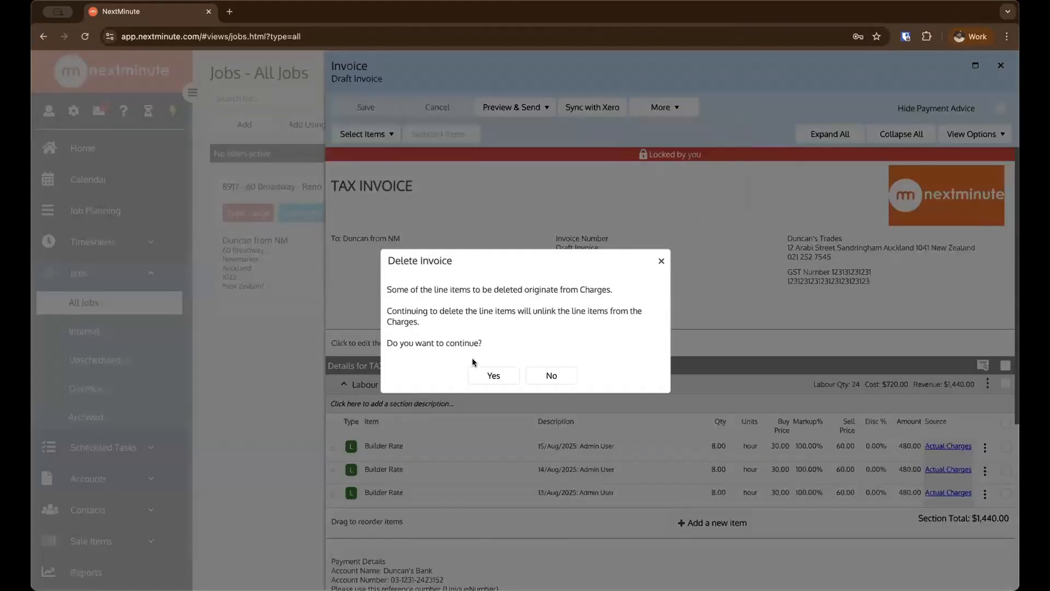
{"action": "left_click", "coordinate": [498, 372]}
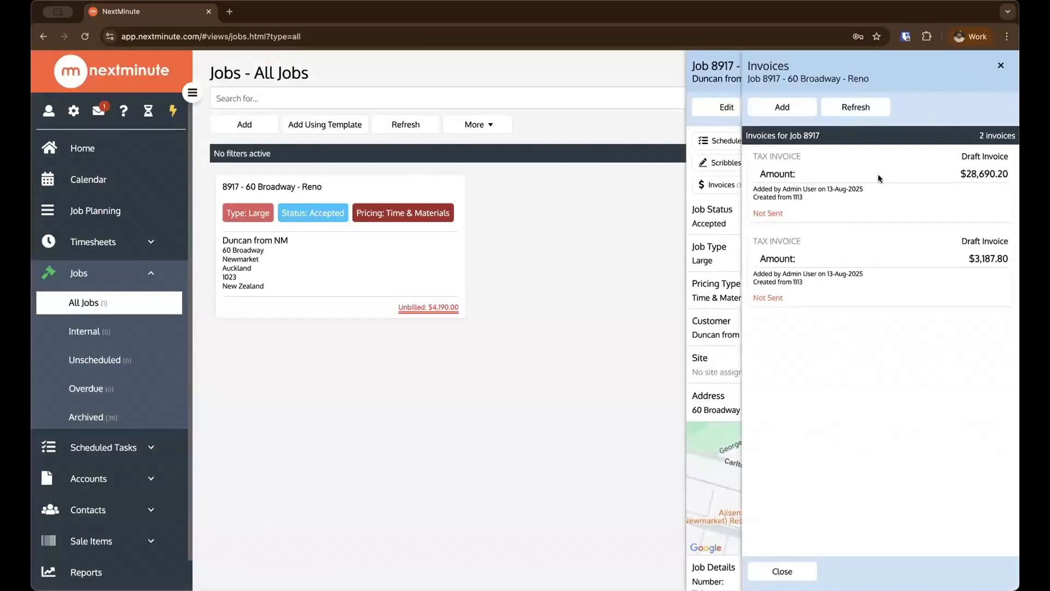
{"action": "left_click", "coordinate": [879, 176]}
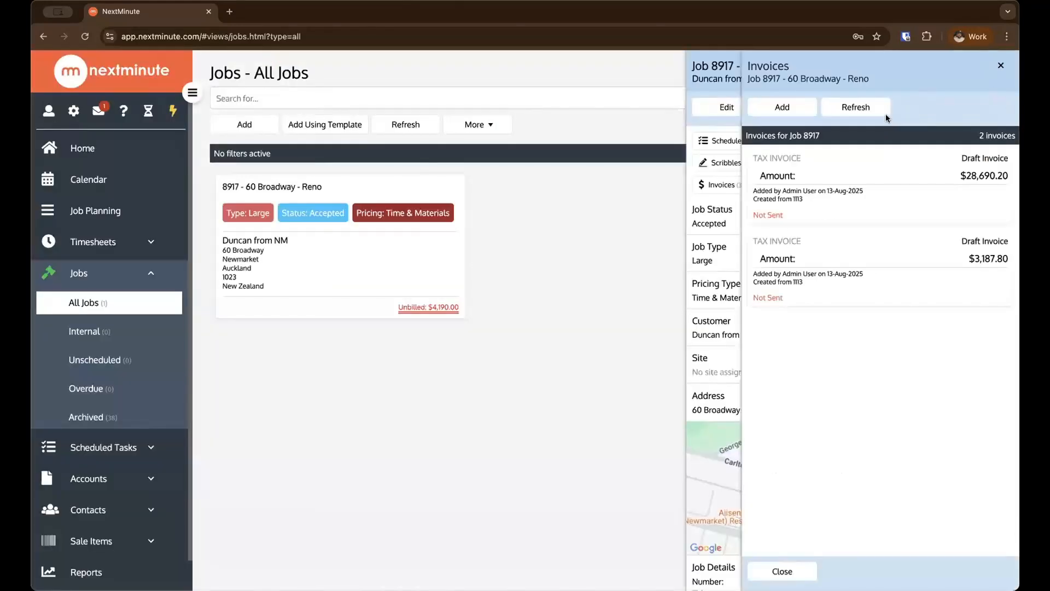
{"action": "left_click", "coordinate": [1002, 66]}
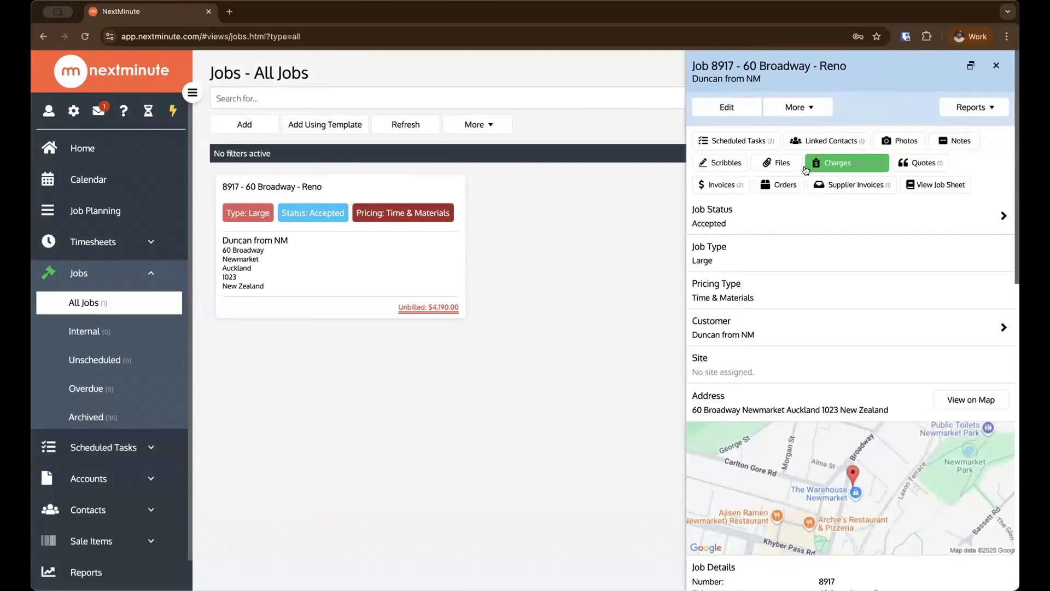
Step: View the pre-built templates available for adding an invoice to the job, and leave without creating one
{"action": "left_click", "coordinate": [727, 183]}
{"action": "left_click", "coordinate": [801, 107]}
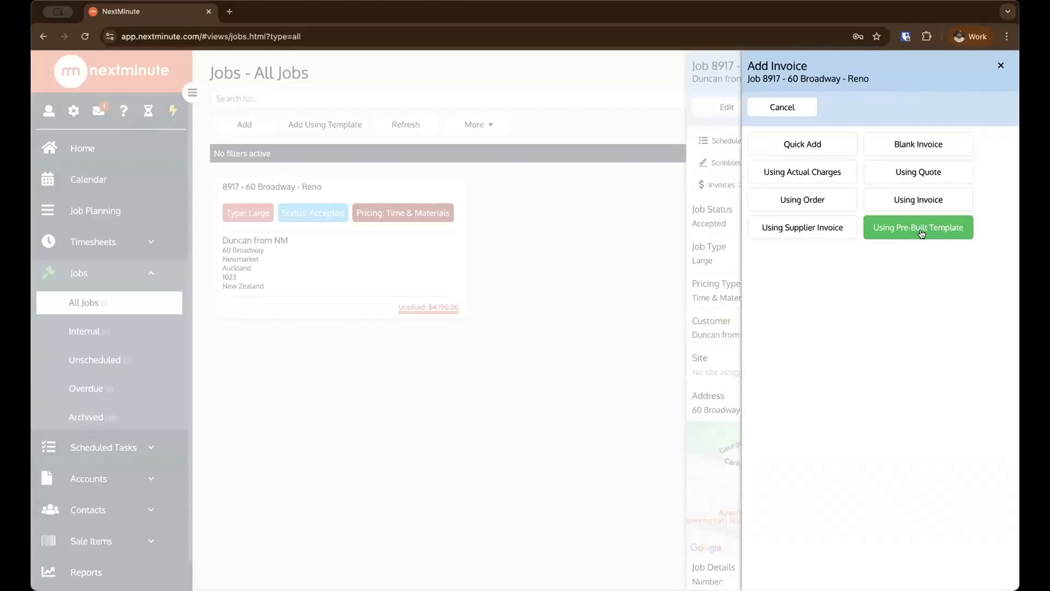
{"action": "left_click", "coordinate": [922, 233]}
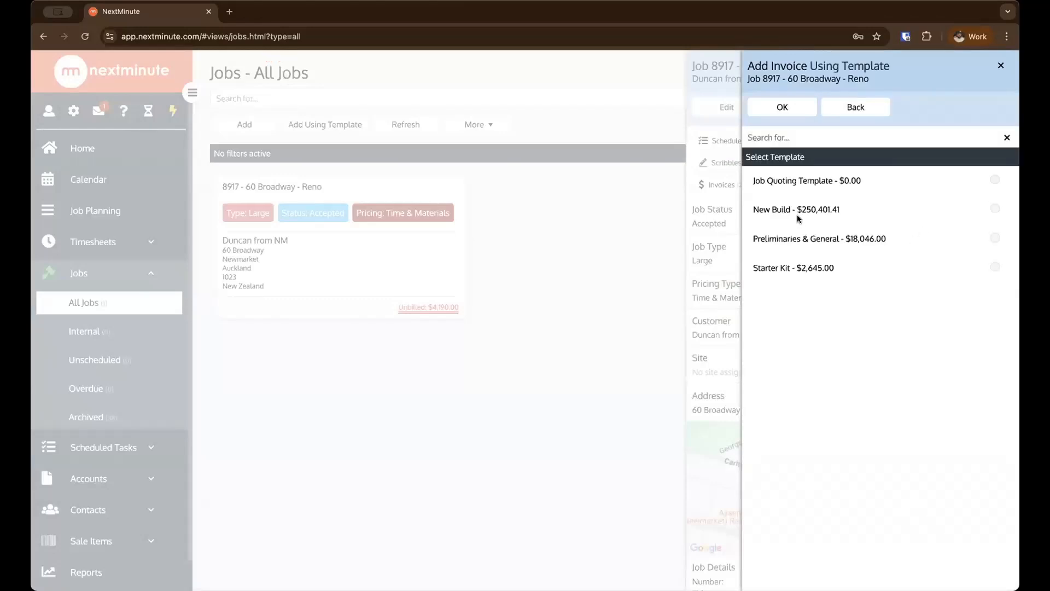
{"action": "left_click", "coordinate": [1001, 65]}
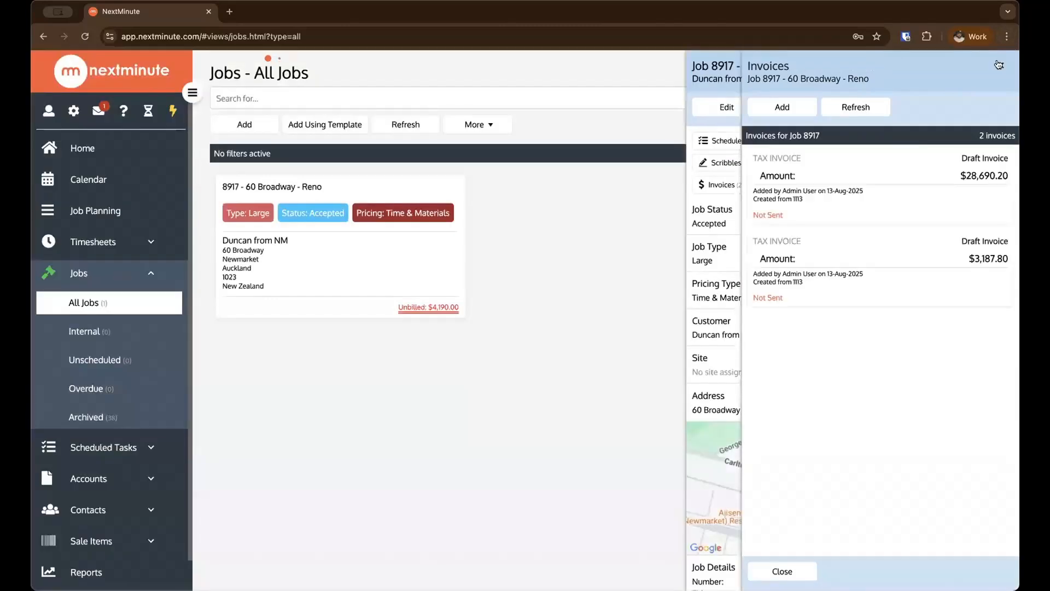
{"action": "left_click", "coordinate": [998, 66]}
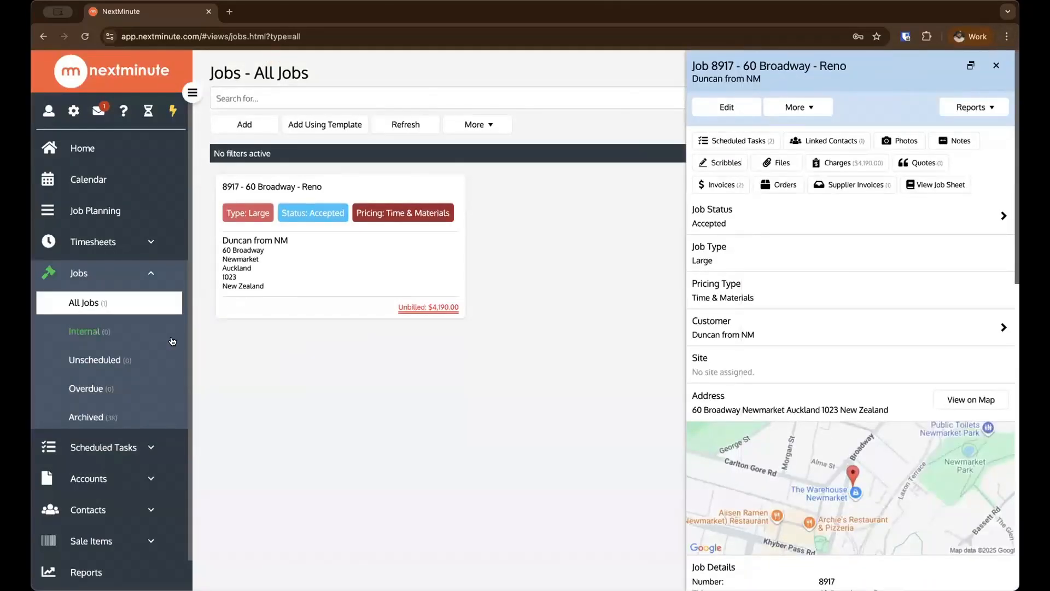
Step: Open the Templates settings in the organisation's Admin area
{"action": "left_click", "coordinate": [83, 273]}
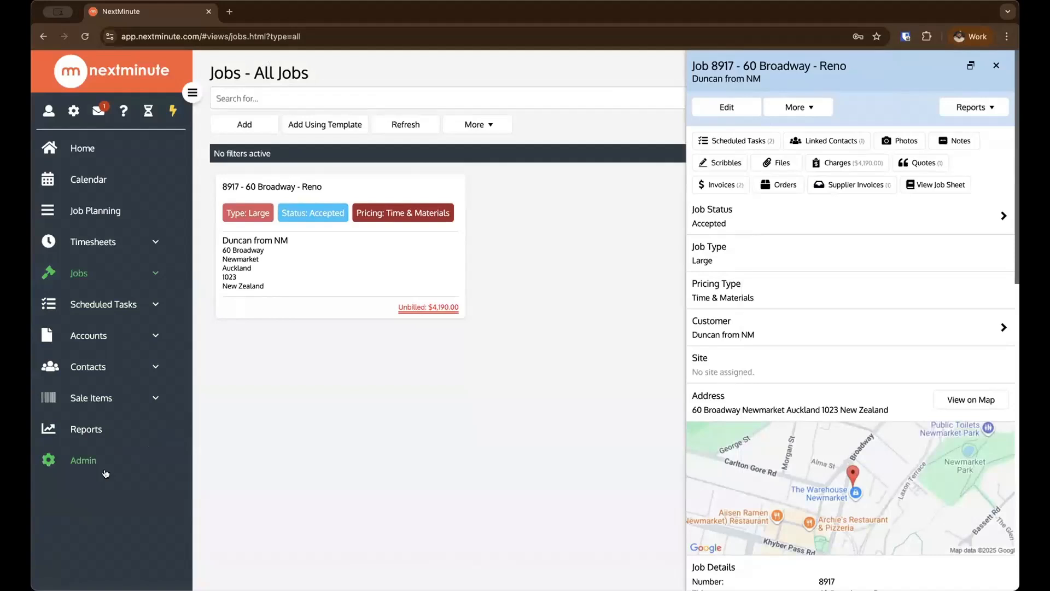
{"action": "left_click", "coordinate": [82, 459]}
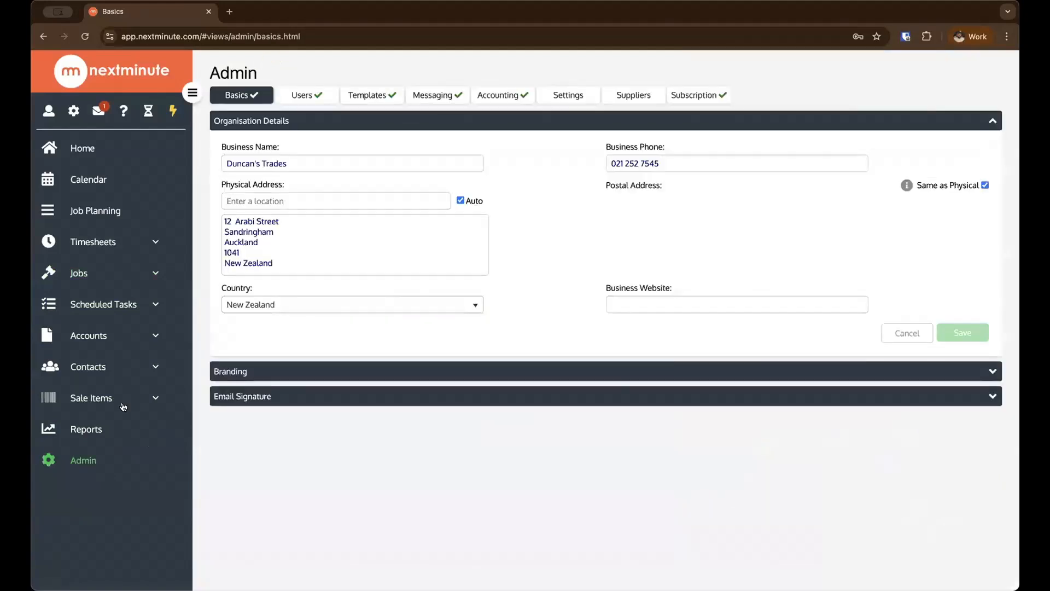
{"action": "left_click", "coordinate": [370, 95]}
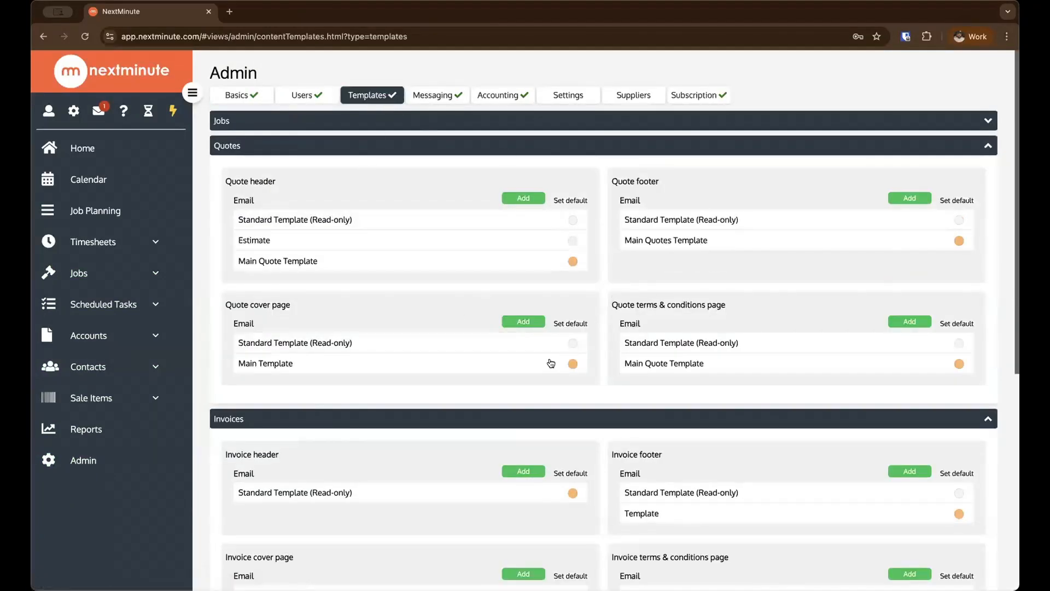
Step: Add a new pre-built sale item template named "Invoicing - Labour and Material"
{"action": "left_click", "coordinate": [446, 143]}
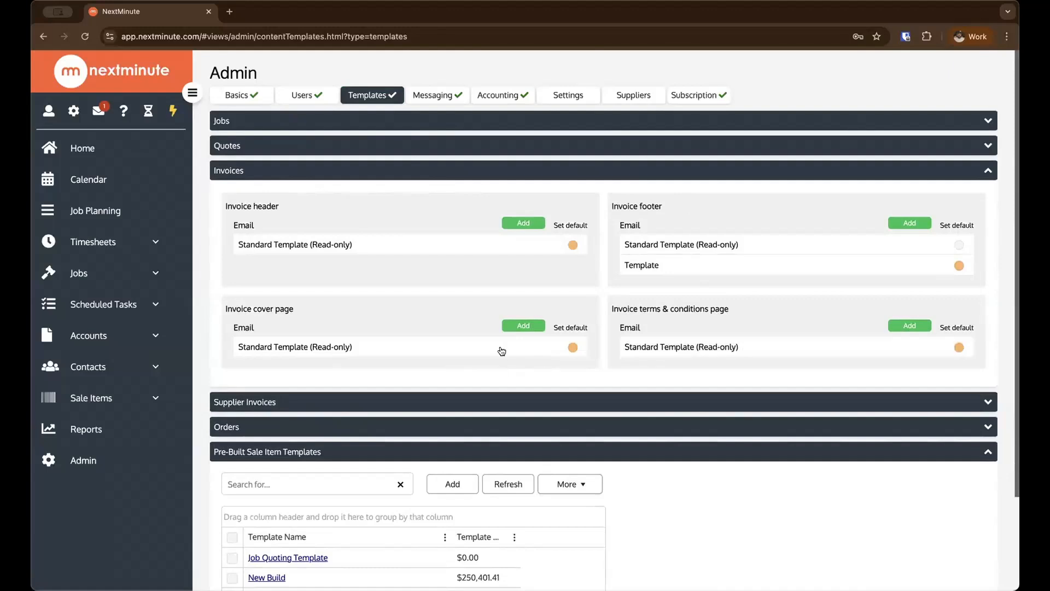
{"action": "scroll", "coordinate": [501, 343], "scroll_direction": "down", "scroll_amount": 2}
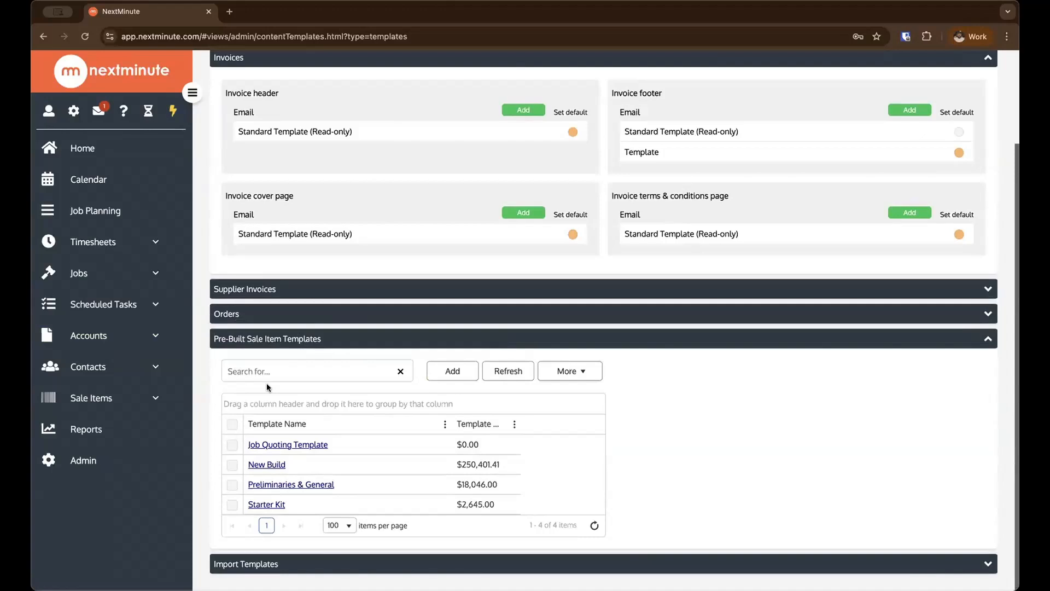
{"action": "left_click", "coordinate": [454, 370]}
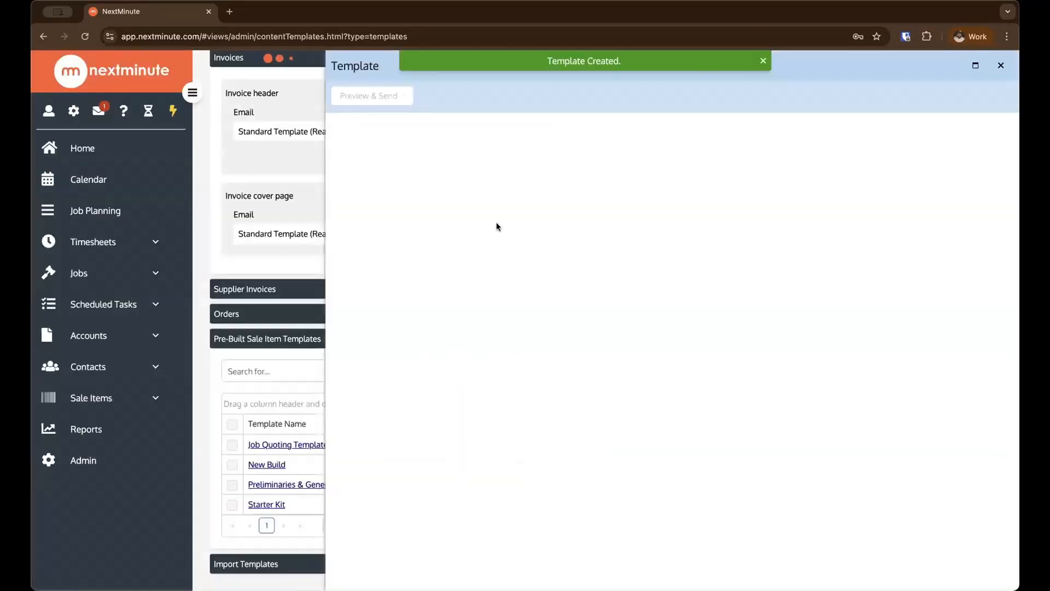
{"action": "left_click", "coordinate": [386, 145]}
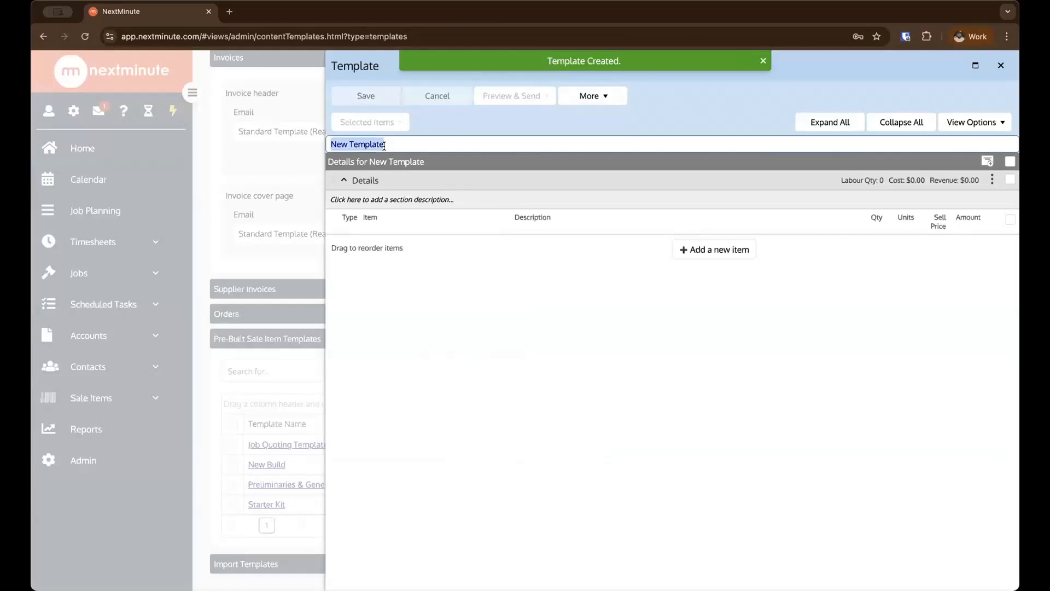
{"action": "type", "text": "O"}
{"action": "type", "text": "nvoicing -"}
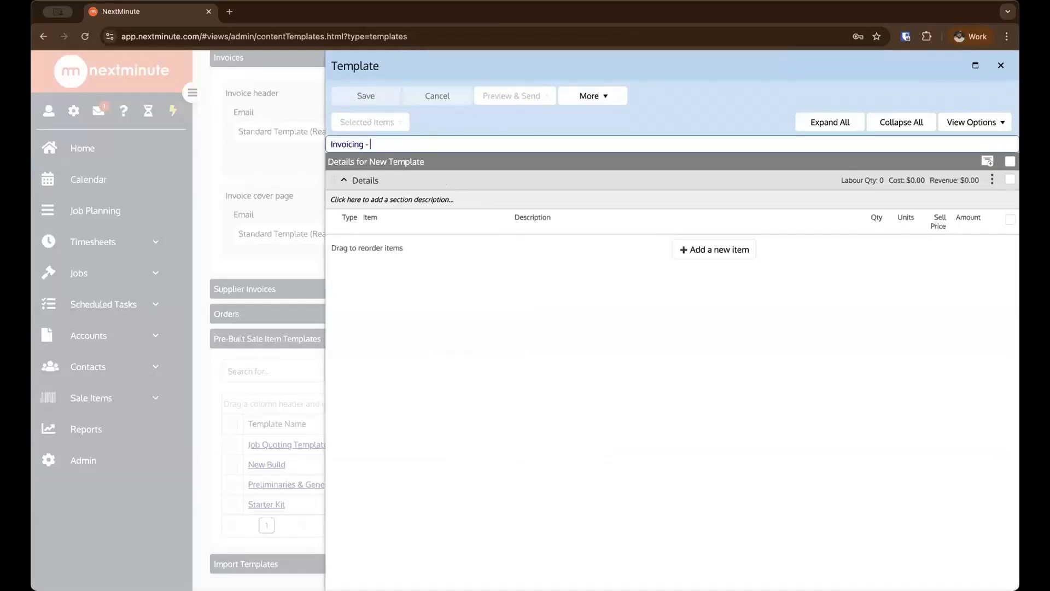
{"action": "type", "text": " Labour and Material"}
{"action": "key", "text": "Return"}
Step: Rename the template's first section as Labour, add a second section named Materials, and save the template
{"action": "left_click", "coordinate": [365, 195]}
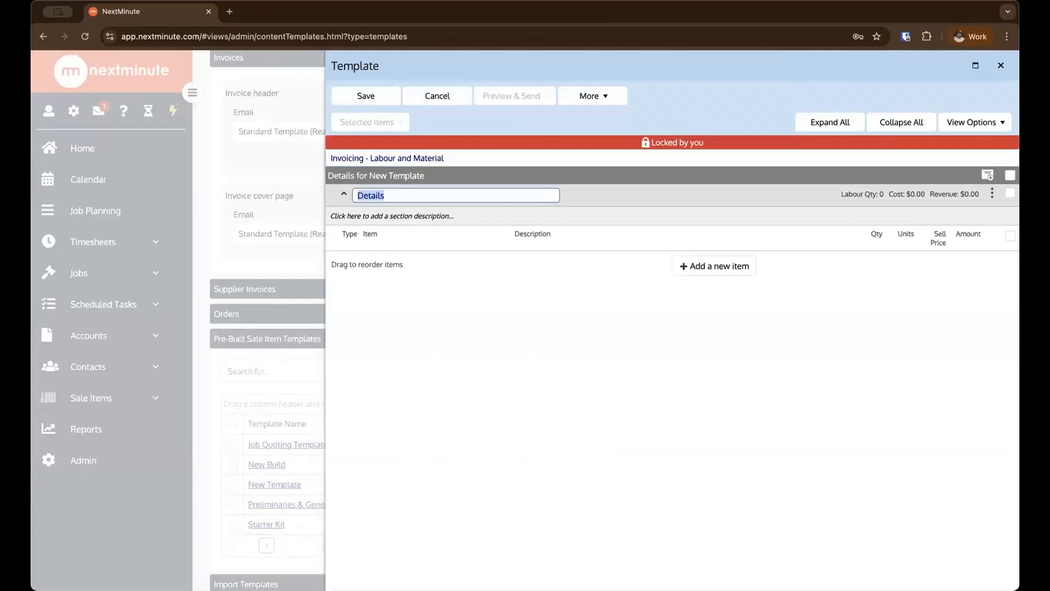
{"action": "type", "text": "Labour"}
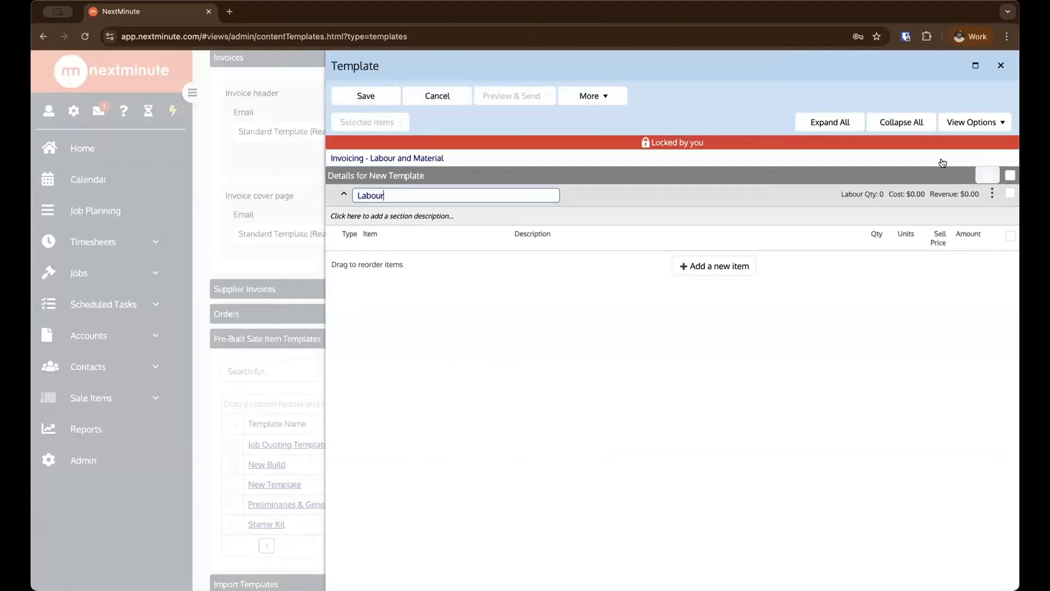
{"action": "left_click", "coordinate": [987, 175]}
{"action": "type", "text": "Materials"}
{"action": "key", "text": "Return"}
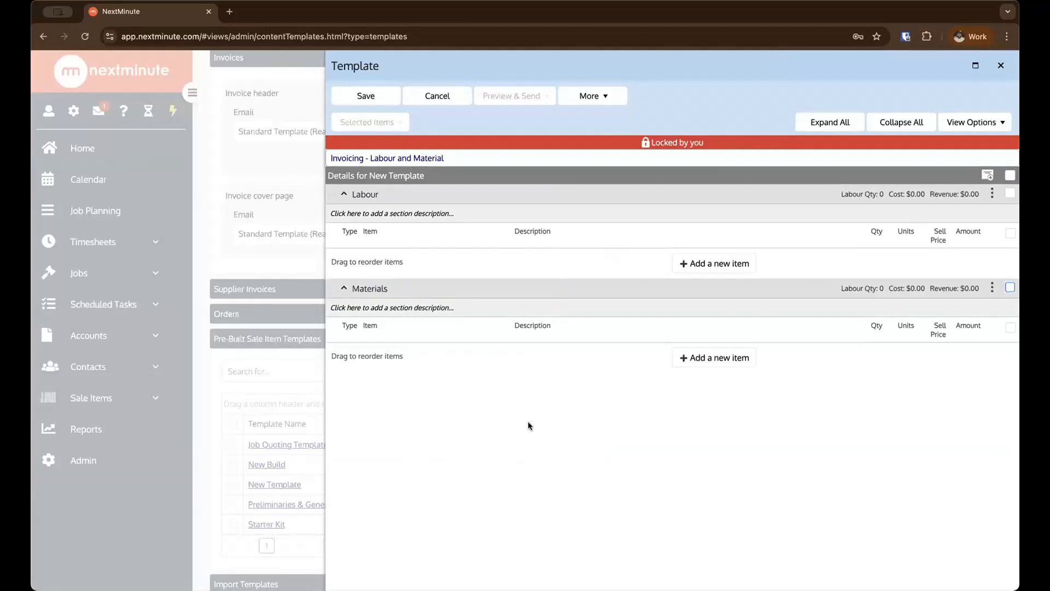
{"action": "left_click", "coordinate": [383, 94]}
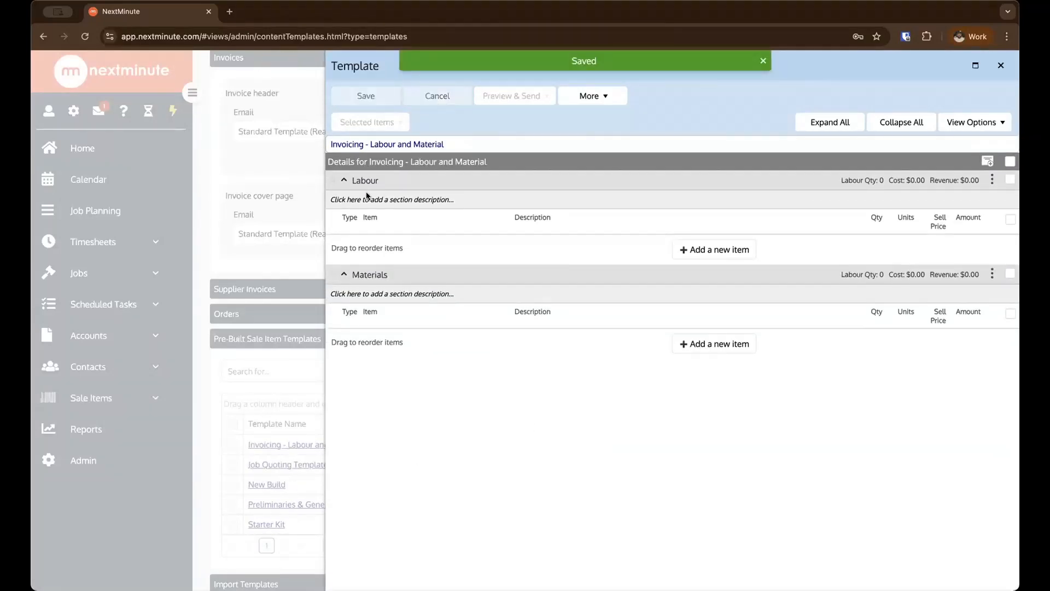
Step: Save the labour and material template once more and close it
{"action": "left_click", "coordinate": [395, 202]}
{"action": "left_click", "coordinate": [439, 321]}
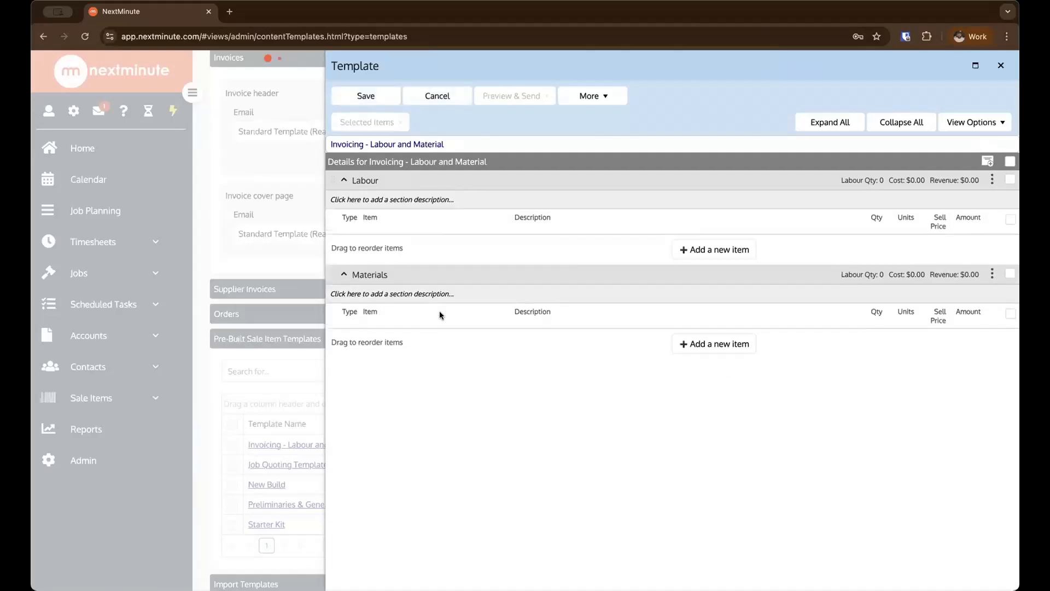
{"action": "left_click", "coordinate": [416, 289]}
{"action": "left_click", "coordinate": [411, 288]}
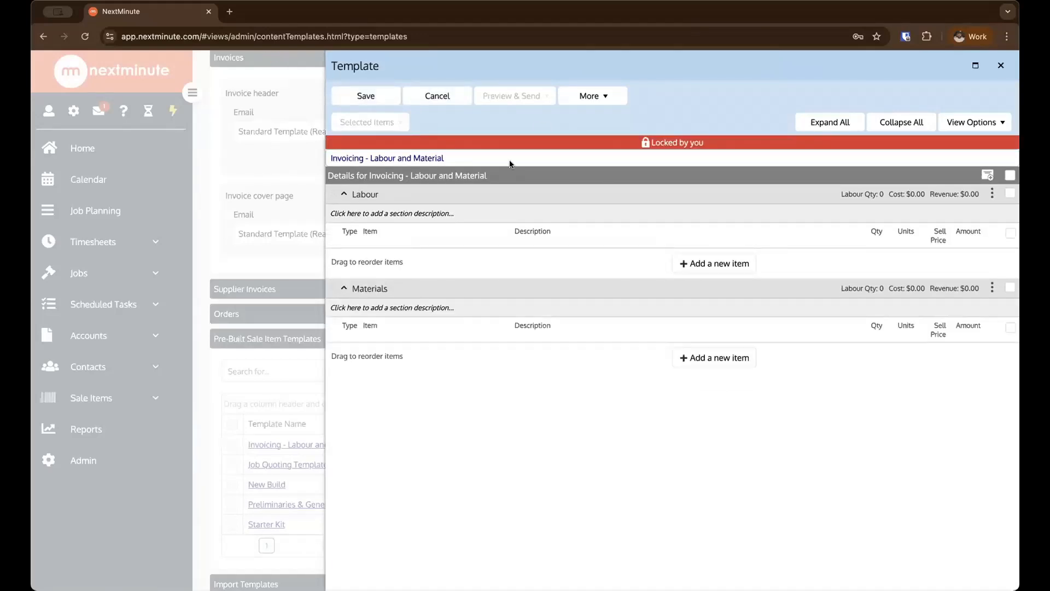
{"action": "left_click", "coordinate": [364, 99]}
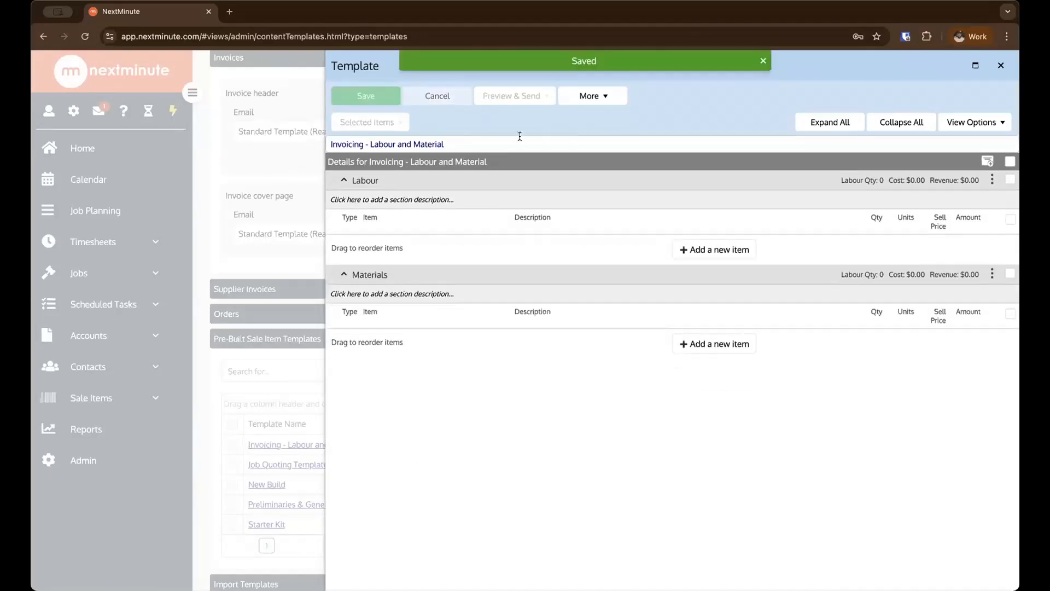
{"action": "left_click", "coordinate": [1000, 66]}
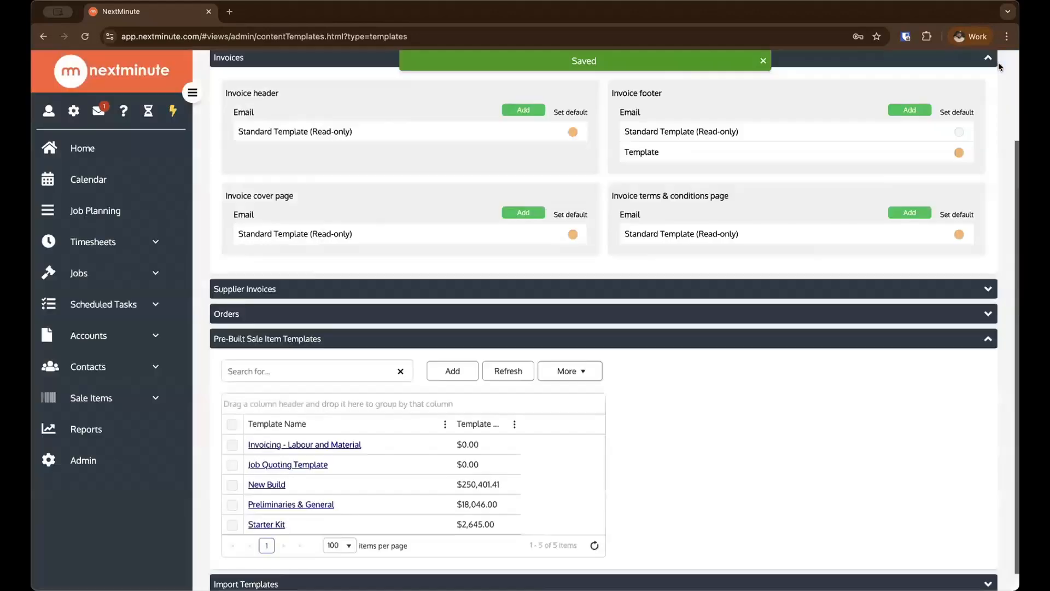
Step: Open the Reno job from the list of all jobs and bring up its invoices
{"action": "left_click", "coordinate": [123, 275]}
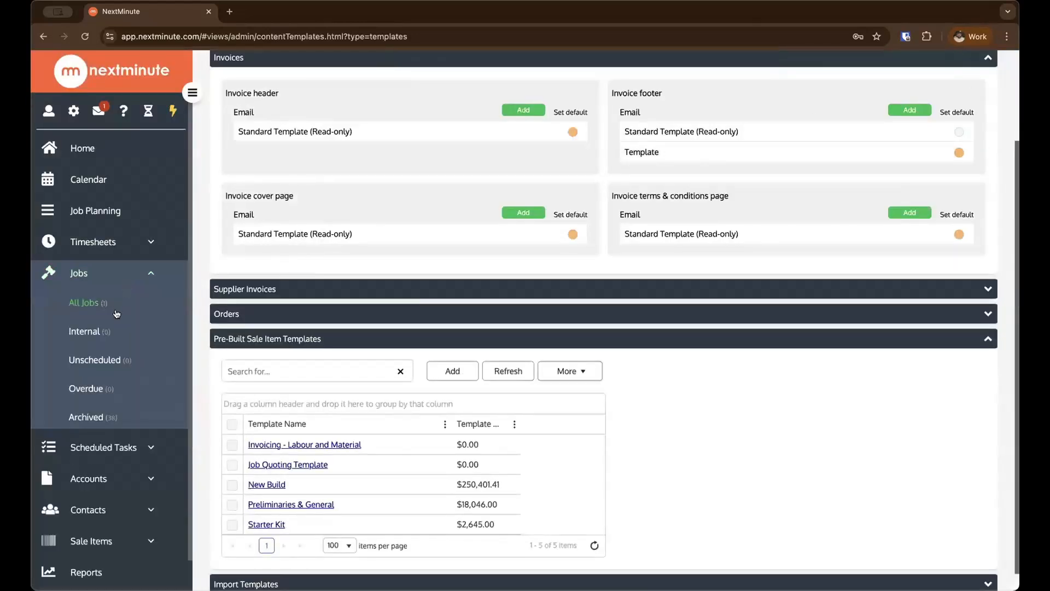
{"action": "left_click", "coordinate": [113, 305]}
{"action": "left_click", "coordinate": [418, 256]}
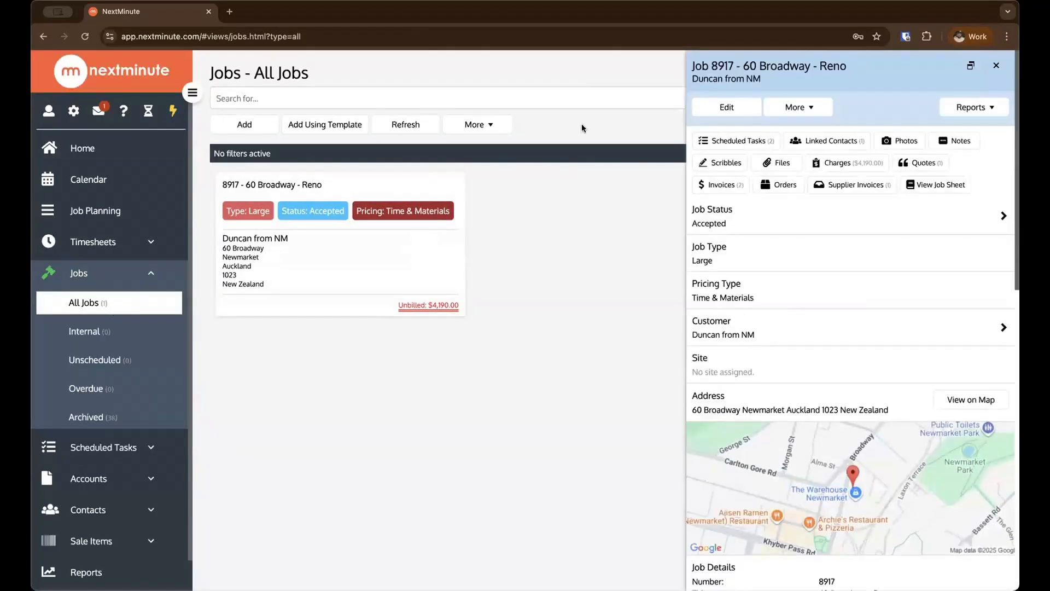
{"action": "left_click", "coordinate": [721, 185]}
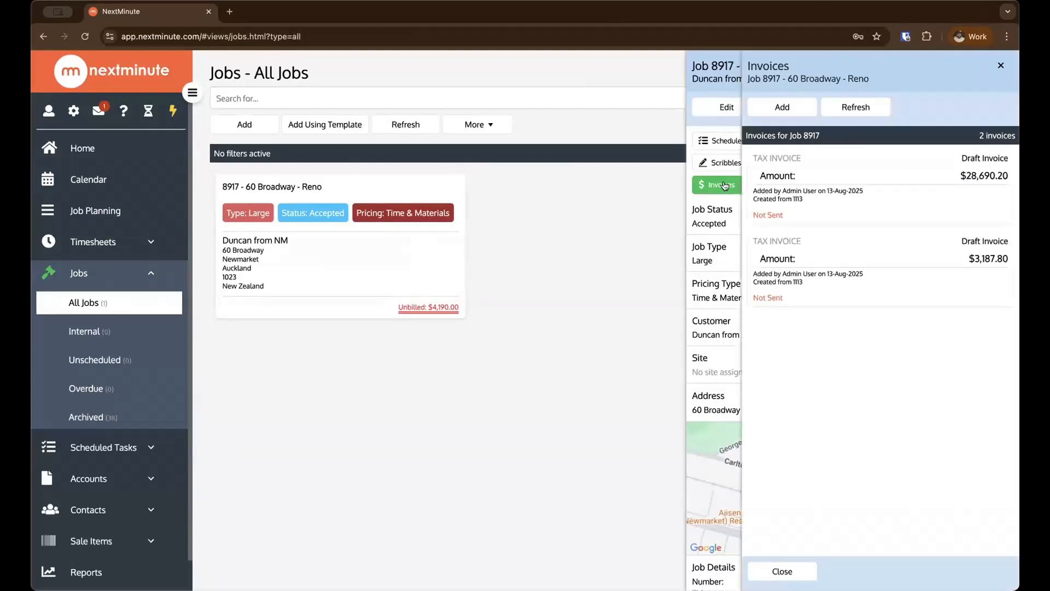
Step: Create an invoice for the job from the pre-built template "Invoicing - Labour and Material", keeping the default invoice details
{"action": "left_click", "coordinate": [798, 106]}
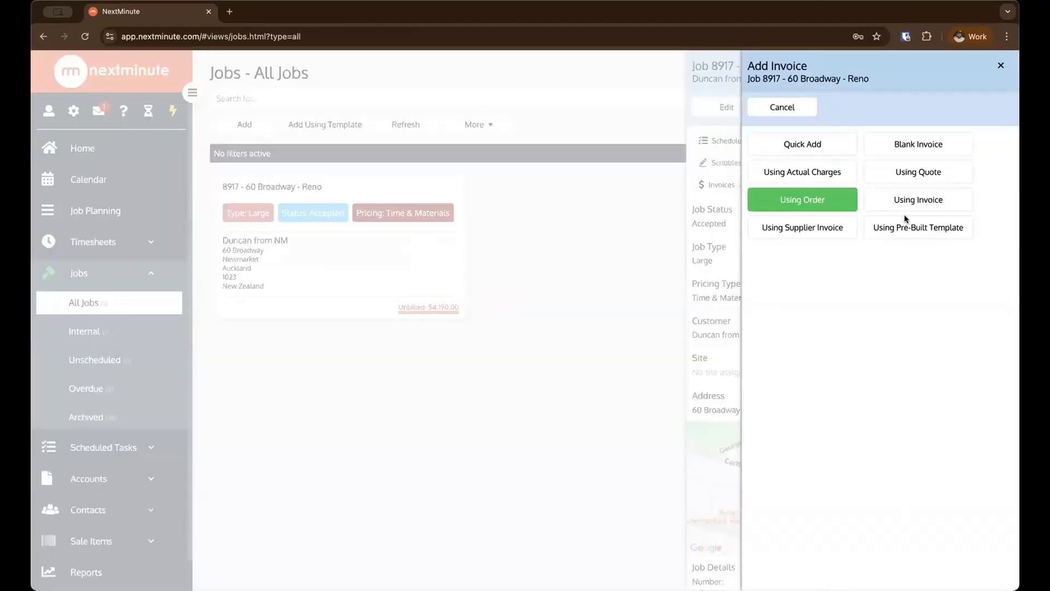
{"action": "left_click", "coordinate": [902, 227]}
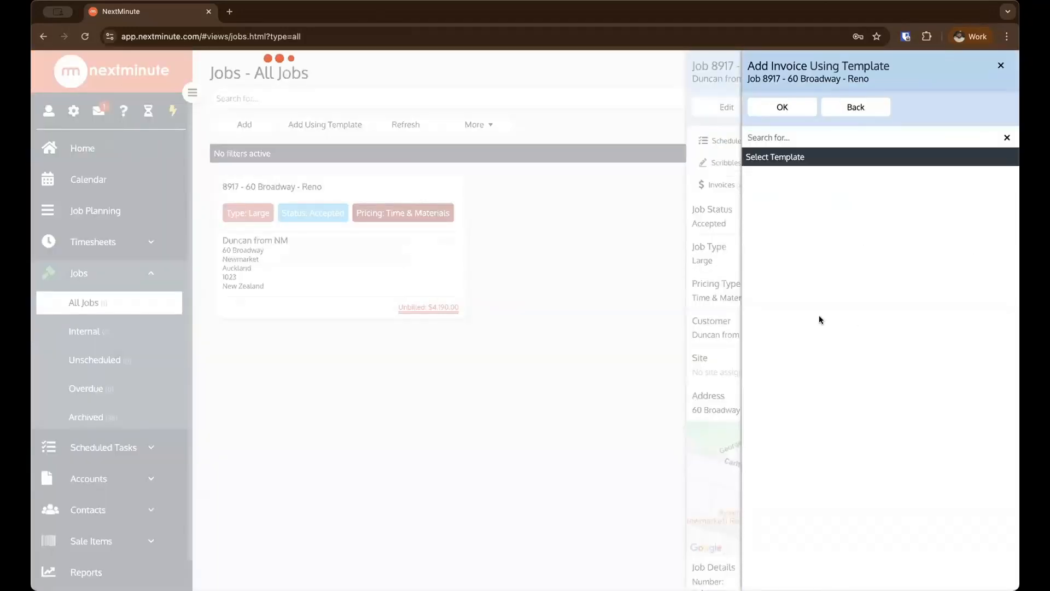
{"action": "left_click", "coordinate": [835, 184]}
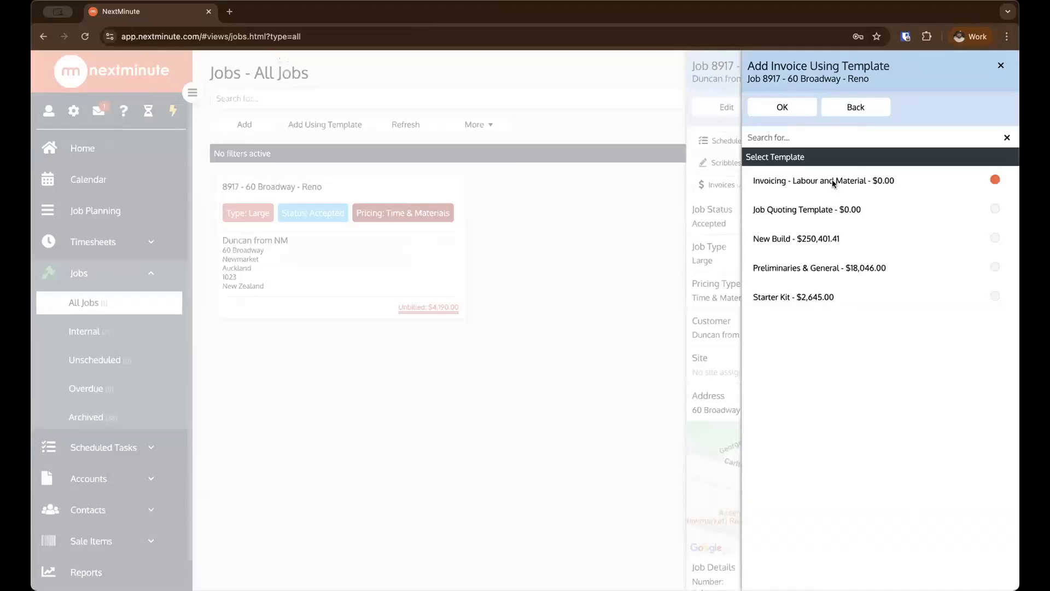
{"action": "left_click", "coordinate": [794, 105]}
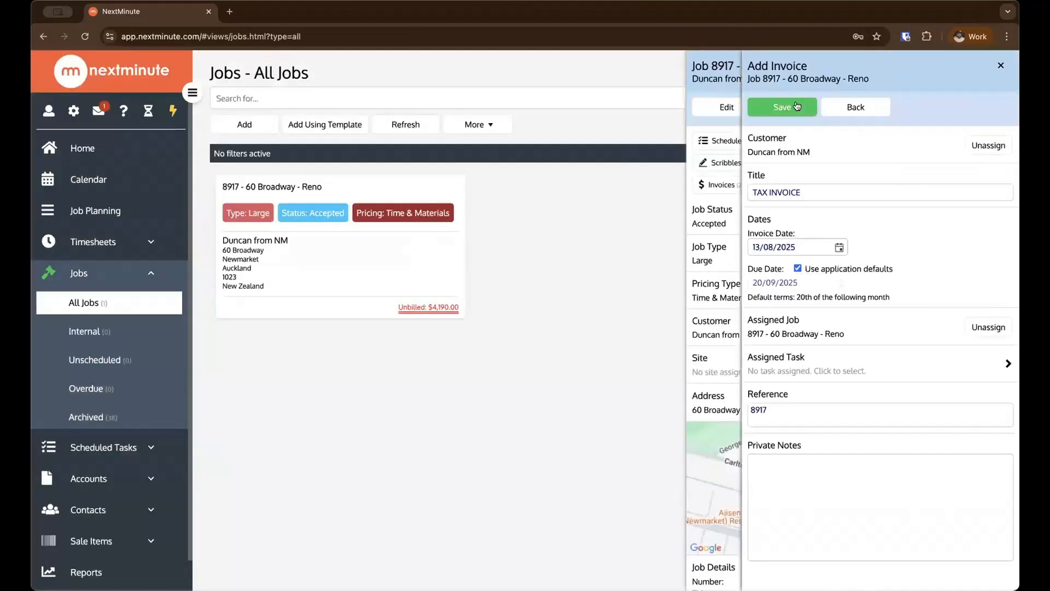
{"action": "left_click", "coordinate": [782, 107]}
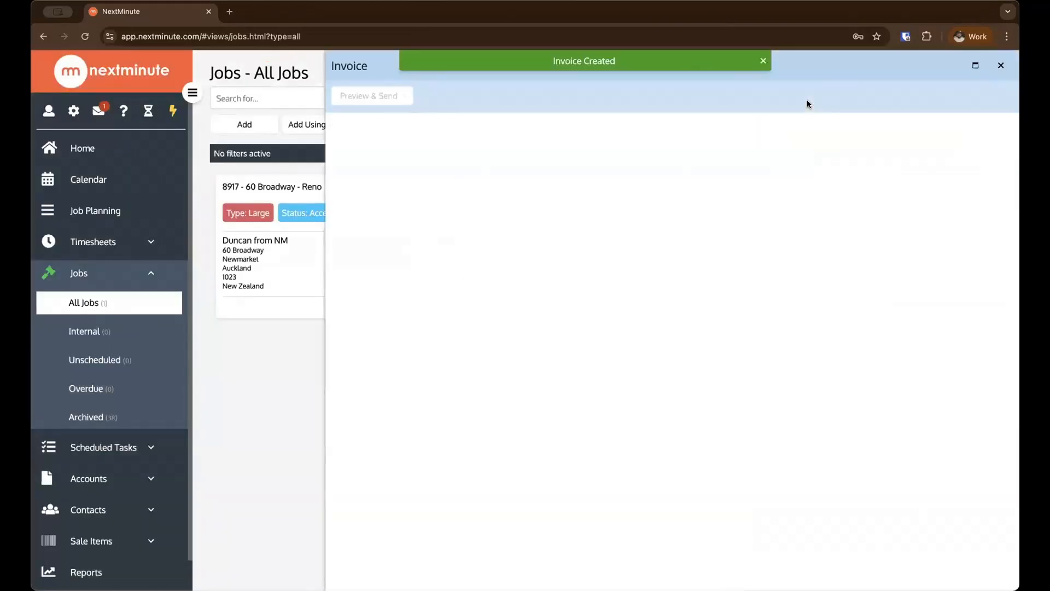
Step: Expand the invoice's Materials section and start an import from actual charges into the Labour section
{"action": "scroll", "coordinate": [530, 161], "scroll_direction": "down", "scroll_amount": 1}
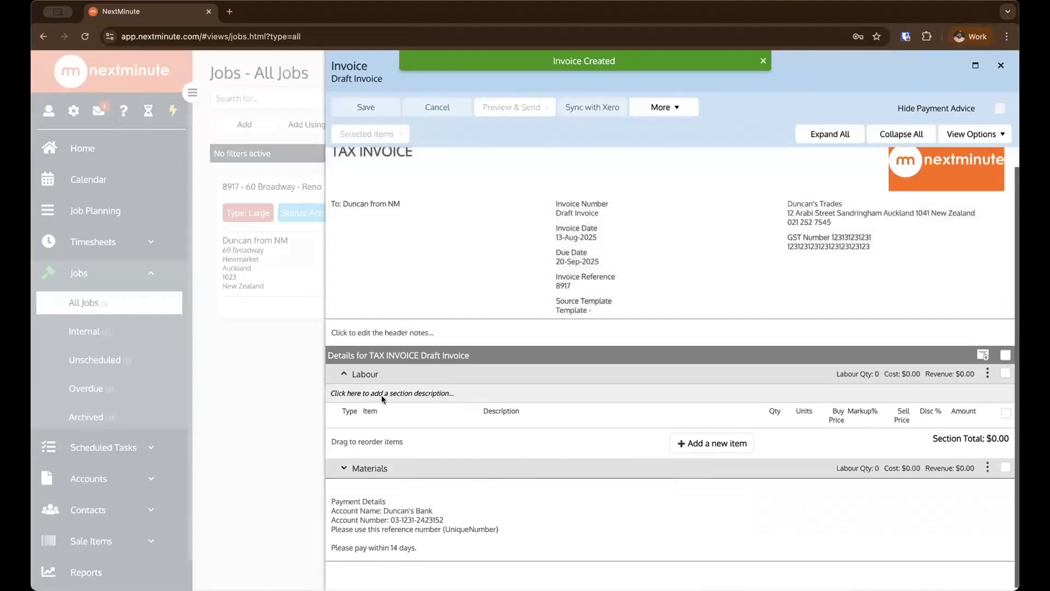
{"action": "left_click", "coordinate": [344, 468]}
{"action": "scroll", "coordinate": [471, 416], "scroll_direction": "down", "scroll_amount": 2}
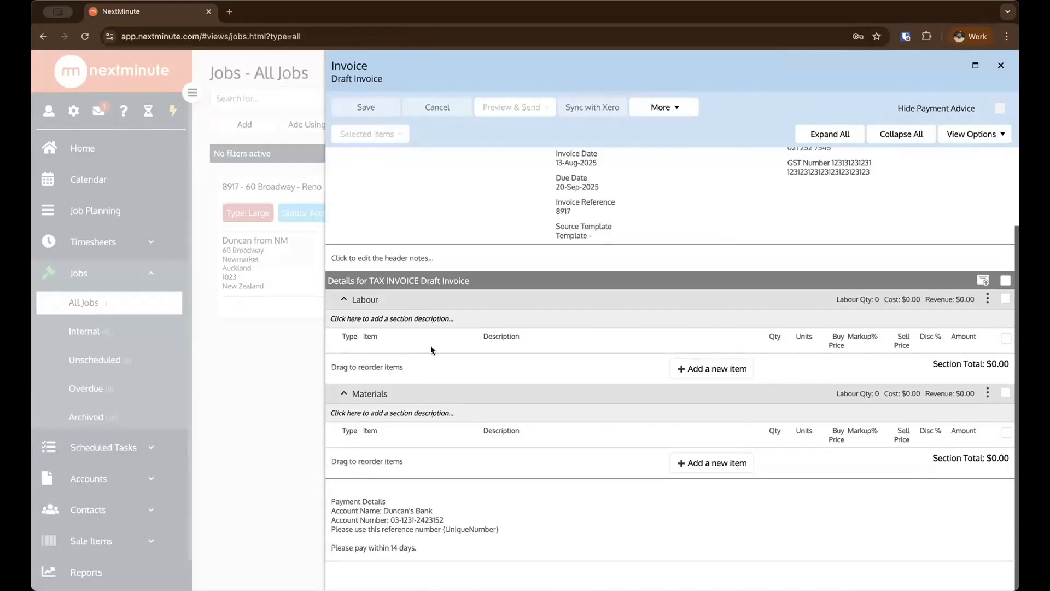
{"action": "left_click", "coordinate": [985, 298]}
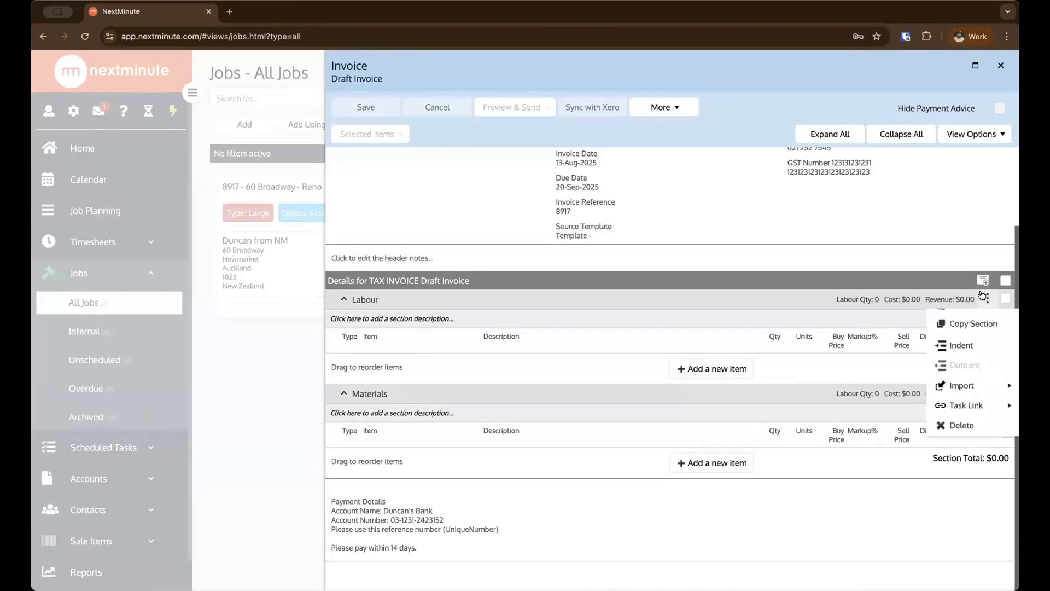
{"action": "mouse_move", "coordinate": [965, 398]}
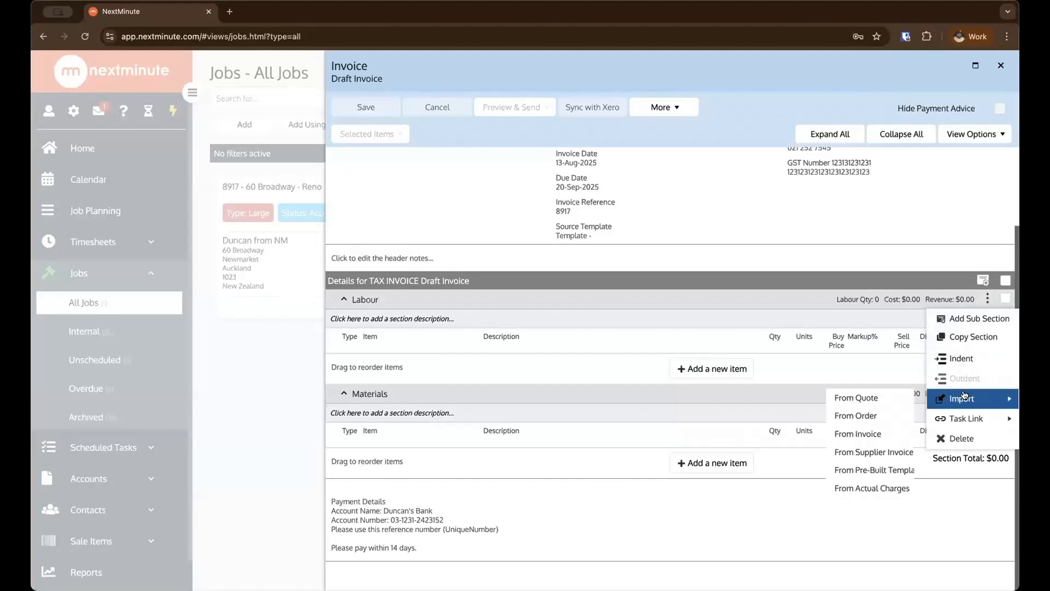
{"action": "left_click", "coordinate": [845, 490]}
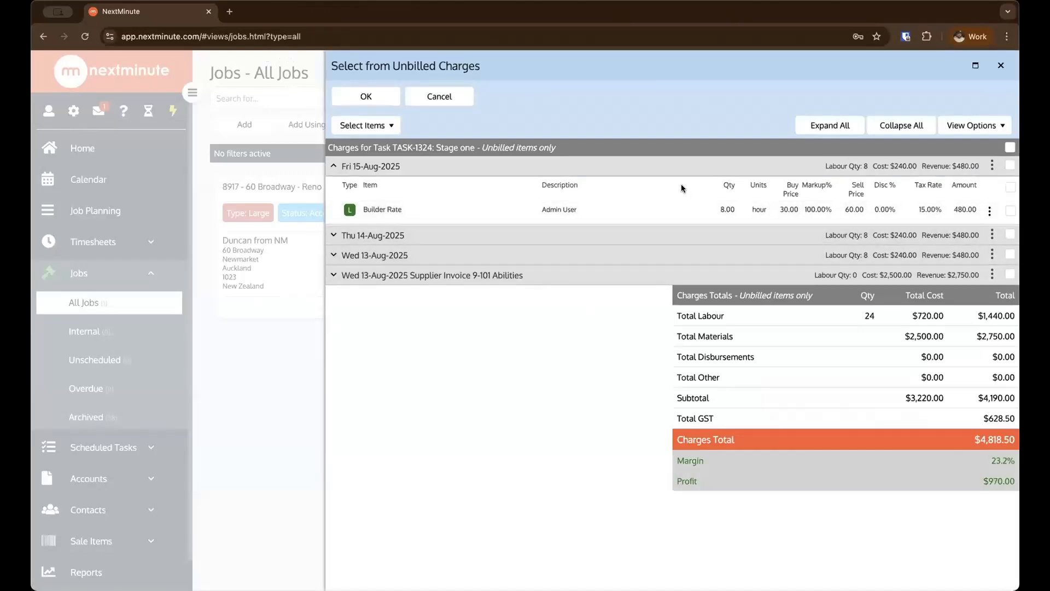
Step: Select all labour items among the unbilled charges and add only those to the invoice, combined into one section
{"action": "left_click", "coordinate": [383, 126]}
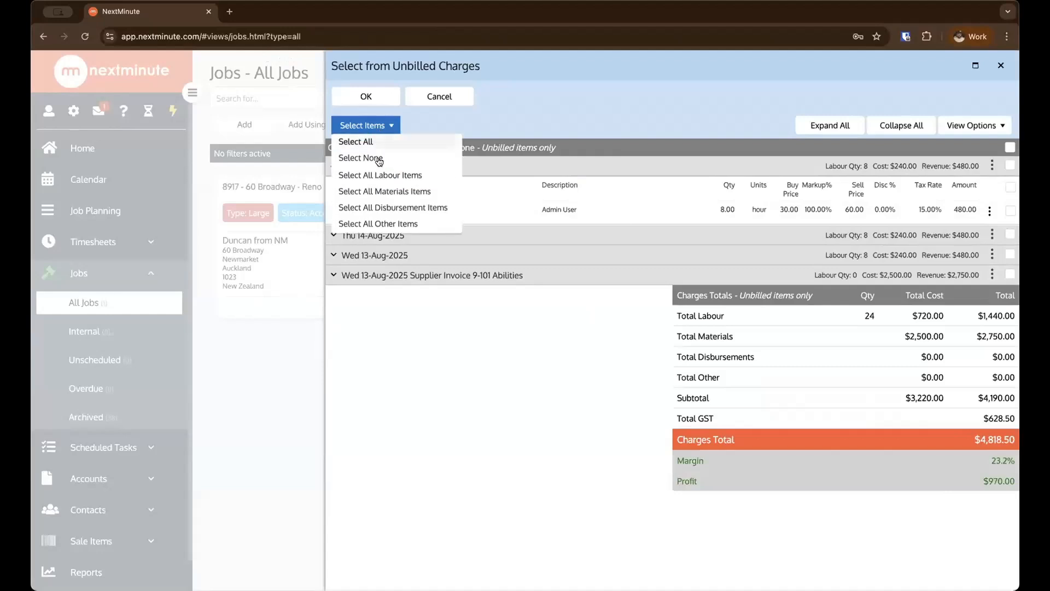
{"action": "left_click", "coordinate": [379, 175]}
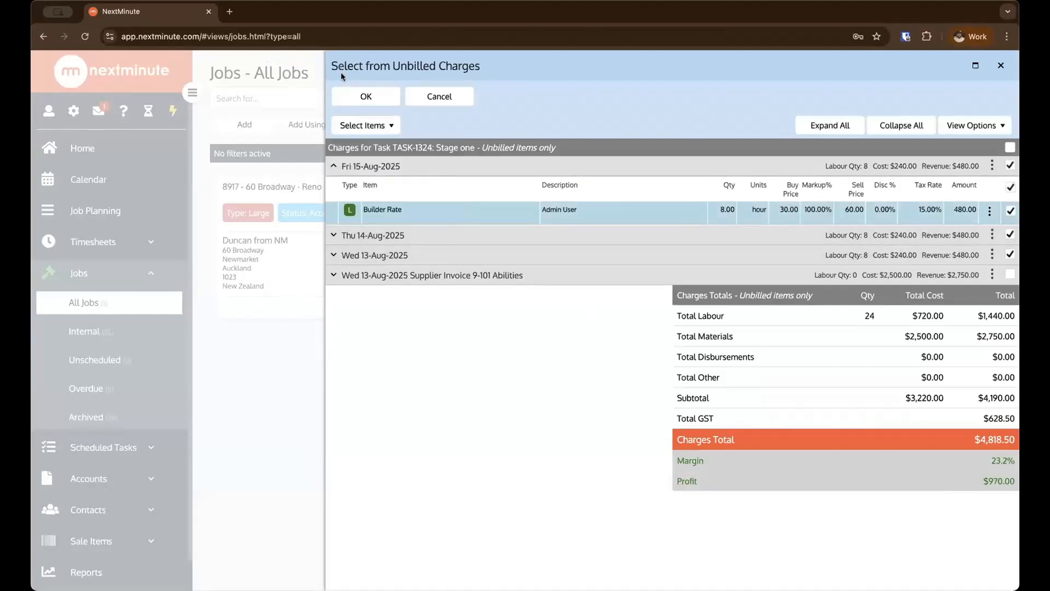
{"action": "left_click", "coordinate": [363, 94]}
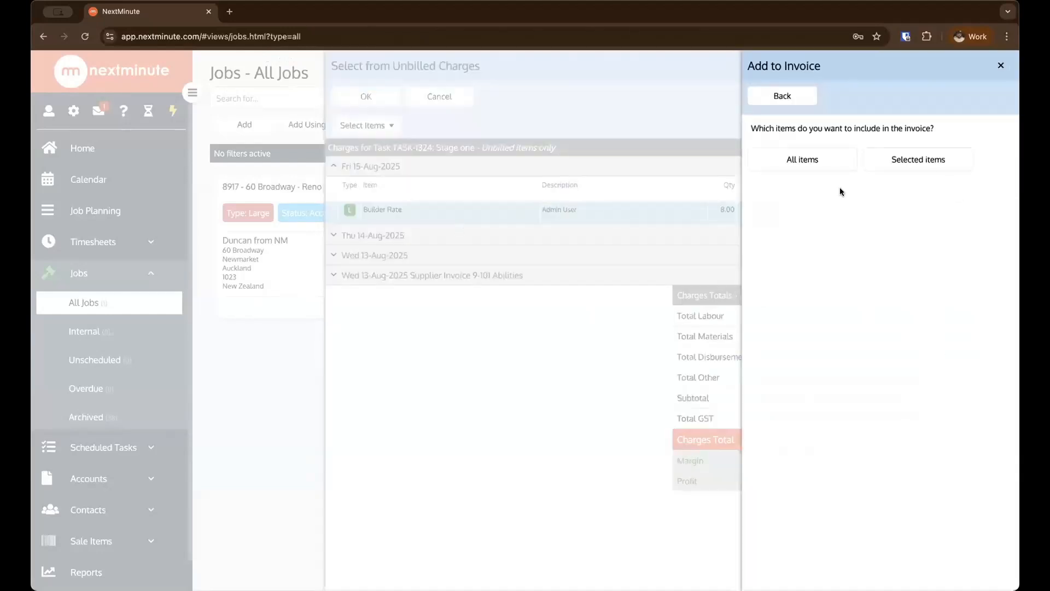
{"action": "left_click", "coordinate": [915, 163]}
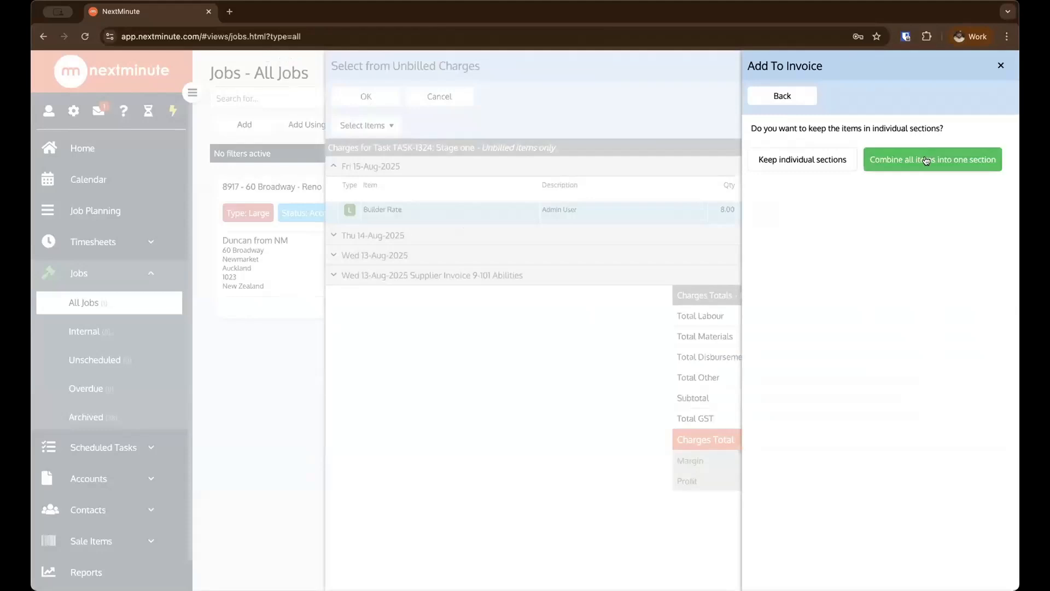
{"action": "left_click", "coordinate": [927, 160]}
{"action": "left_click", "coordinate": [781, 159]}
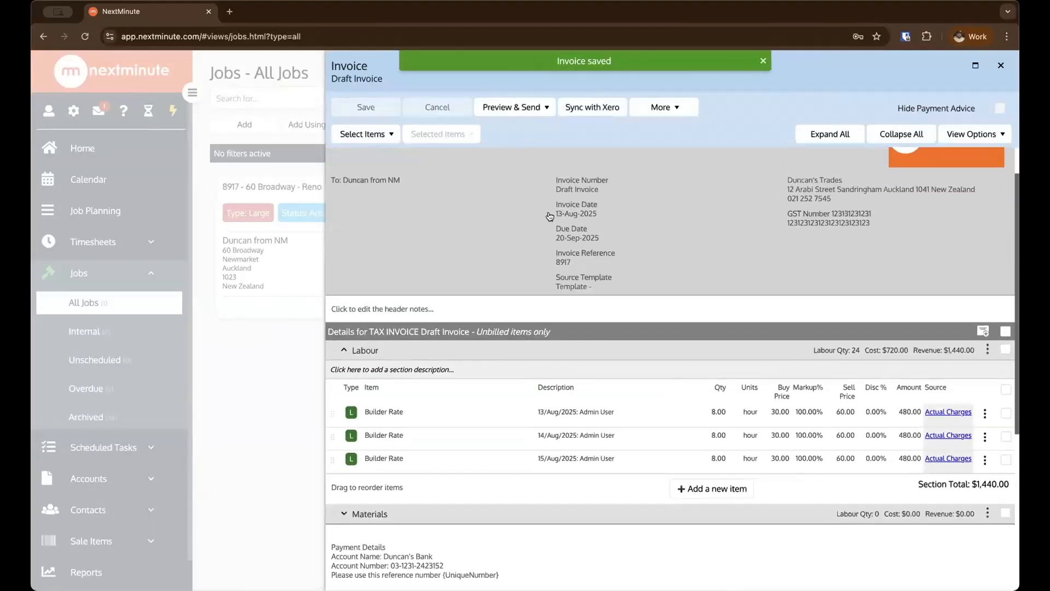
Step: Expand the invoice's Materials section and start an import from actual charges into it
{"action": "scroll", "coordinate": [550, 217], "scroll_direction": "down", "scroll_amount": 2}
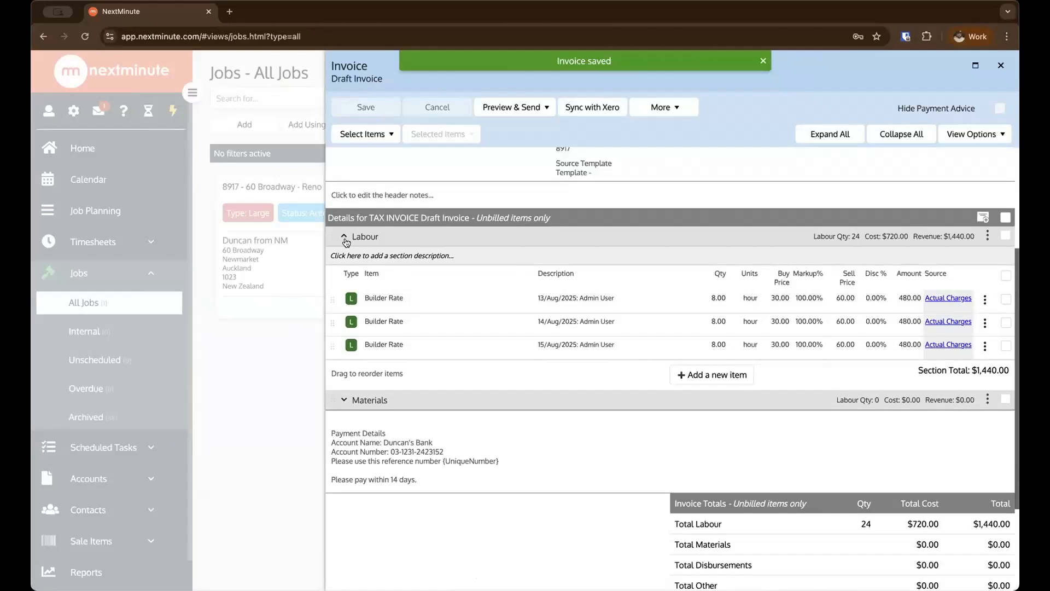
{"action": "scroll", "coordinate": [716, 329], "scroll_direction": "down", "scroll_amount": 2}
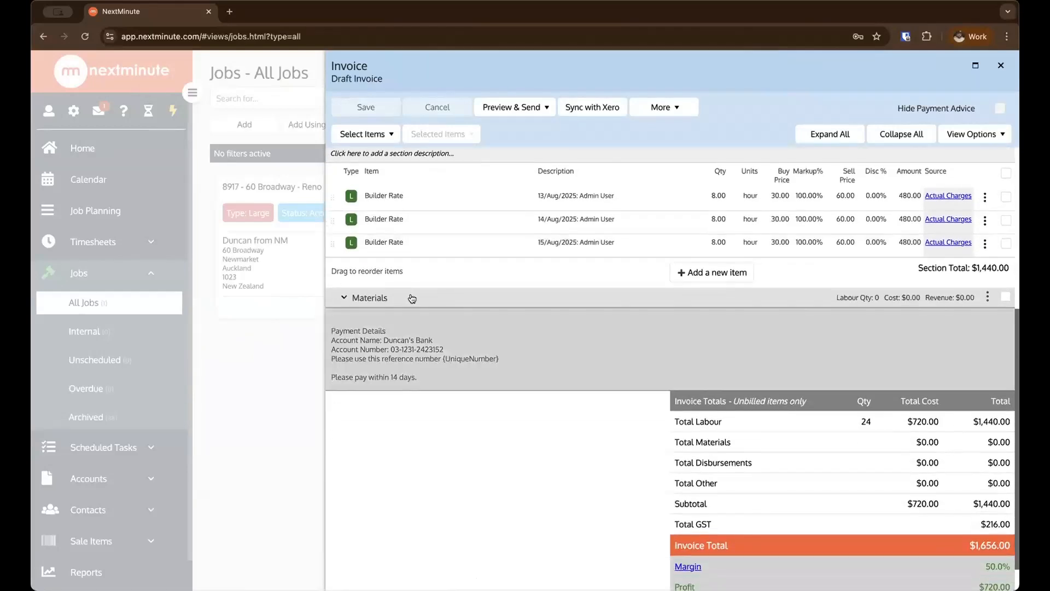
{"action": "left_click", "coordinate": [705, 300]}
{"action": "left_click", "coordinate": [987, 298]}
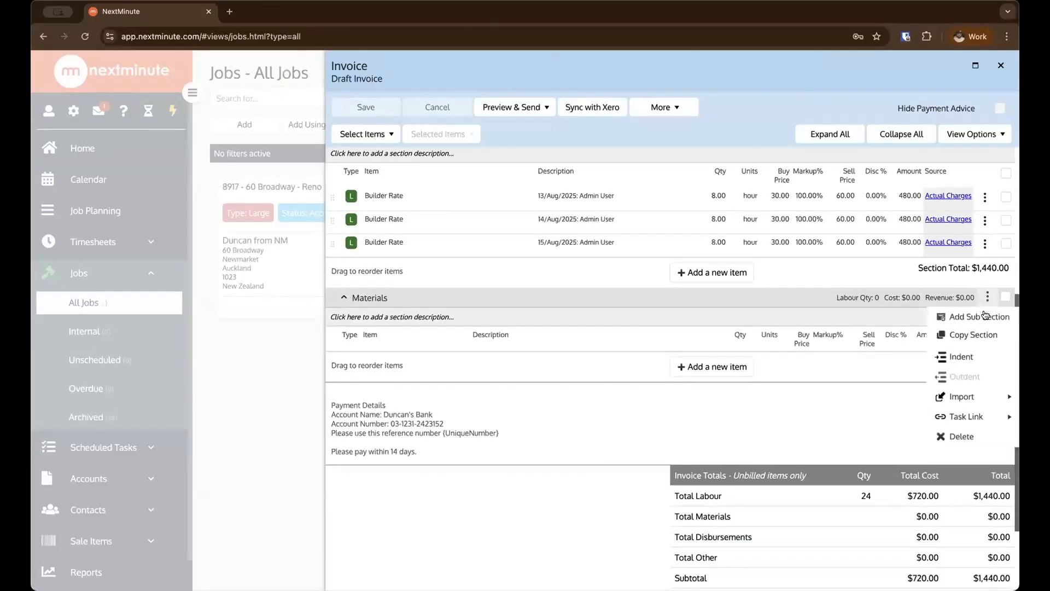
{"action": "mouse_move", "coordinate": [962, 396]}
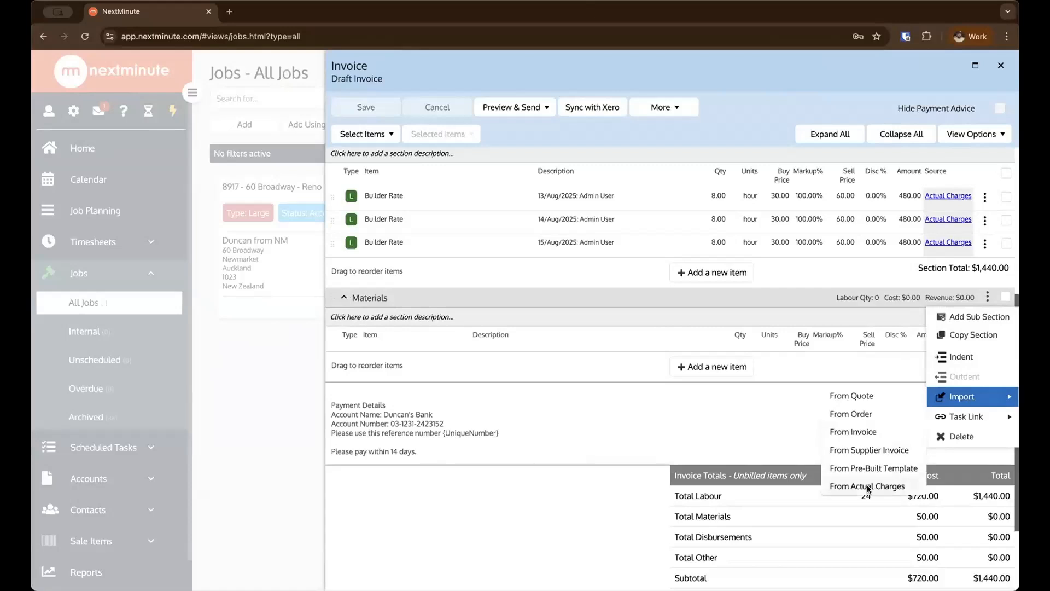
{"action": "left_click", "coordinate": [869, 485]}
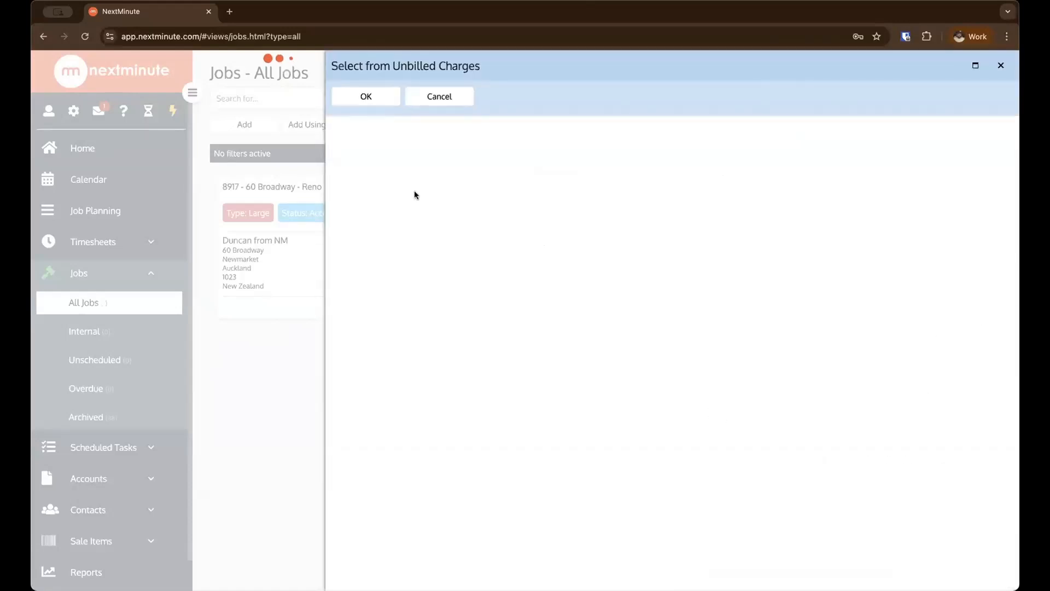
Step: Add only the selected supplier invoice materials charge to the invoice, and expand the Materials section to show it
{"action": "left_click", "coordinate": [1009, 185]}
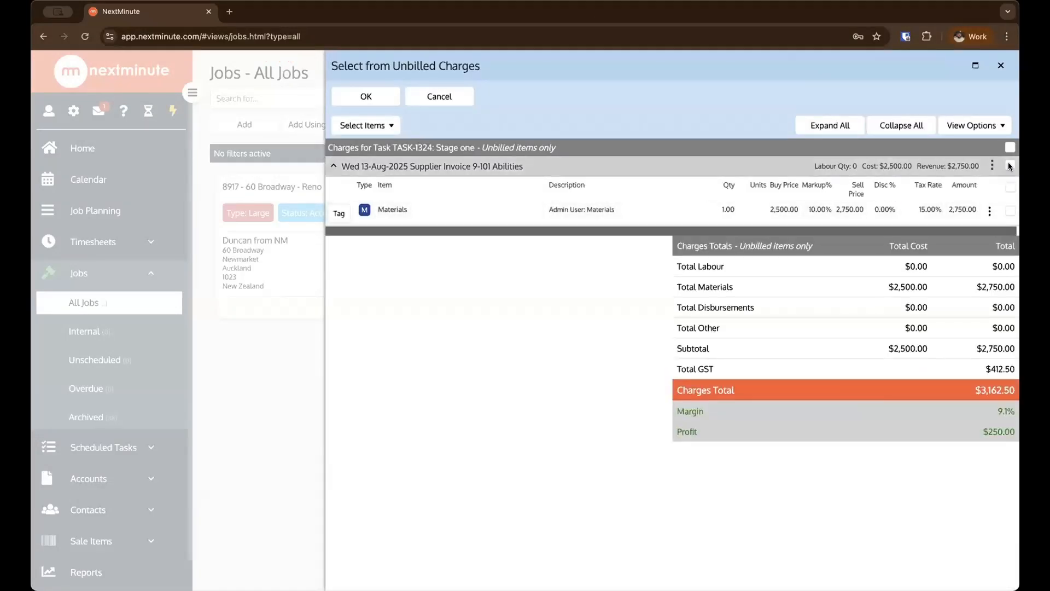
{"action": "left_click", "coordinate": [375, 97]}
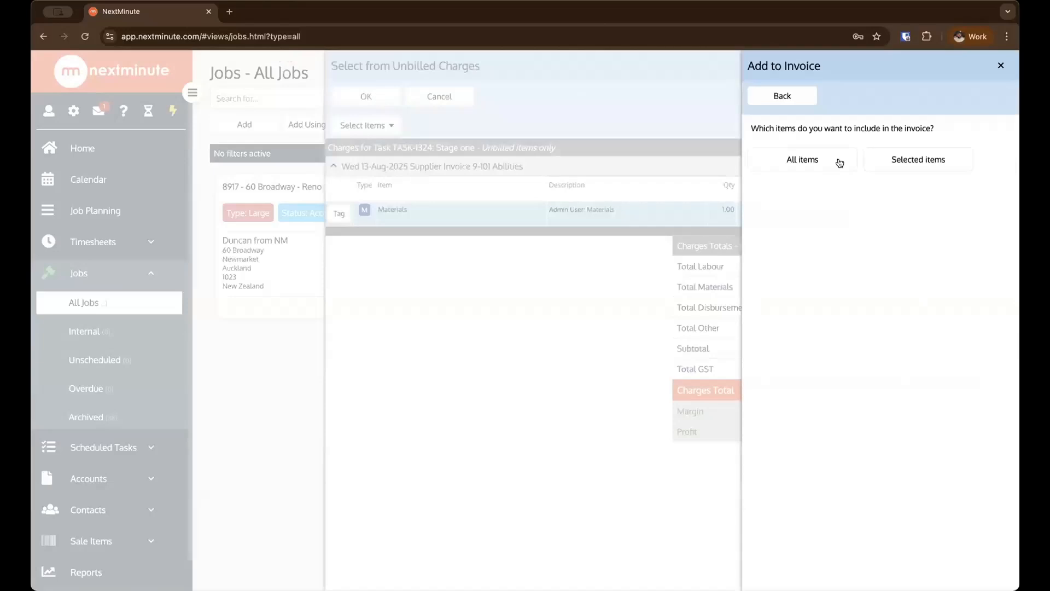
{"action": "left_click", "coordinate": [895, 152]}
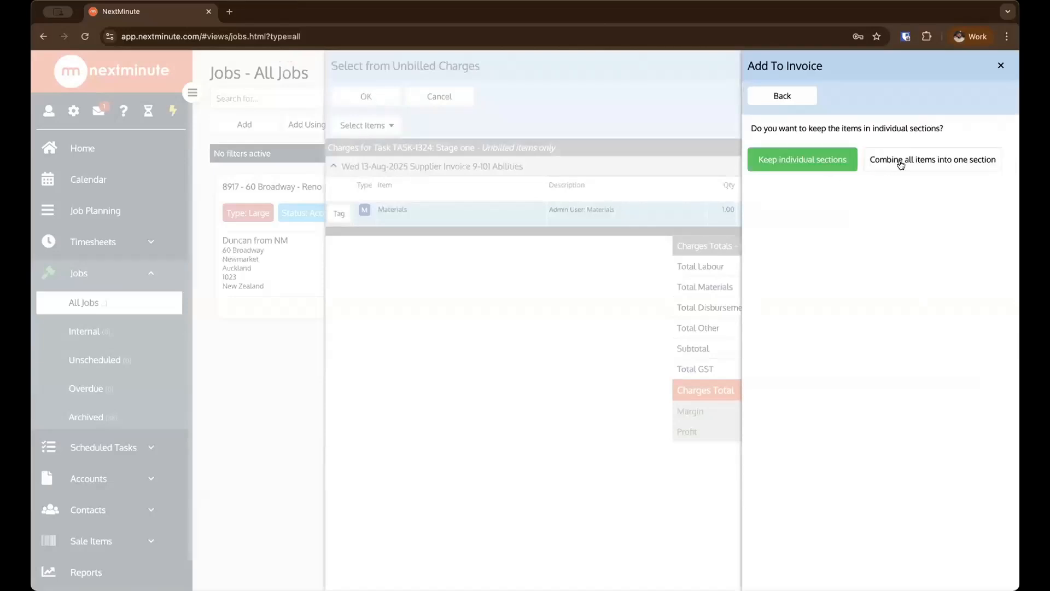
{"action": "left_click", "coordinate": [826, 163]}
{"action": "left_click", "coordinate": [798, 158]}
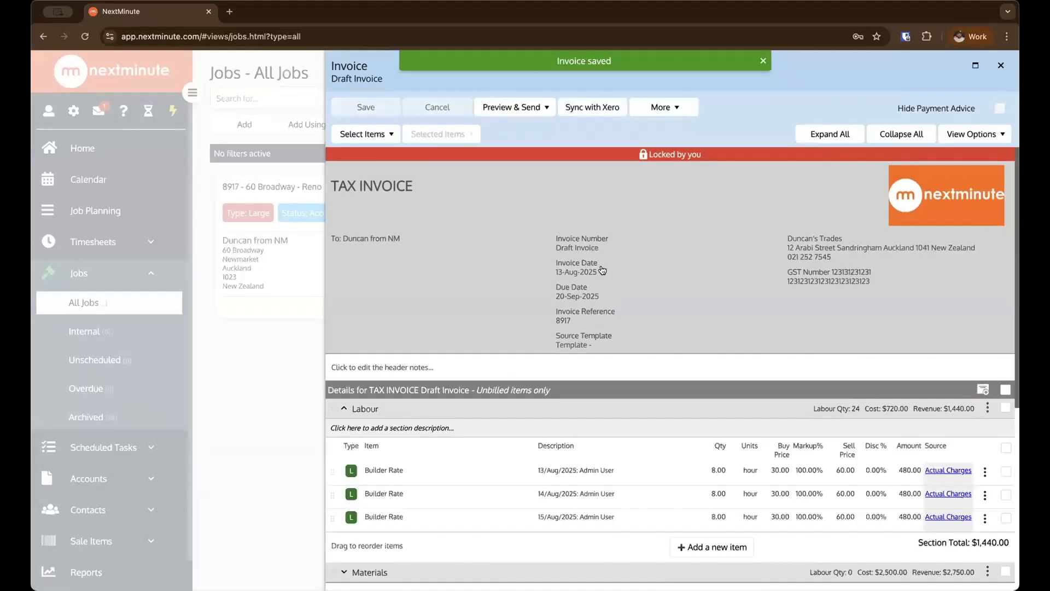
{"action": "scroll", "coordinate": [601, 272], "scroll_direction": "down", "scroll_amount": 4}
{"action": "left_click", "coordinate": [334, 359]}
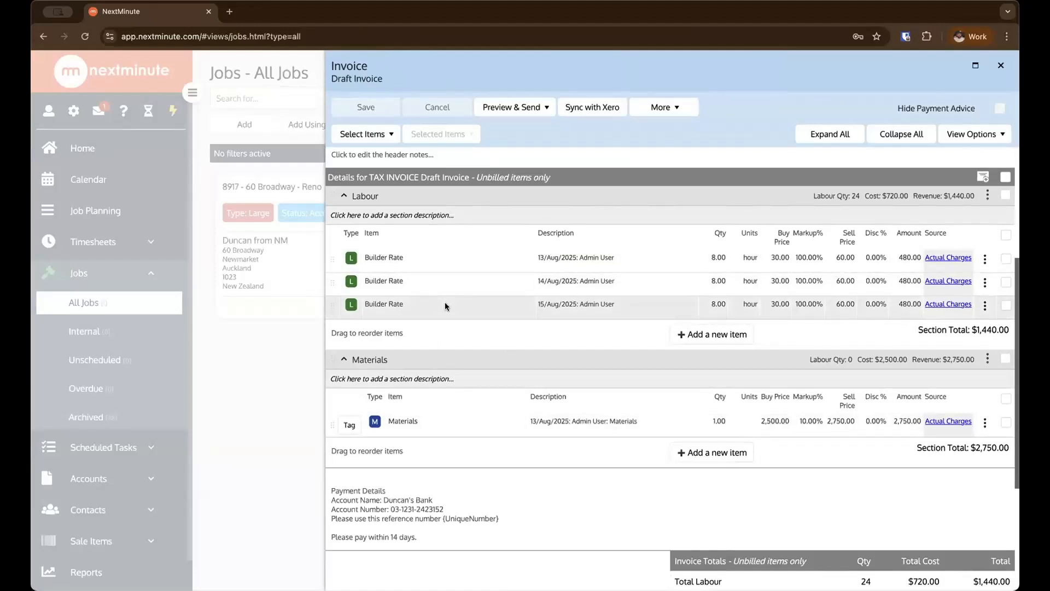
Step: Set the print options to hide all line items in all sections, saving this as the default for all invoices
{"action": "left_click", "coordinate": [513, 107]}
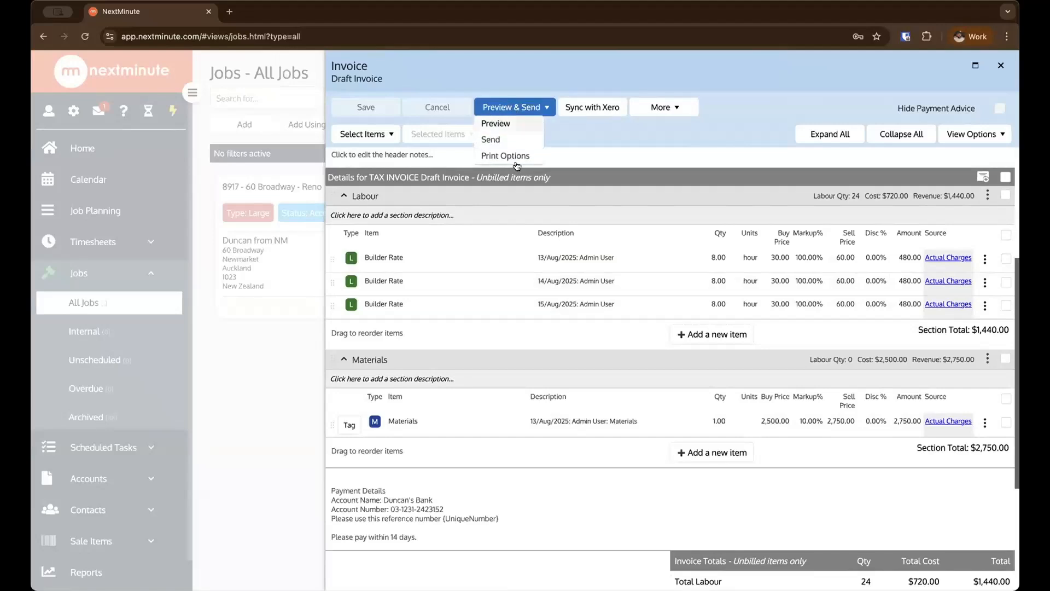
{"action": "left_click", "coordinate": [516, 162]}
{"action": "left_click", "coordinate": [723, 213]}
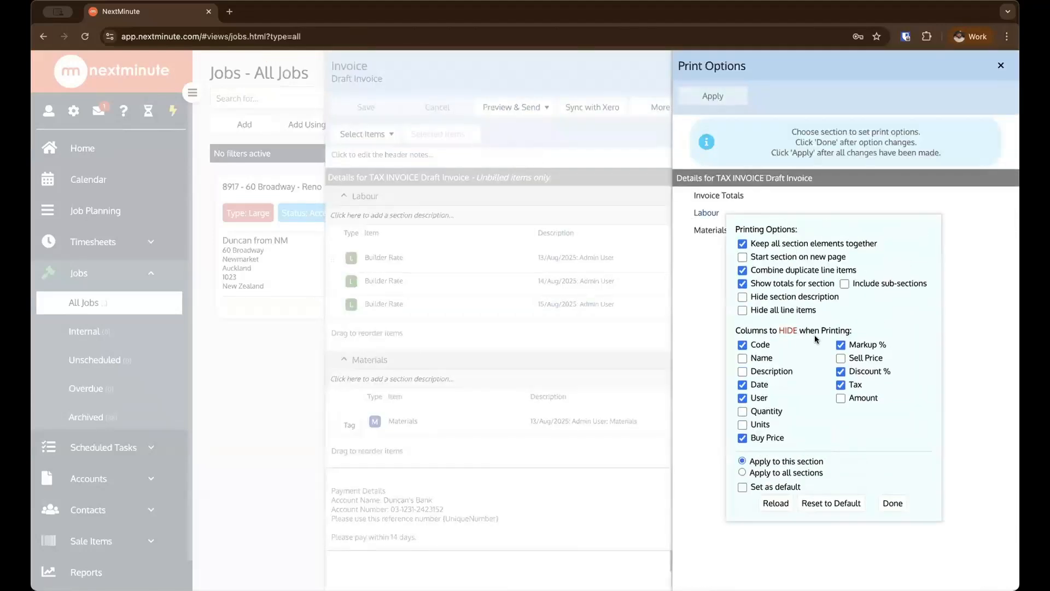
{"action": "left_click", "coordinate": [743, 311]}
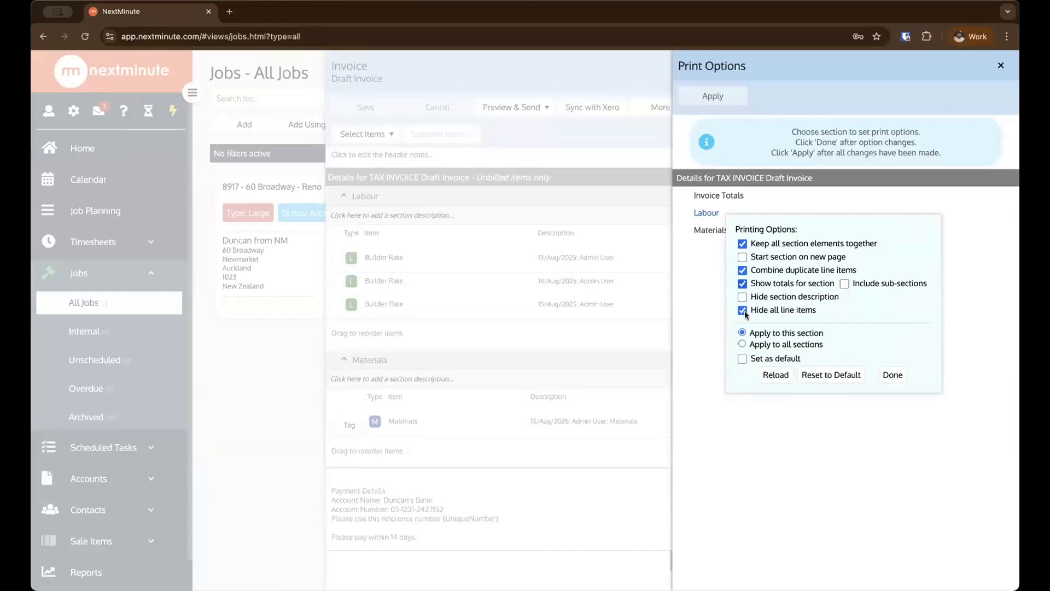
{"action": "left_click", "coordinate": [751, 344]}
{"action": "left_click", "coordinate": [750, 359]}
{"action": "left_click", "coordinate": [892, 374]}
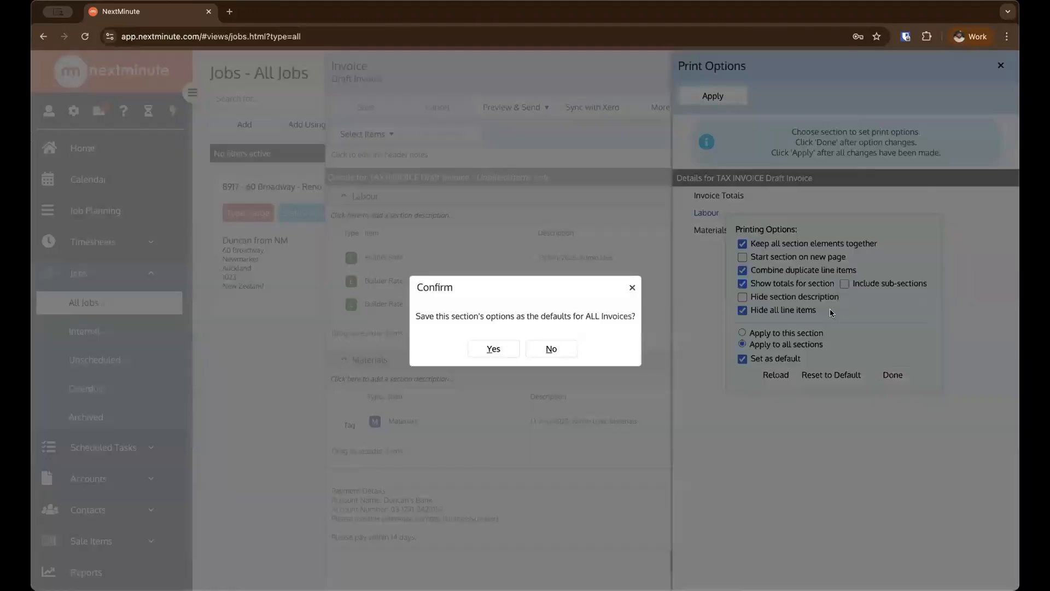
{"action": "left_click", "coordinate": [510, 353]}
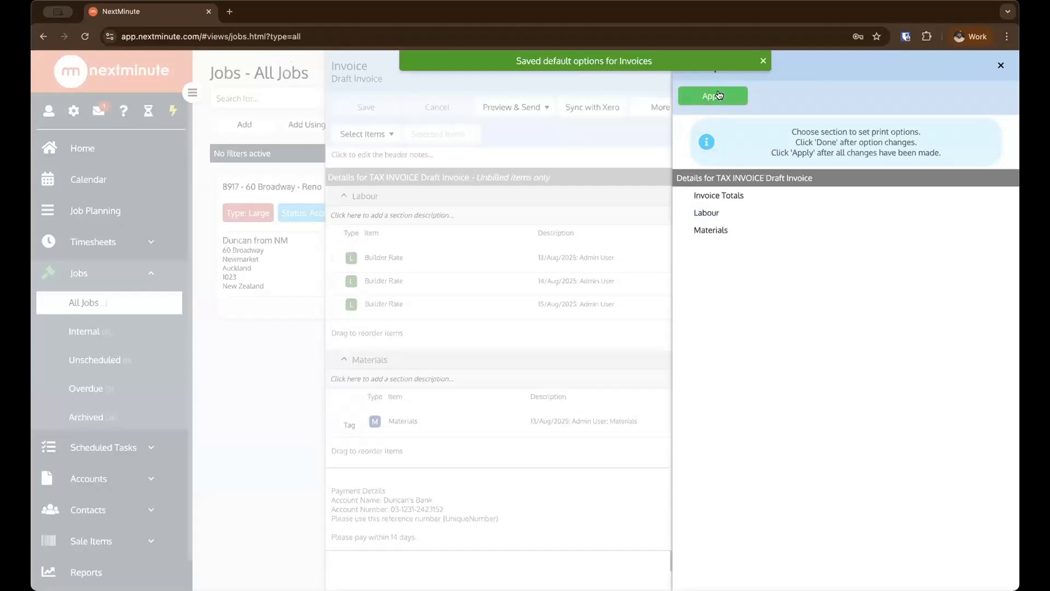
{"action": "left_click", "coordinate": [712, 97]}
Step: Save the invoice changes and preview the printed invoice, closing both to return to the job's invoice list
{"action": "left_click", "coordinate": [512, 107]}
{"action": "left_click", "coordinate": [506, 125]}
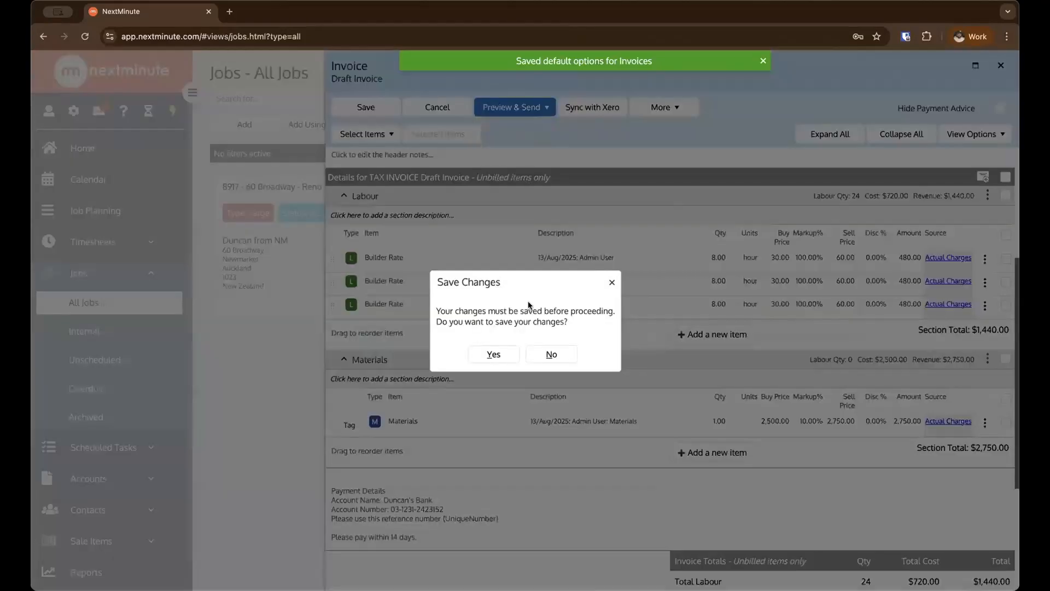
{"action": "left_click", "coordinate": [495, 353]}
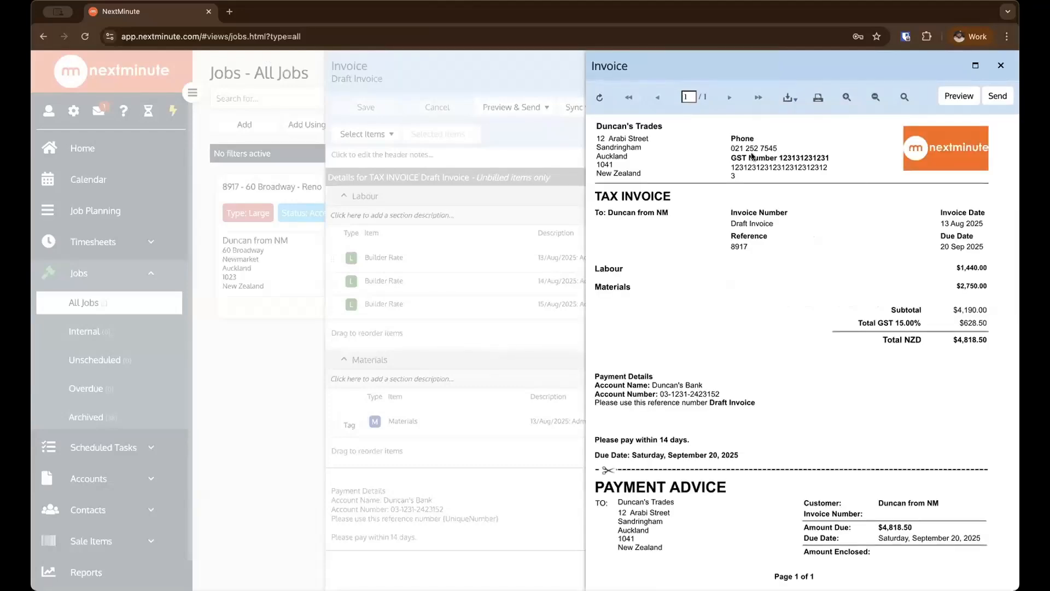
{"action": "left_click", "coordinate": [995, 64]}
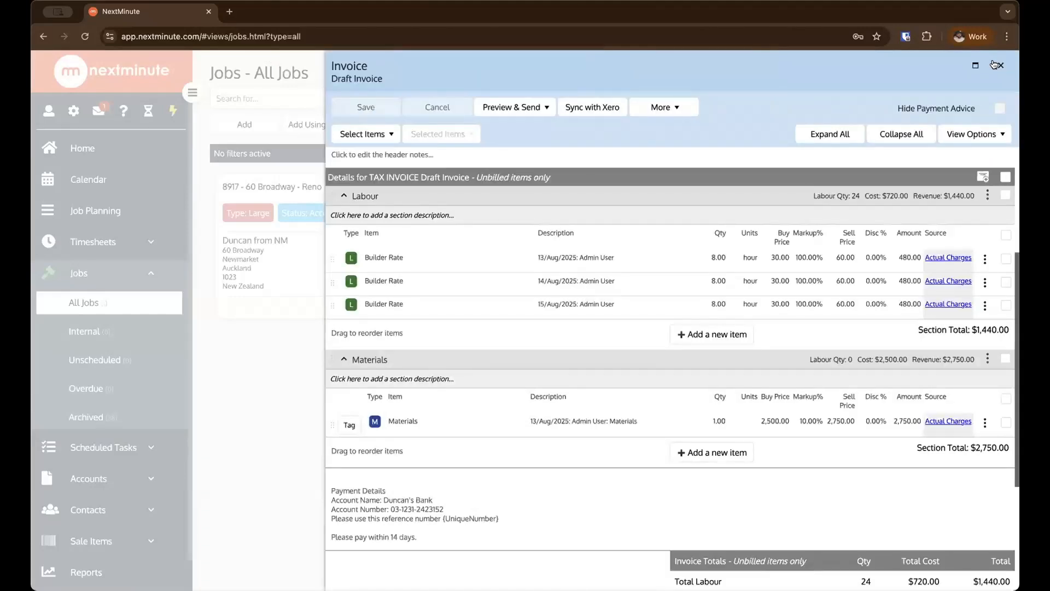
{"action": "left_click", "coordinate": [996, 65]}
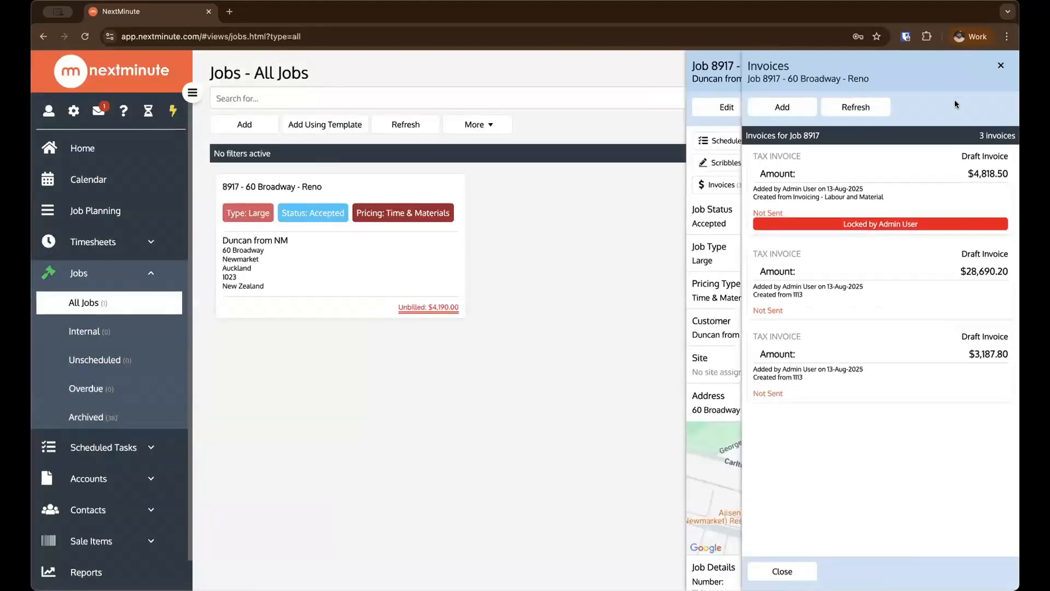
Step: Reopen the labour and material invoice and review its header, sections, totals and margin
{"action": "left_click", "coordinate": [846, 193]}
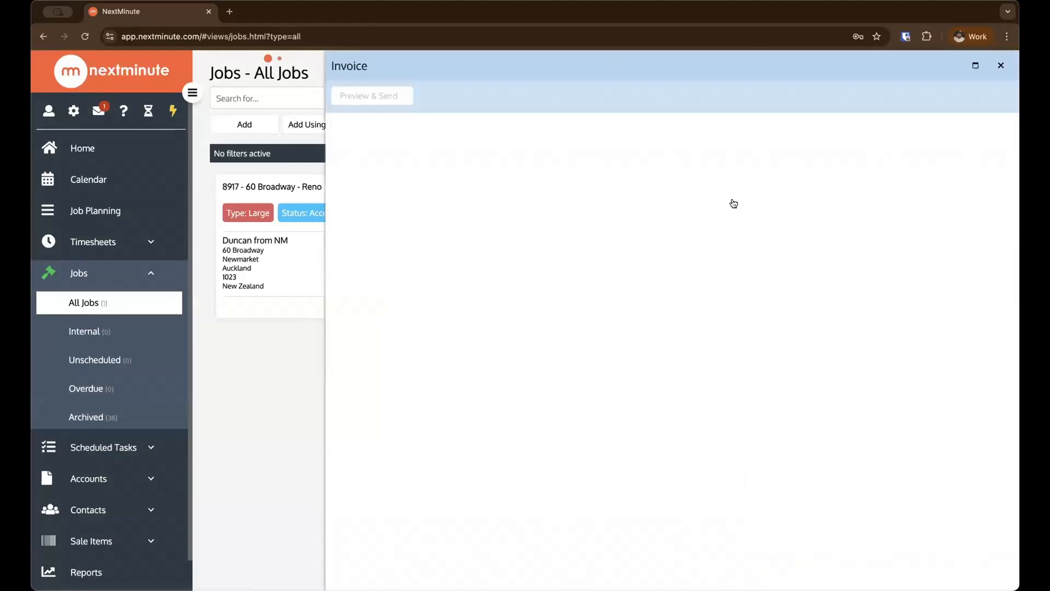
{"action": "scroll", "coordinate": [550, 196], "scroll_direction": "down", "scroll_amount": 5}
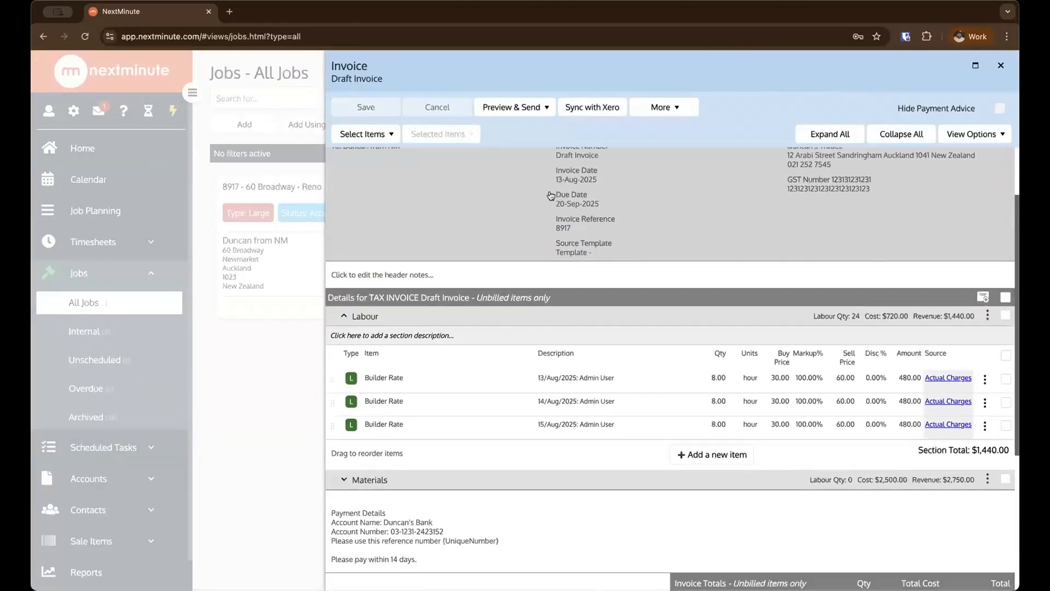
{"action": "left_click", "coordinate": [531, 109]}
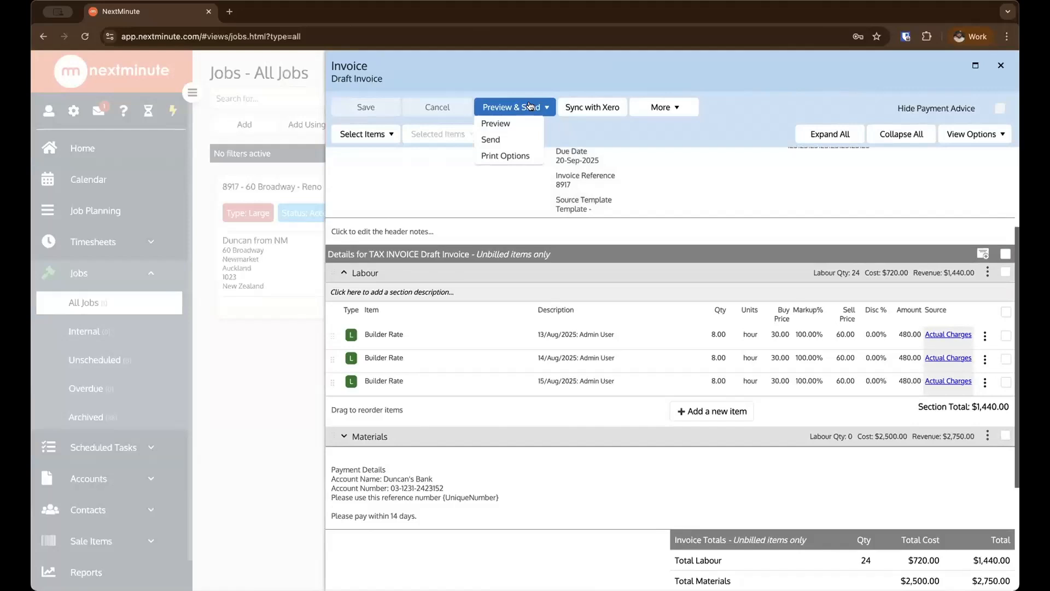
{"action": "left_click", "coordinate": [357, 136]}
{"action": "left_click", "coordinate": [356, 139]}
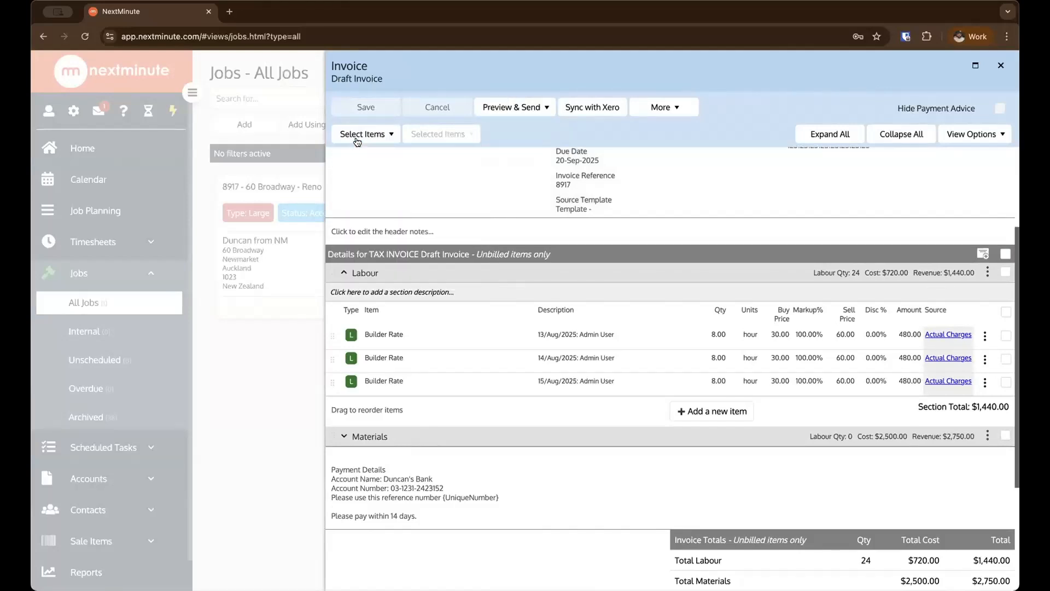
{"action": "scroll", "coordinate": [638, 244], "scroll_direction": "up", "scroll_amount": 5}
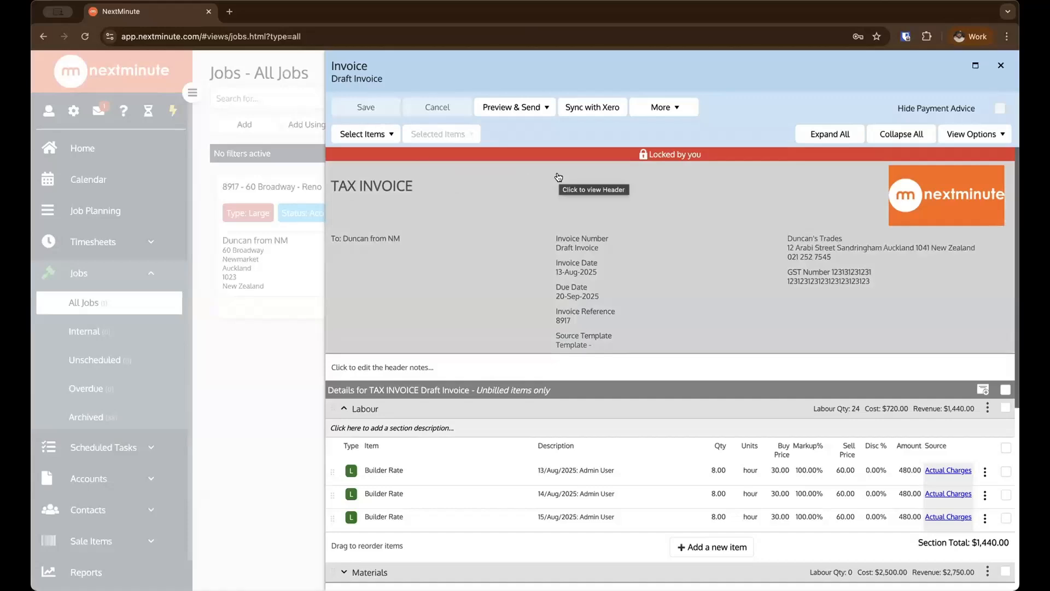
{"action": "scroll", "coordinate": [558, 177], "scroll_direction": "down", "scroll_amount": 5}
{"action": "scroll", "coordinate": [558, 176], "scroll_direction": "up", "scroll_amount": 5}
{"action": "scroll", "coordinate": [558, 177], "scroll_direction": "down", "scroll_amount": 1}
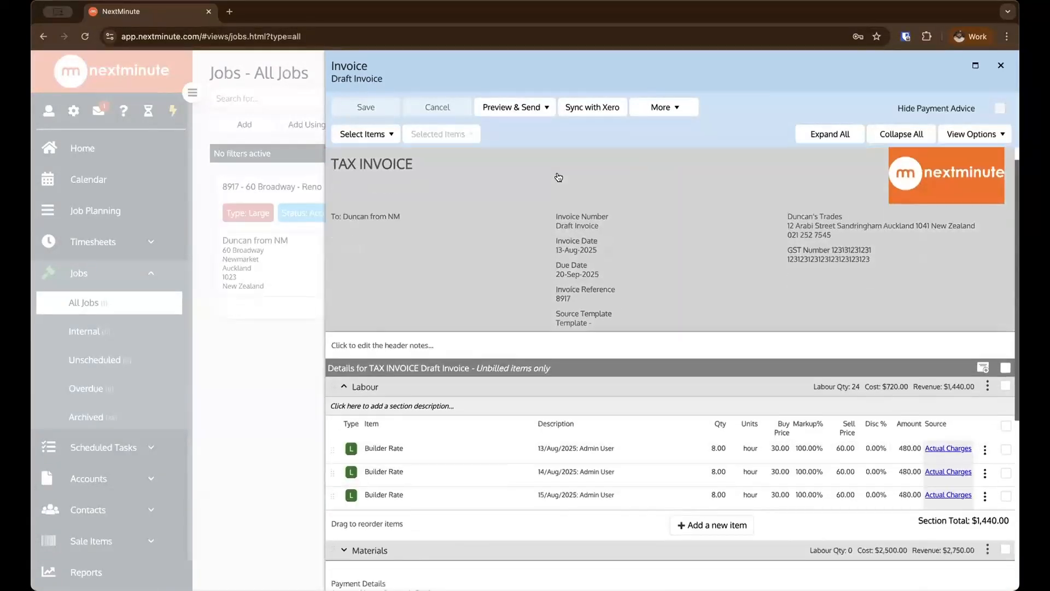
{"action": "scroll", "coordinate": [559, 177], "scroll_direction": "down", "scroll_amount": 2}
{"action": "scroll", "coordinate": [560, 183], "scroll_direction": "up", "scroll_amount": 3}
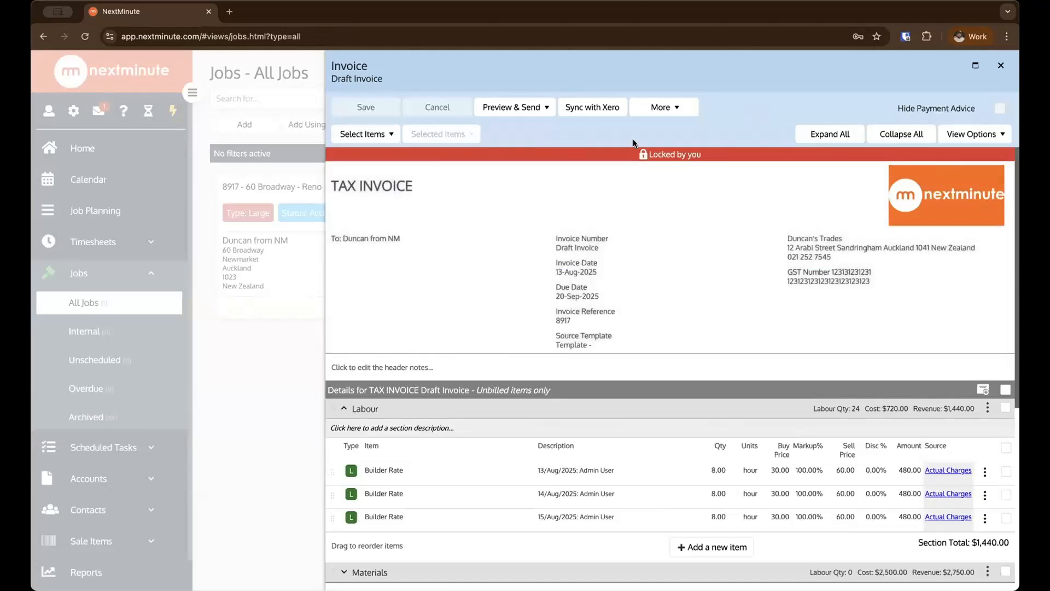
{"action": "scroll", "coordinate": [803, 202], "scroll_direction": "down", "scroll_amount": 4}
{"action": "scroll", "coordinate": [803, 202], "scroll_direction": "down", "scroll_amount": 2}
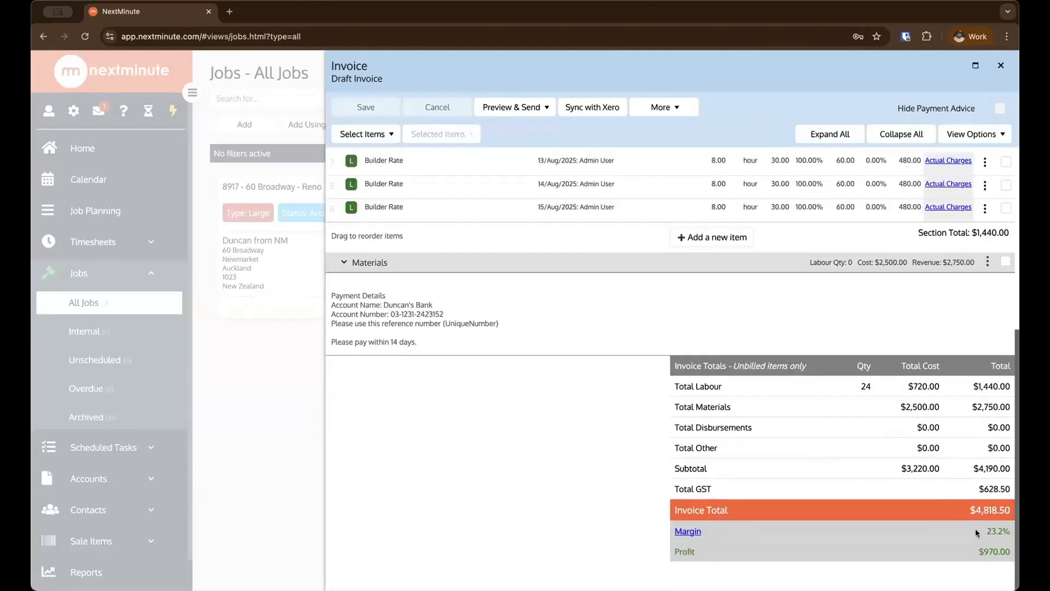
{"action": "scroll", "coordinate": [832, 365], "scroll_direction": "up", "scroll_amount": 8}
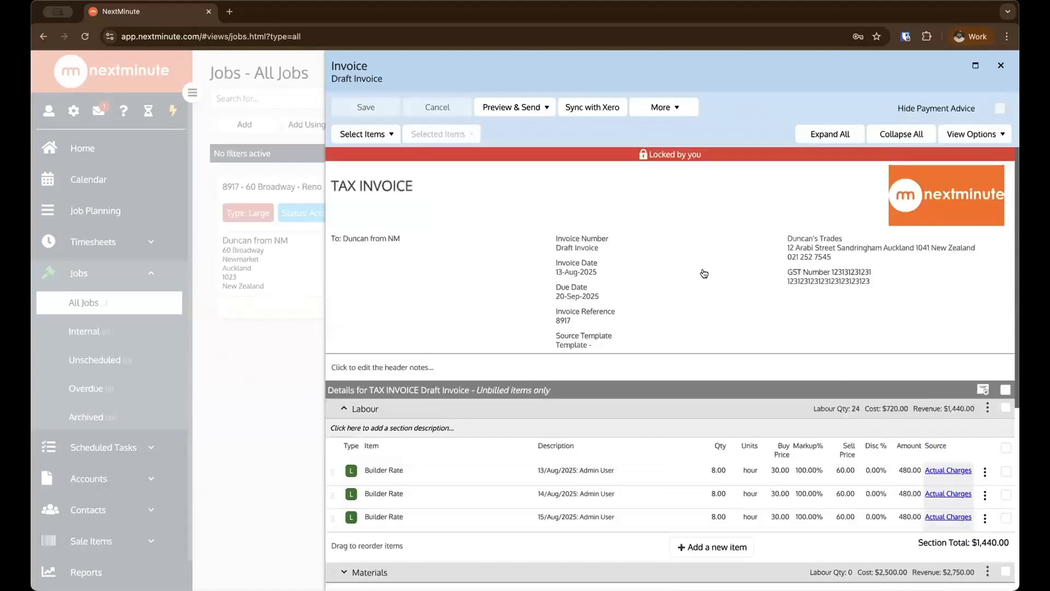
Step: Add a payment to the invoice with Bank Transfer as the payment method, keeping the default amount
{"action": "left_click", "coordinate": [679, 110]}
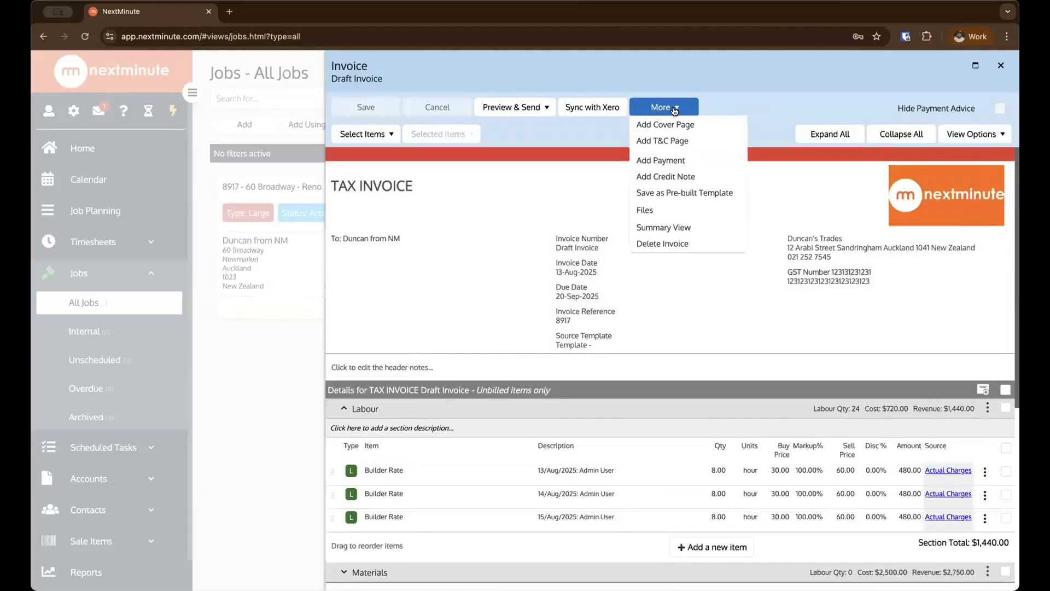
{"action": "left_click", "coordinate": [662, 160]}
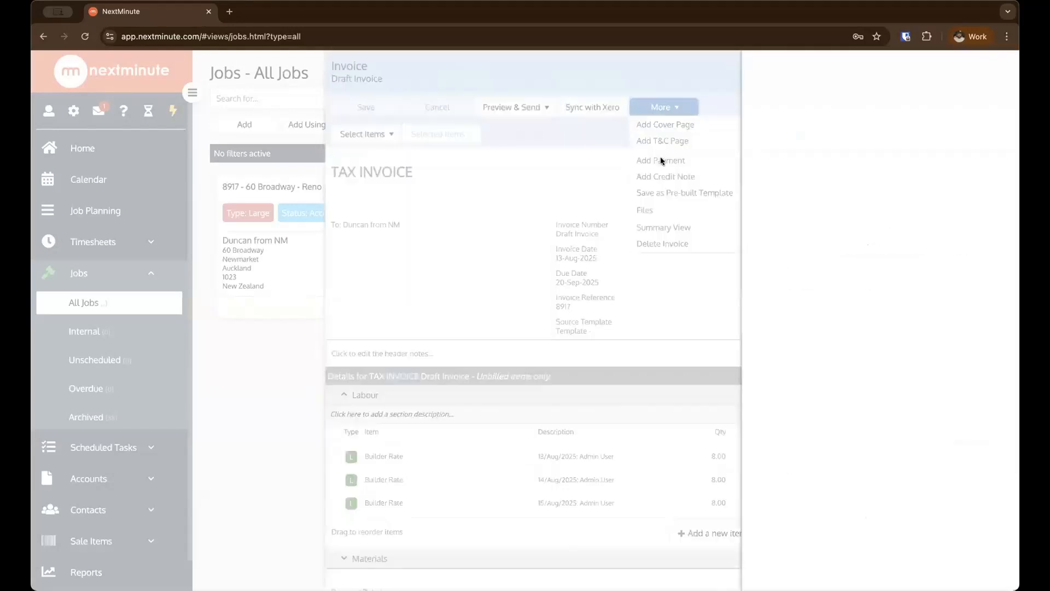
{"action": "left_click", "coordinate": [934, 144]}
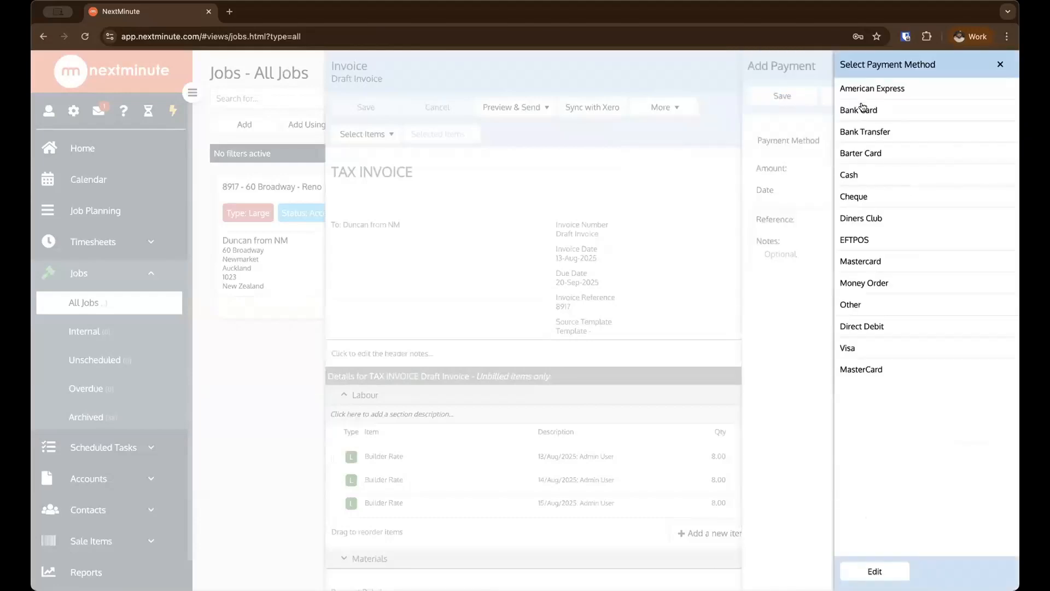
{"action": "left_click", "coordinate": [881, 135]}
{"action": "left_click", "coordinate": [773, 100]}
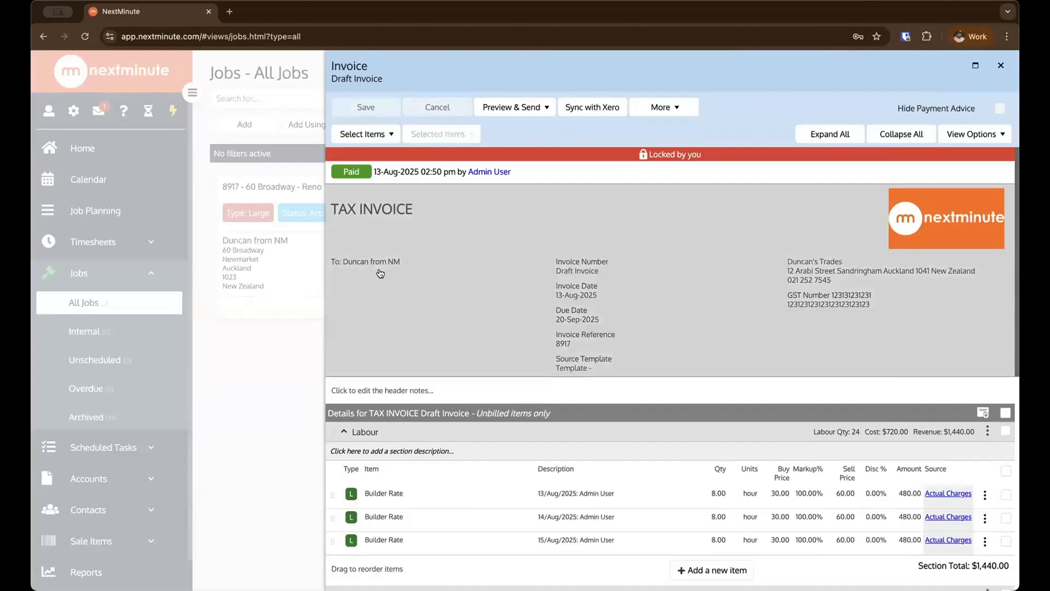
Step: Check the payments and amount due on the invoice, and return to the job's details
{"action": "scroll", "coordinate": [380, 274], "scroll_direction": "down", "scroll_amount": 7}
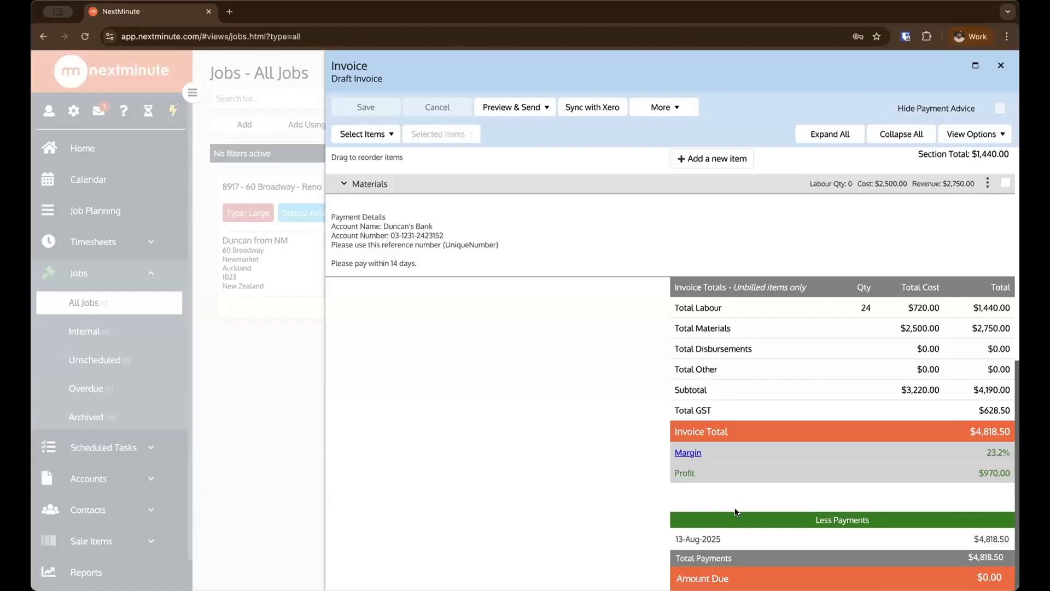
{"action": "left_click", "coordinate": [1001, 65]}
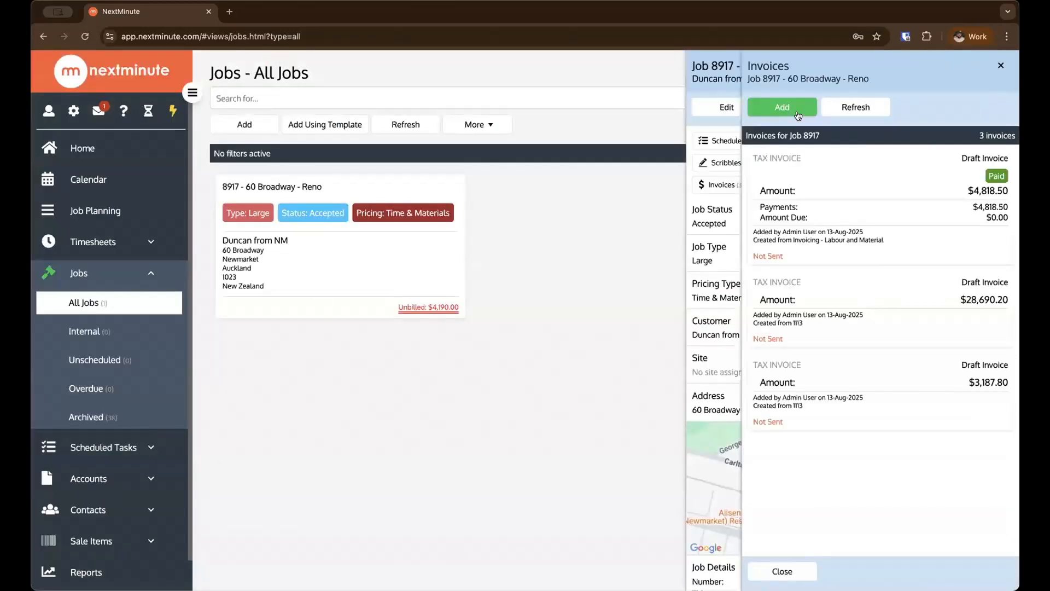
{"action": "left_click", "coordinate": [999, 66]}
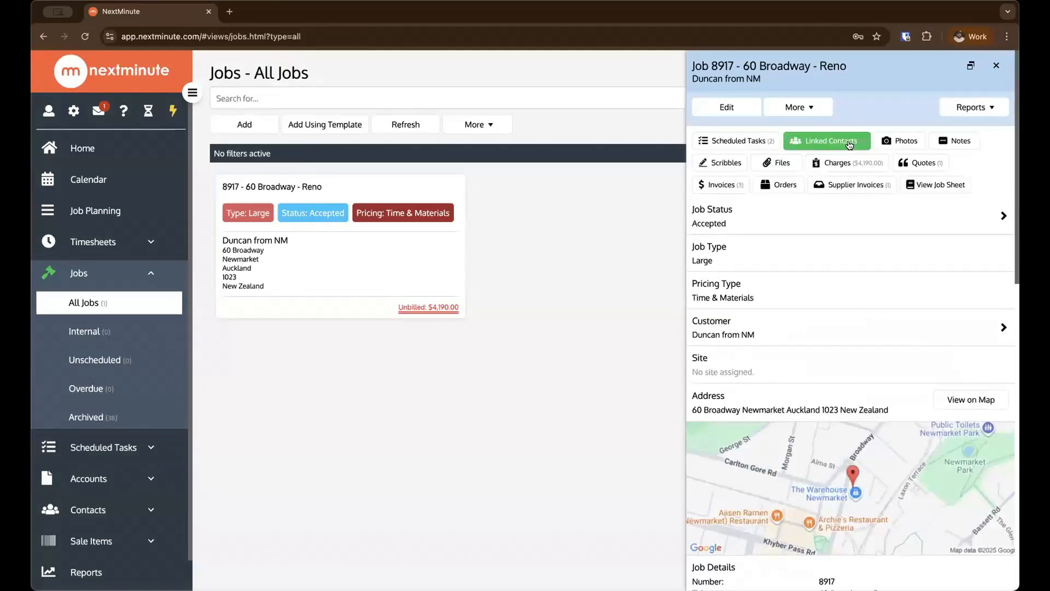
Step: Start a Quick Add invoice for the job and set the line item charge type to Labour
{"action": "left_click", "coordinate": [722, 184]}
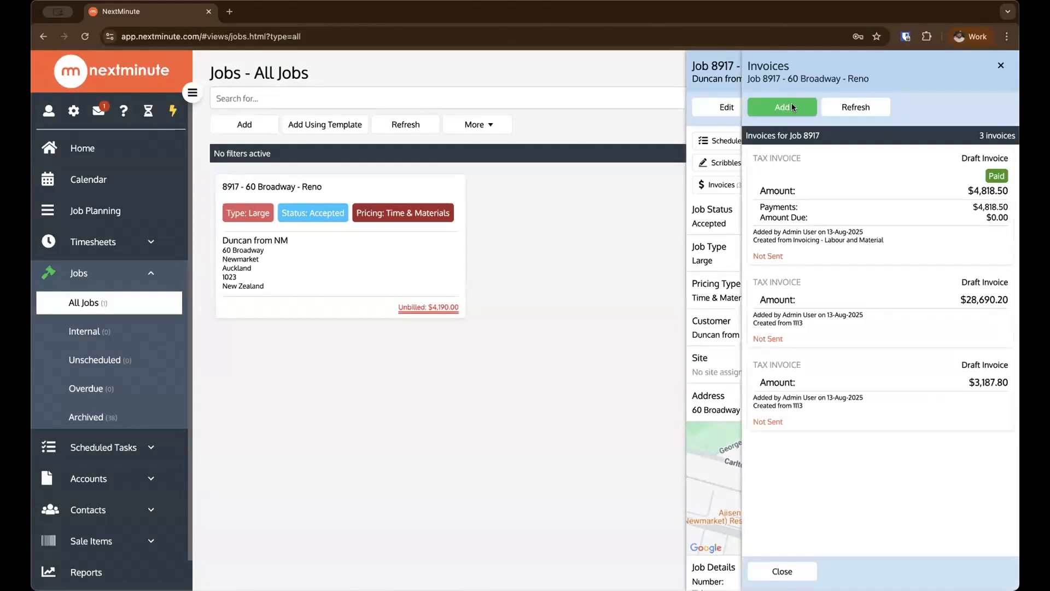
{"action": "left_click", "coordinate": [792, 107]}
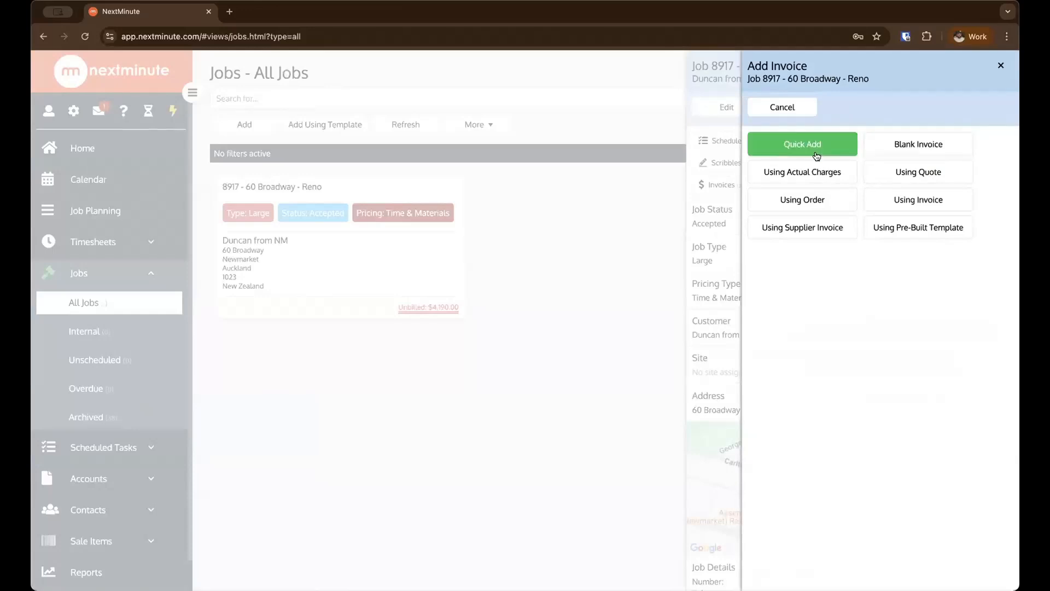
{"action": "left_click", "coordinate": [817, 156]}
{"action": "left_click", "coordinate": [853, 107]}
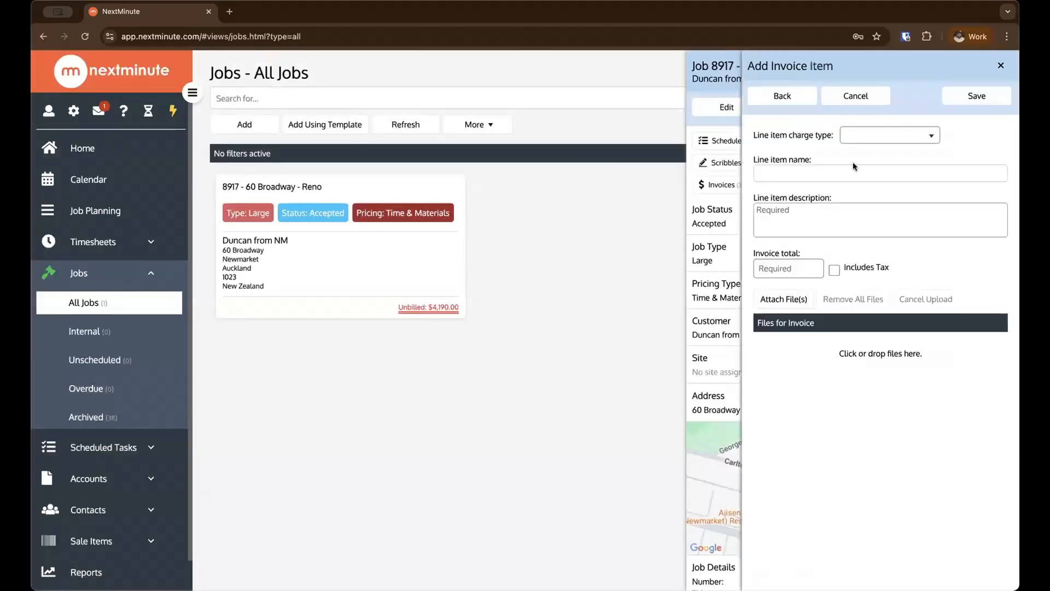
{"action": "left_click", "coordinate": [875, 135]}
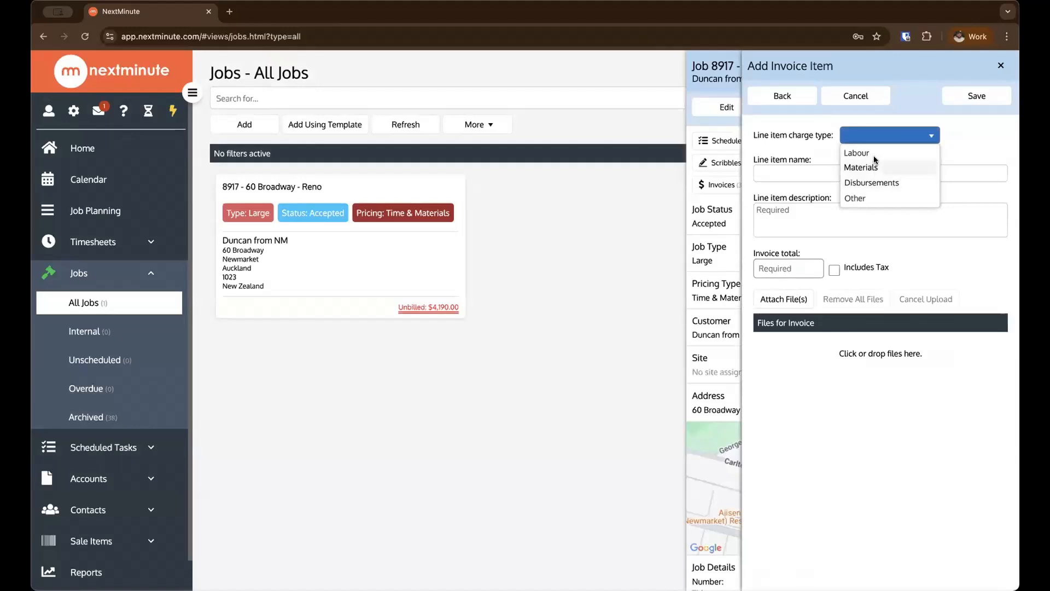
{"action": "left_click", "coordinate": [875, 152]}
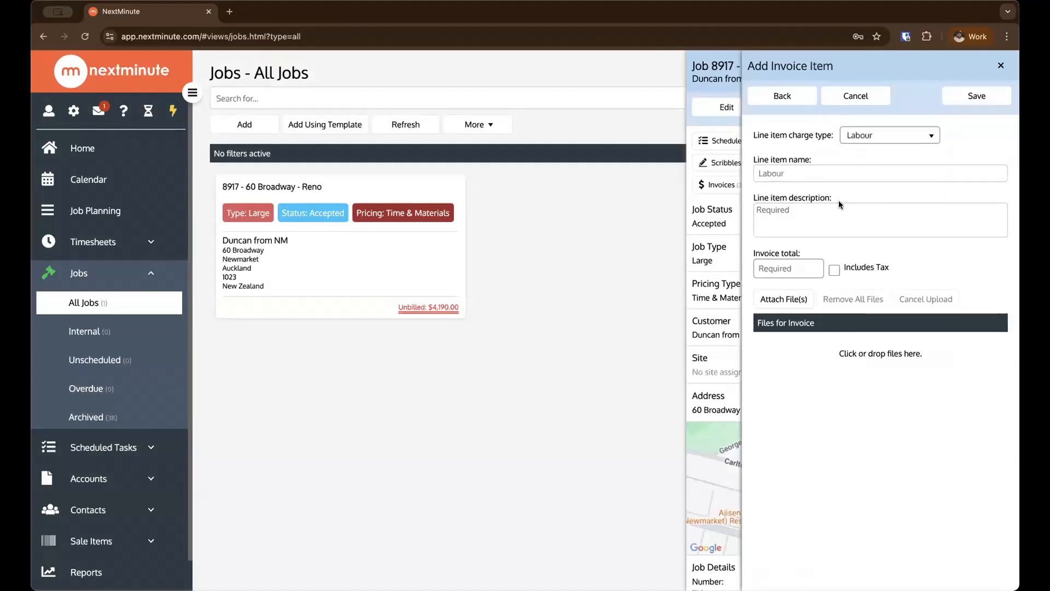
Step: Enter "Invoice" as the line item description, set the invoice total to $10,000.00 excluding tax, and save the invoice
{"action": "left_click", "coordinate": [834, 207]}
{"action": "type", "text": "Invoice"}
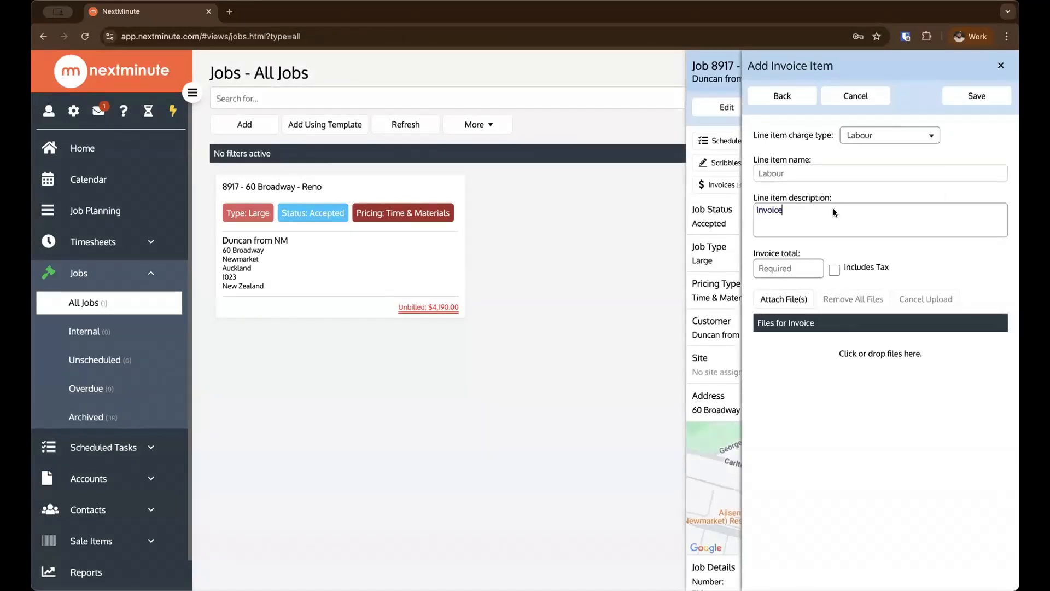
{"action": "type", "text": "10000"}
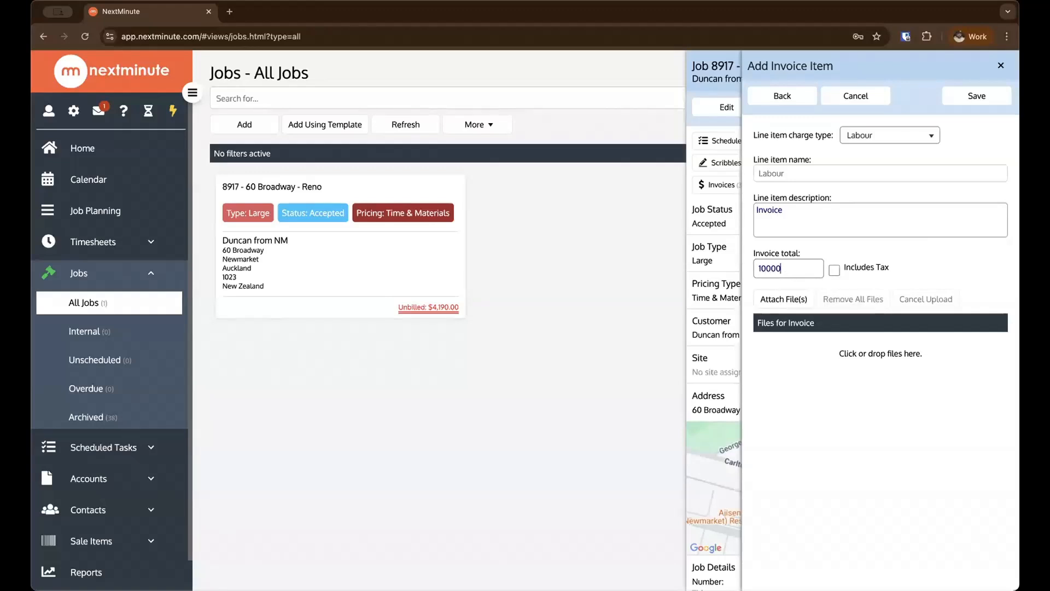
{"action": "key", "text": "Tab"}
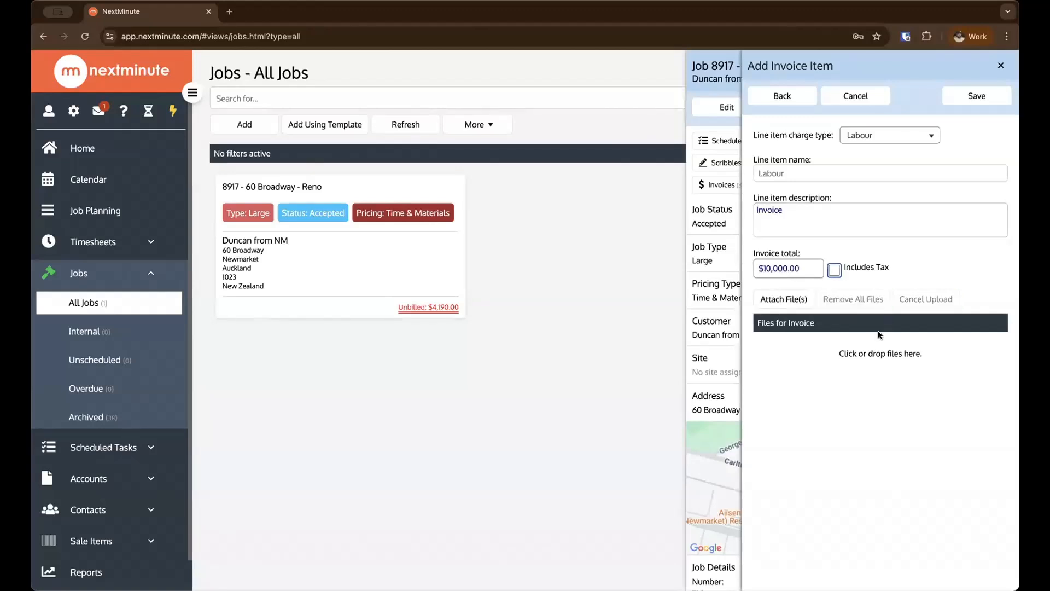
{"action": "left_click", "coordinate": [972, 98]}
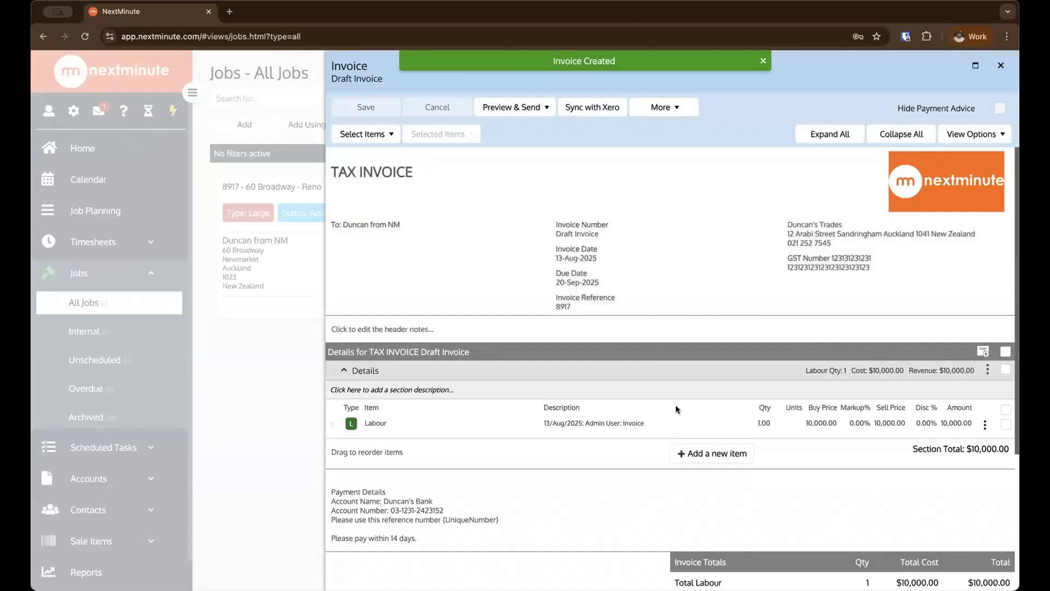
Step: Review the new invoice's header, labour line and totals, and return to the job's details
{"action": "scroll", "coordinate": [676, 409], "scroll_direction": "down", "scroll_amount": 1}
{"action": "scroll", "coordinate": [677, 410], "scroll_direction": "down", "scroll_amount": 1}
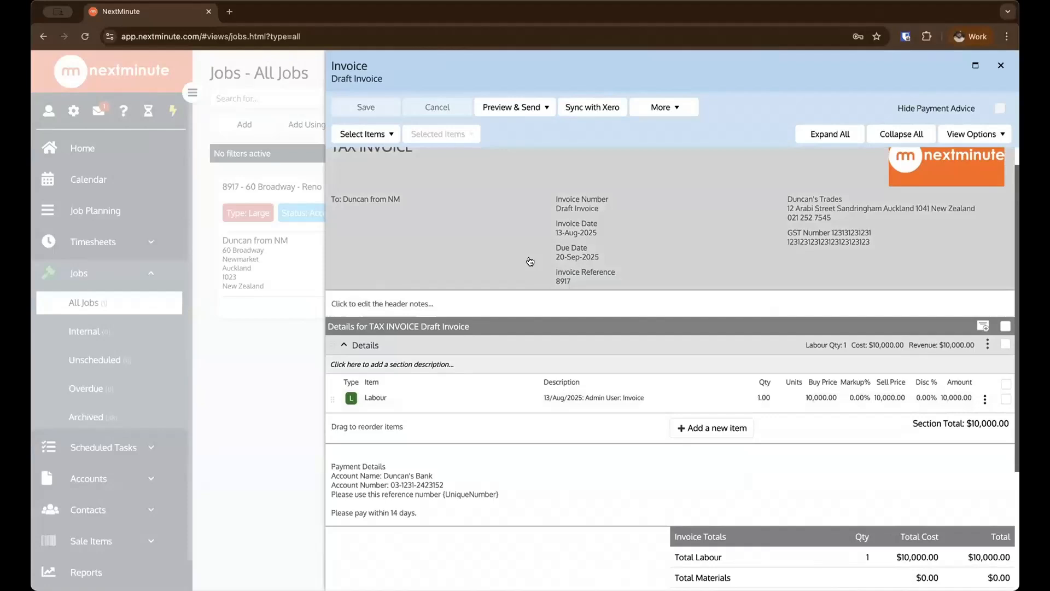
{"action": "scroll", "coordinate": [529, 258], "scroll_direction": "down", "scroll_amount": 3}
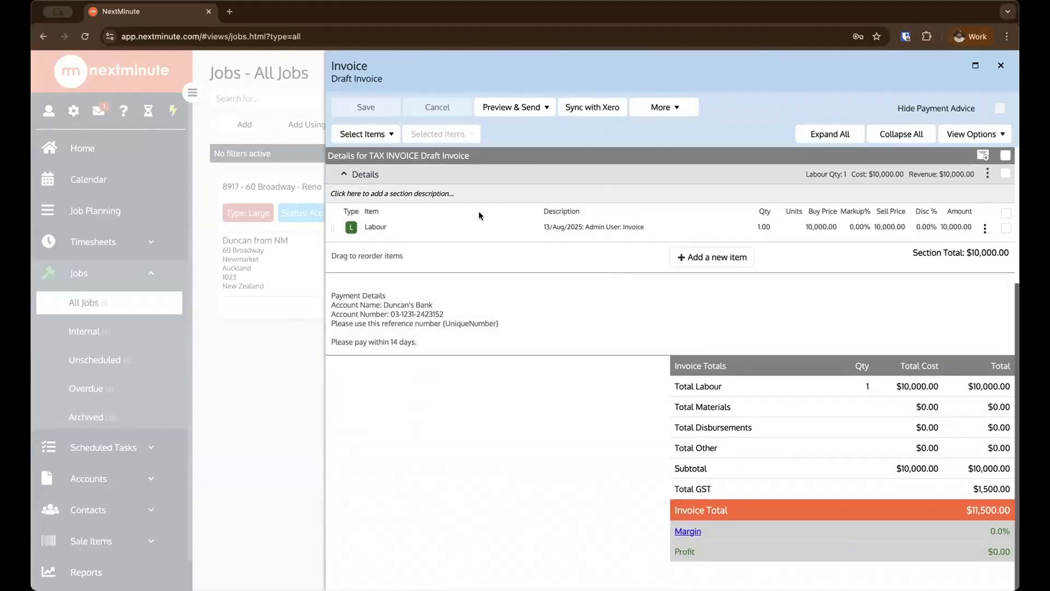
{"action": "scroll", "coordinate": [651, 271], "scroll_direction": "up", "scroll_amount": 3}
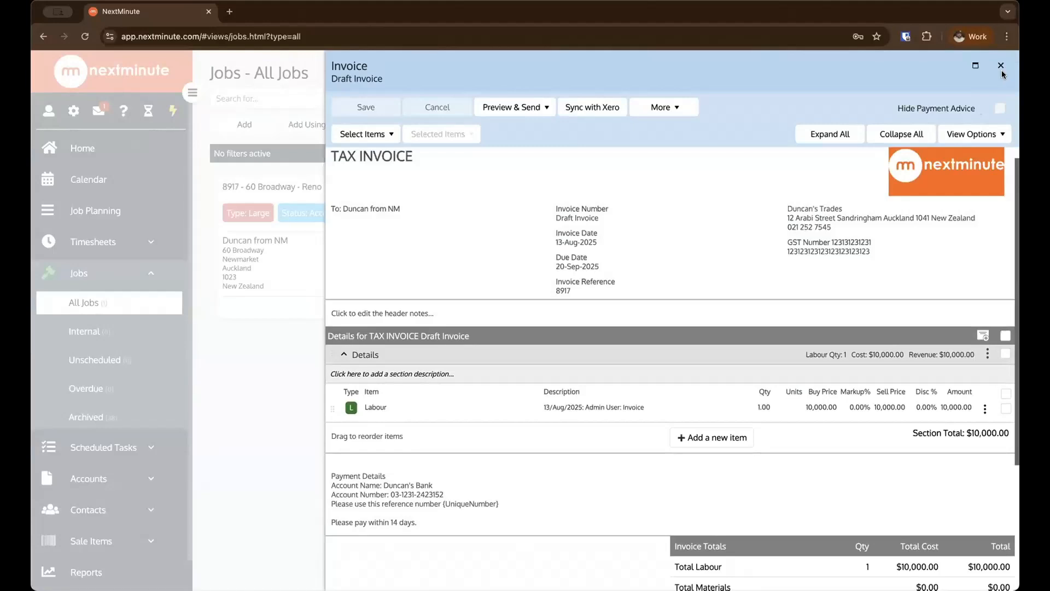
{"action": "left_click", "coordinate": [1001, 69]}
{"action": "left_click", "coordinate": [989, 66]}
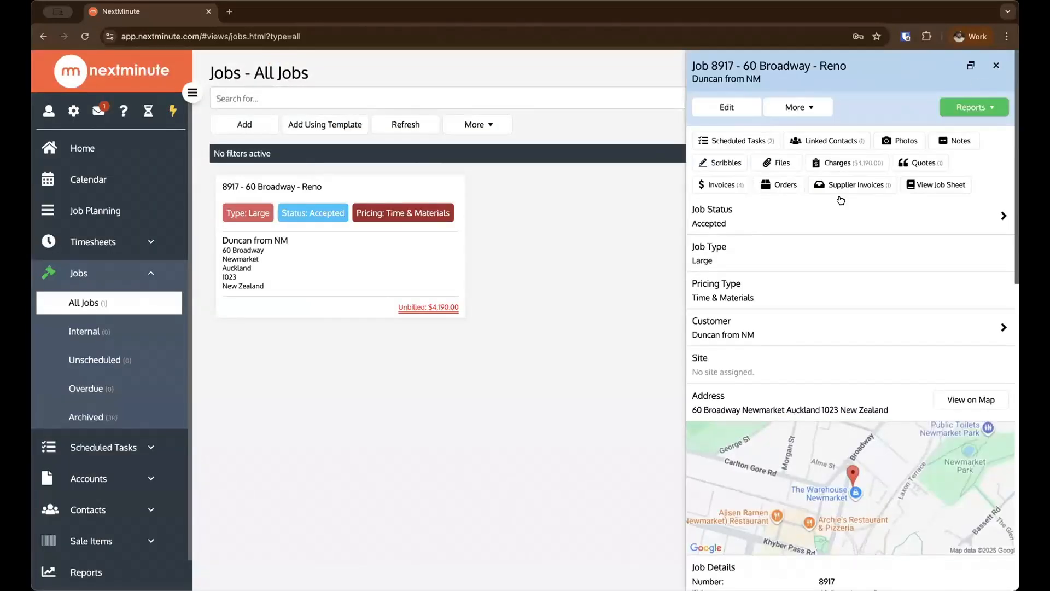
Step: Check the job's charges with billed items included to compare invoiced and remaining amounts, and close them
{"action": "left_click", "coordinate": [842, 162]}
{"action": "left_click", "coordinate": [848, 154]}
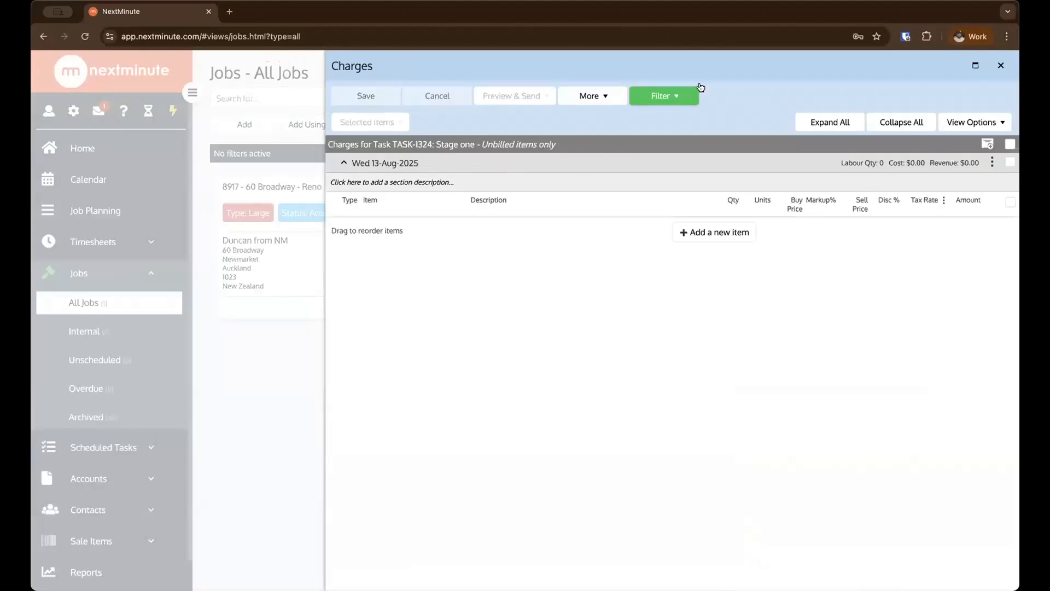
{"action": "left_click", "coordinate": [647, 102]}
{"action": "left_click", "coordinate": [648, 128]}
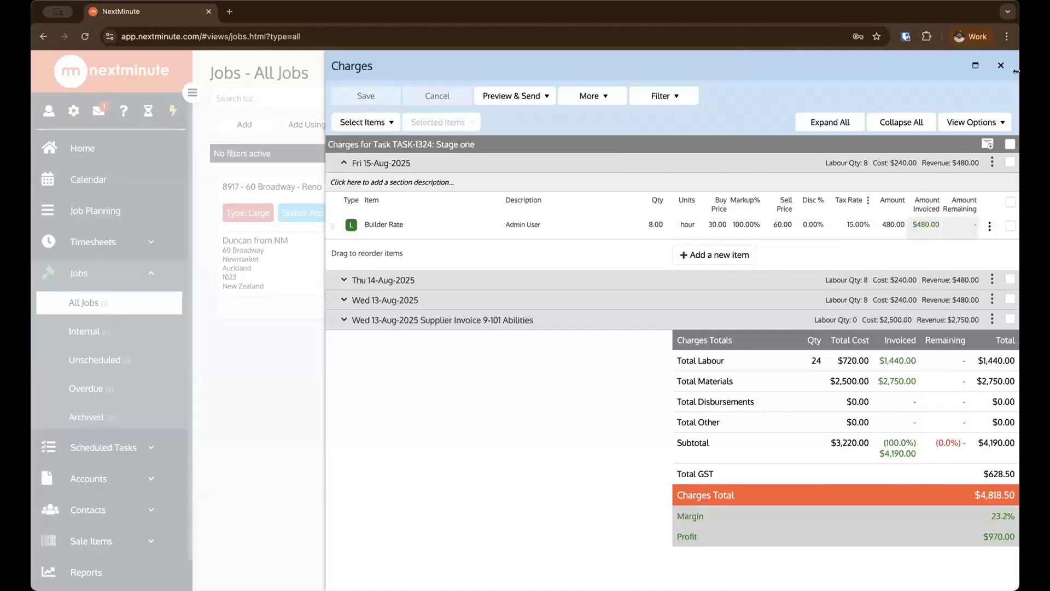
{"action": "left_click", "coordinate": [995, 66]}
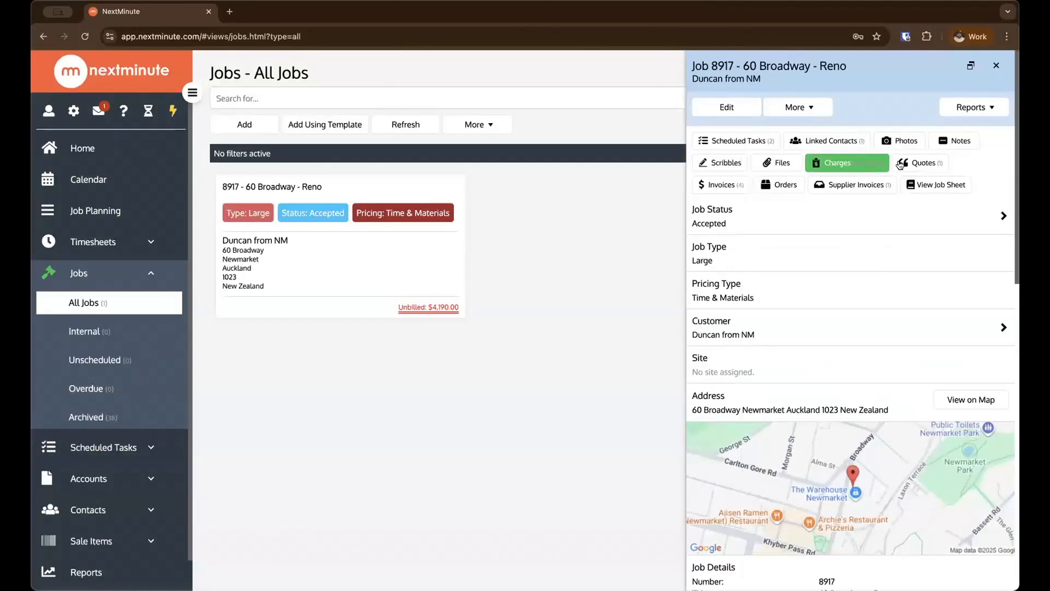
Step: Review the invoiced and remaining amounts on the job's quote, and close back to the jobs list
{"action": "left_click", "coordinate": [940, 163]}
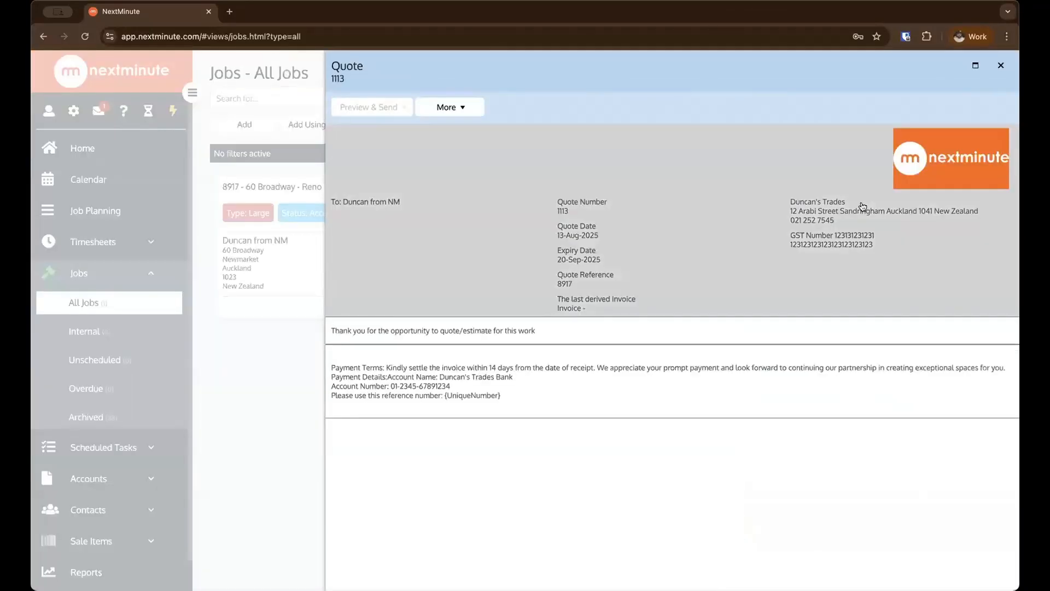
{"action": "scroll", "coordinate": [919, 232], "scroll_direction": "down", "scroll_amount": 4}
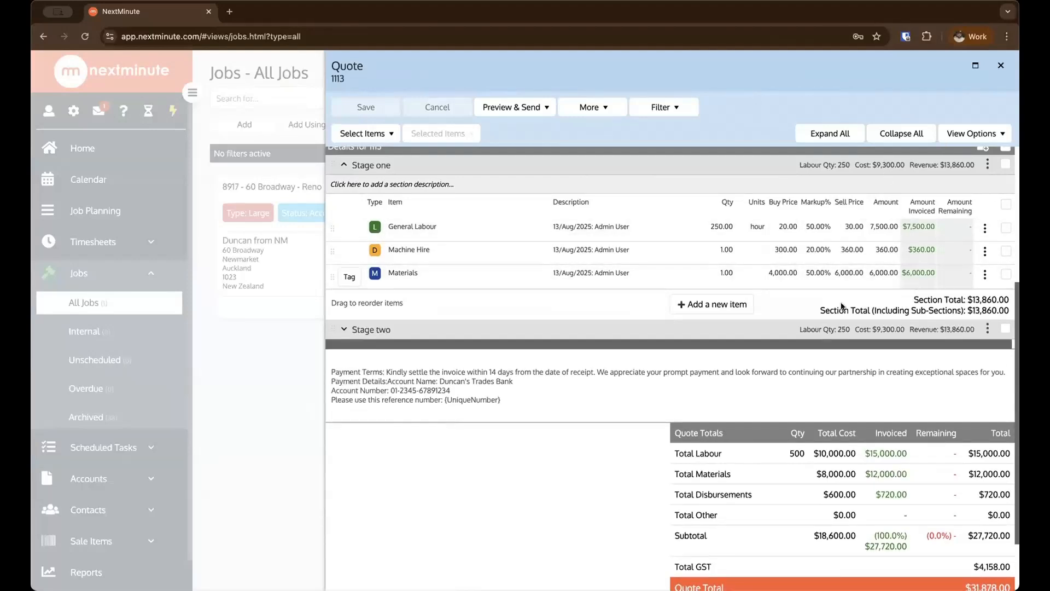
{"action": "left_click", "coordinate": [1000, 65]}
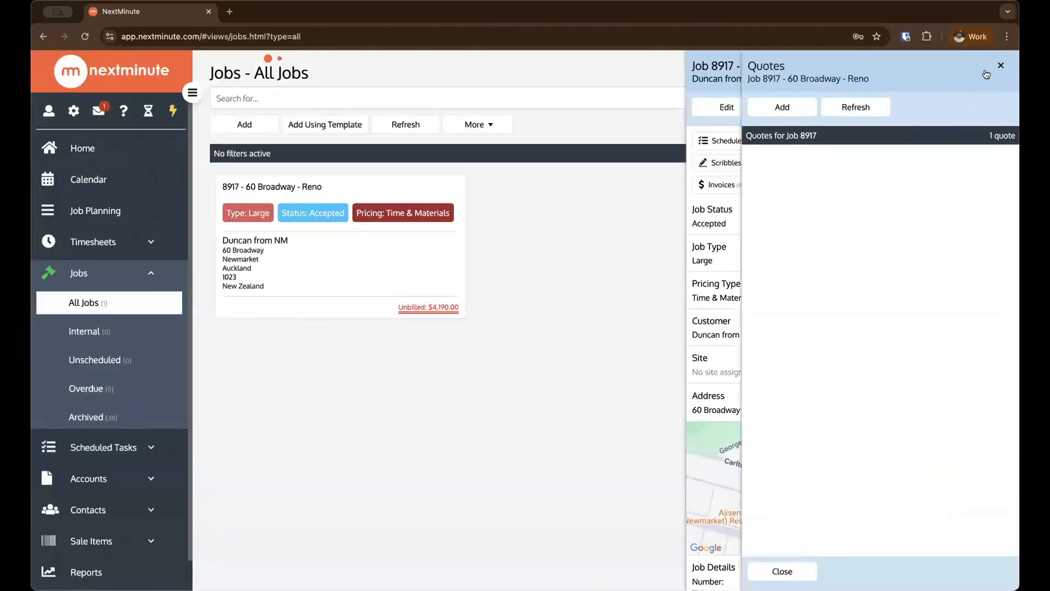
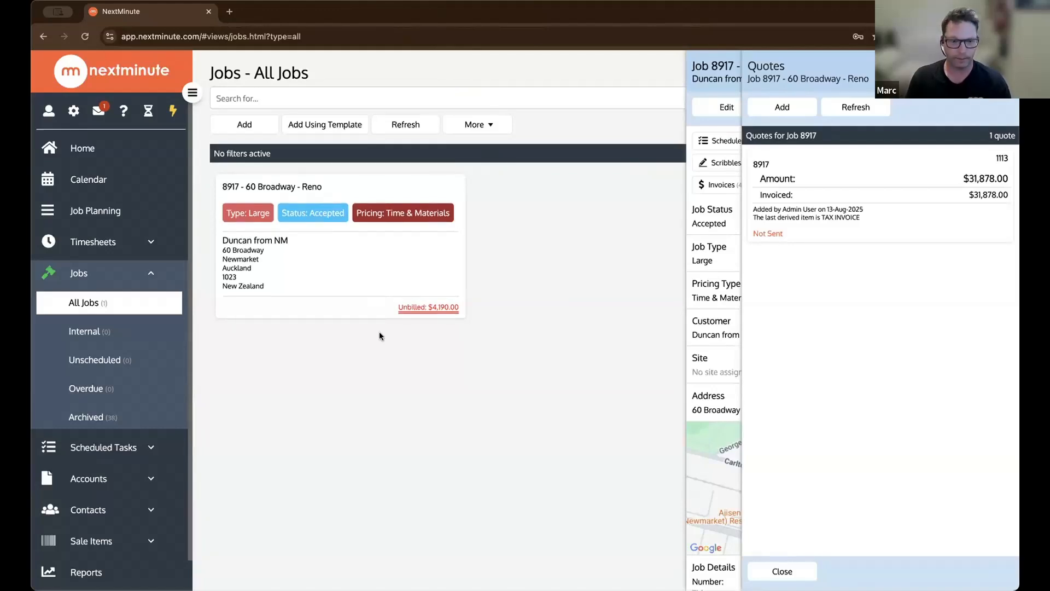
{"action": "left_click", "coordinate": [370, 363]}
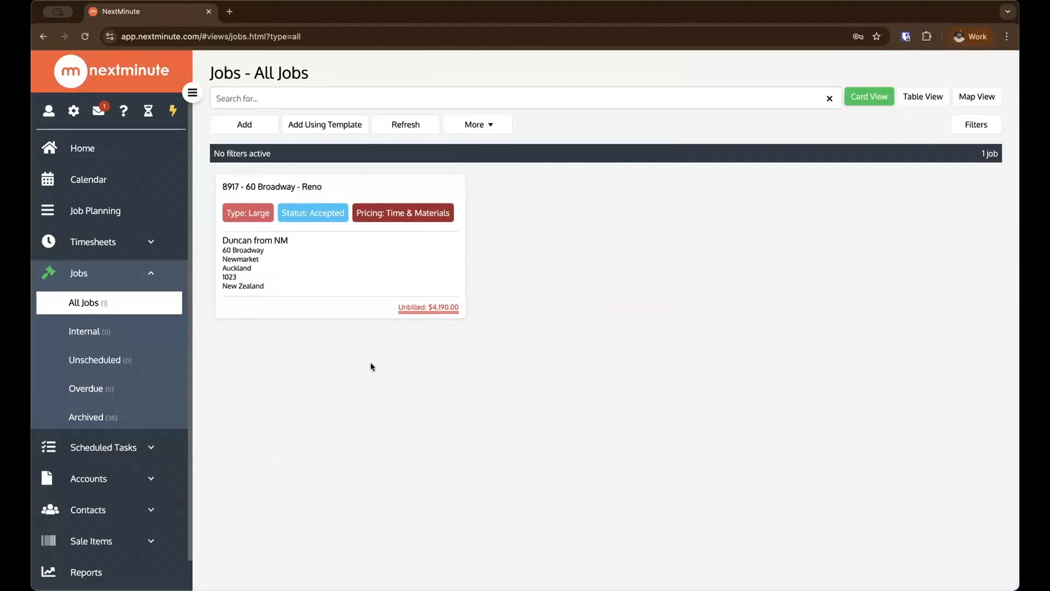
Step: Reopen the job's $11,500.00 draft invoice and look over its Details section and totals
{"action": "left_click", "coordinate": [361, 230]}
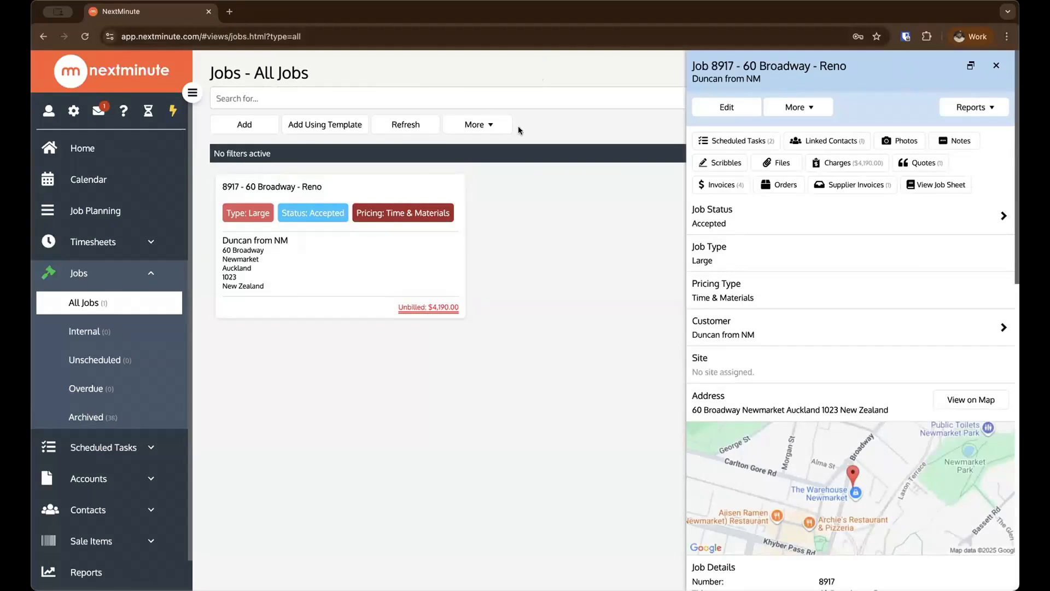
{"action": "left_click", "coordinate": [722, 182]}
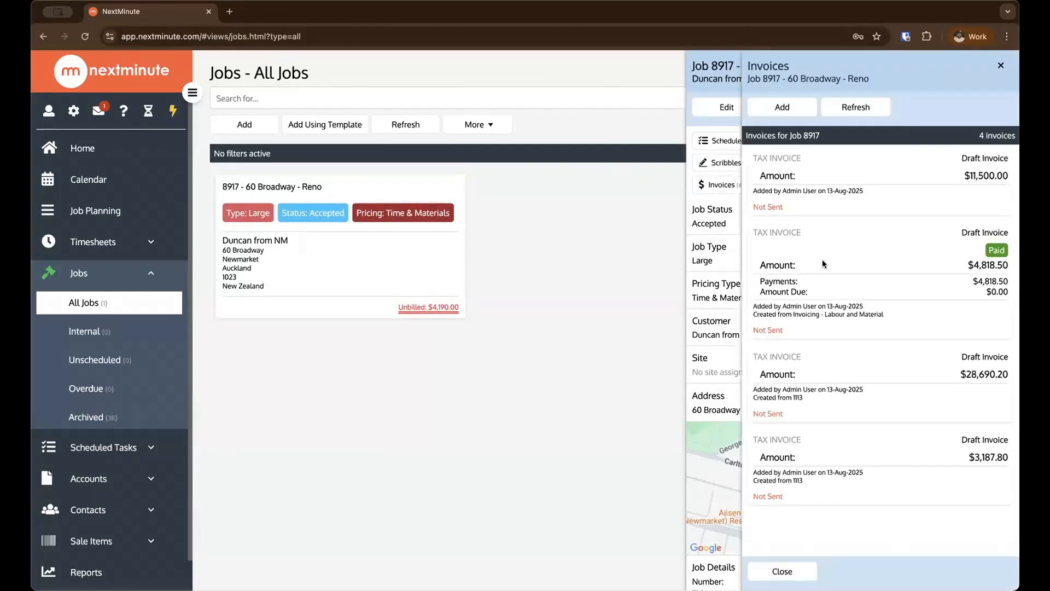
{"action": "left_click", "coordinate": [855, 188]}
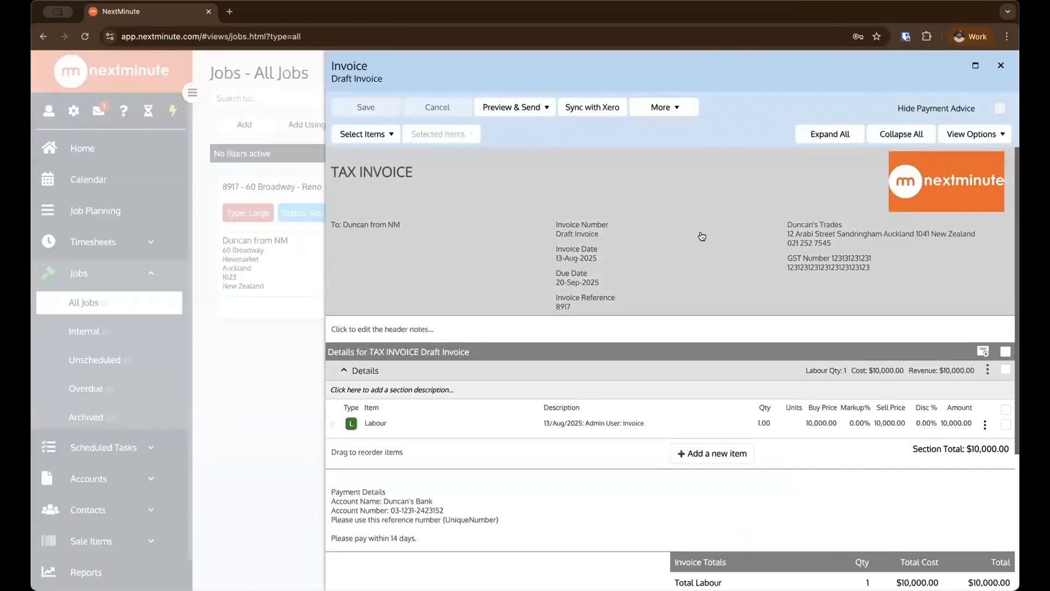
{"action": "scroll", "coordinate": [700, 235], "scroll_direction": "down", "scroll_amount": 4}
{"action": "scroll", "coordinate": [703, 235], "scroll_direction": "up", "scroll_amount": 1}
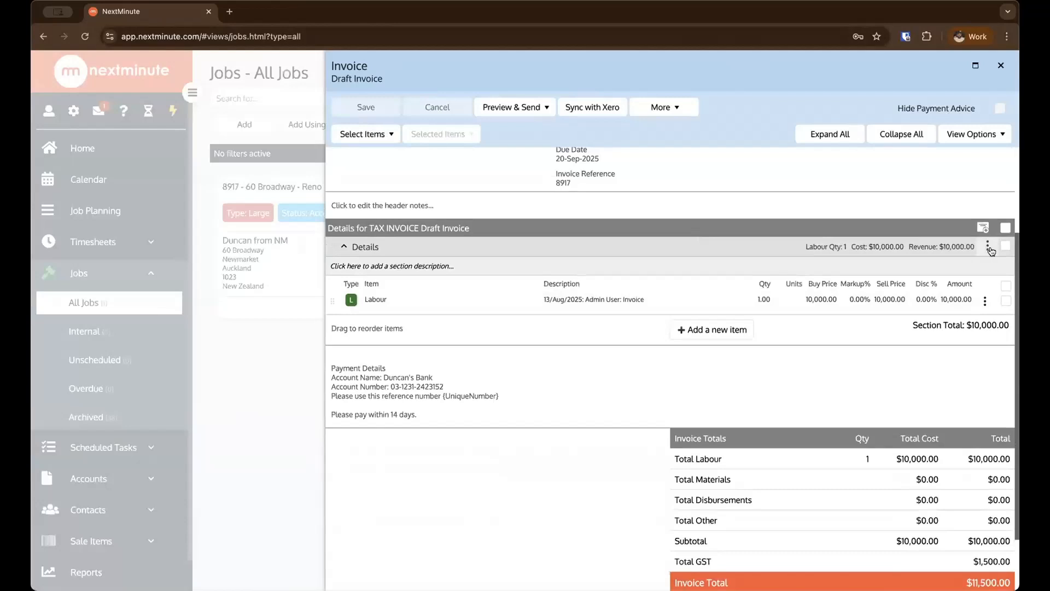
Step: Try to import unbilled actual charges into the invoice's Details section
{"action": "left_click", "coordinate": [990, 250]}
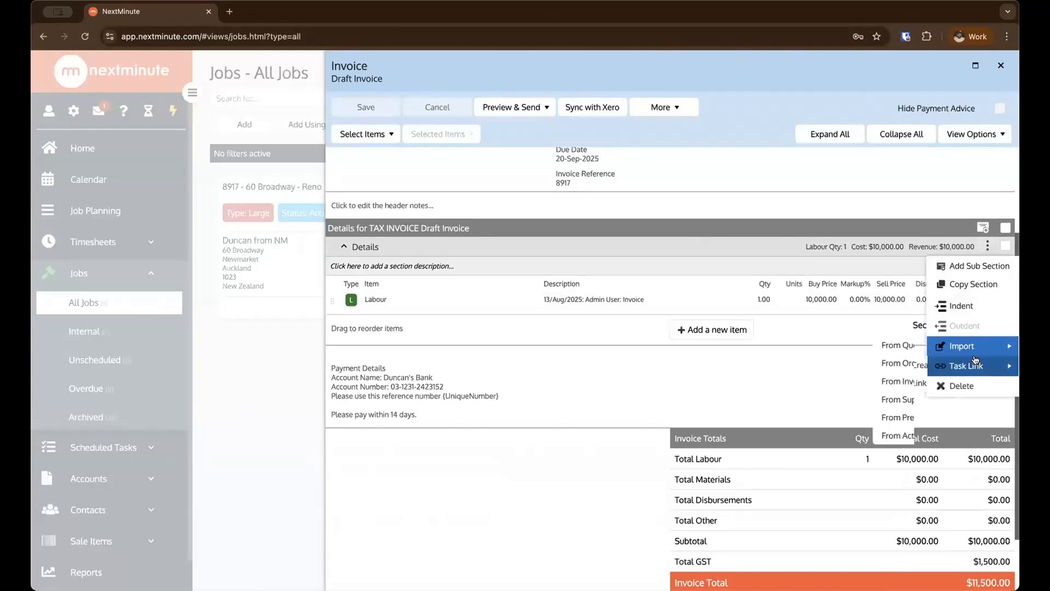
{"action": "mouse_move", "coordinate": [976, 352]}
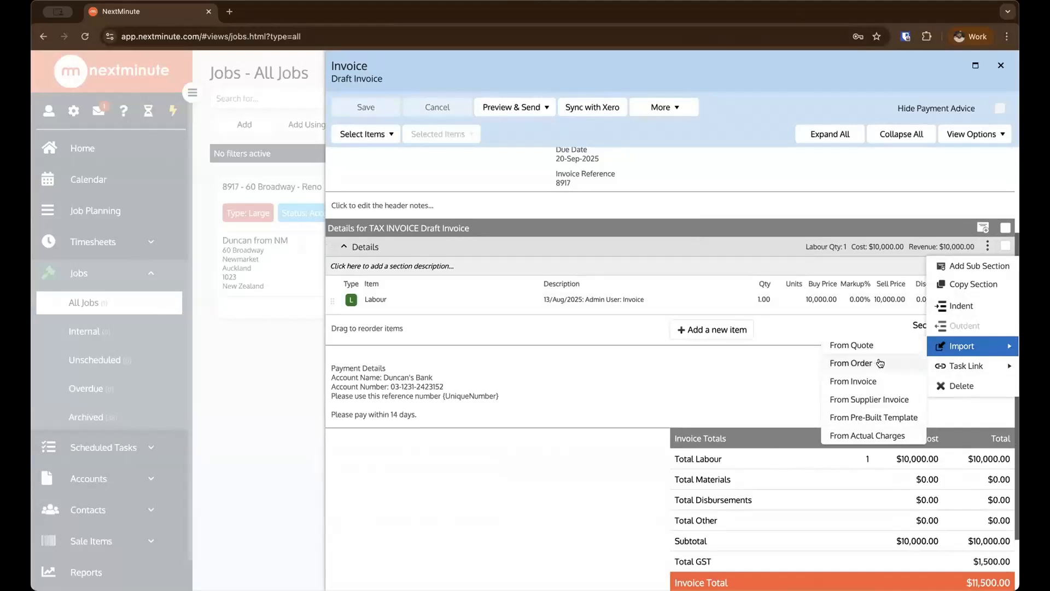
{"action": "left_click", "coordinate": [894, 437]}
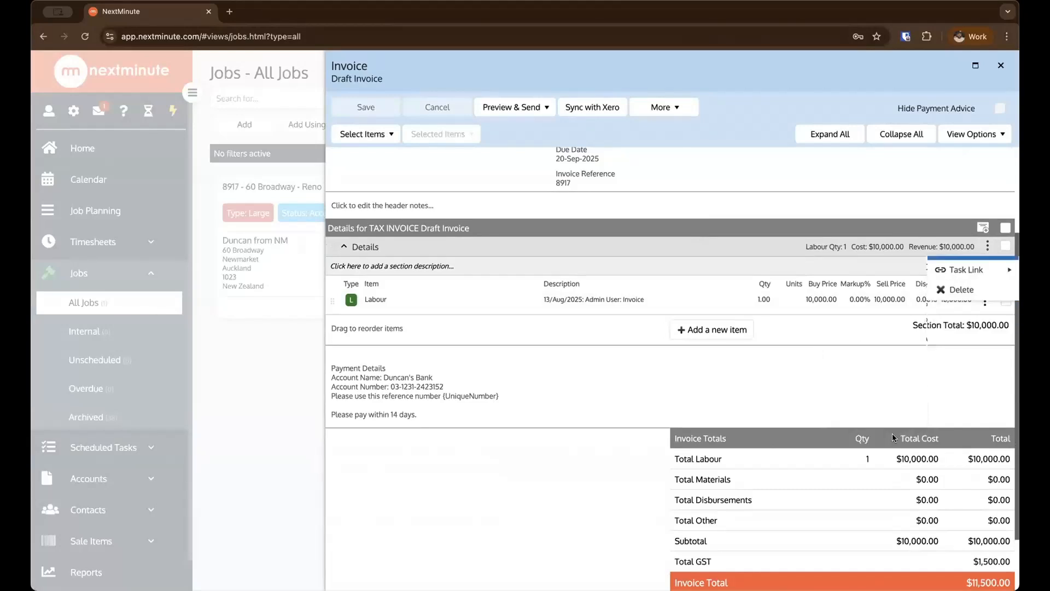
{"action": "left_click", "coordinate": [988, 246]}
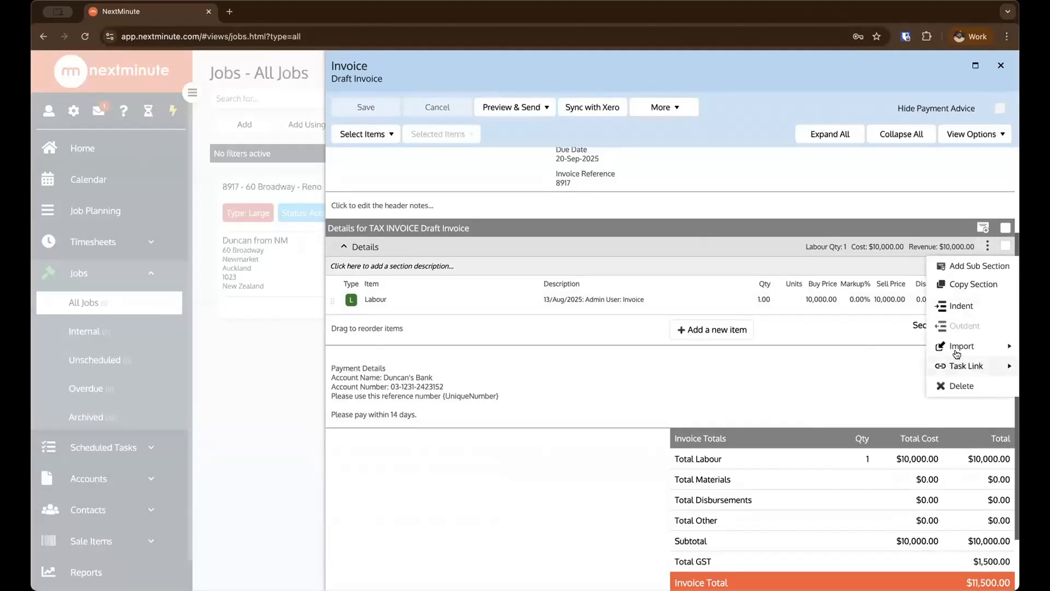
{"action": "left_click", "coordinate": [873, 436]}
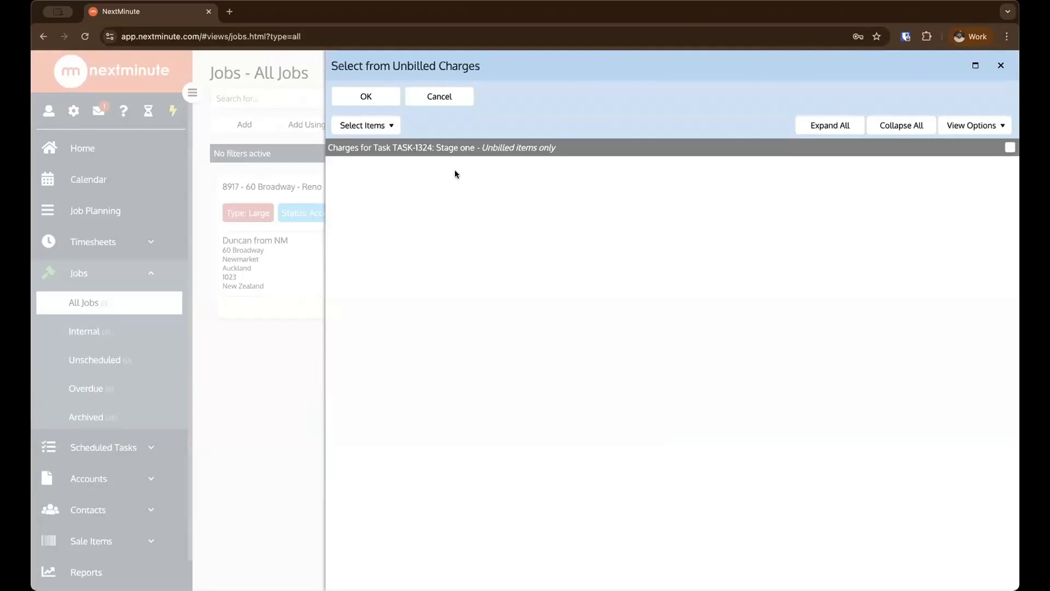
{"action": "left_click", "coordinate": [395, 96]}
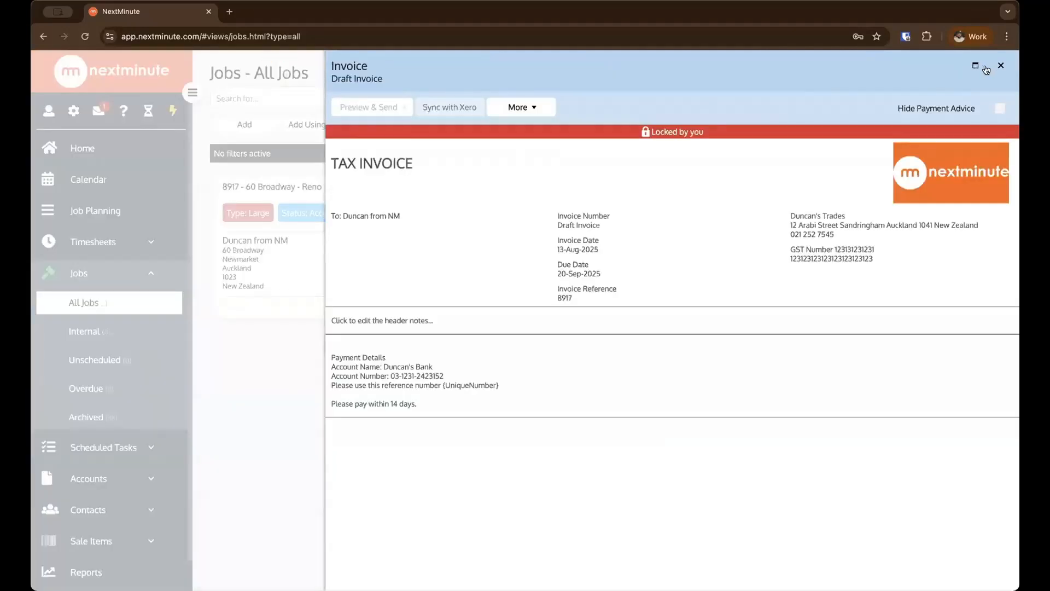
Step: Add a blank line item to the invoice's Details section and delete it again
{"action": "scroll", "coordinate": [617, 307], "scroll_direction": "down", "scroll_amount": 4}
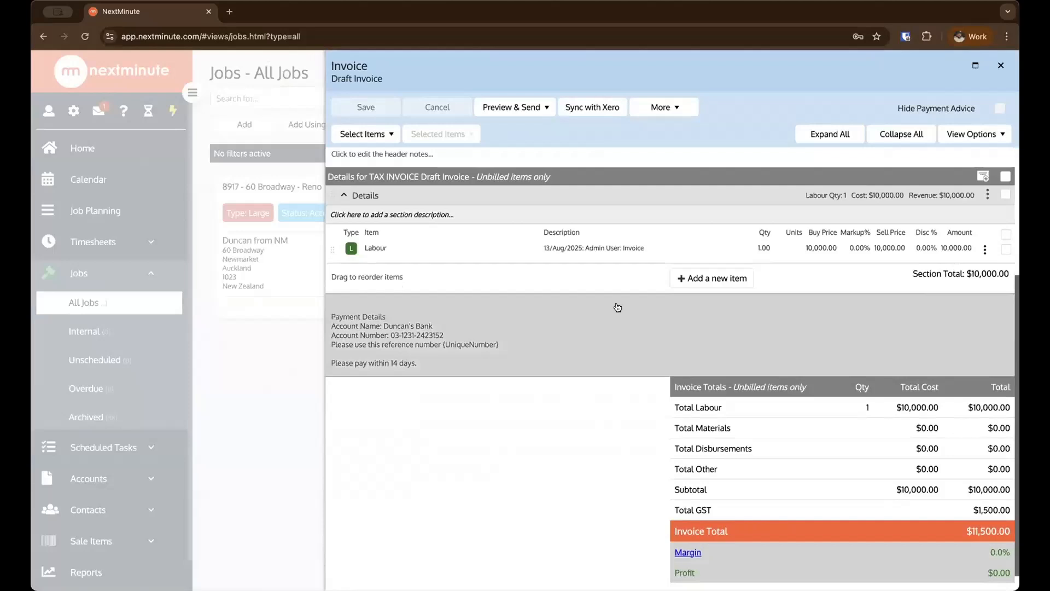
{"action": "left_click", "coordinate": [696, 284]}
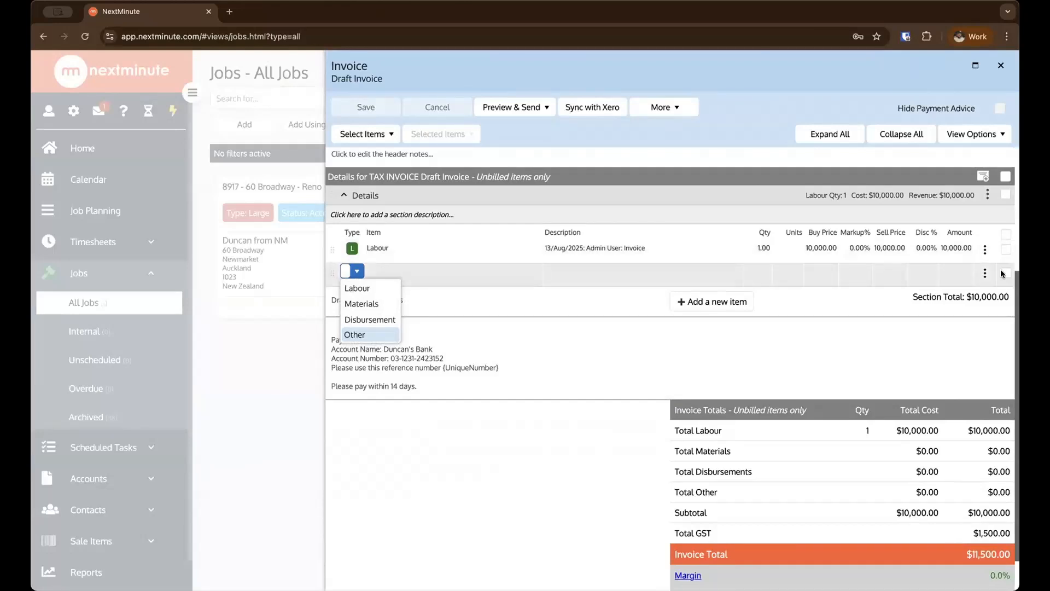
{"action": "left_click", "coordinate": [984, 273]}
{"action": "left_click", "coordinate": [942, 343]}
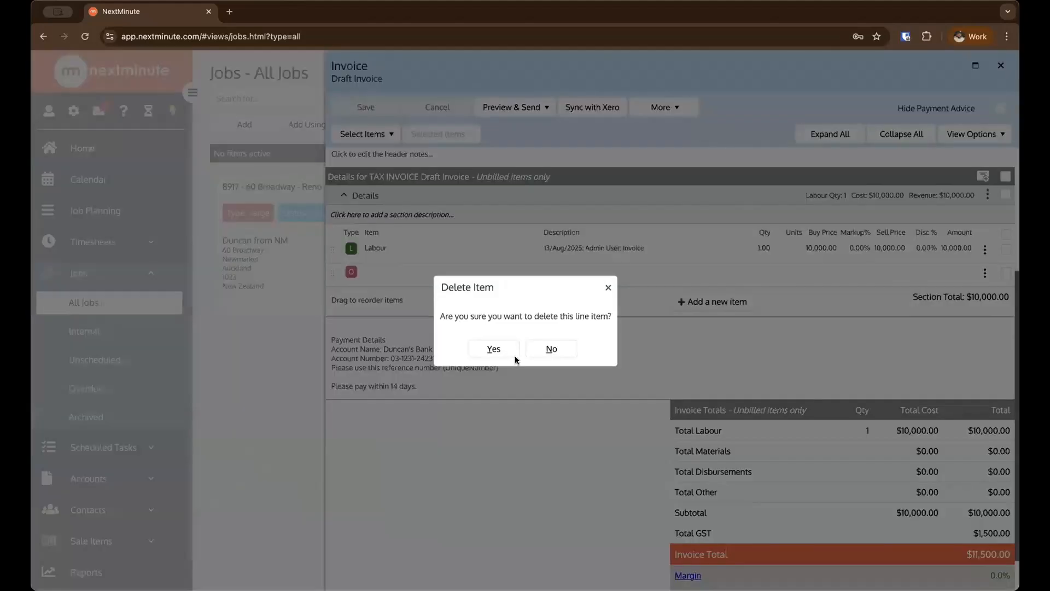
{"action": "left_click", "coordinate": [493, 350]}
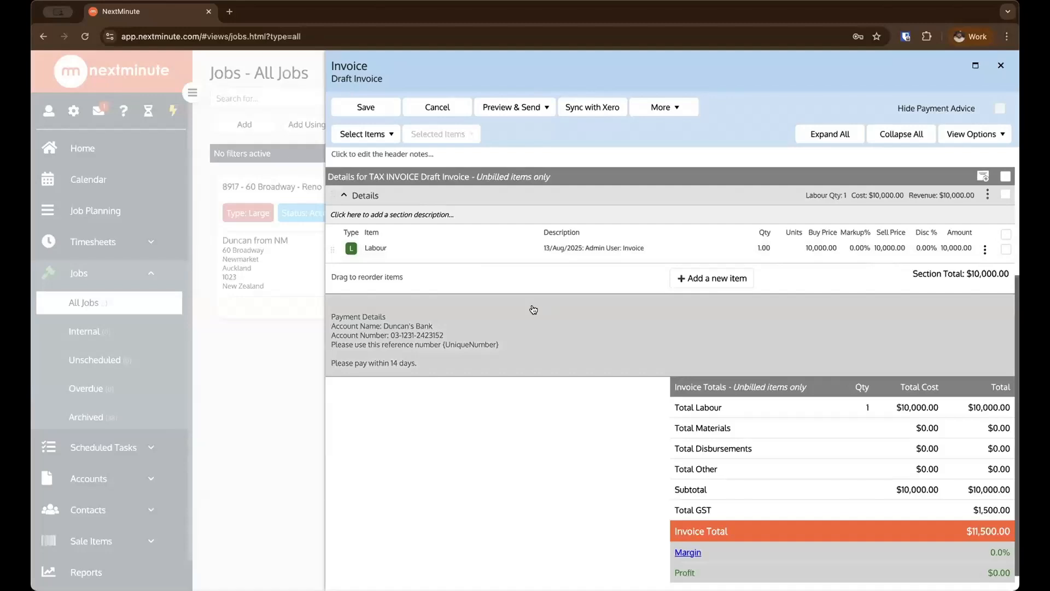
Step: Close the $11,500.00 draft invoice without saving changes, and look over the options for adding an invoice to the job
{"action": "left_click", "coordinate": [998, 64]}
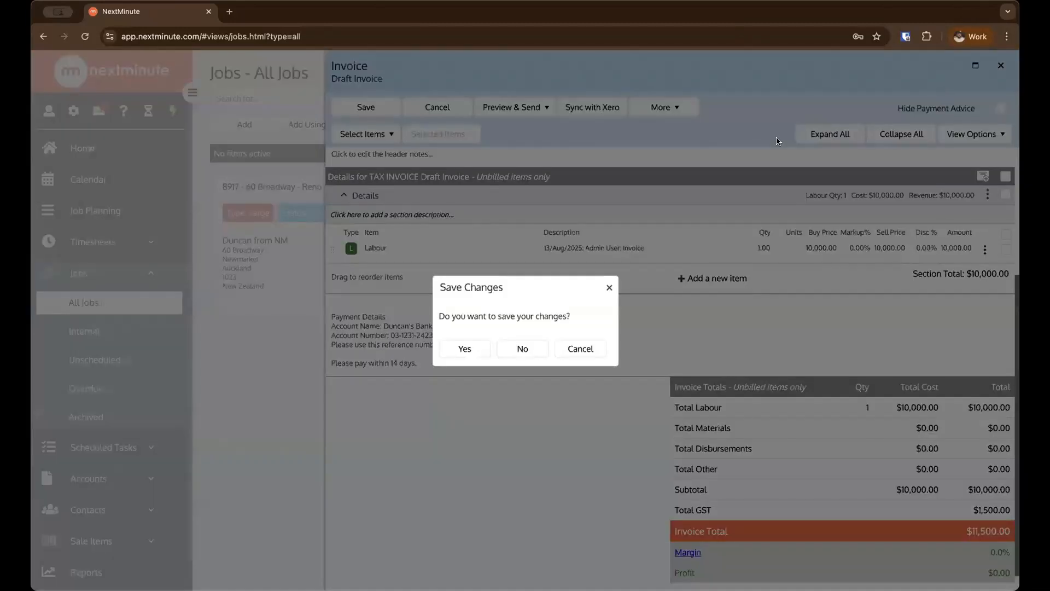
{"action": "left_click", "coordinate": [504, 351]}
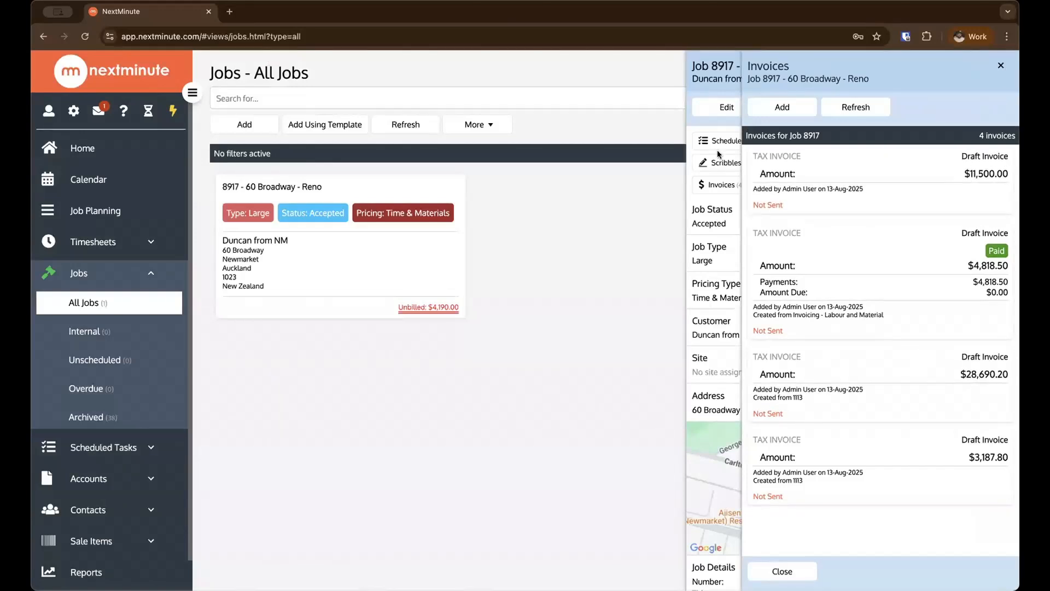
{"action": "left_click", "coordinate": [788, 106]}
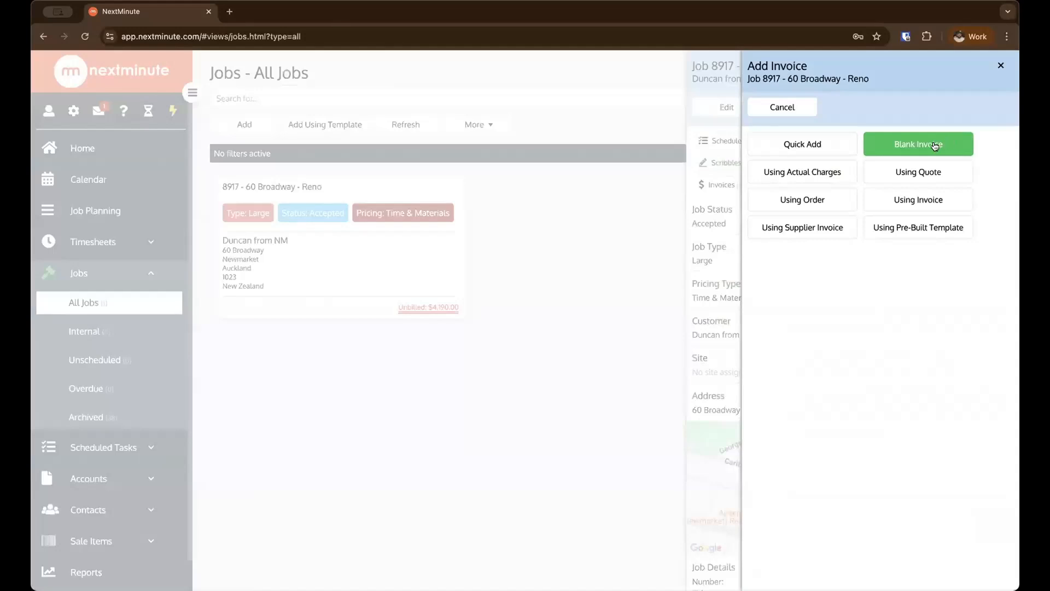
{"action": "left_click", "coordinate": [1000, 67]}
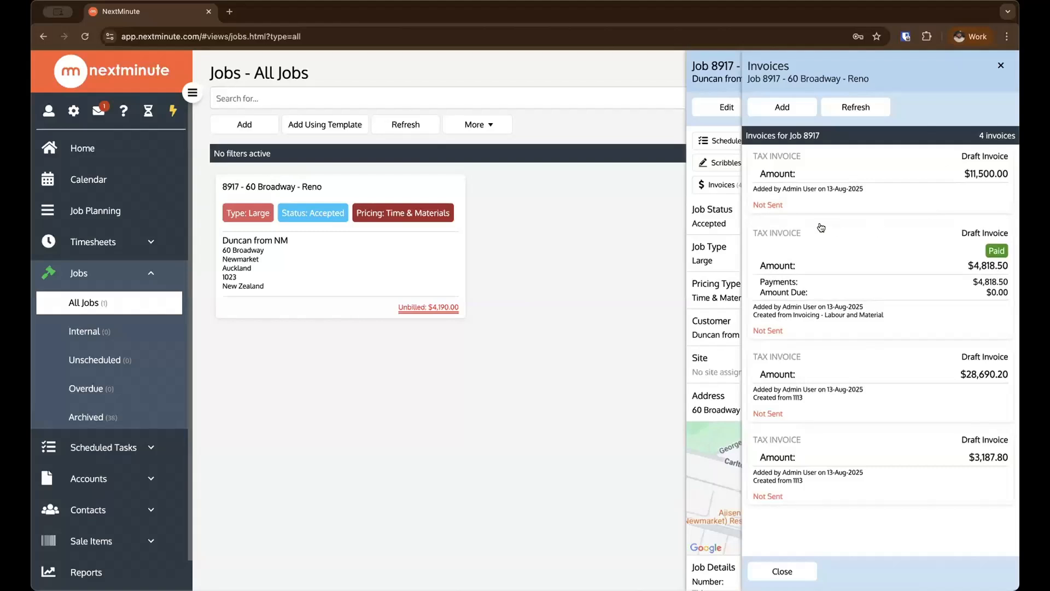
Step: Delete the job's $28,690.20 draft invoice, accepting that its line items are unlinked from the quote
{"action": "left_click", "coordinate": [821, 383]}
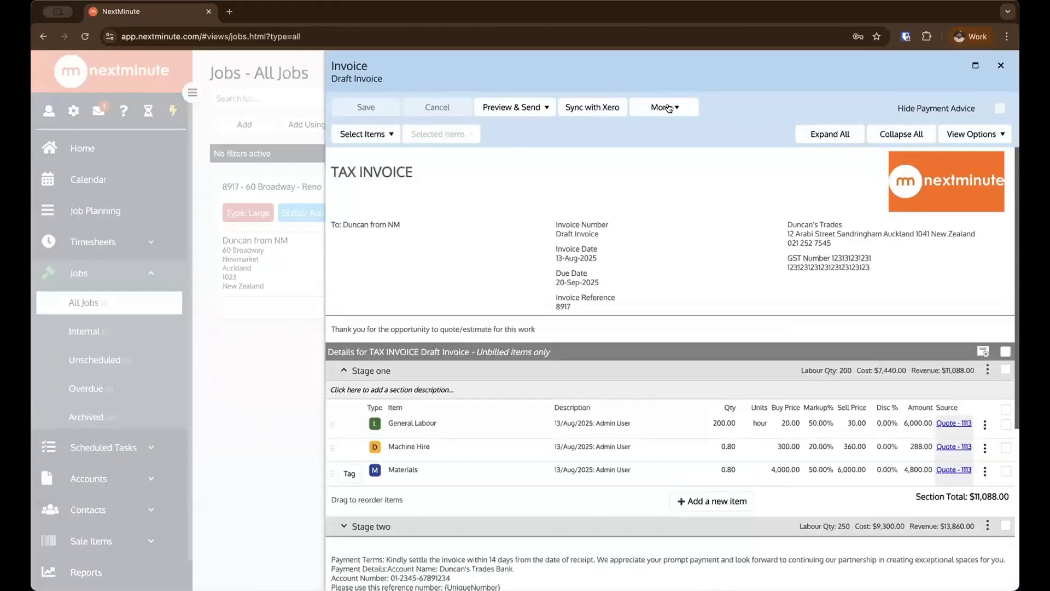
{"action": "left_click", "coordinate": [664, 106]}
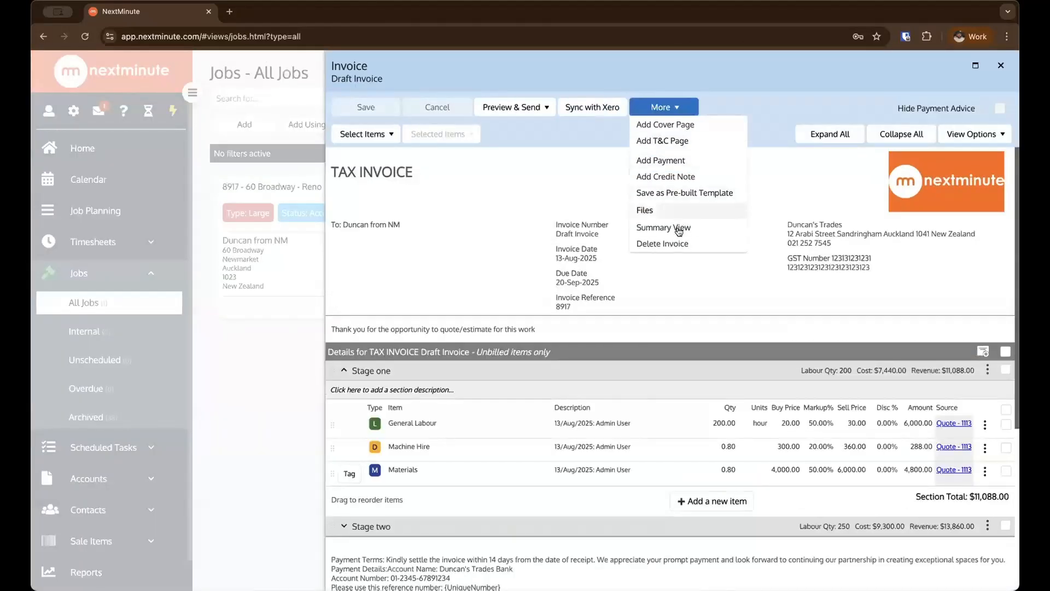
{"action": "left_click", "coordinate": [674, 242]}
{"action": "left_click", "coordinate": [490, 374]}
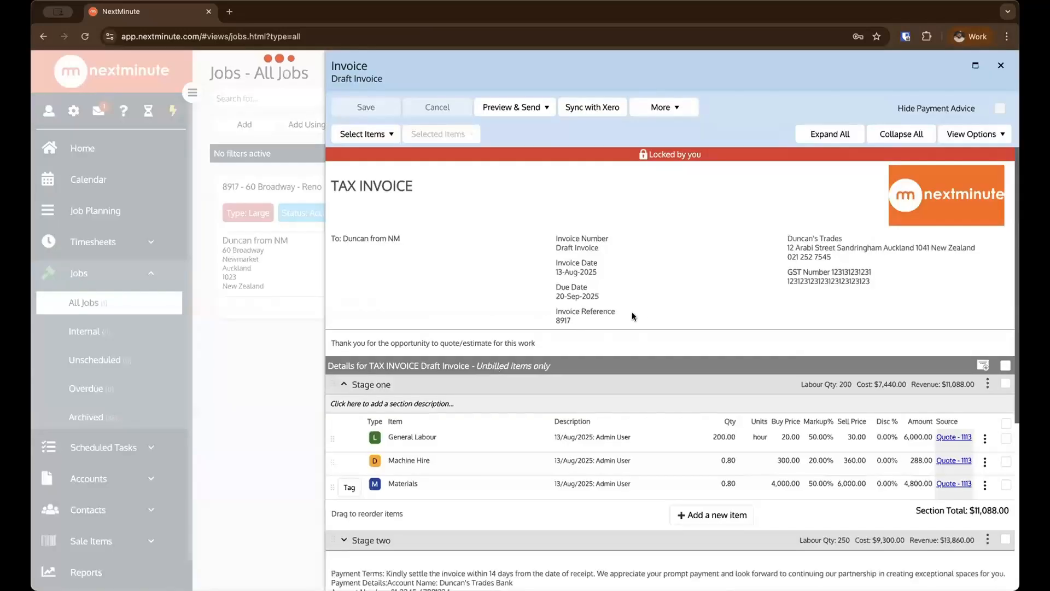
Step: Delete the job's $3,187.80 draft invoice created from quote 1113, accepting the unlinking of its line items
{"action": "left_click", "coordinate": [924, 385]}
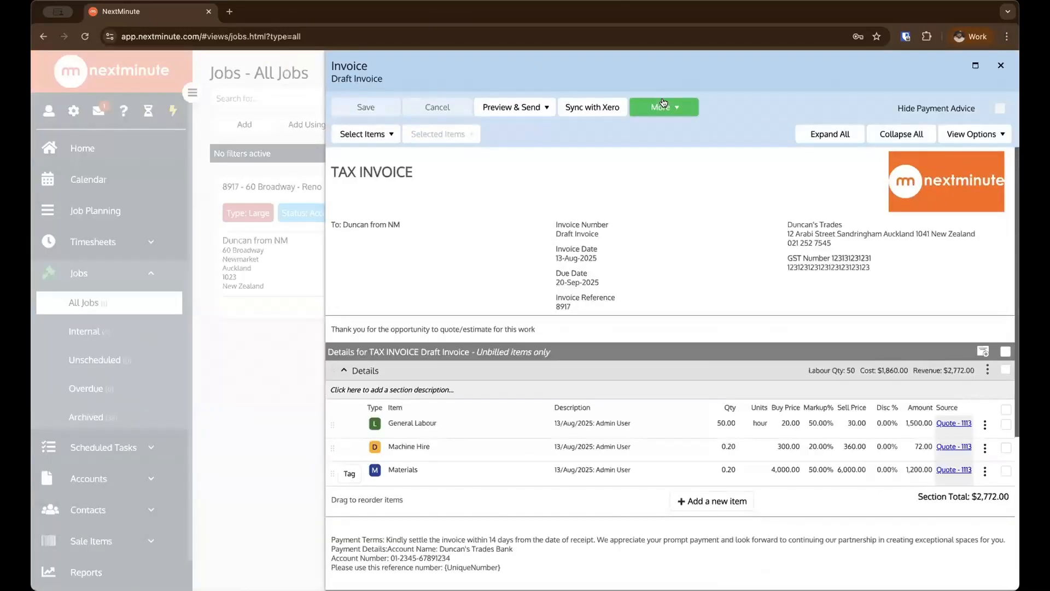
{"action": "left_click", "coordinate": [663, 107]}
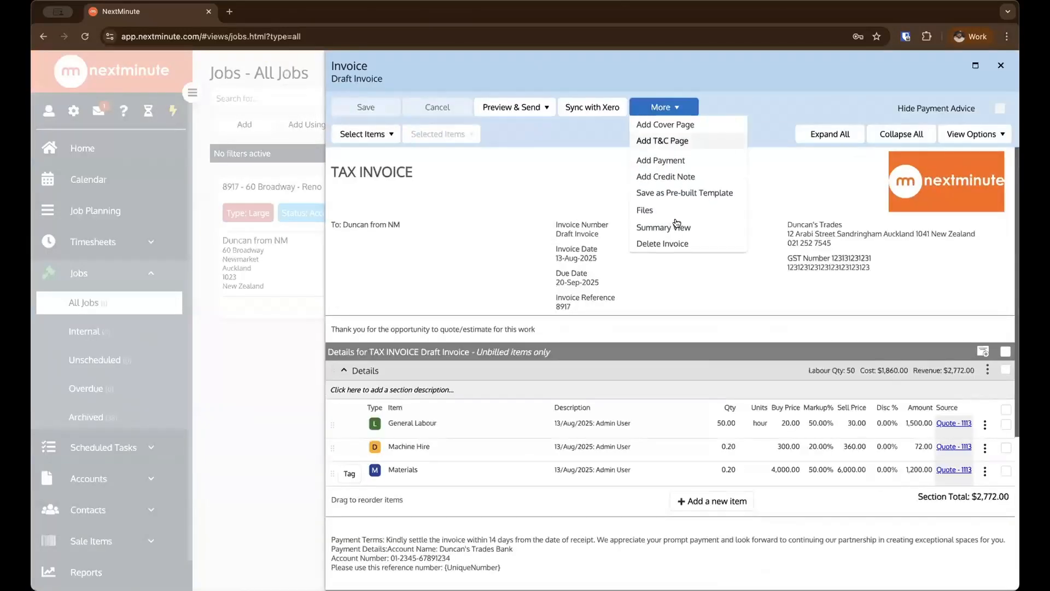
{"action": "left_click", "coordinate": [675, 243]}
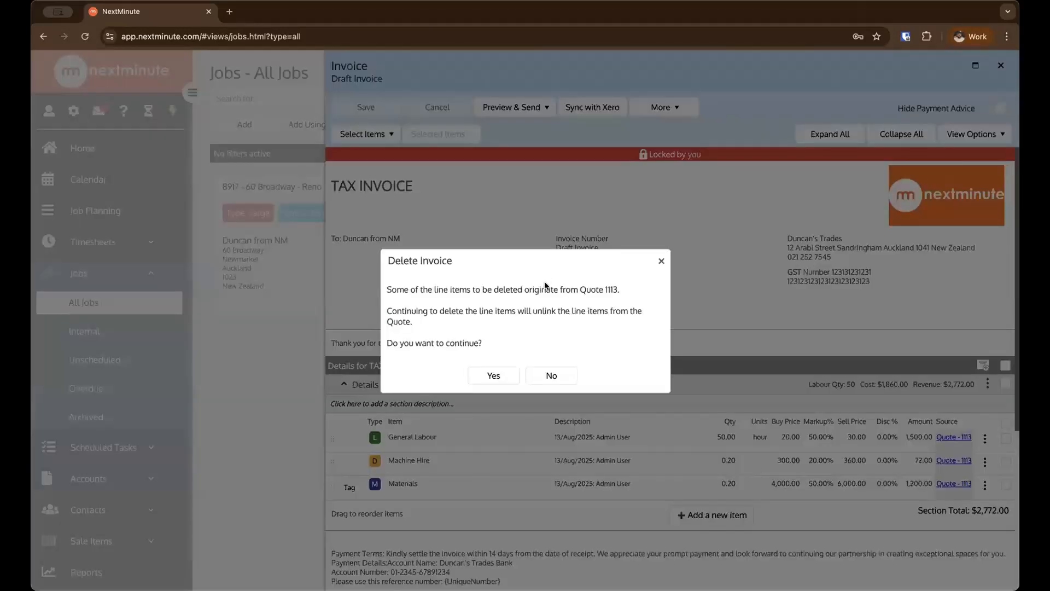
{"action": "left_click", "coordinate": [491, 375]}
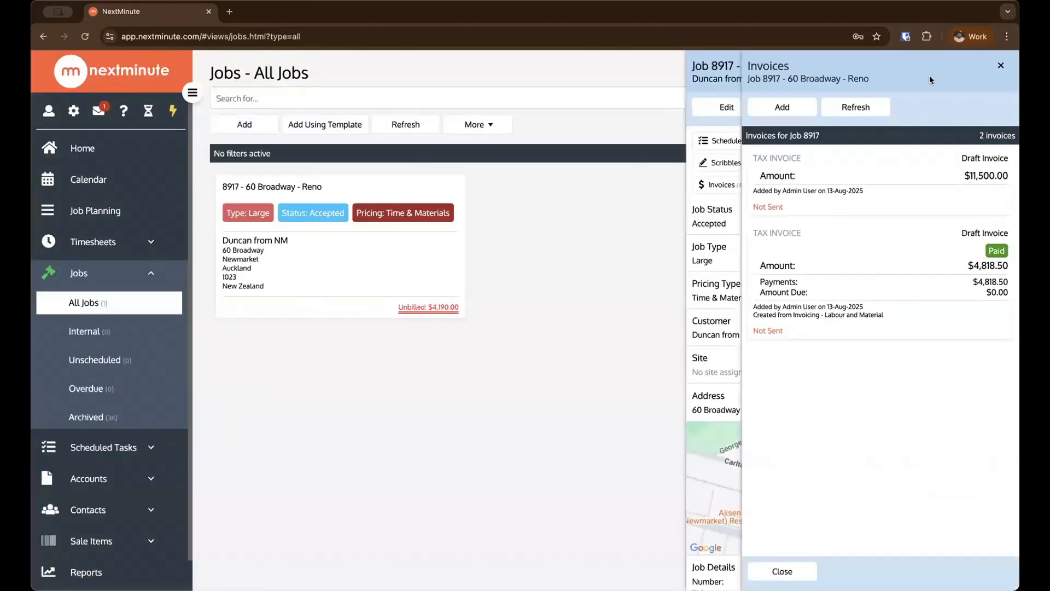
Step: Start a new invoice for job 8917 from quote 1113, copying all items from the quote
{"action": "left_click", "coordinate": [779, 107]}
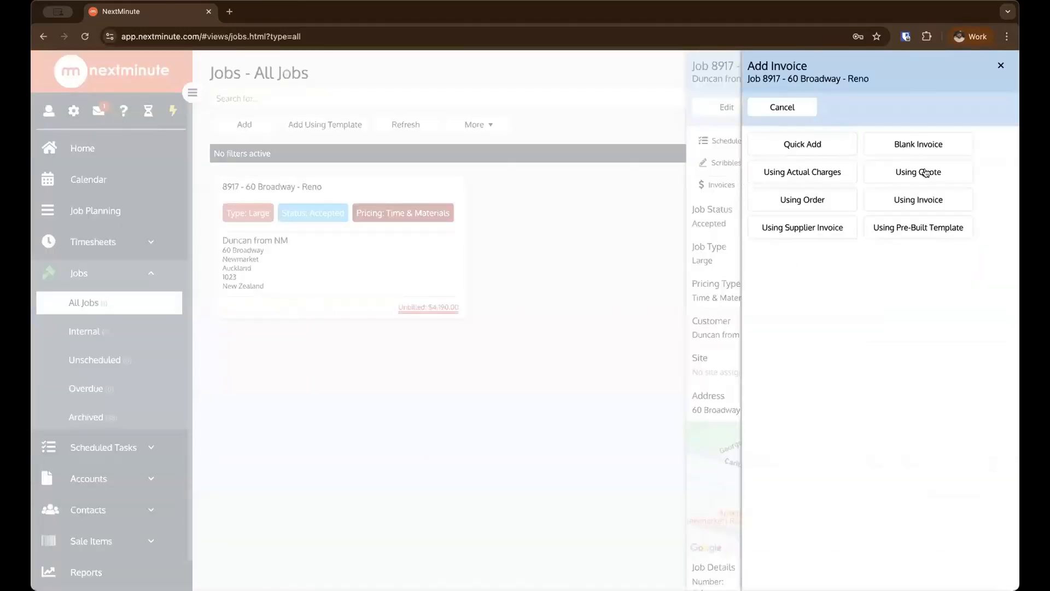
{"action": "left_click", "coordinate": [904, 174]}
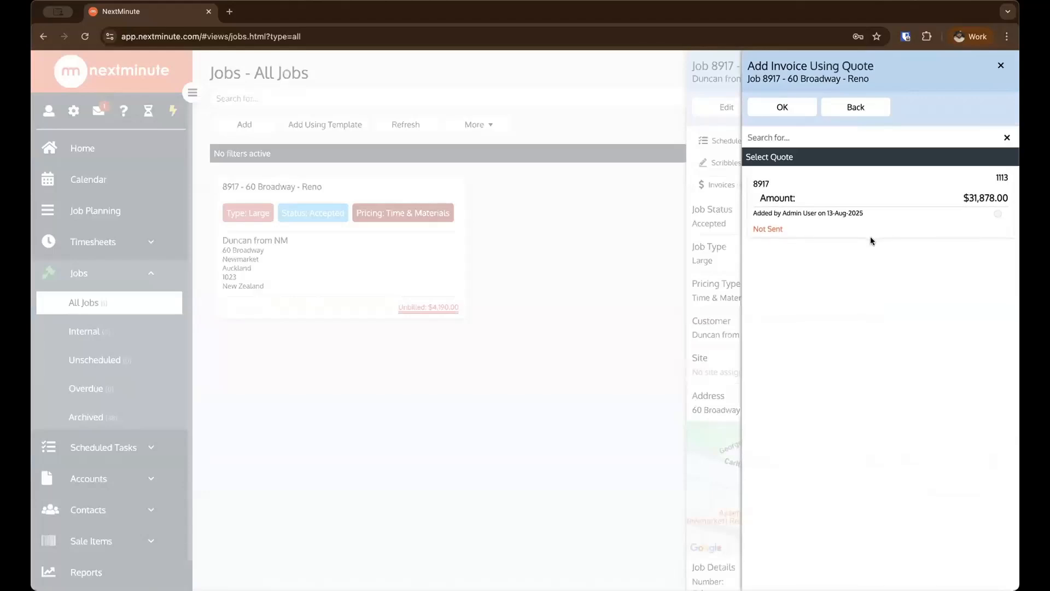
{"action": "left_click", "coordinate": [877, 208]}
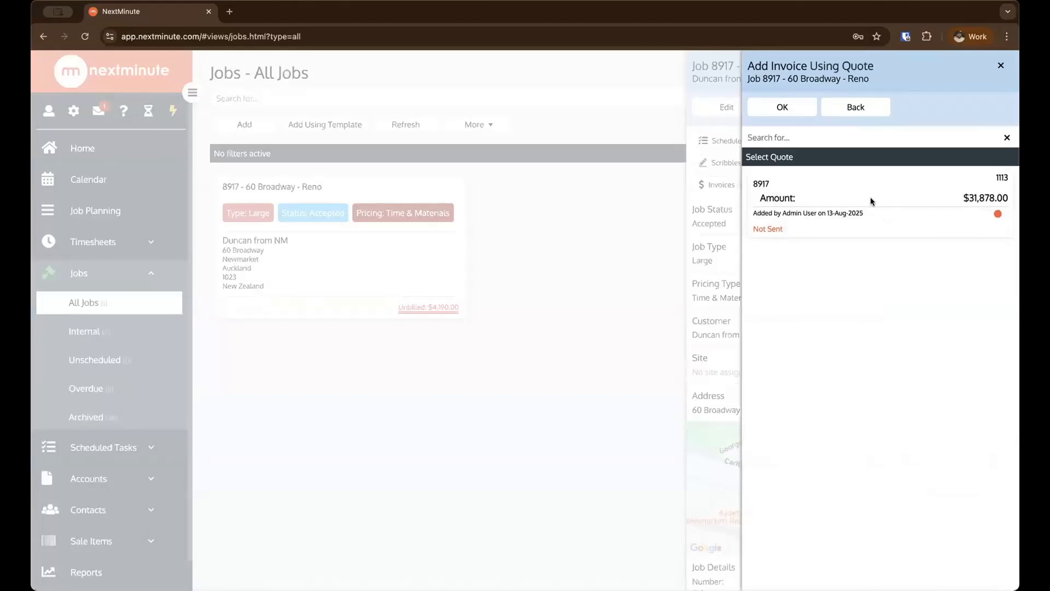
{"action": "left_click", "coordinate": [762, 112]}
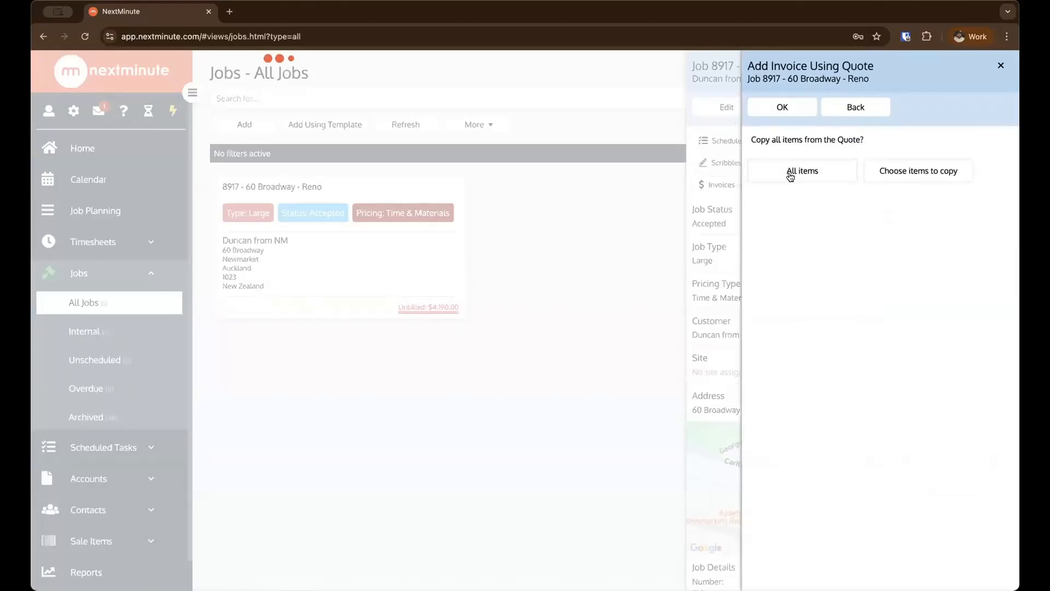
{"action": "left_click", "coordinate": [791, 173]}
{"action": "left_click", "coordinate": [812, 178]}
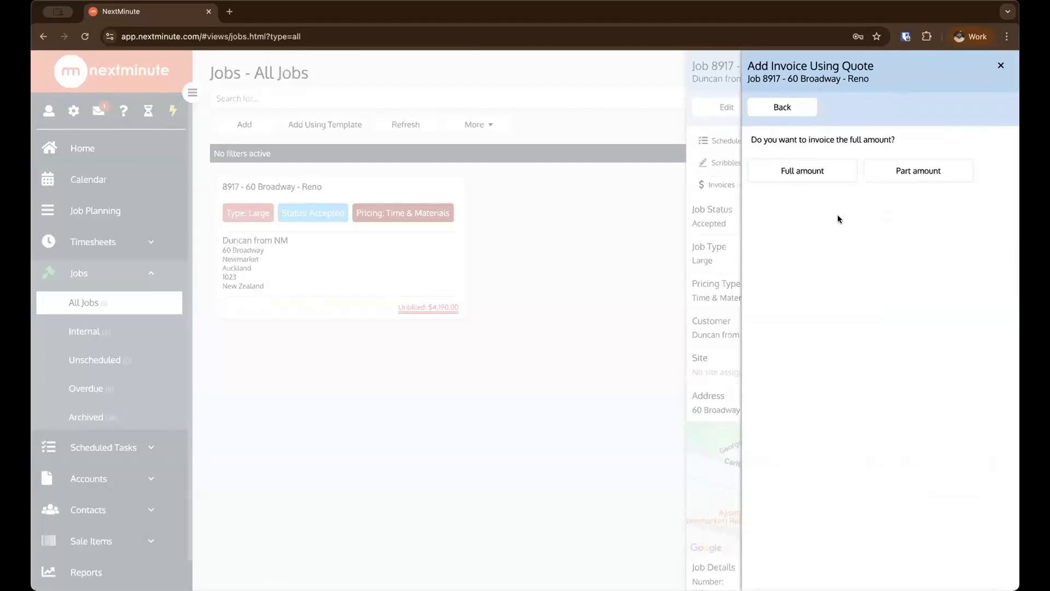
Step: Choose to invoice a part amount of 10% of the quote's remaining amount, $2,772.00, and create the invoice
{"action": "left_click", "coordinate": [919, 180]}
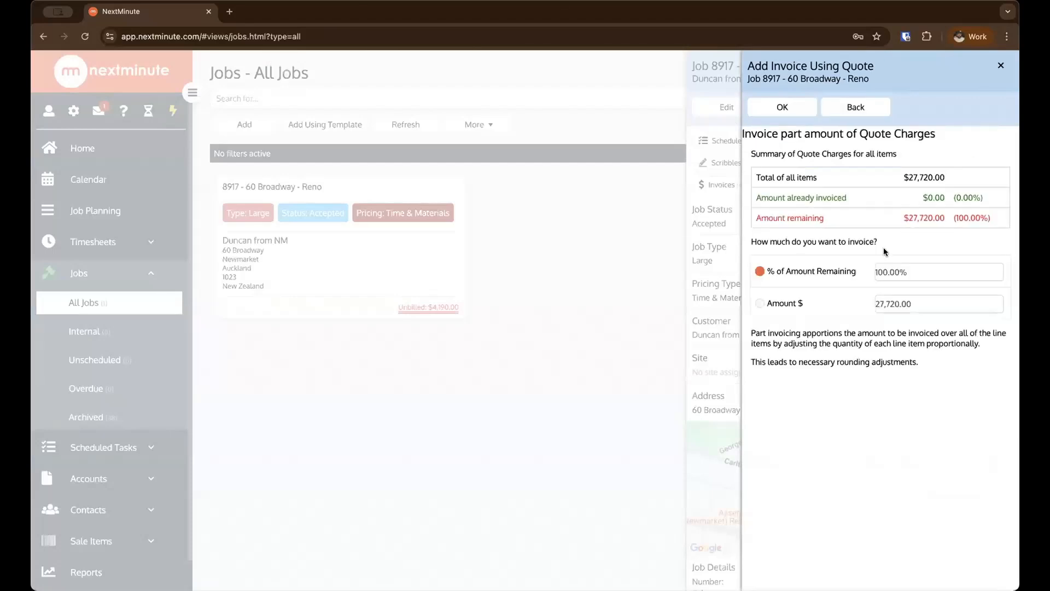
{"action": "triple_click", "coordinate": [920, 273]}
{"action": "type", "text": "10"}
{"action": "left_click", "coordinate": [926, 301]}
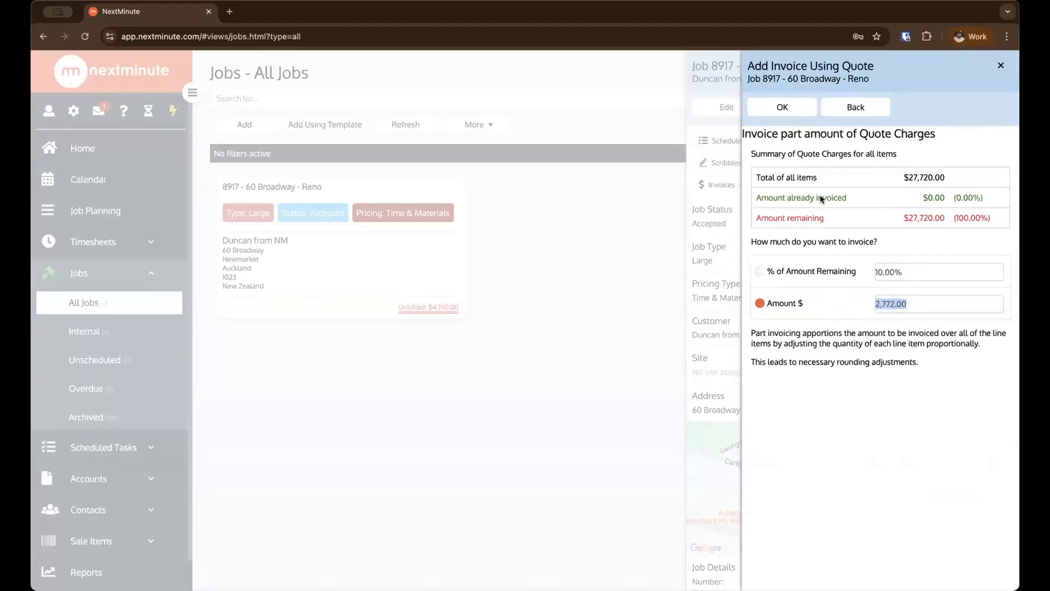
{"action": "left_click", "coordinate": [792, 112]}
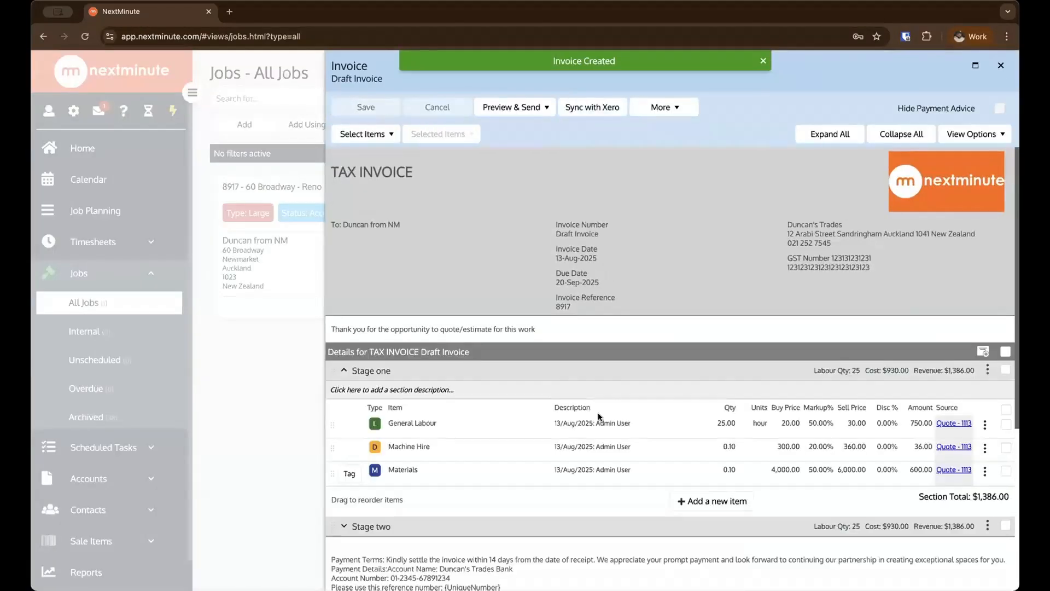
Step: Move all the line items of the new invoice's Stage two section into the Stage one section
{"action": "scroll", "coordinate": [599, 417], "scroll_direction": "down", "scroll_amount": 3}
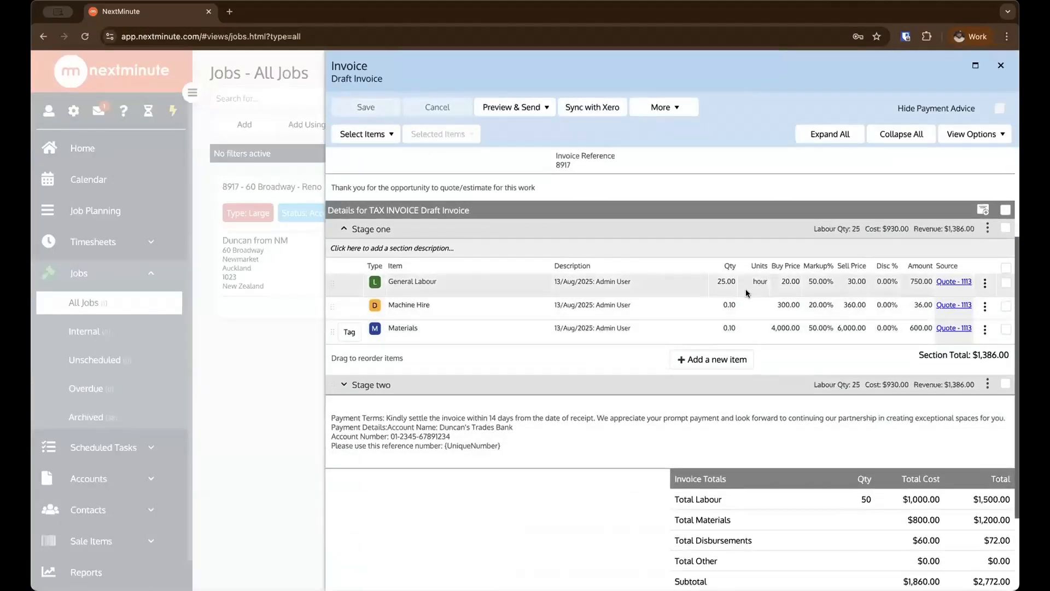
{"action": "scroll", "coordinate": [747, 293], "scroll_direction": "down", "scroll_amount": 2}
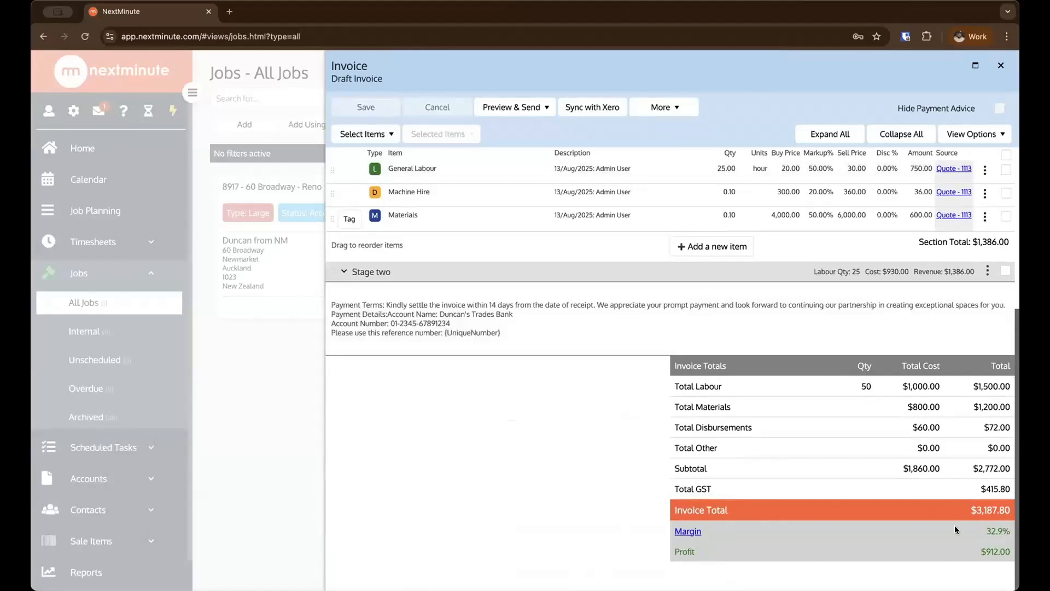
{"action": "scroll", "coordinate": [729, 465], "scroll_direction": "up", "scroll_amount": 3}
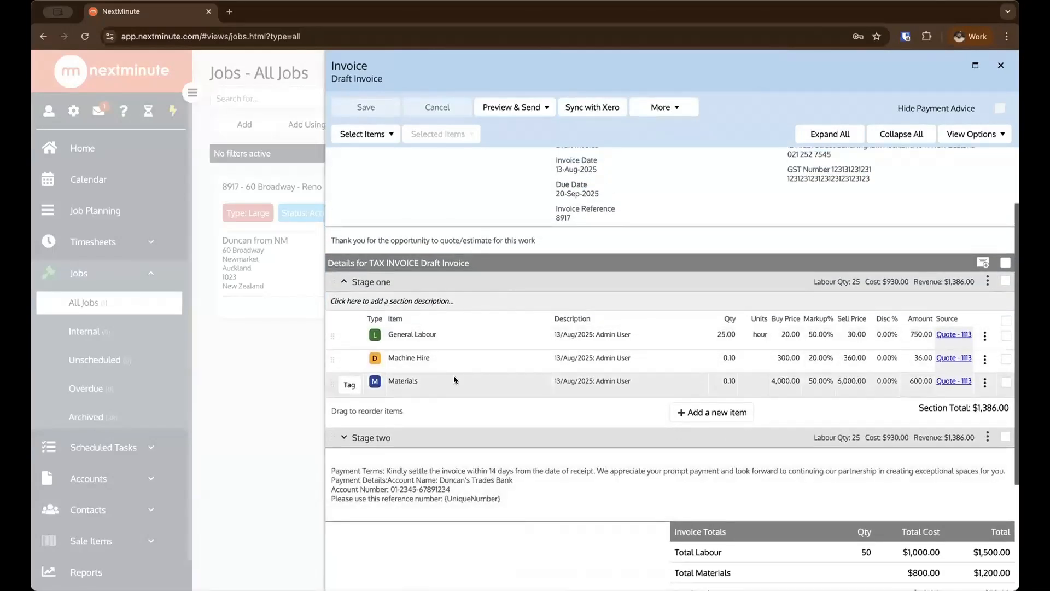
{"action": "left_click", "coordinate": [988, 436]}
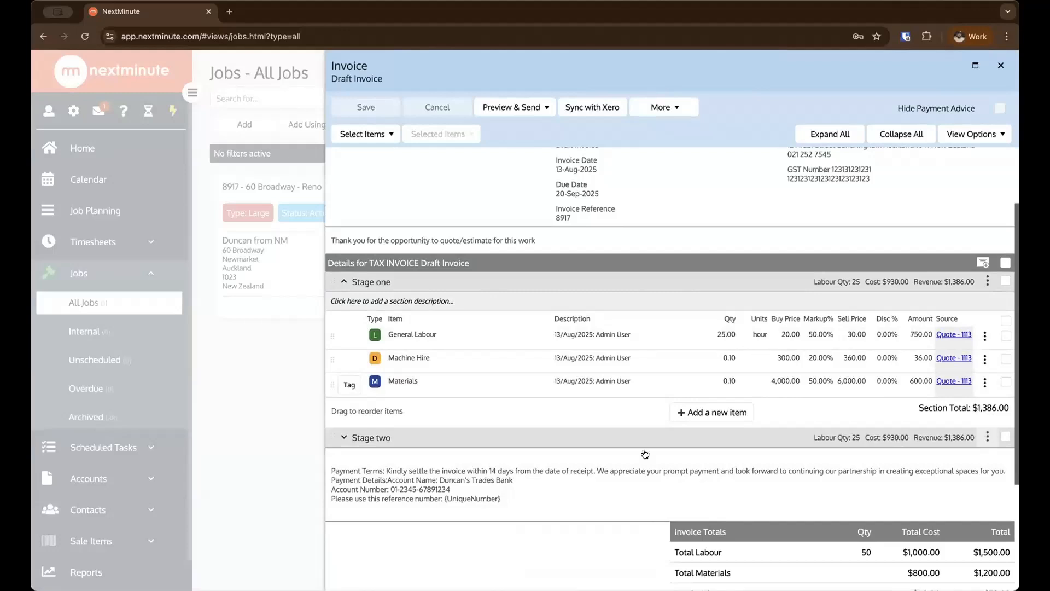
{"action": "left_click", "coordinate": [344, 438]}
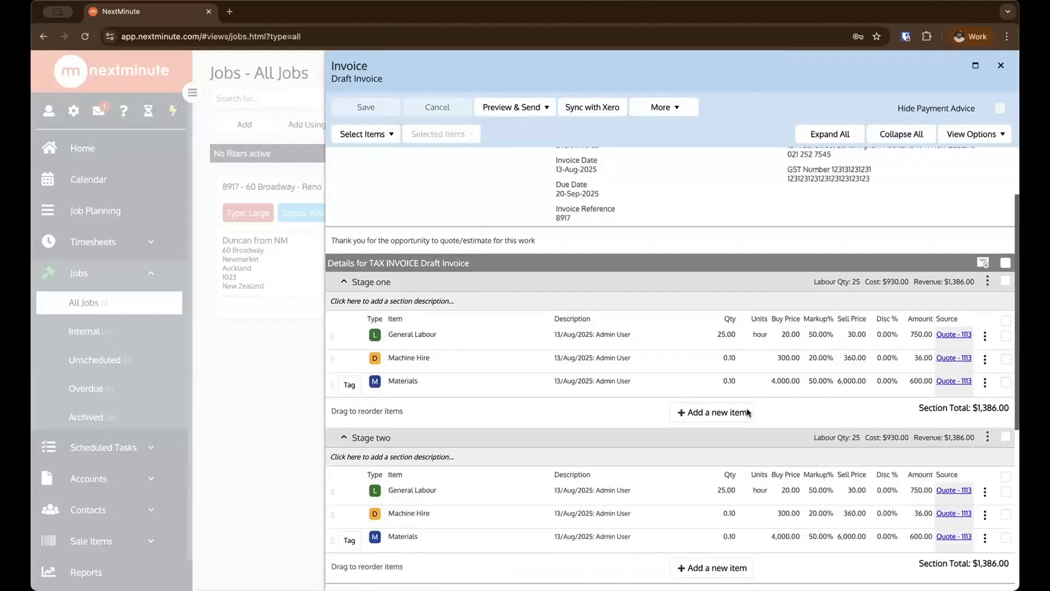
{"action": "left_click", "coordinate": [1006, 436]}
{"action": "left_click", "coordinate": [468, 134]}
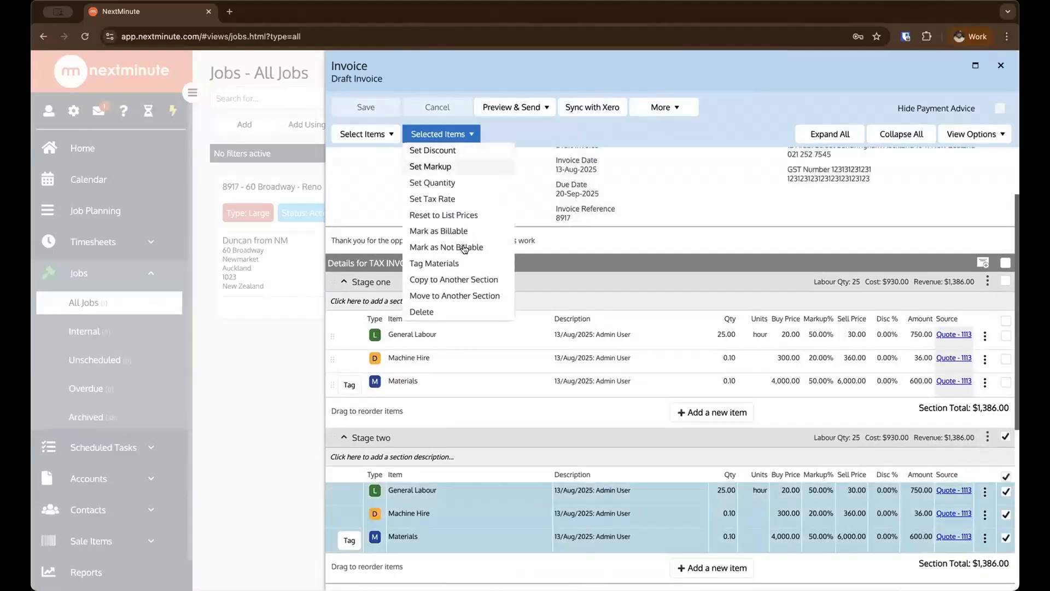
{"action": "left_click", "coordinate": [451, 296]}
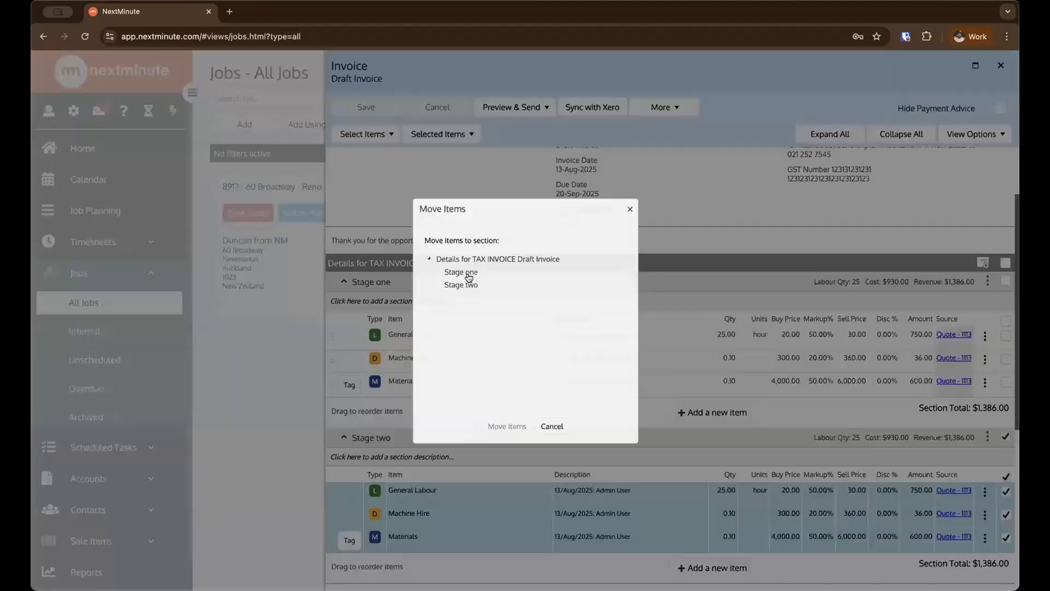
{"action": "left_click", "coordinate": [462, 266]}
{"action": "left_click", "coordinate": [497, 442]}
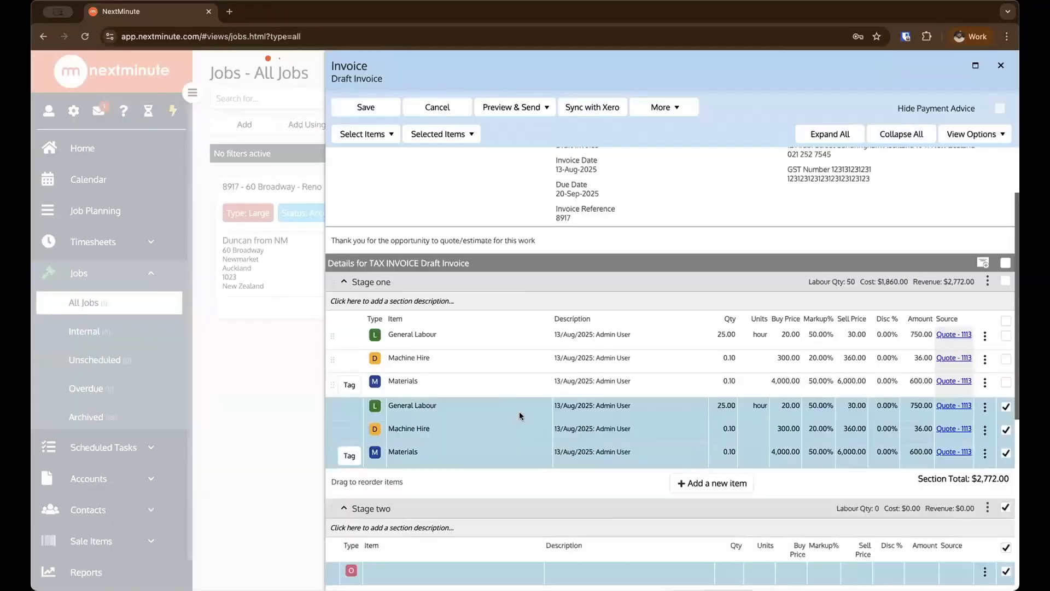
Step: Delete the emptied Stage two section and rename the Stage one section to Deposit
{"action": "left_click", "coordinate": [987, 509]}
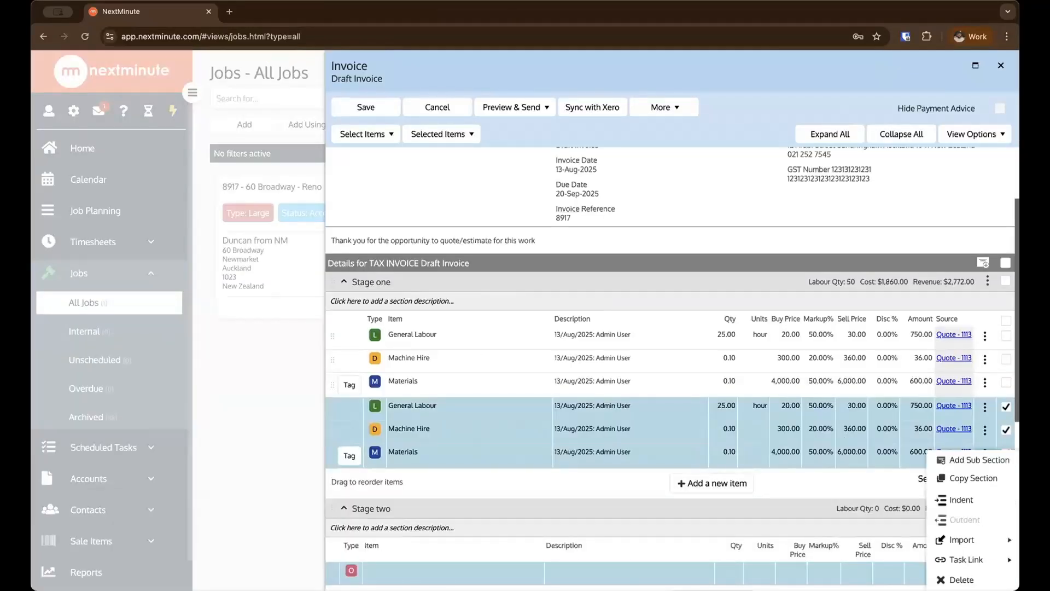
{"action": "left_click", "coordinate": [961, 579]}
{"action": "left_click", "coordinate": [499, 363]}
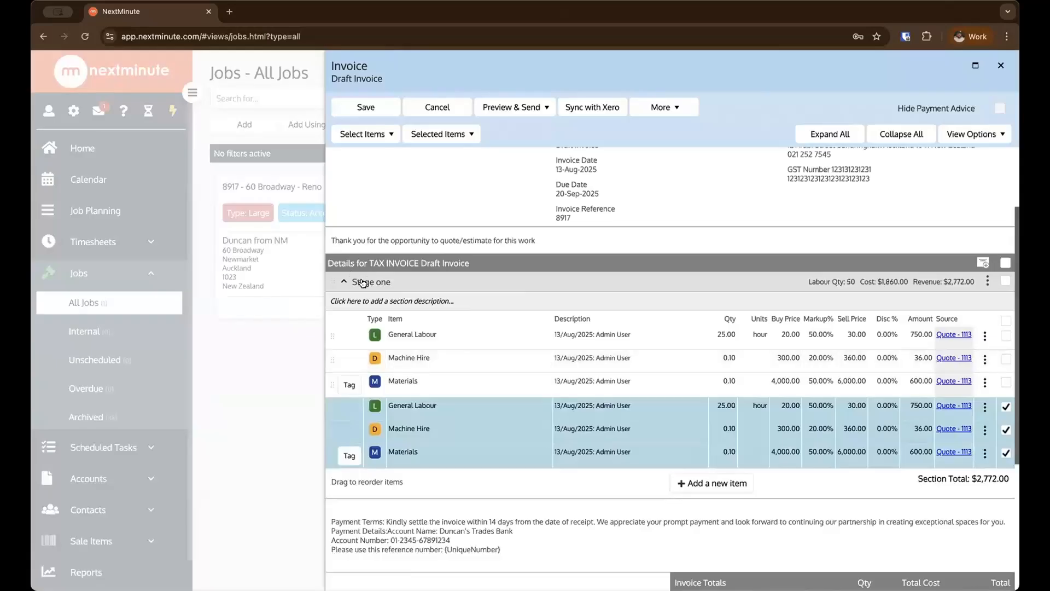
{"action": "left_click", "coordinate": [362, 282]}
{"action": "type", "text": "F"}
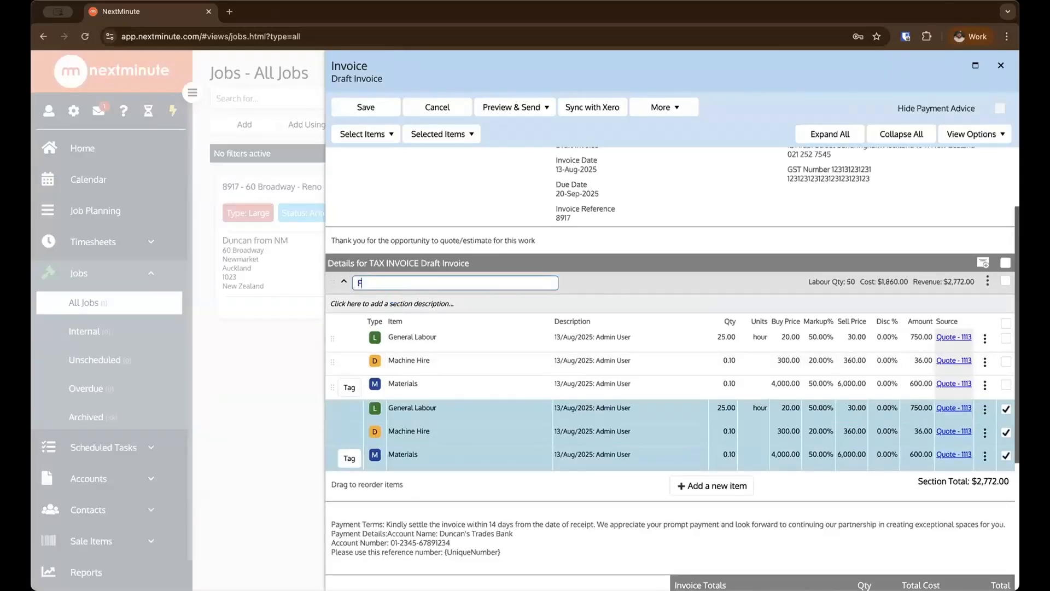
{"action": "key", "text": "Return"}
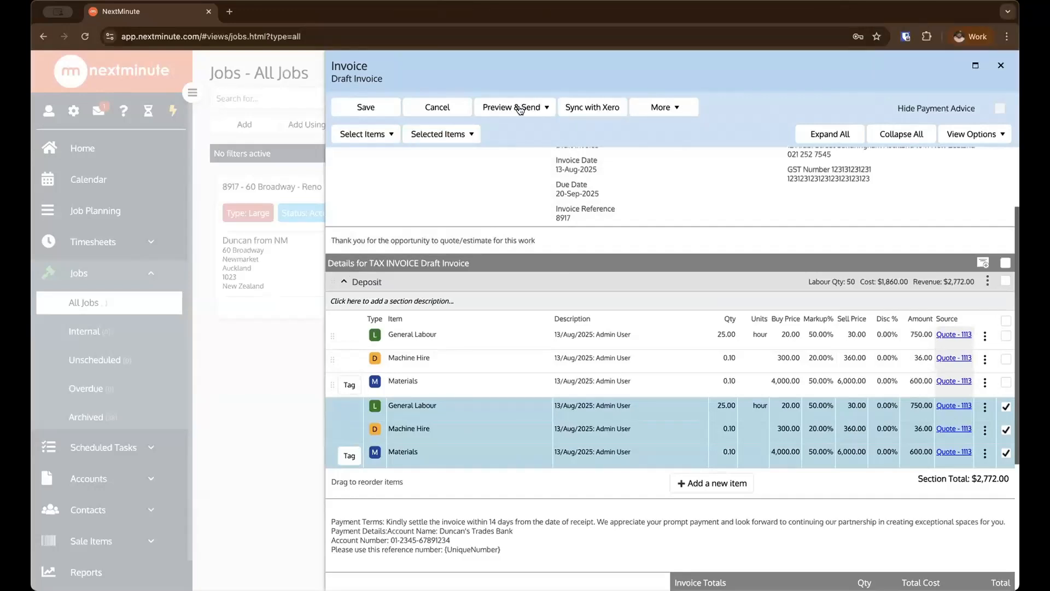
Step: Save the changes to the deposit invoice and preview it
{"action": "left_click", "coordinate": [517, 106]}
{"action": "left_click", "coordinate": [495, 121]}
{"action": "left_click", "coordinate": [494, 354]}
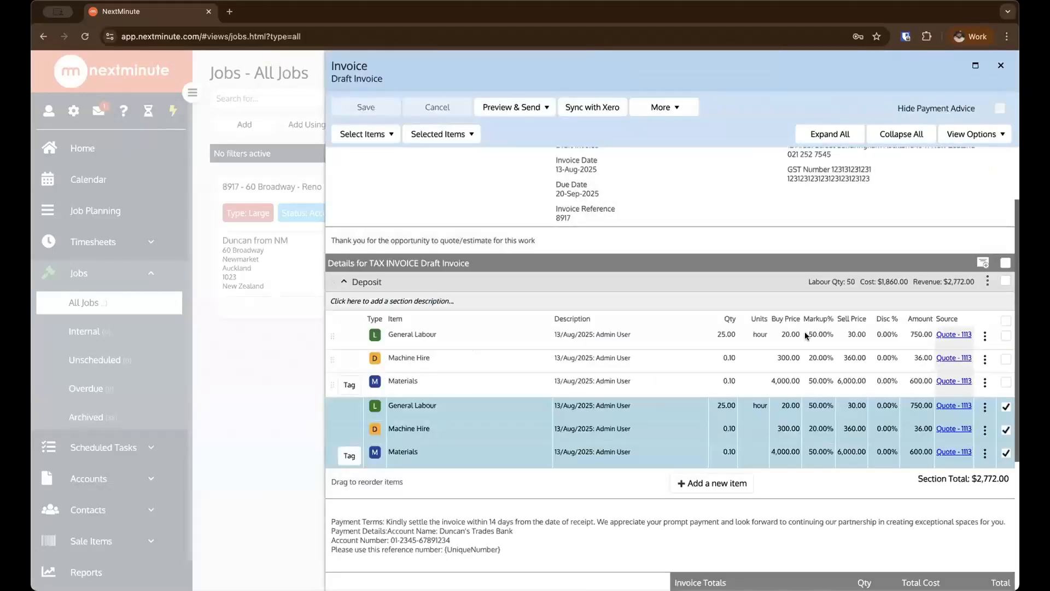
Step: Look over the deposit invoice's line items and totals, and close it
{"action": "scroll", "coordinate": [807, 336], "scroll_direction": "down", "scroll_amount": 4}
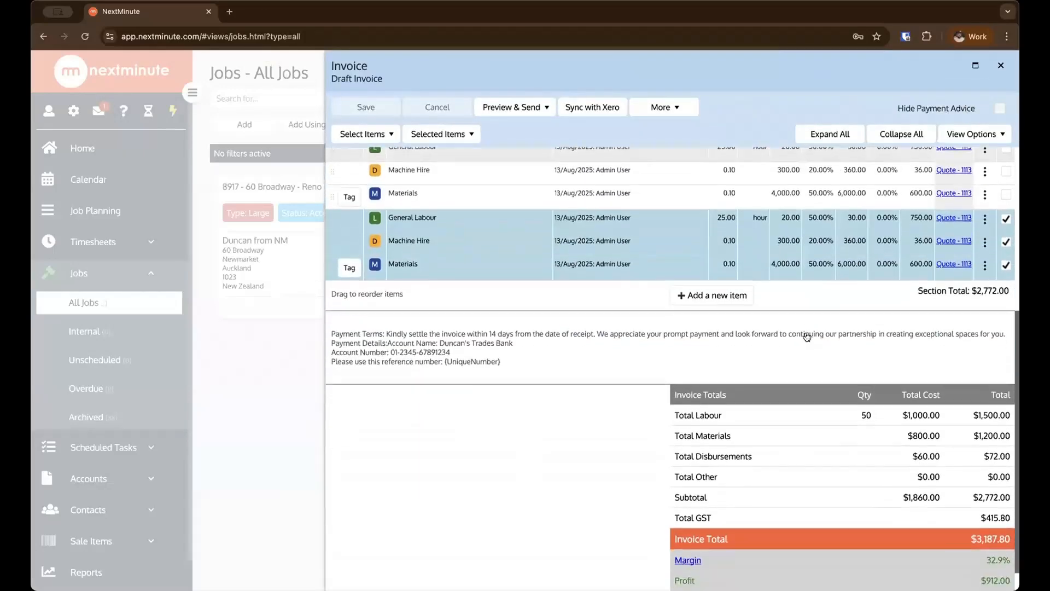
{"action": "scroll", "coordinate": [711, 268], "scroll_direction": "up", "scroll_amount": 10}
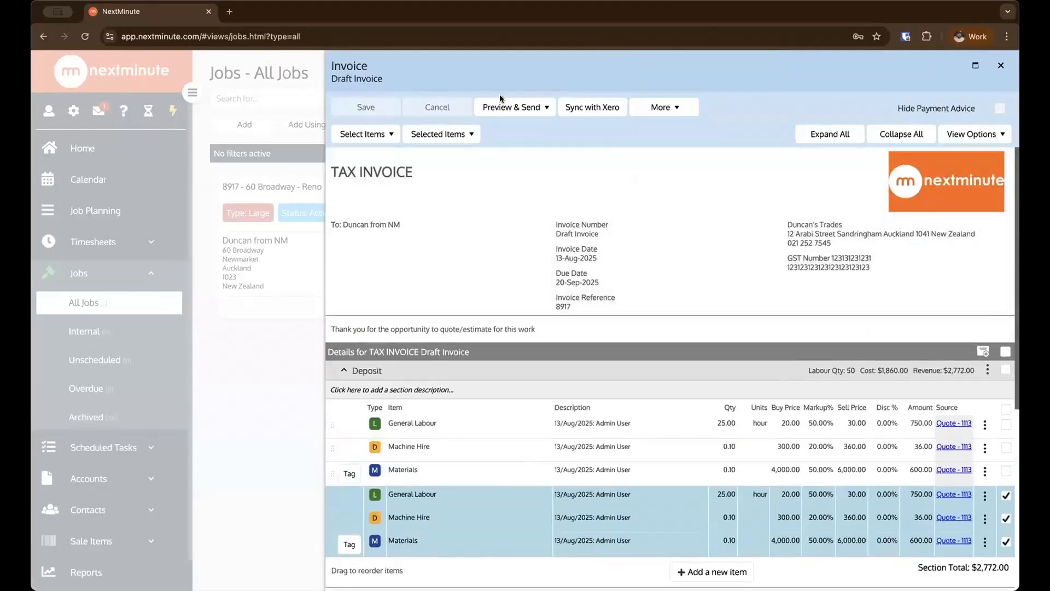
{"action": "left_click", "coordinate": [998, 71]}
{"action": "left_click", "coordinate": [1000, 66]}
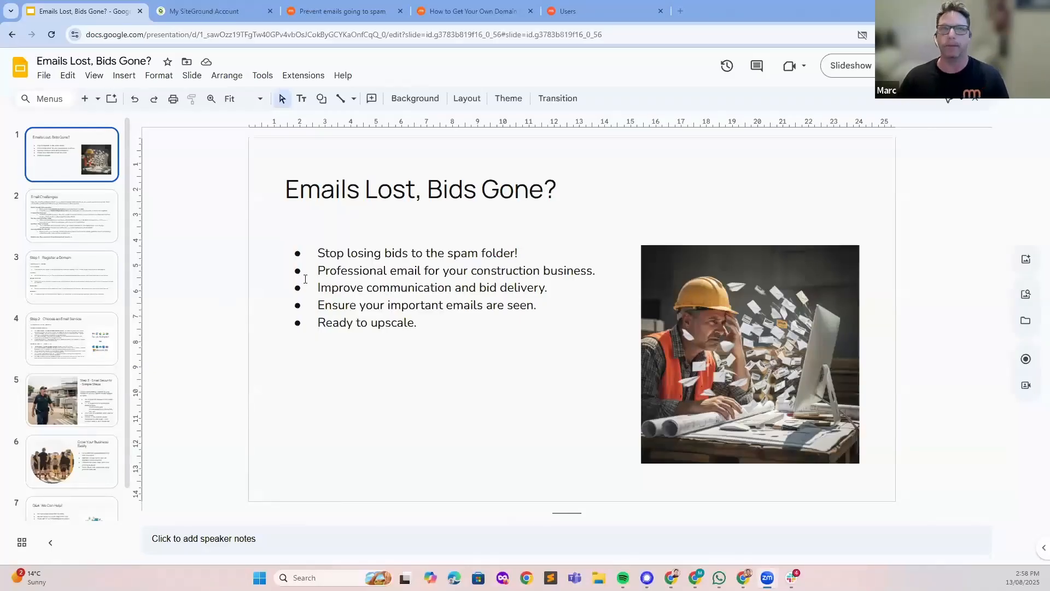
Step: Switch to the "Emails Lost, Bids Gone?" deck in Google Slides and present it full screen from its first slide
{"action": "left_click", "coordinate": [579, 11]}
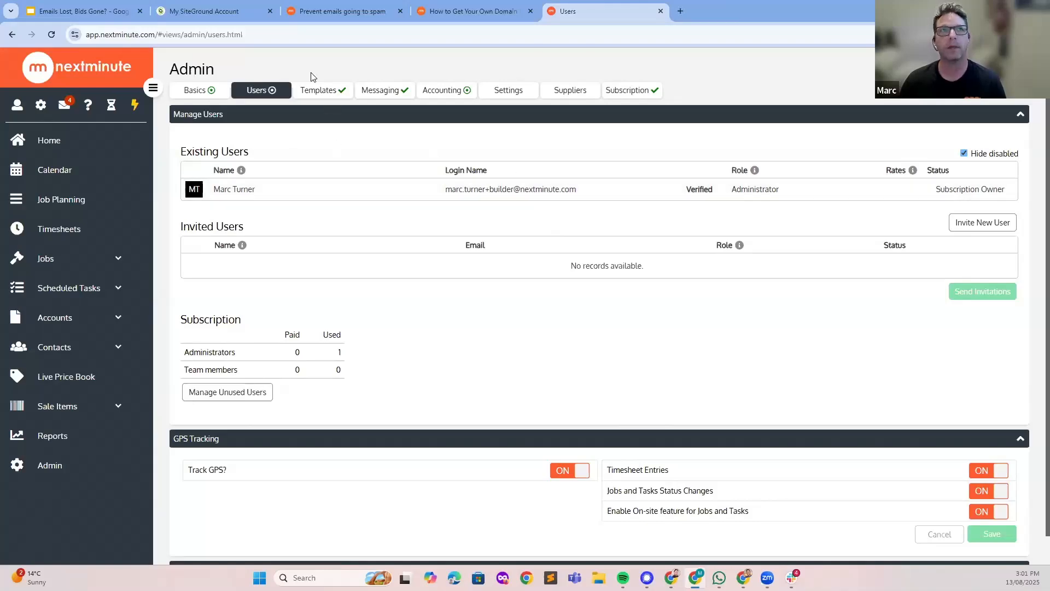
{"action": "left_click", "coordinate": [90, 16]}
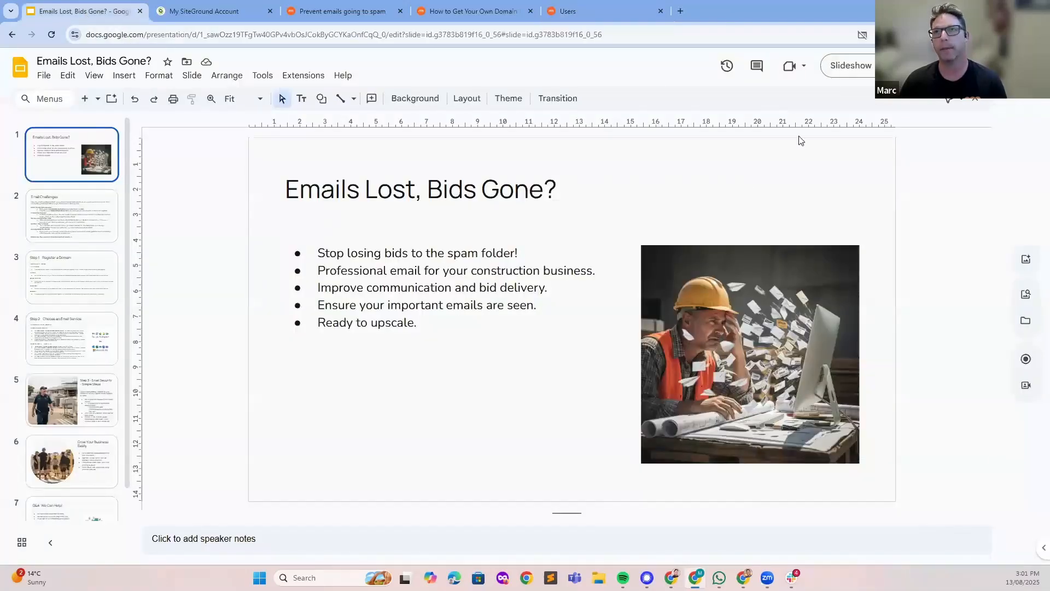
{"action": "key", "text": "ctrl+F5"}
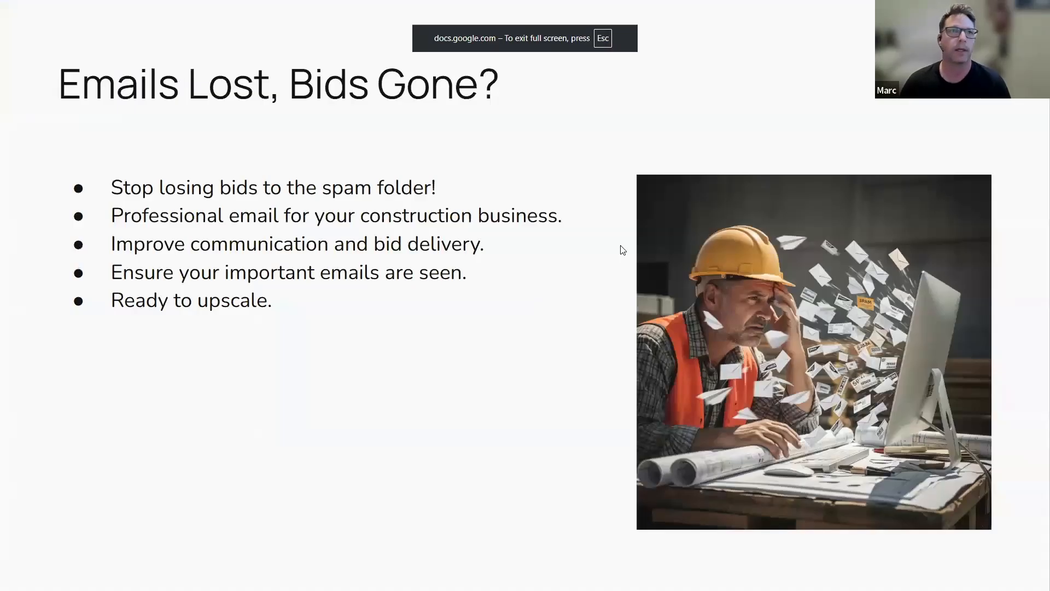
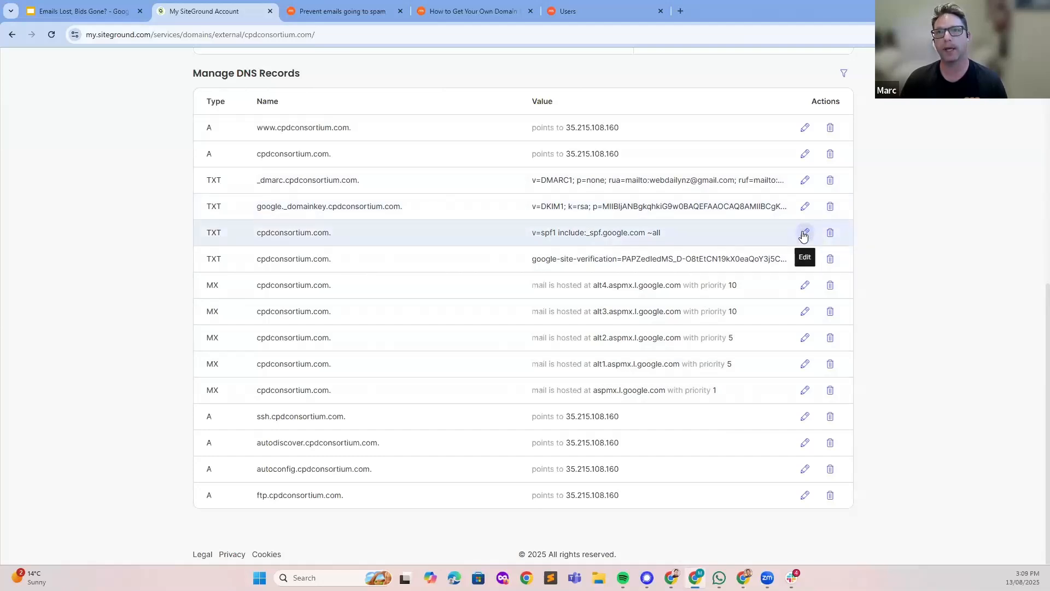
Step: Open the SPF TXT record of cpdconsortium.com for editing in SiteGround's DNS records
{"action": "scroll", "coordinate": [406, 153], "scroll_direction": "up", "scroll_amount": 2}
{"action": "scroll", "coordinate": [406, 153], "scroll_direction": "up", "scroll_amount": 4}
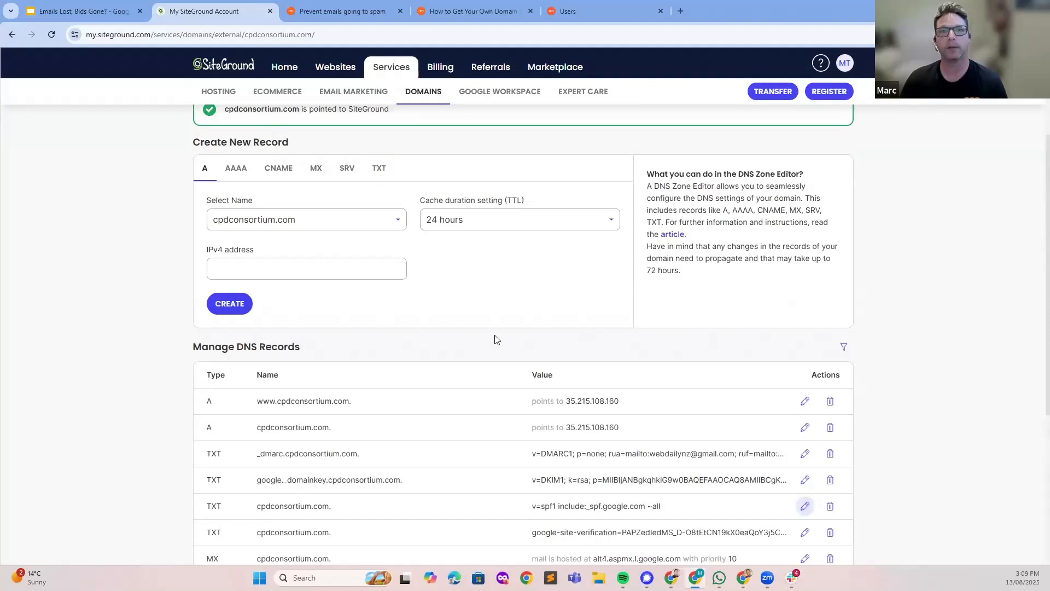
{"action": "scroll", "coordinate": [352, 328], "scroll_direction": "down", "scroll_amount": 4}
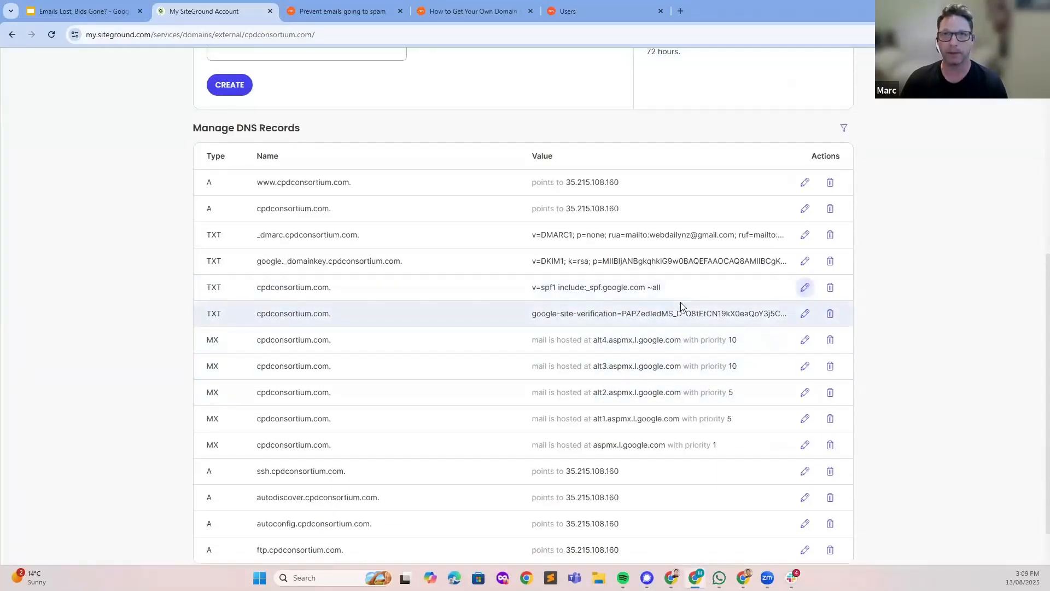
{"action": "left_click", "coordinate": [804, 287]}
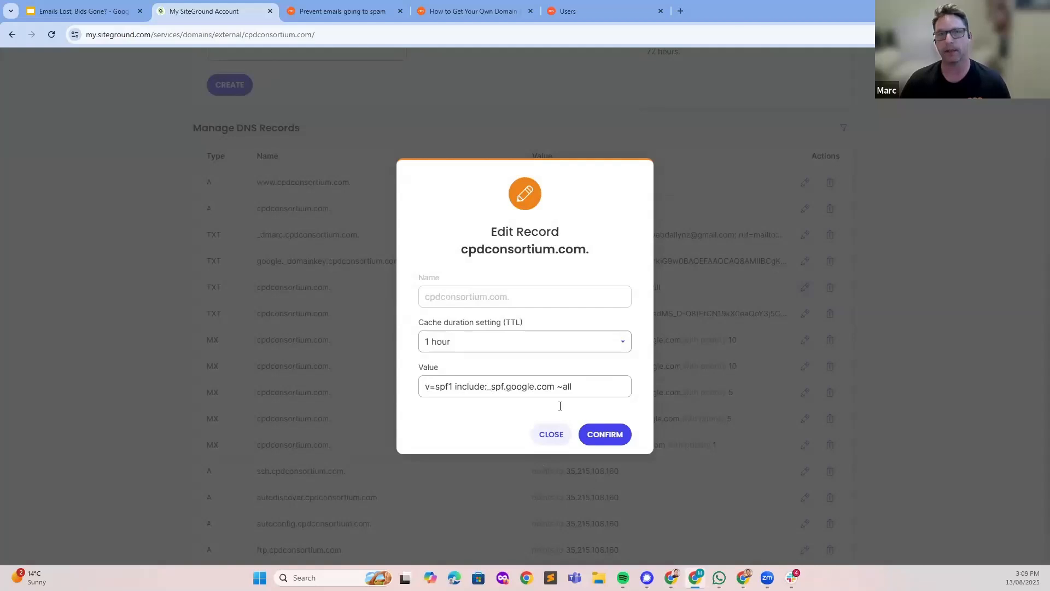
Step: Copy include:amazonses.com from the NextMinute knowledge base article about preventing emails going to spam
{"action": "left_click", "coordinate": [455, 14]}
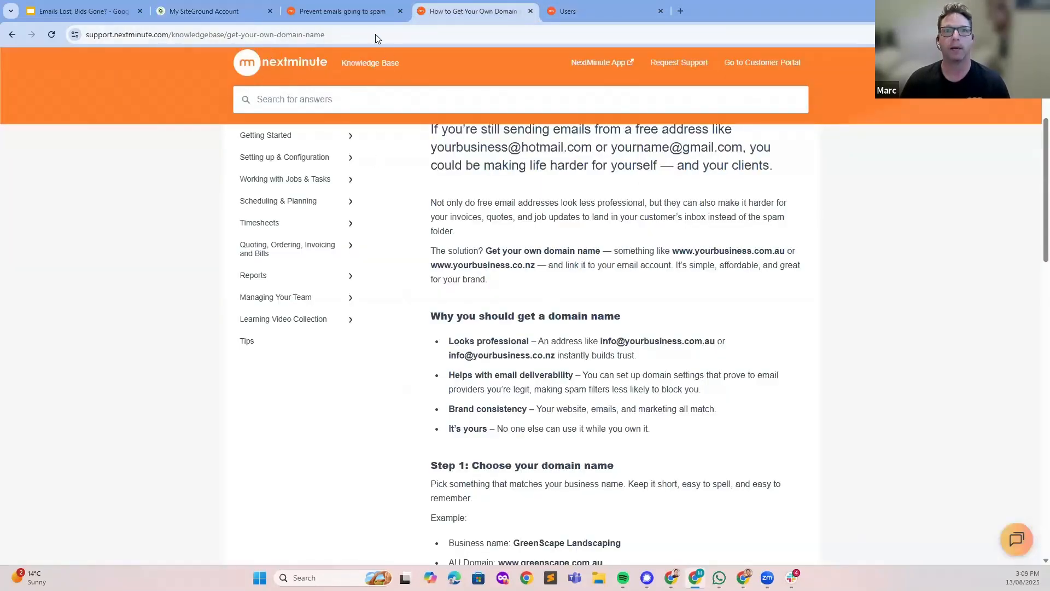
{"action": "left_click", "coordinate": [334, 11]}
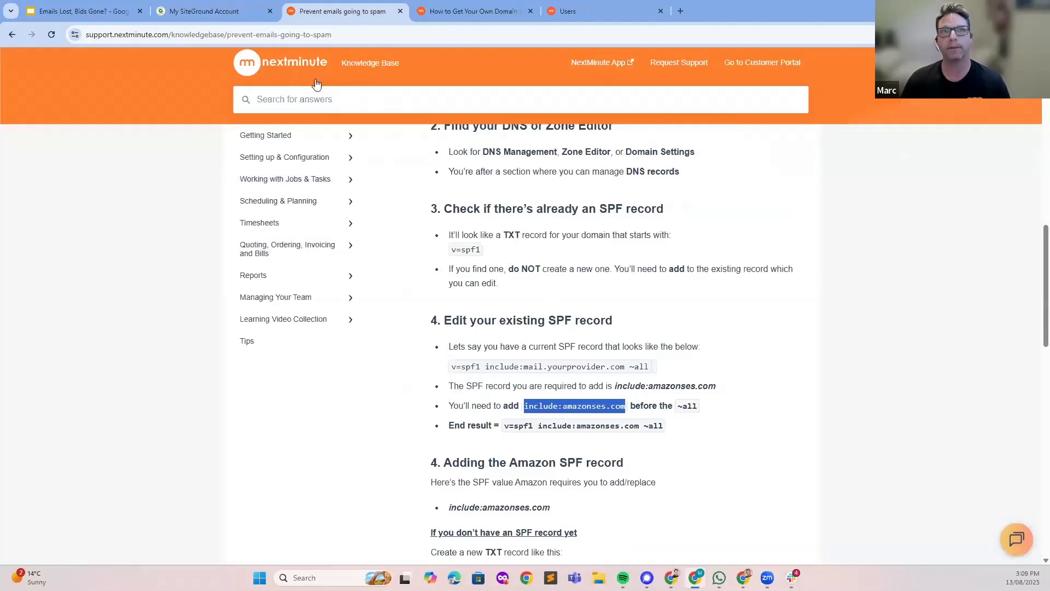
{"action": "left_click", "coordinate": [287, 34]}
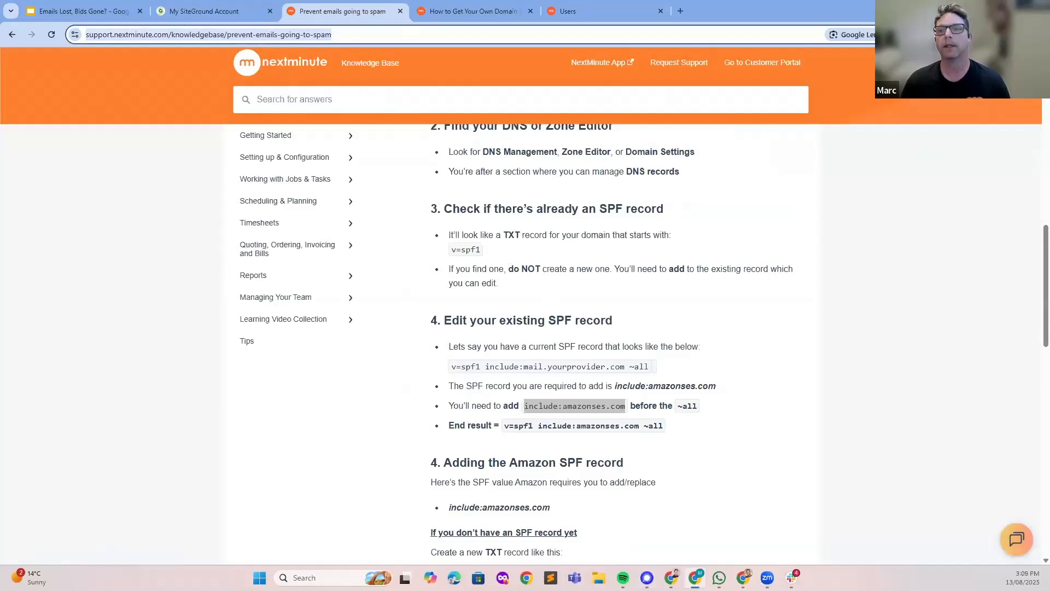
{"action": "mouse_move", "coordinate": [767, 578]}
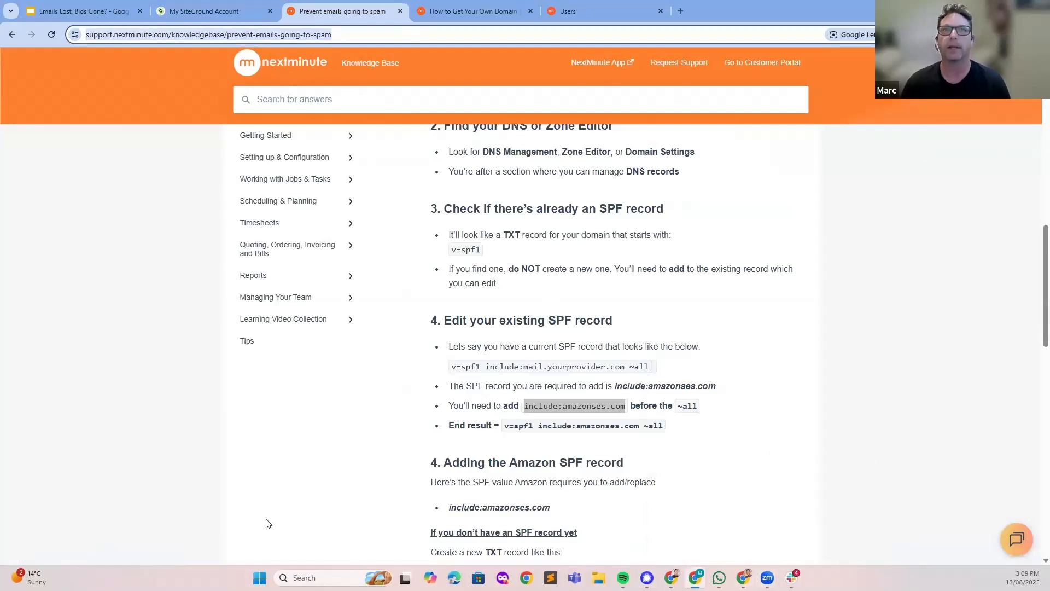
{"action": "left_click", "coordinate": [274, 500]}
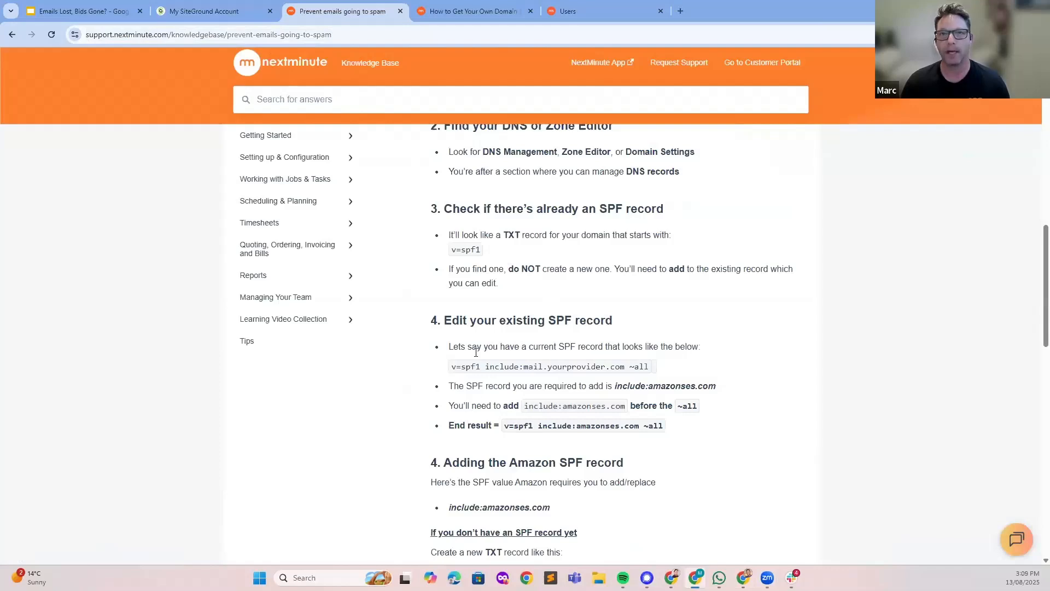
{"action": "left_click_drag", "start_coordinate": [525, 405], "coordinate": [627, 408]}
{"action": "key", "text": "ctrl+c"}
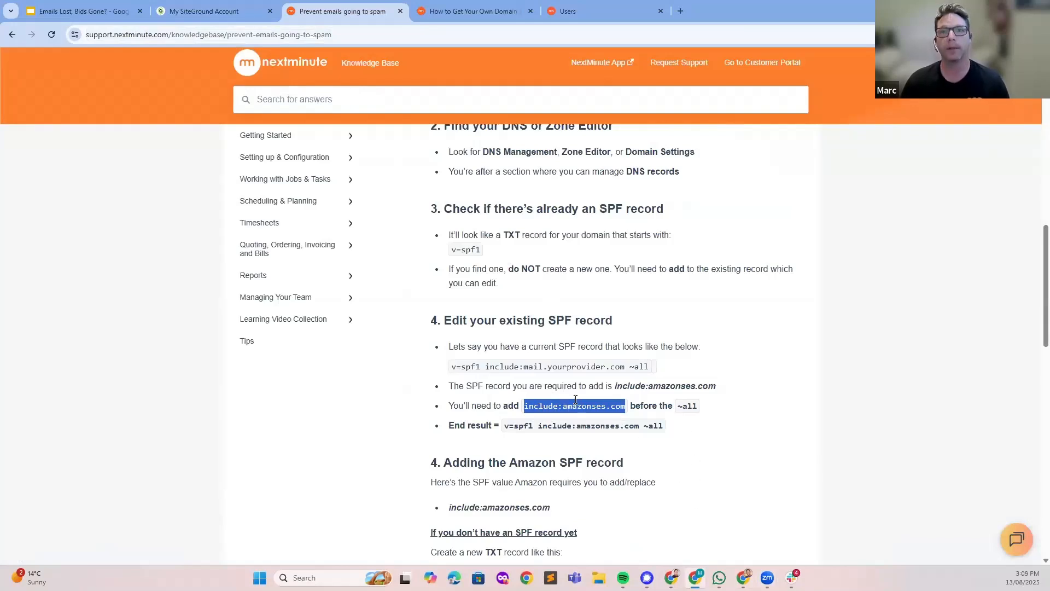
Step: Return to SiteGround, insert include:amazonses.com before ~all in the SPF record's value, and save the record
{"action": "left_click", "coordinate": [257, 11]}
{"action": "left_click", "coordinate": [533, 386]}
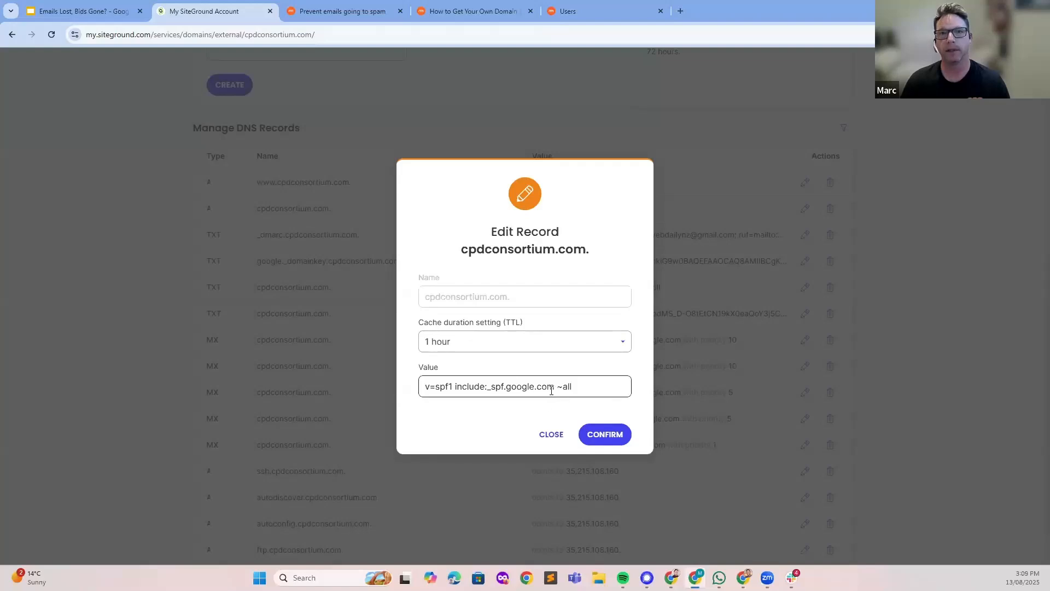
{"action": "left_click", "coordinate": [554, 386]}
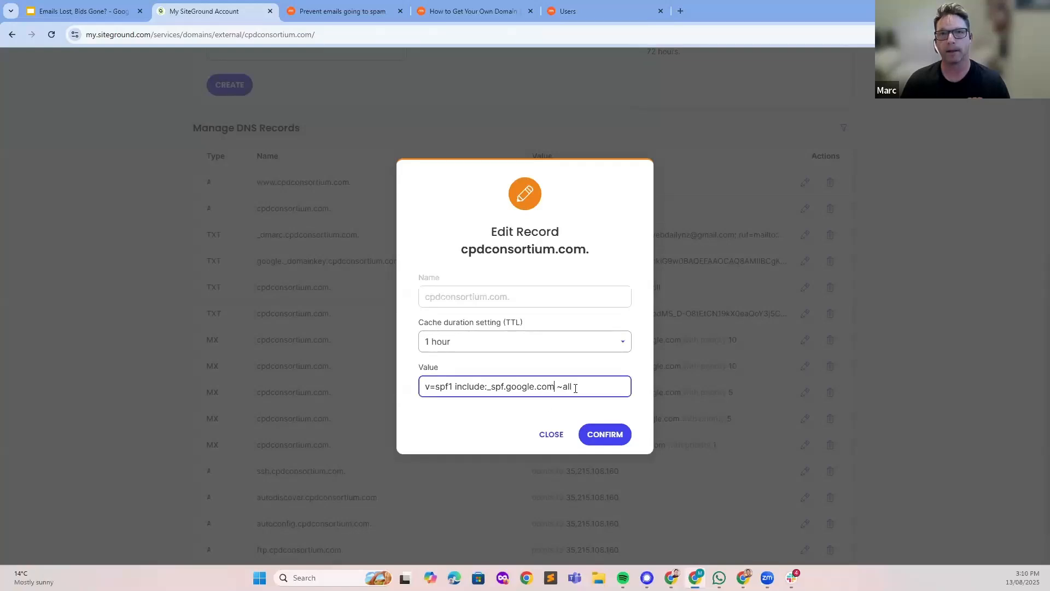
{"action": "key", "text": "ctrl+v"}
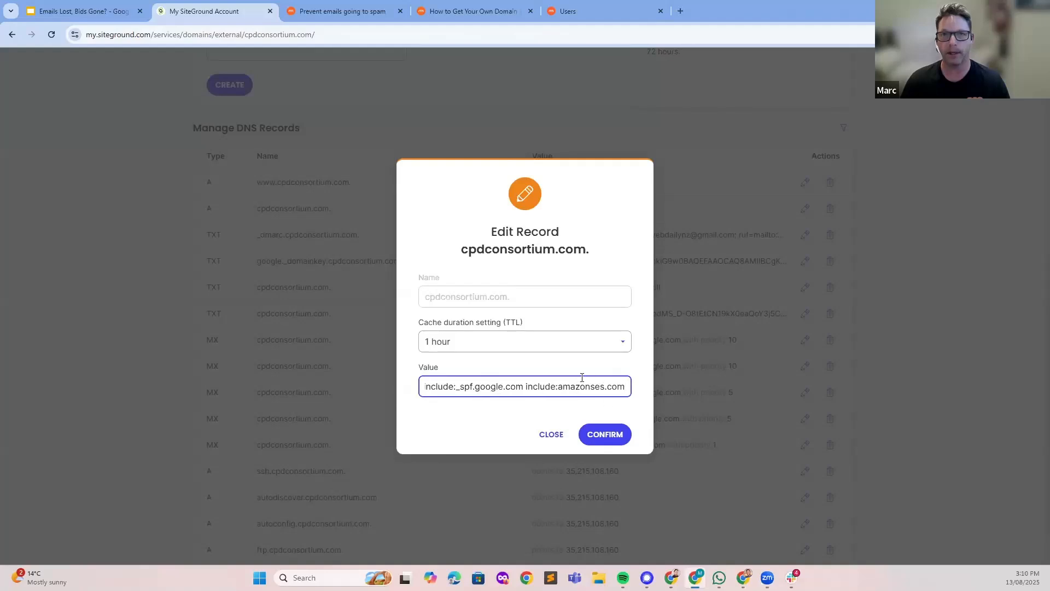
{"action": "left_click", "coordinate": [605, 434]}
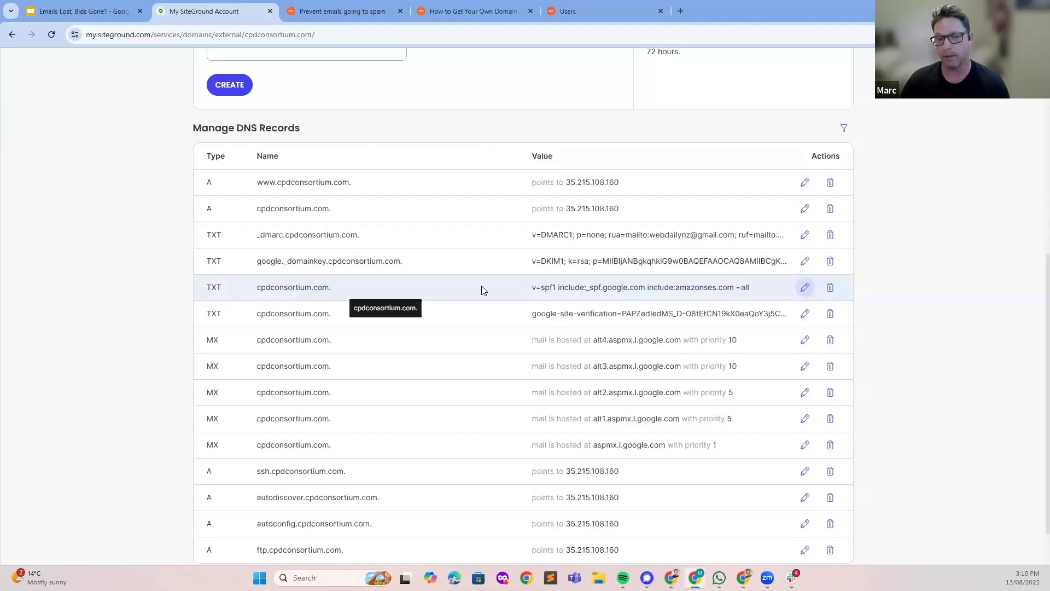
Step: Switch back to the Google Slides deck and present it full screen from the "Grow Your Business Easily" slide
{"action": "scroll", "coordinate": [503, 173], "scroll_direction": "up", "scroll_amount": 1}
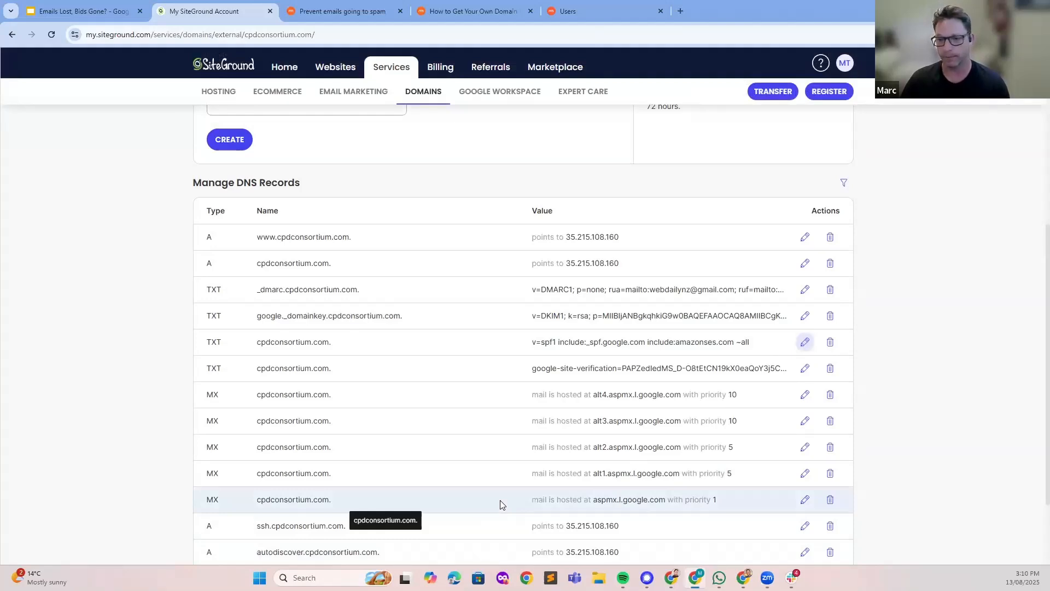
{"action": "key", "text": "ctrl+1"}
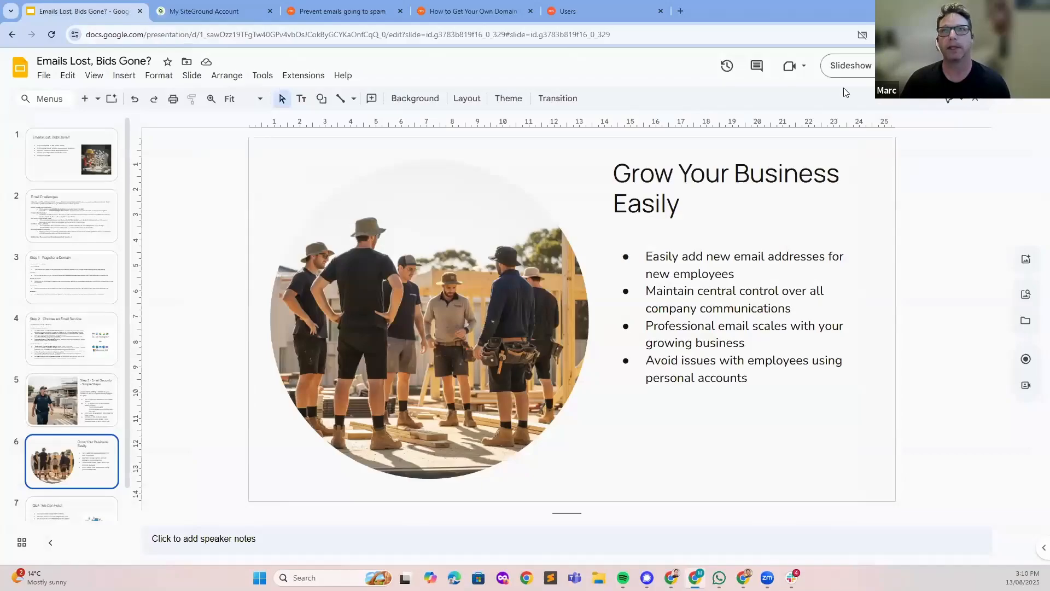
{"action": "left_click", "coordinate": [848, 65]}
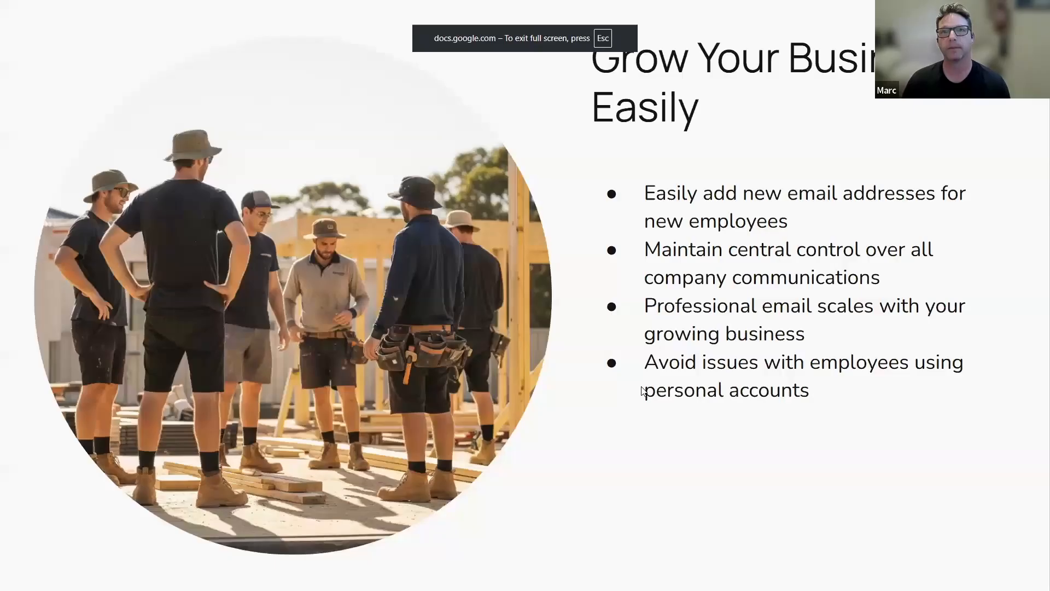